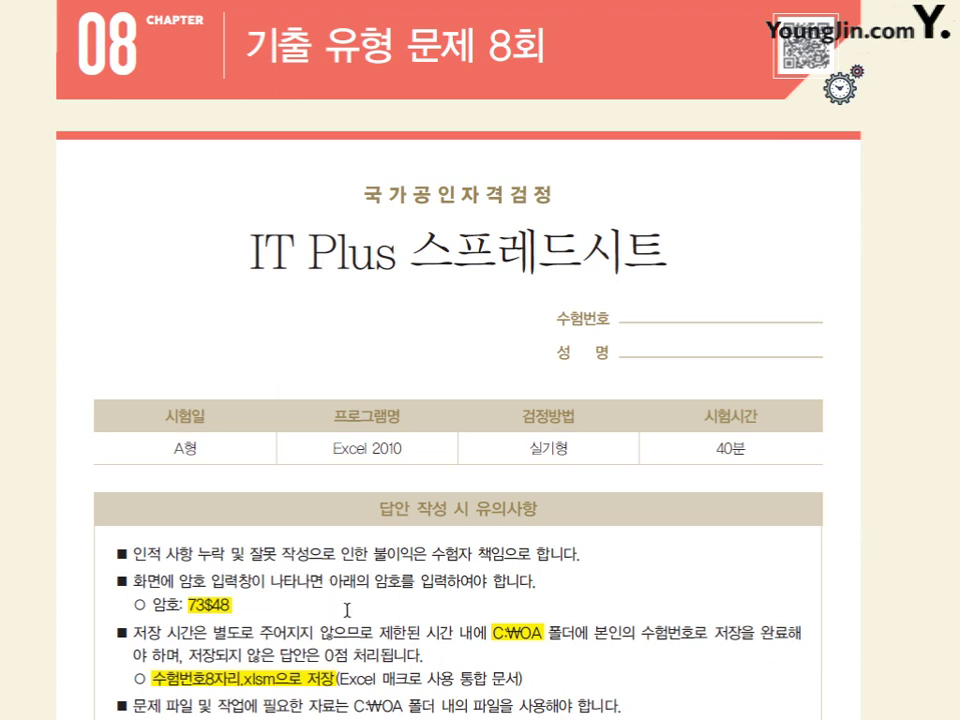
Step: Review the exam's answer-writing instructions and move on to the basic task (기본 작업) page
drag(272, 612, 210, 604)
click(262, 604)
scroll(939, 514, down, 6)
scroll(871, 530, down, 6)
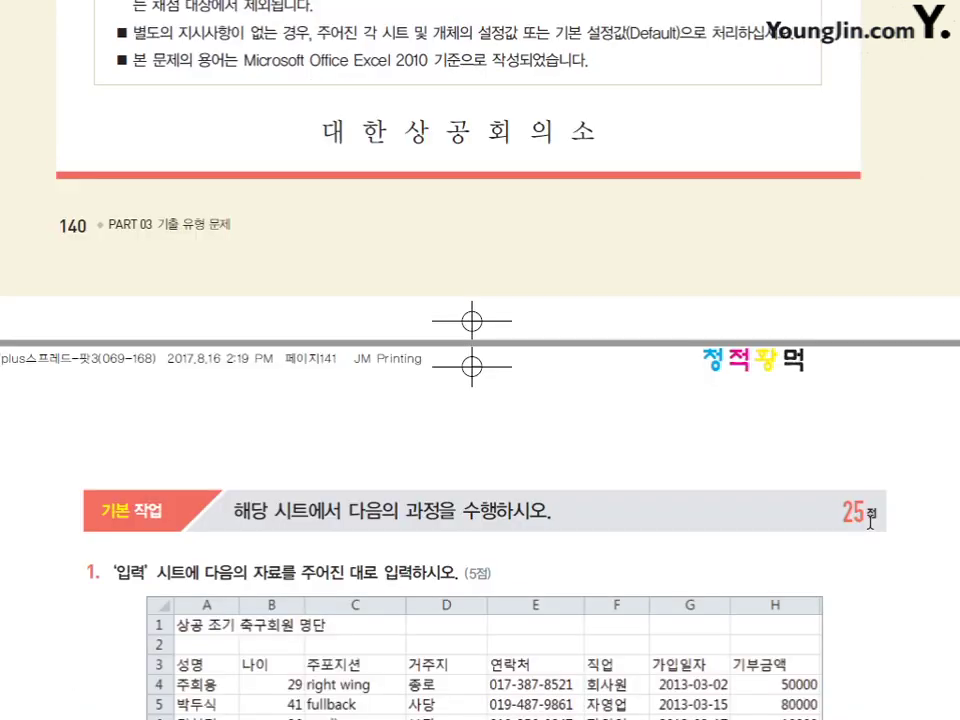
scroll(871, 532, up, 1)
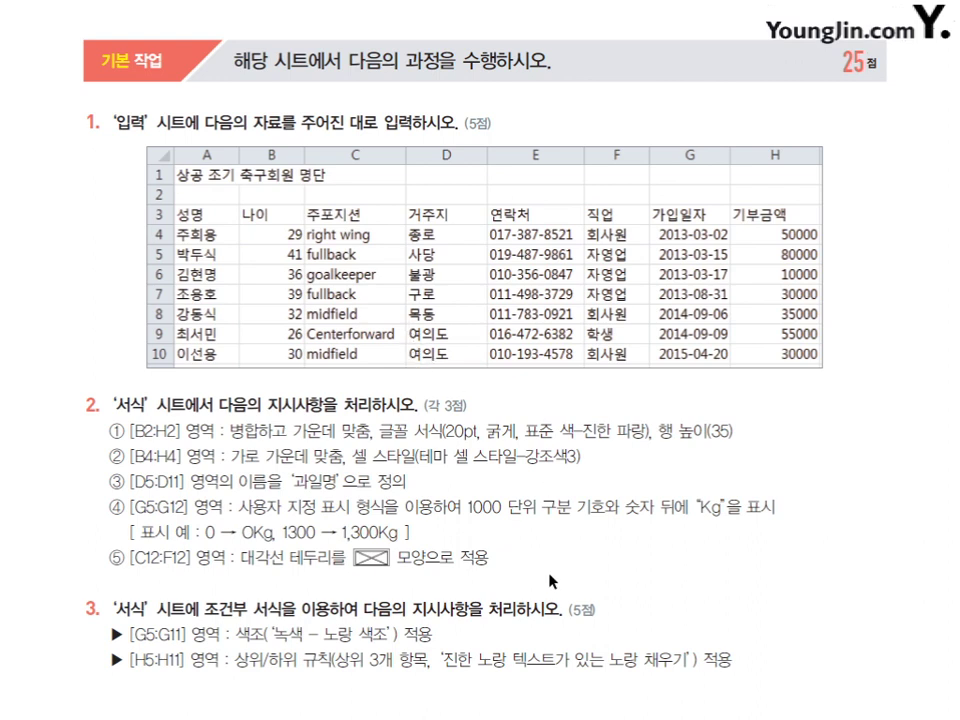
Step: Examine the five formatting instructions for the 서식 sheet, covering the title, header, range name, number format and diagonal borders
drag(229, 433, 742, 440)
click(739, 435)
drag(230, 457, 579, 462)
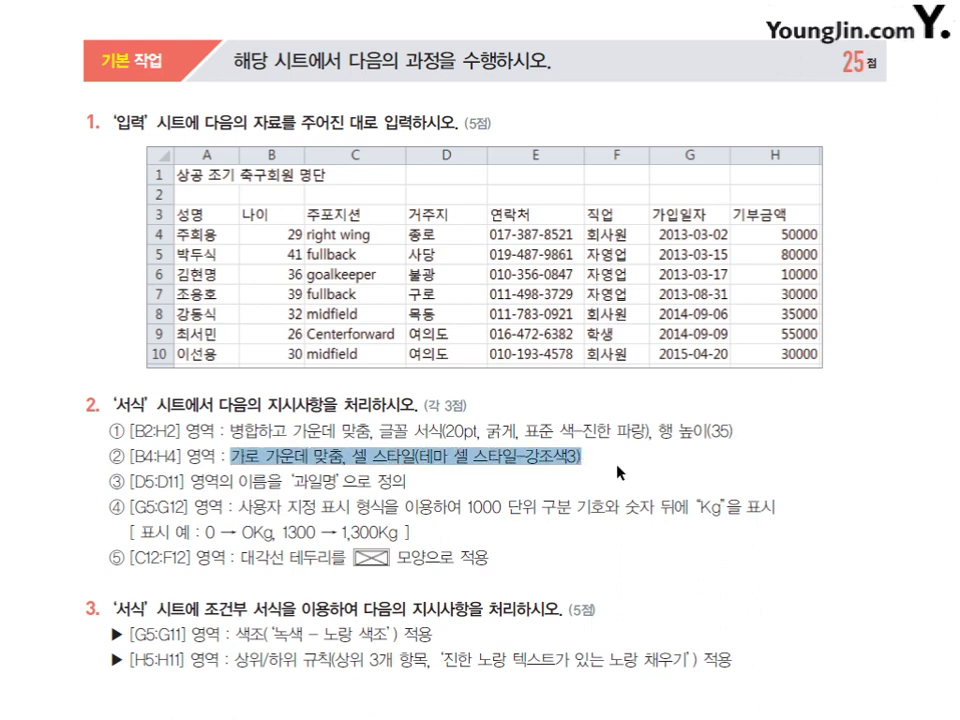
click(618, 472)
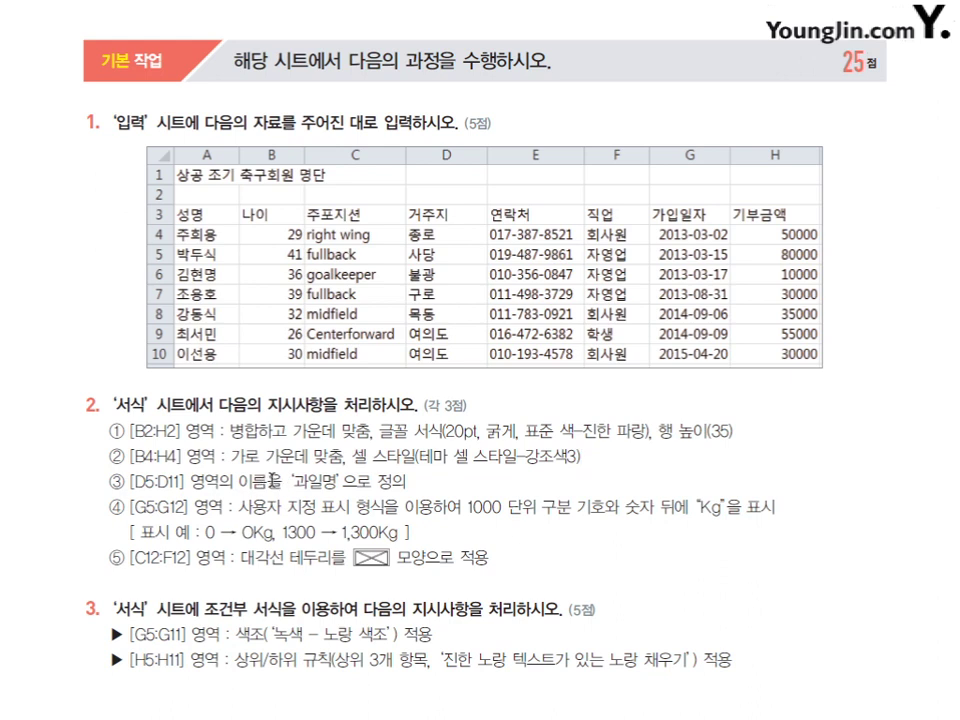
drag(279, 481, 360, 481)
click(433, 483)
drag(469, 506, 730, 509)
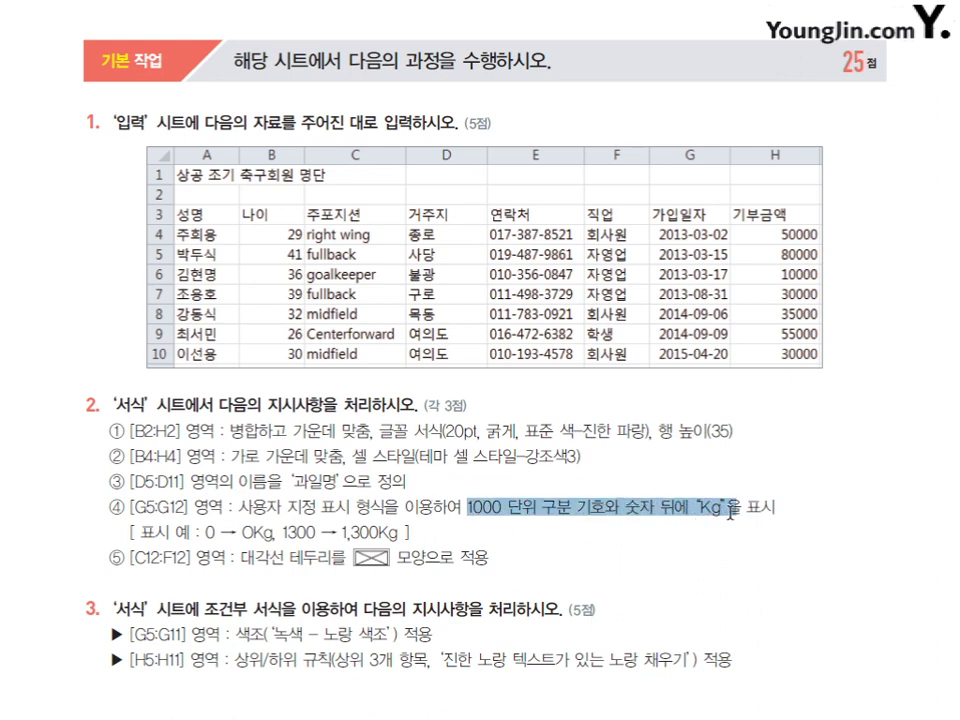
click(799, 524)
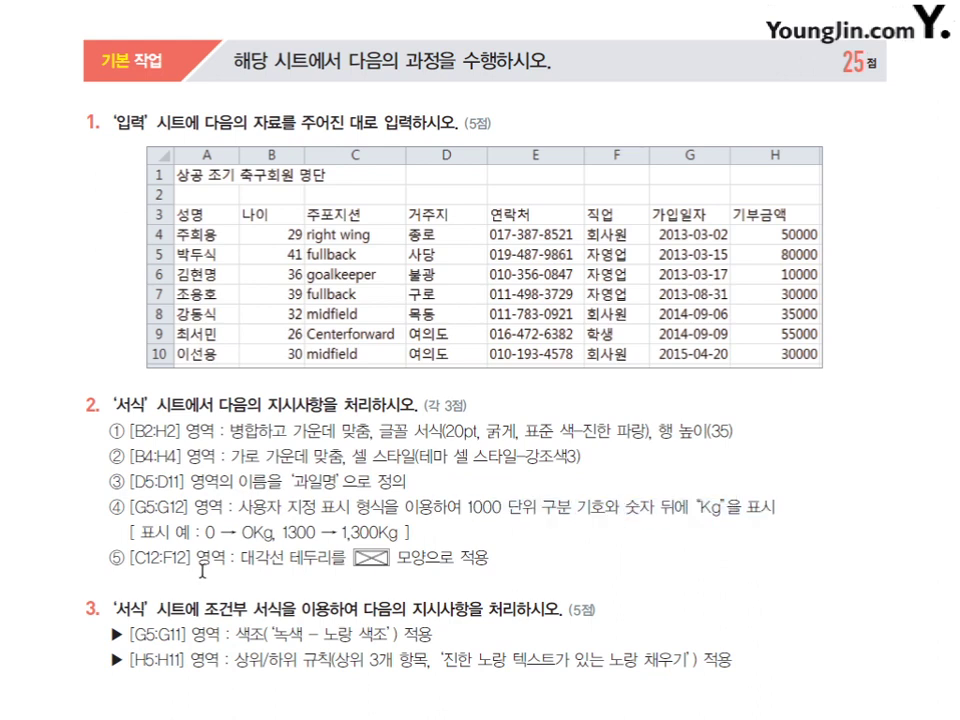
drag(241, 558, 533, 571)
click(533, 571)
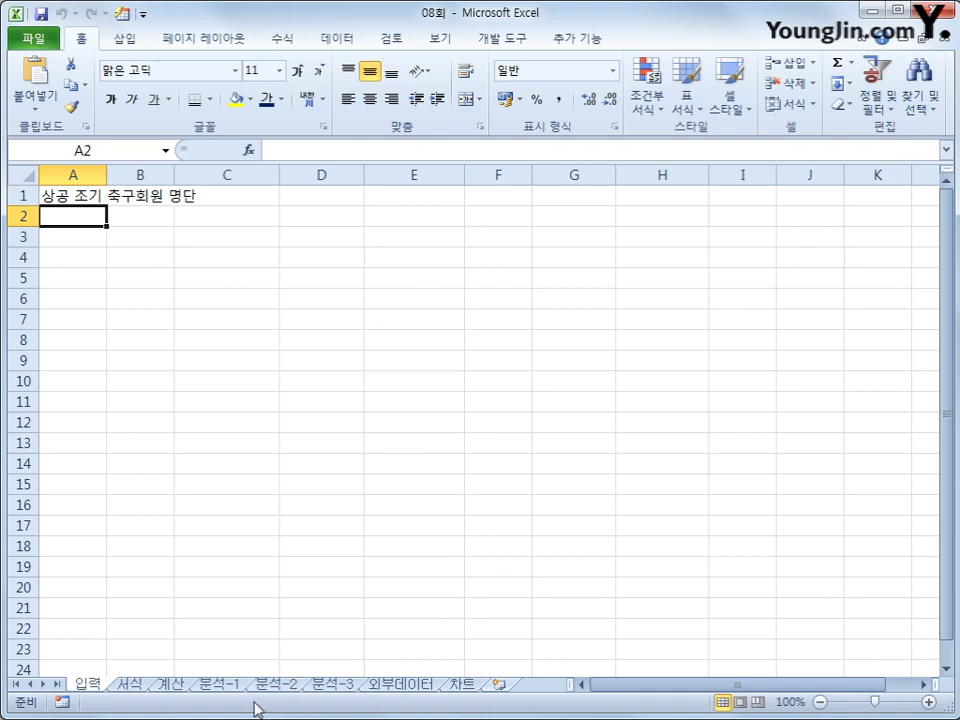
Step: In the Excel workbook 08회, merge and center the title range B2:H2 on the 서식 sheet
click(130, 684)
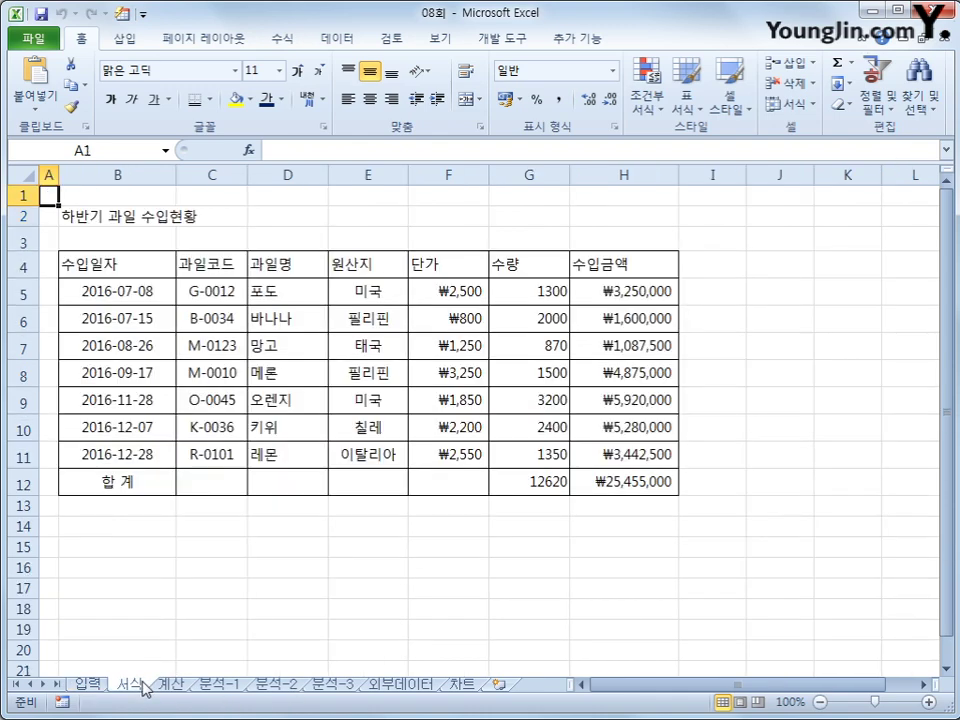
drag(180, 218, 598, 216)
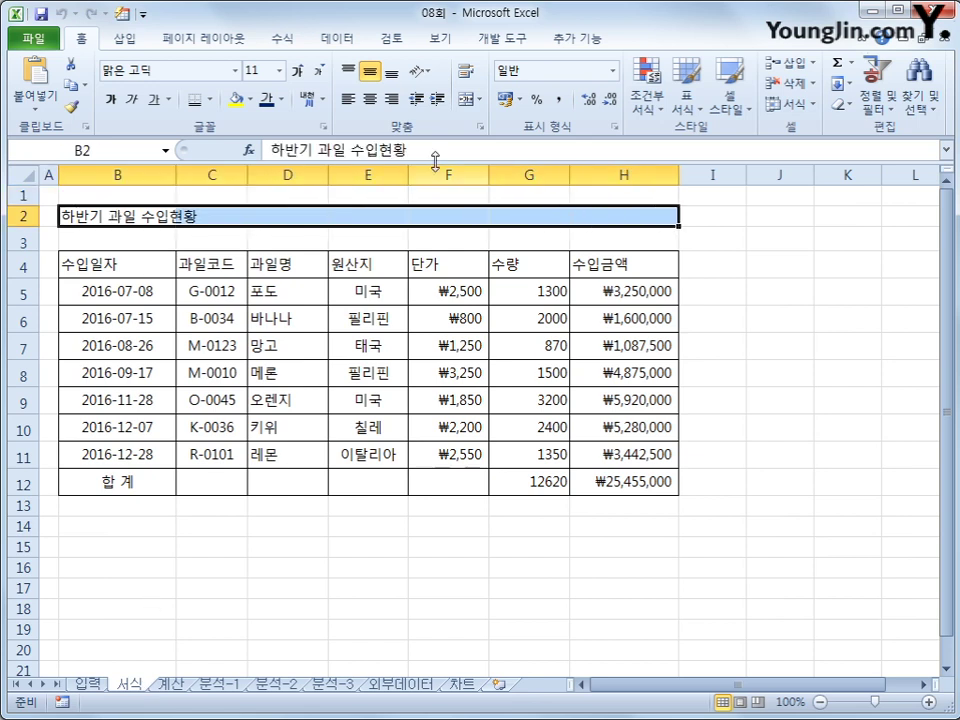
click(466, 99)
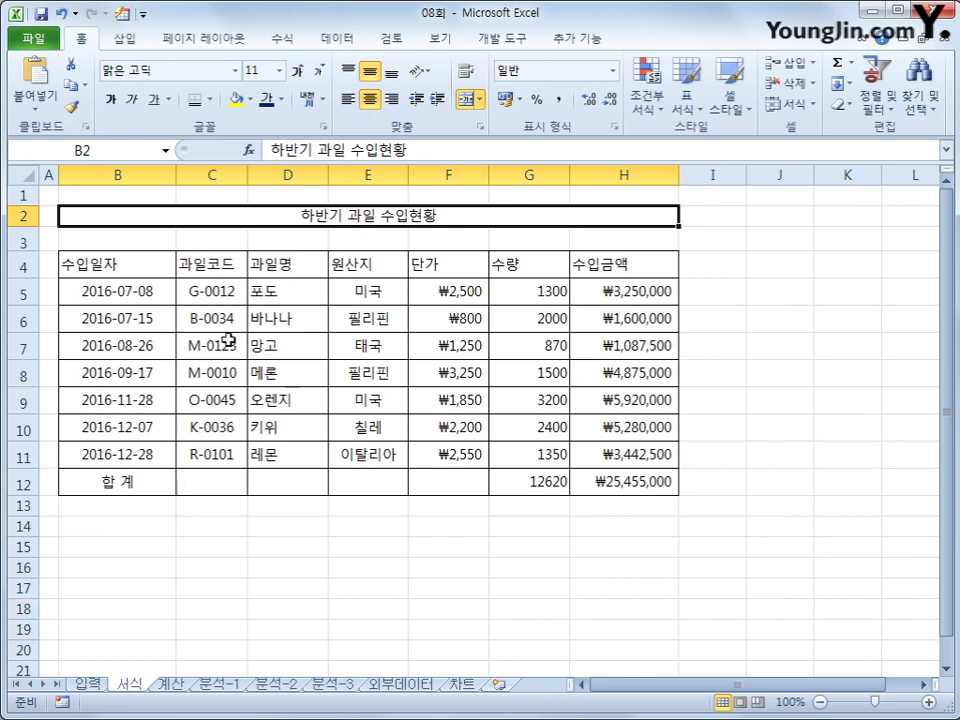
Step: Format the merged title in B2 as 20 pt, bold, with the standard dark blue (진한 파랑) font color
click(279, 71)
click(262, 253)
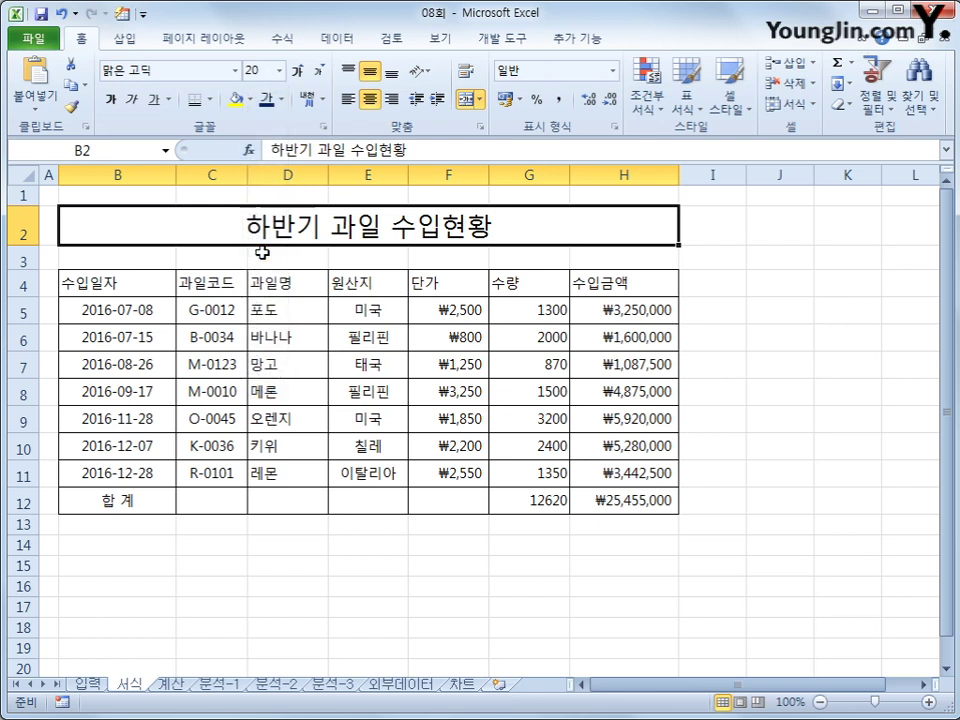
click(110, 99)
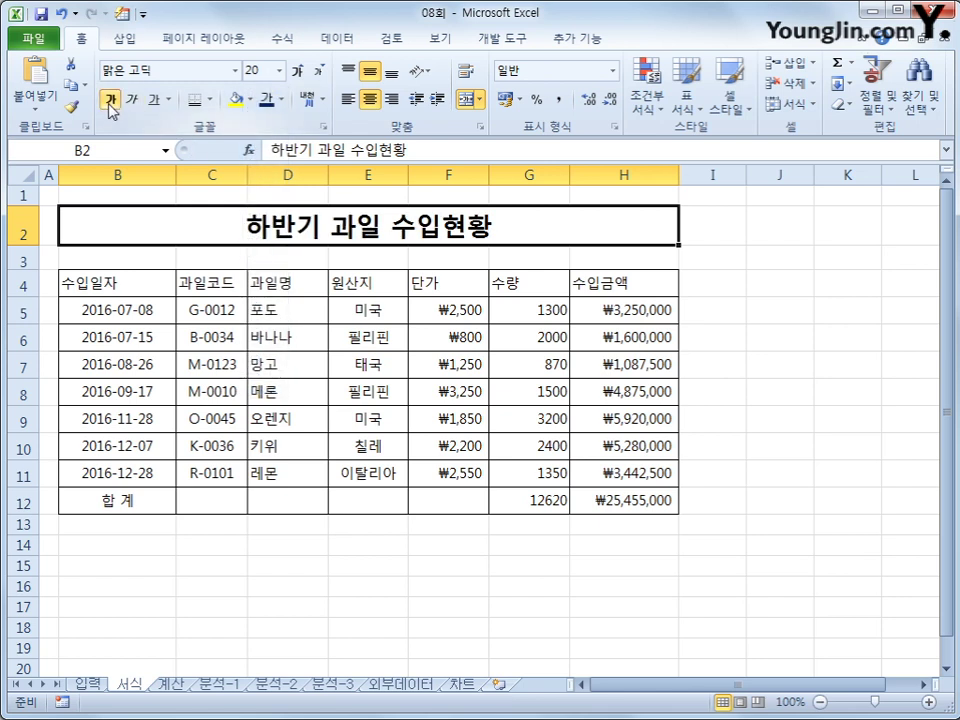
click(281, 100)
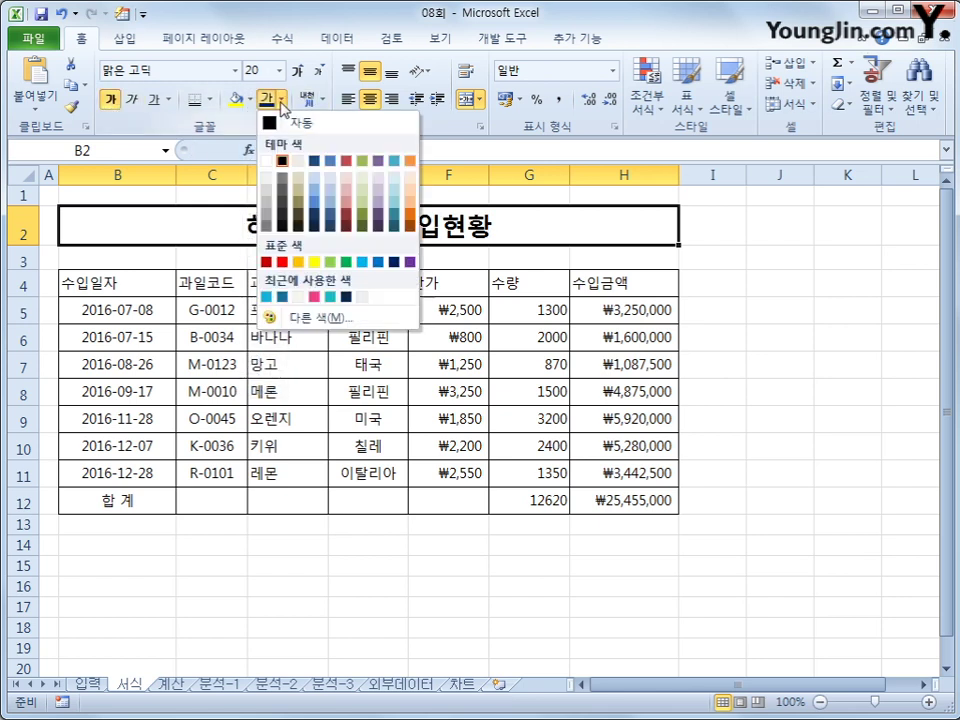
click(394, 263)
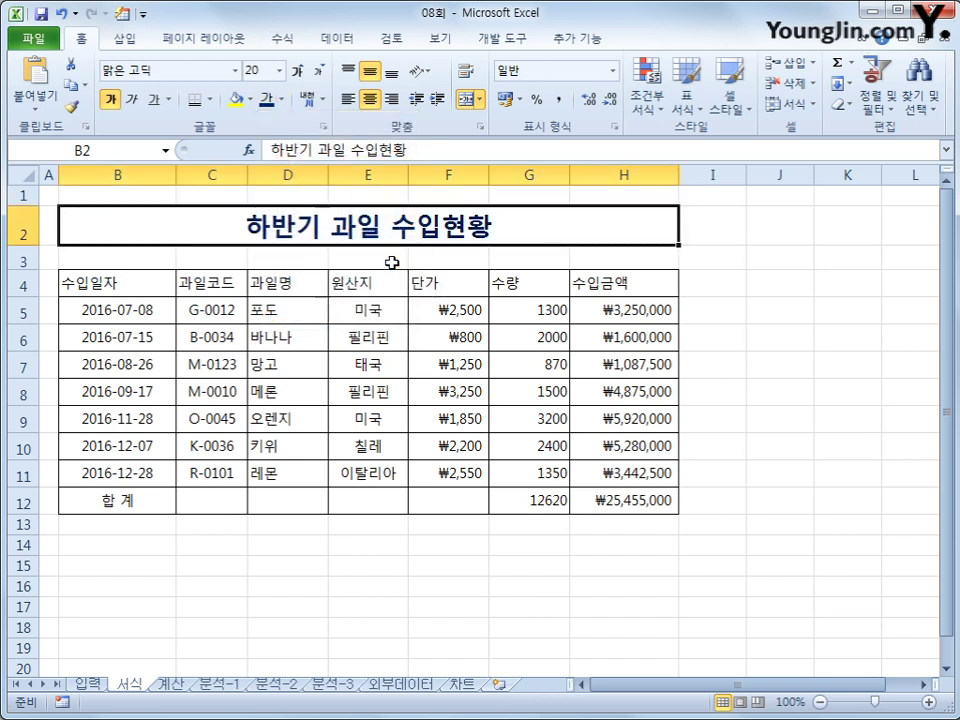
Step: Set the height of title row 2 to 35
click(22, 228)
right_click(22, 228)
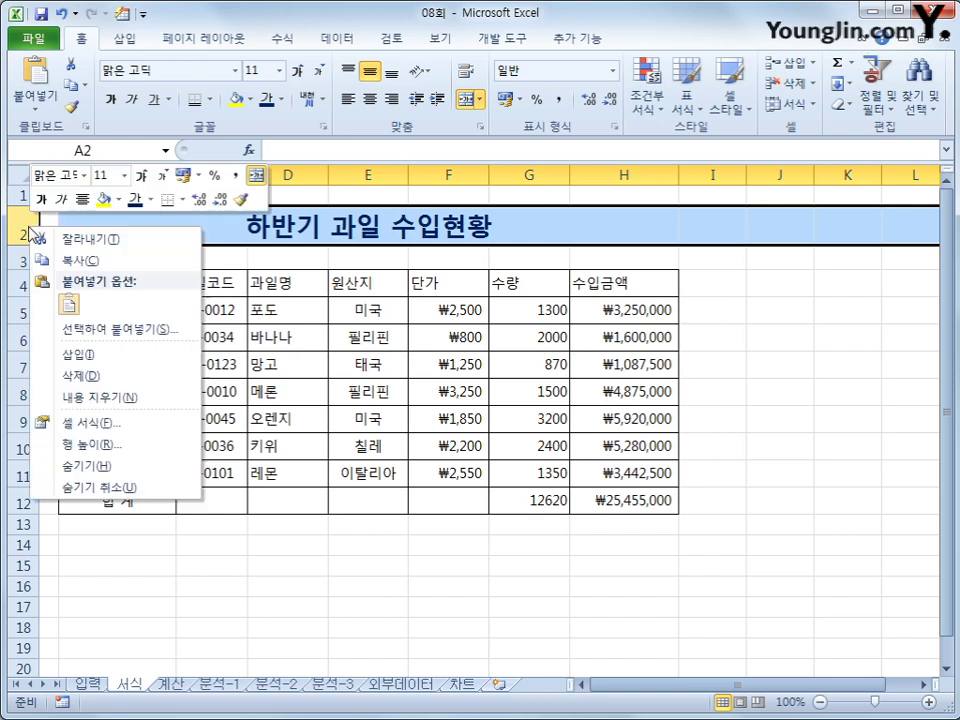
click(126, 450)
text(35)
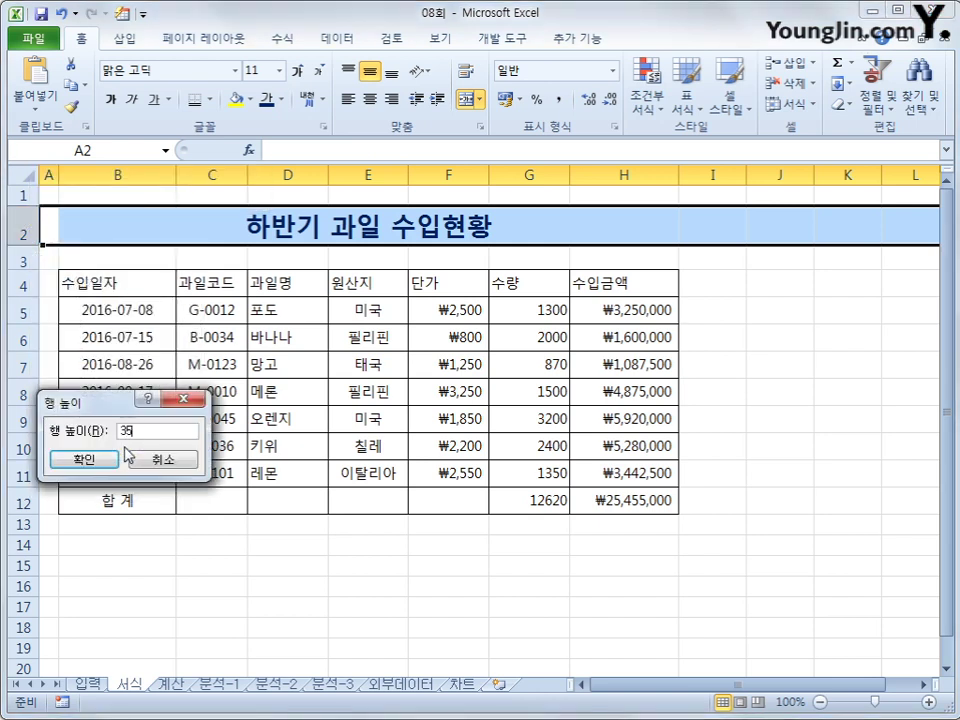
key(Return)
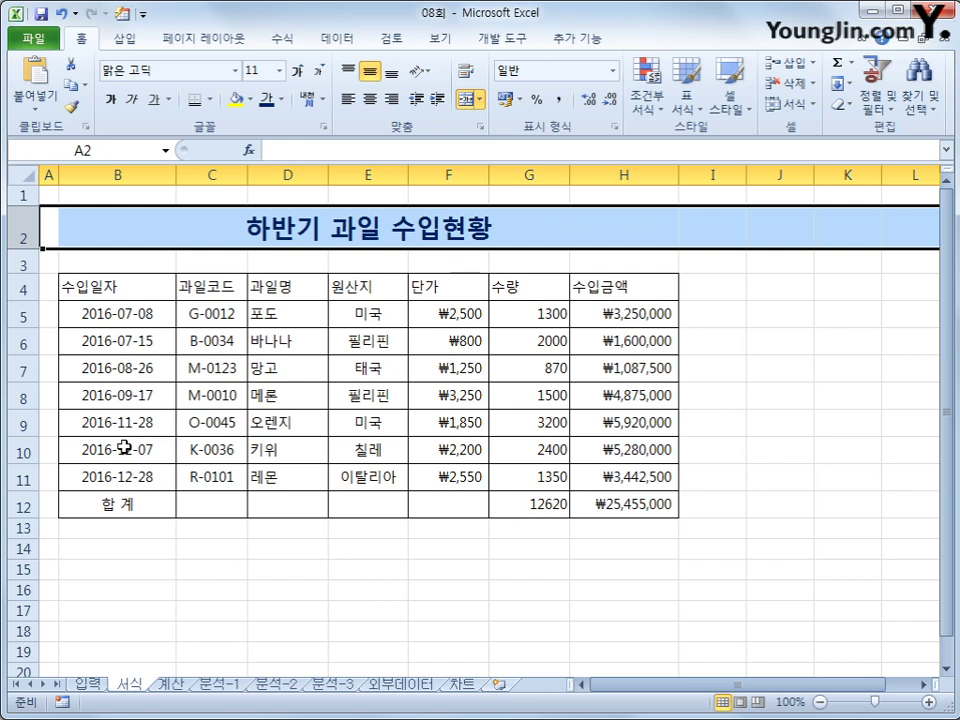
Step: Define the name 과일명 for the fruit name cells D5:D11
click(285, 321)
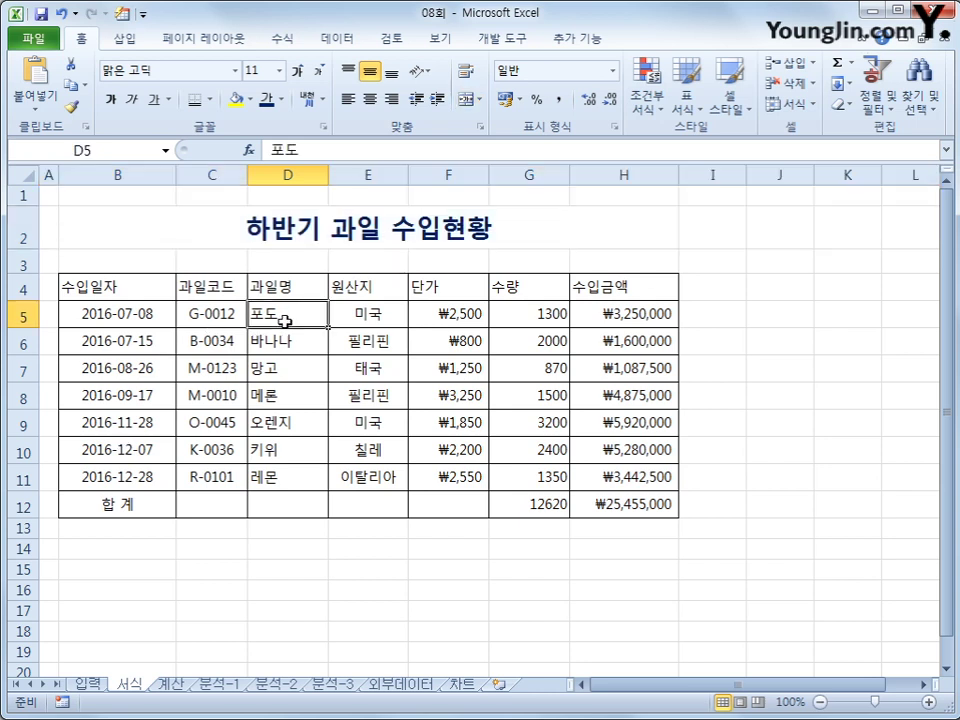
drag(302, 313, 288, 481)
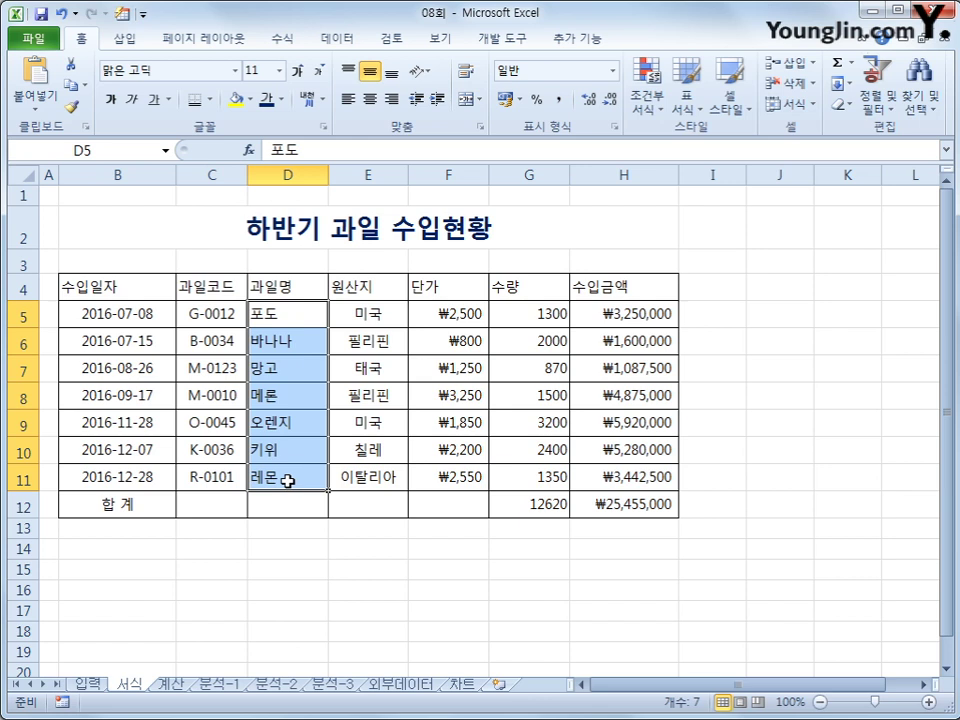
click(104, 150)
text(과일명)
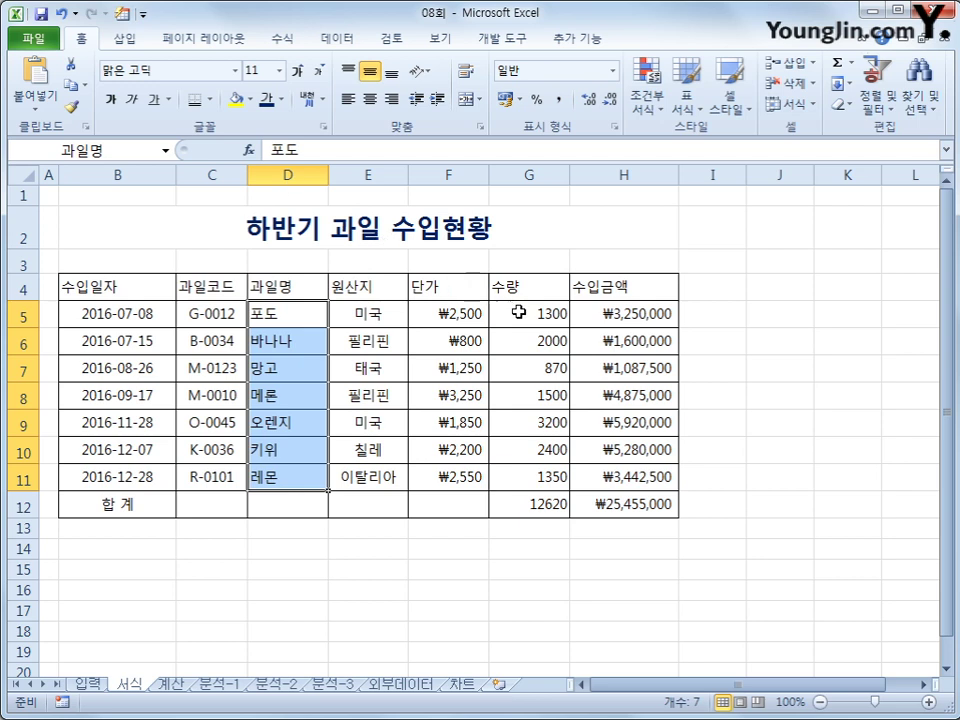
Step: Apply the custom number format #,##0"Kg" to the quantity cells G5:G12
drag(516, 311, 523, 506)
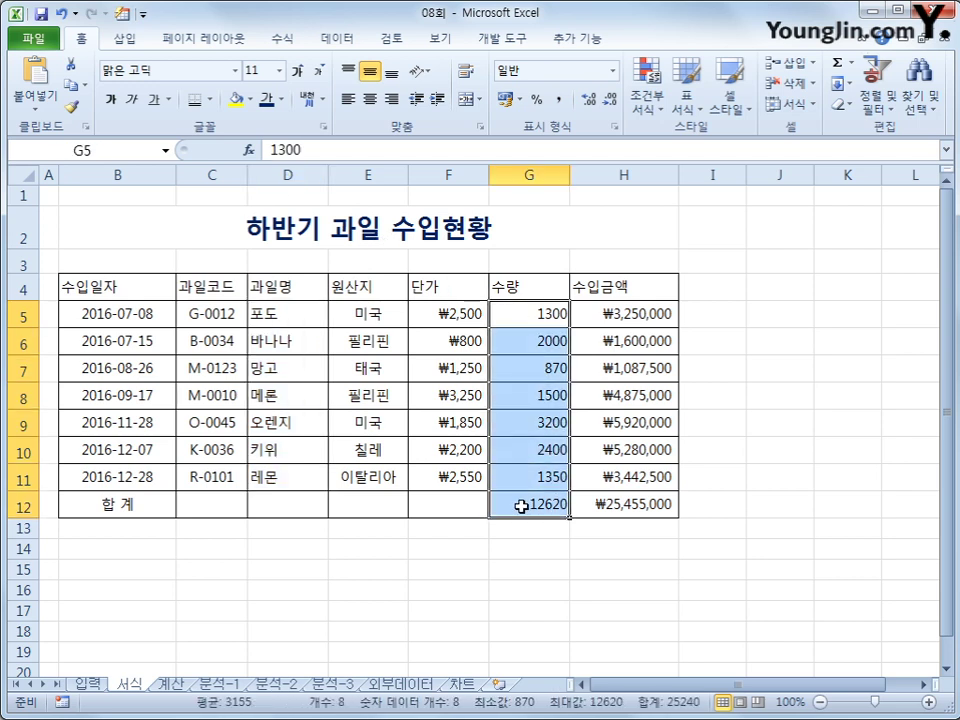
right_click(532, 316)
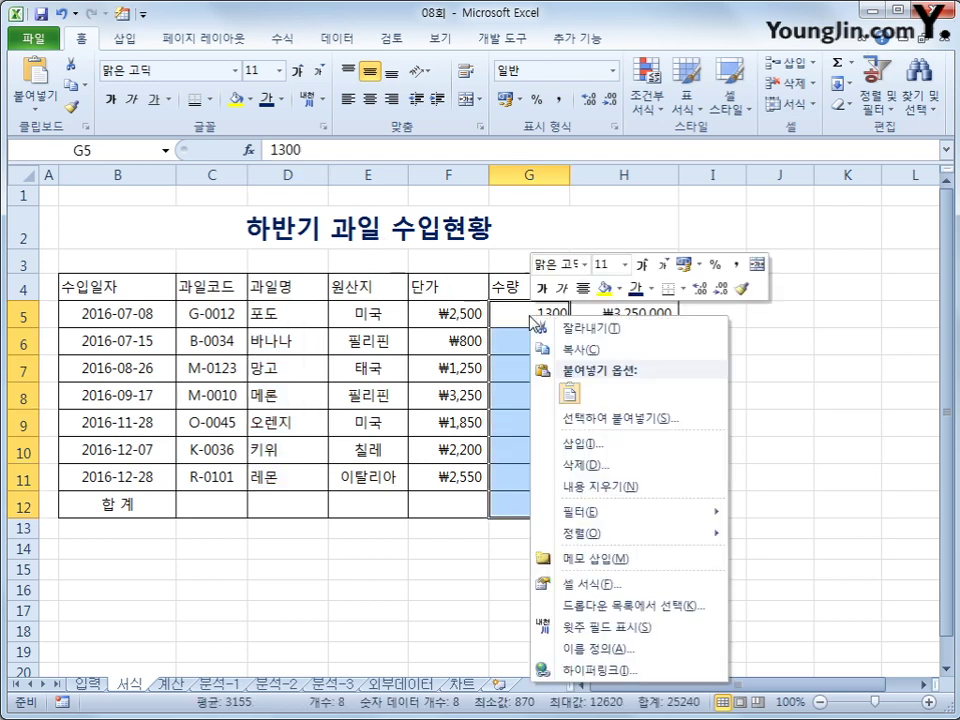
click(678, 587)
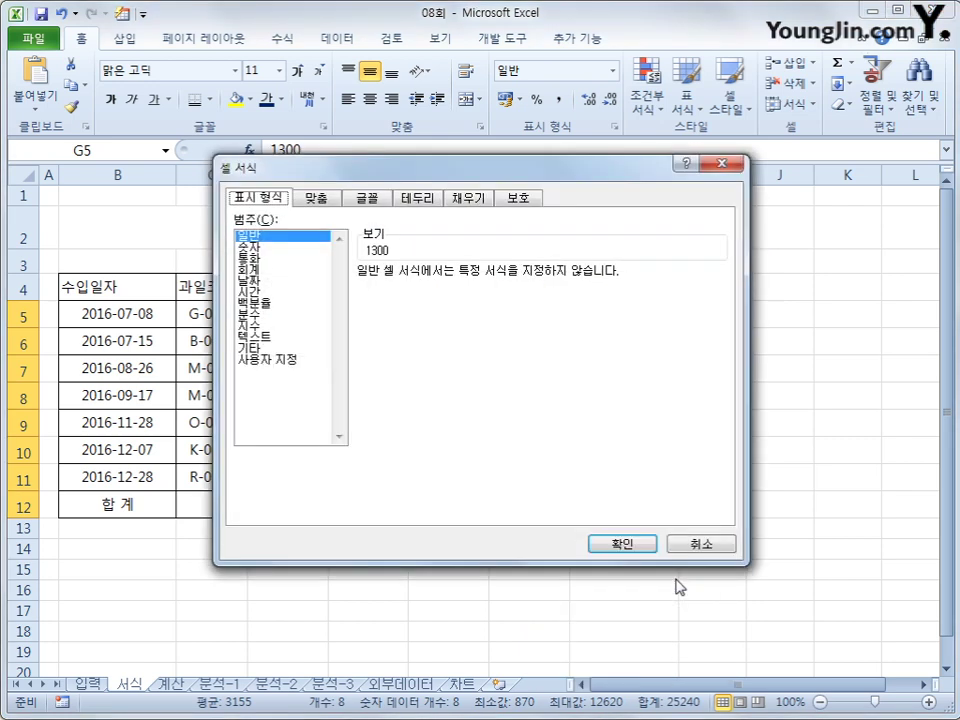
click(290, 362)
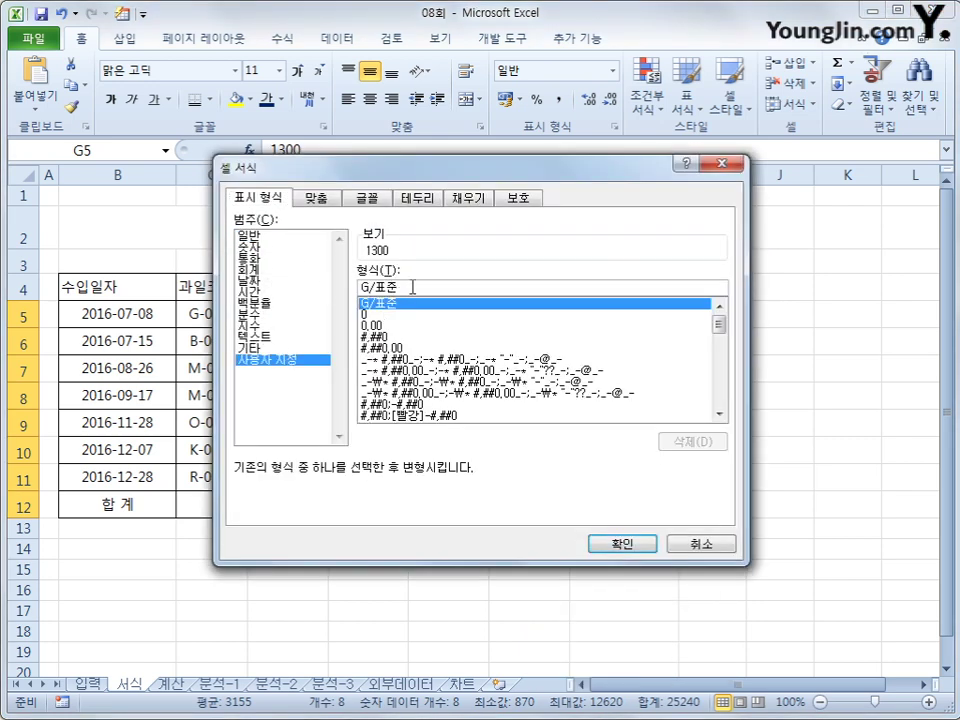
key(Tab)
text(#,)
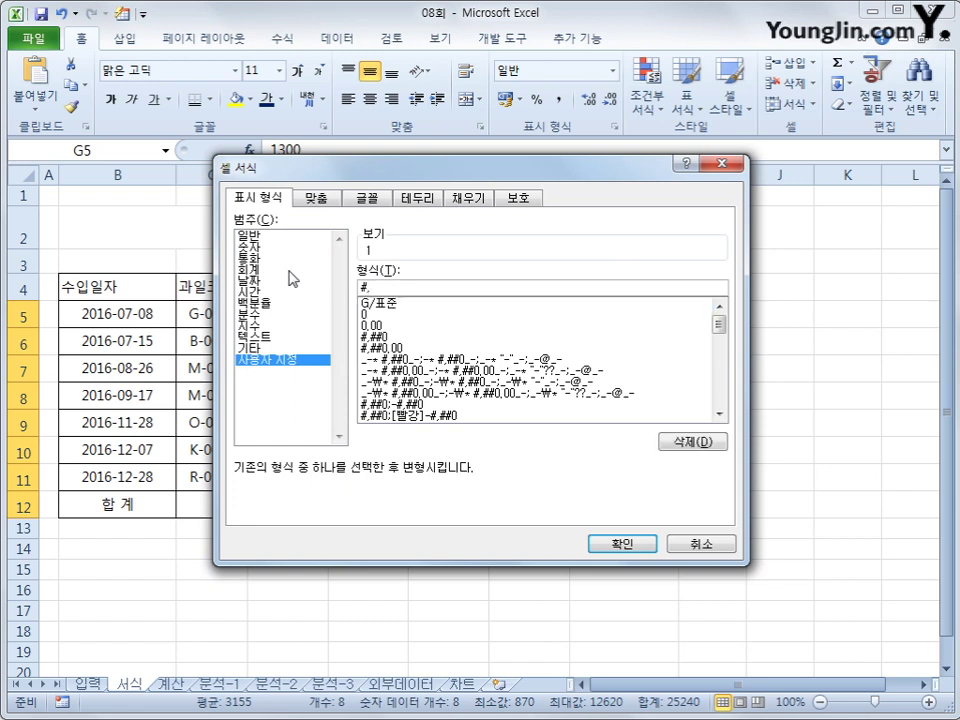
text(##0)
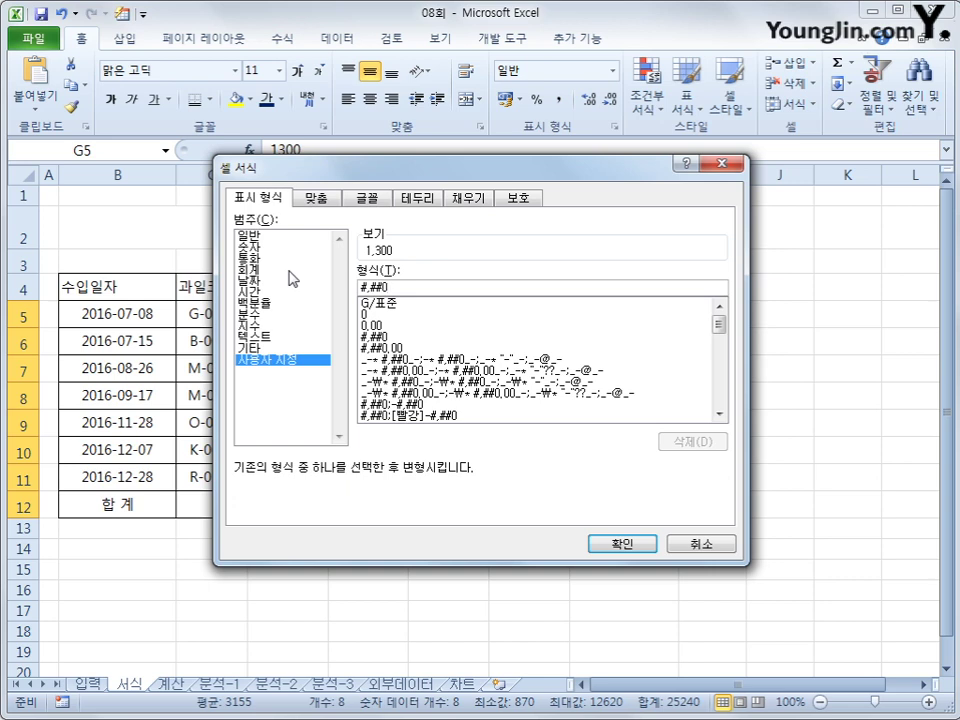
text(")
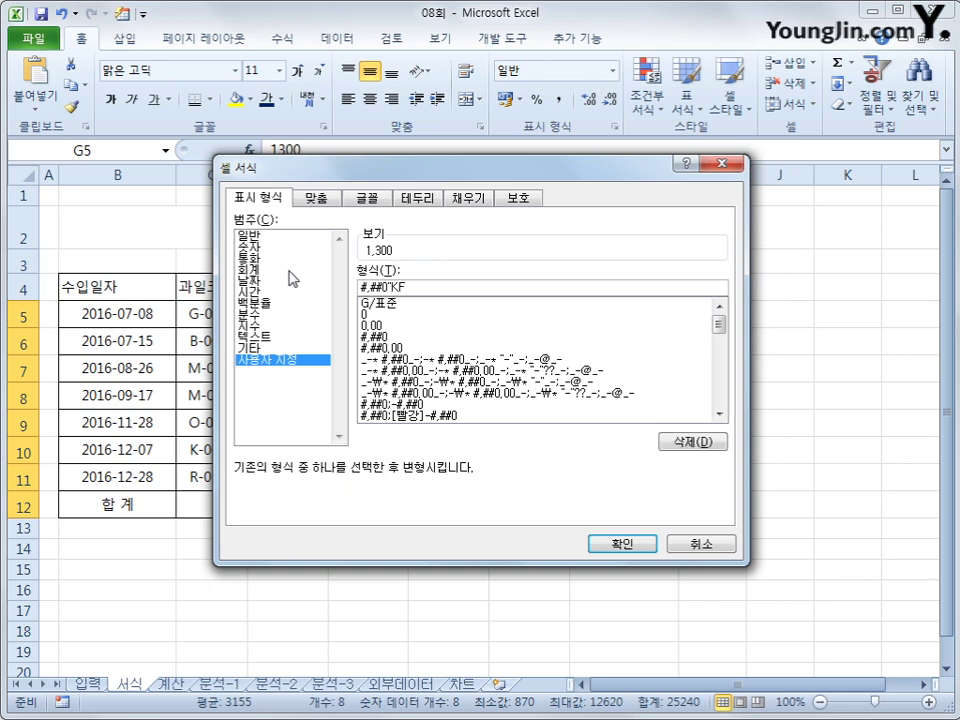
text(Kg")
click(608, 544)
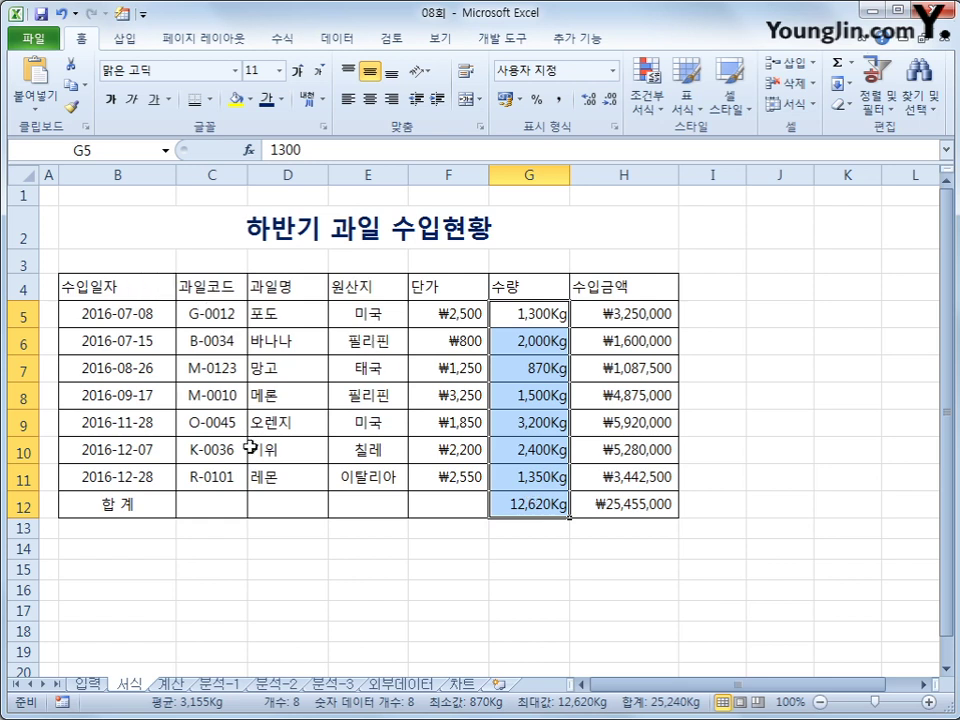
Step: Add diagonal borders in both directions to the empty total-row cells C12:F12, forming an X in each cell
drag(225, 504, 416, 504)
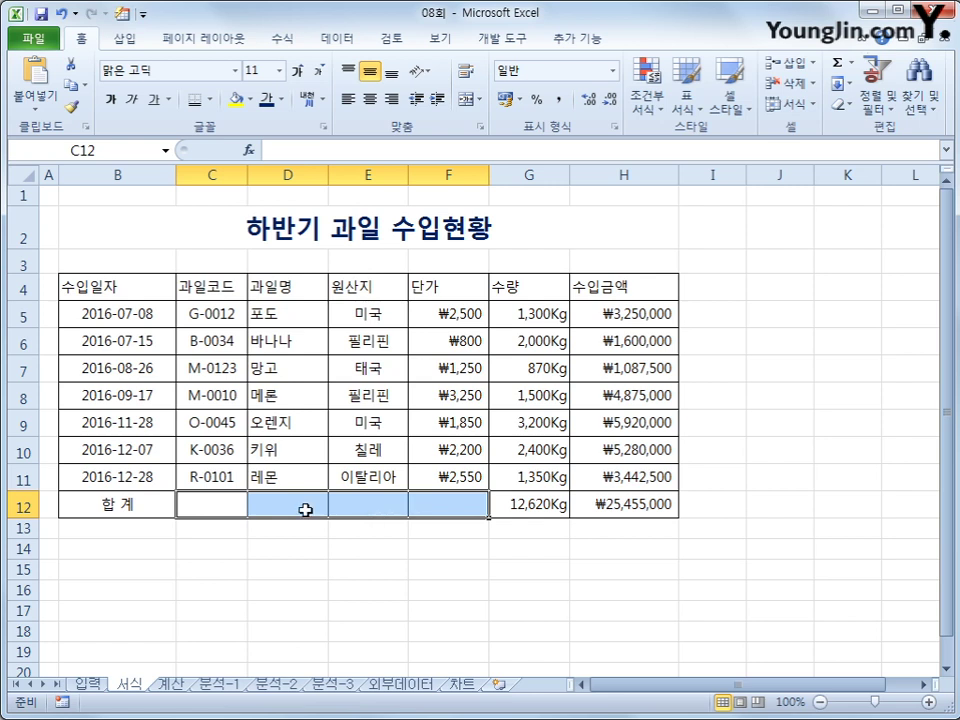
click(211, 100)
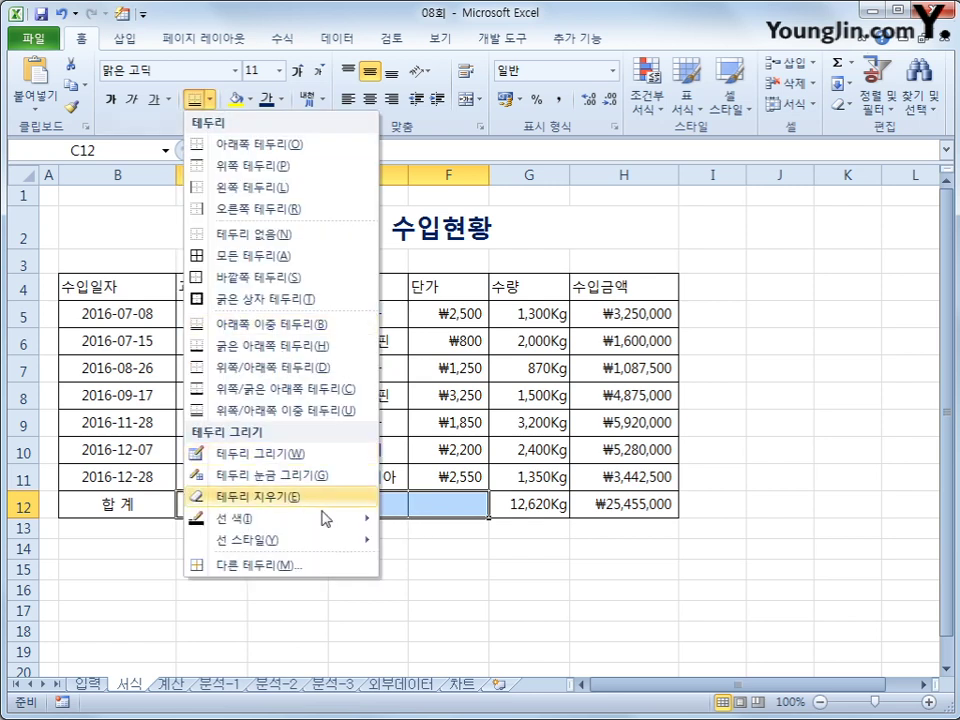
click(317, 567)
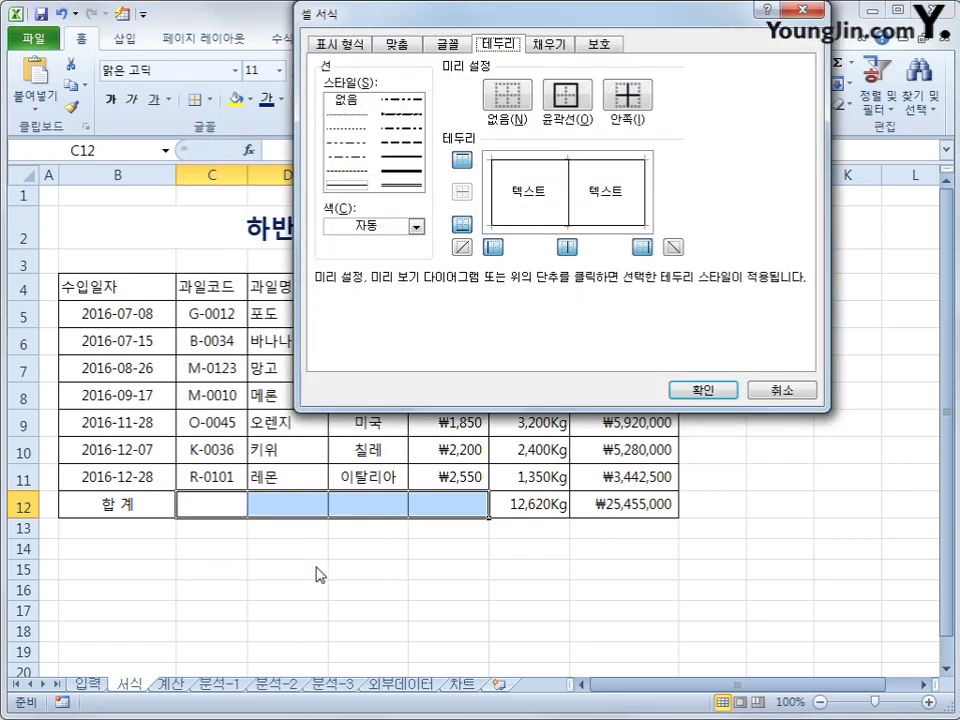
click(462, 246)
click(673, 246)
click(724, 392)
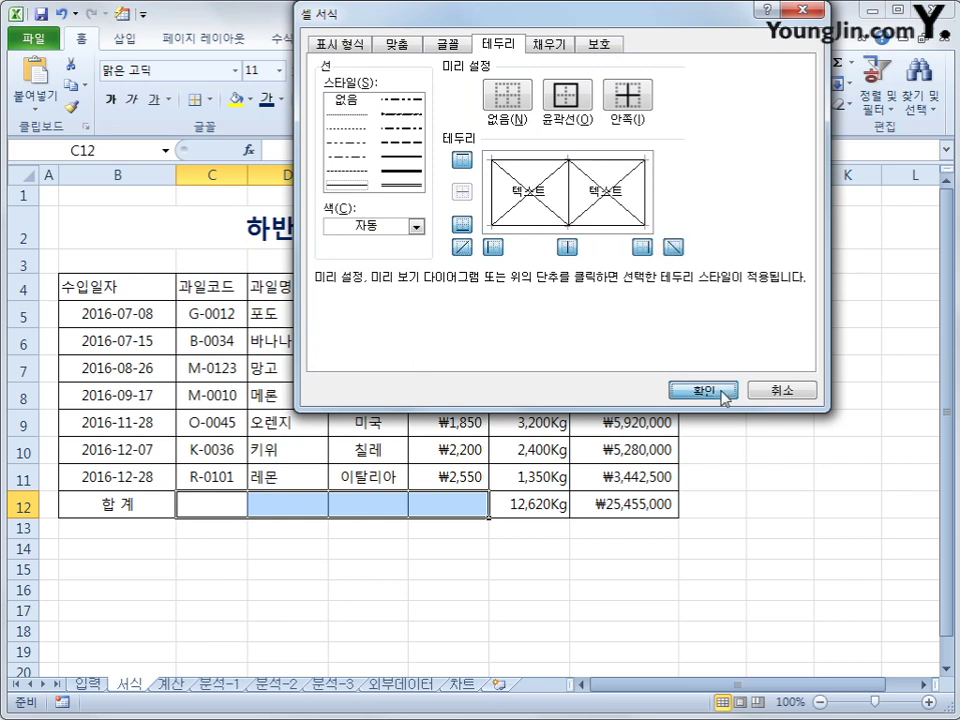
click(700, 512)
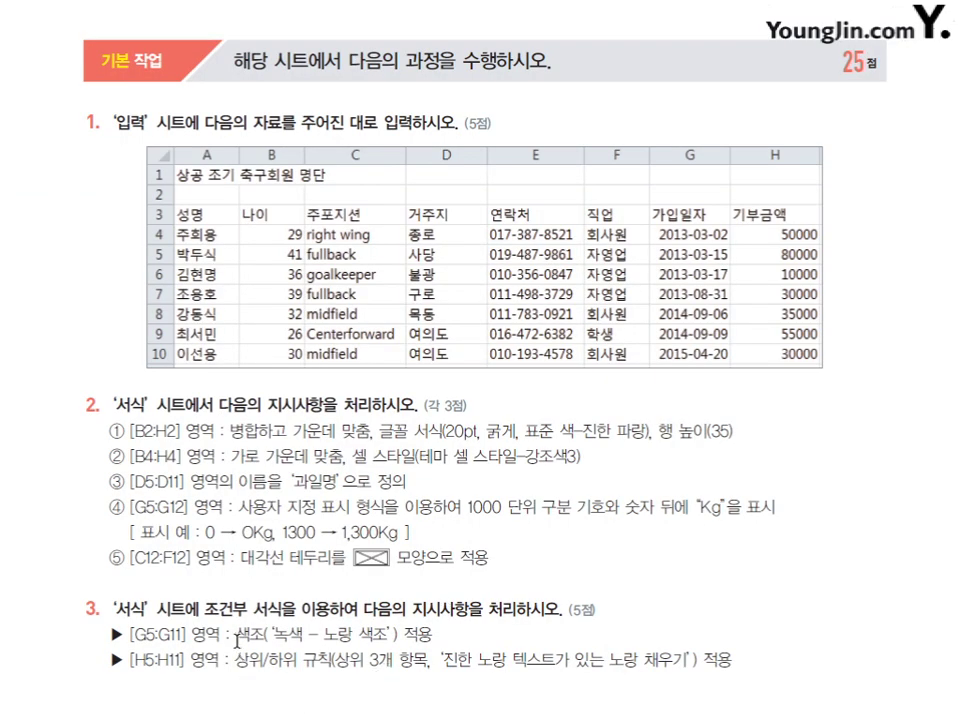
Step: Apply the green-yellow color scale (녹색 - 노랑 색조) as conditional formatting to the quantity cells G5:G11
drag(236, 634, 380, 638)
click(330, 706)
drag(234, 660, 365, 664)
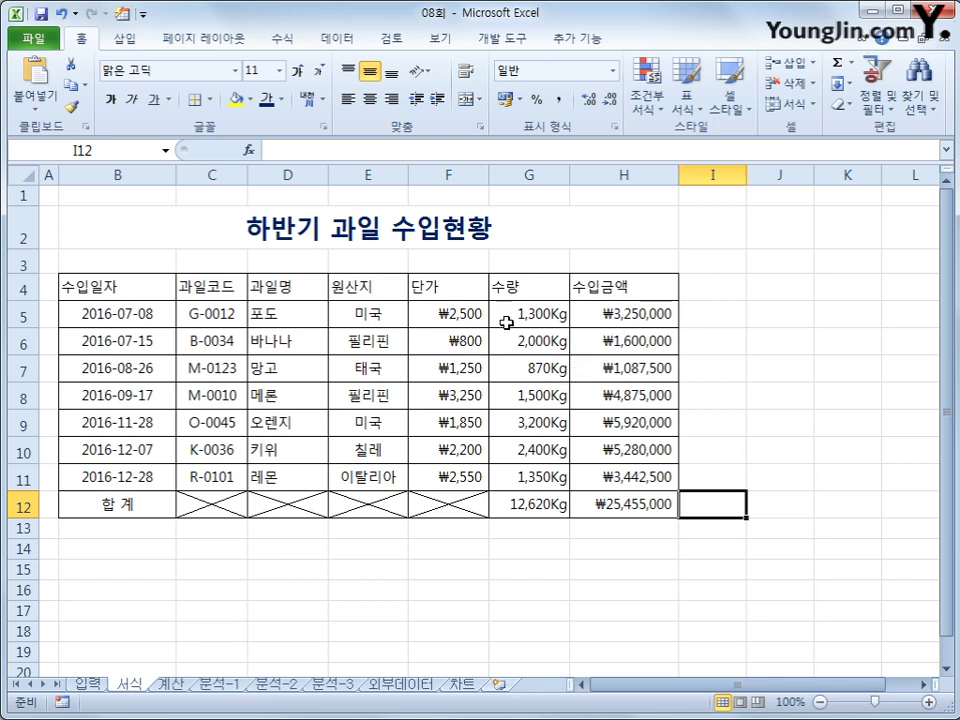
drag(506, 321, 529, 511)
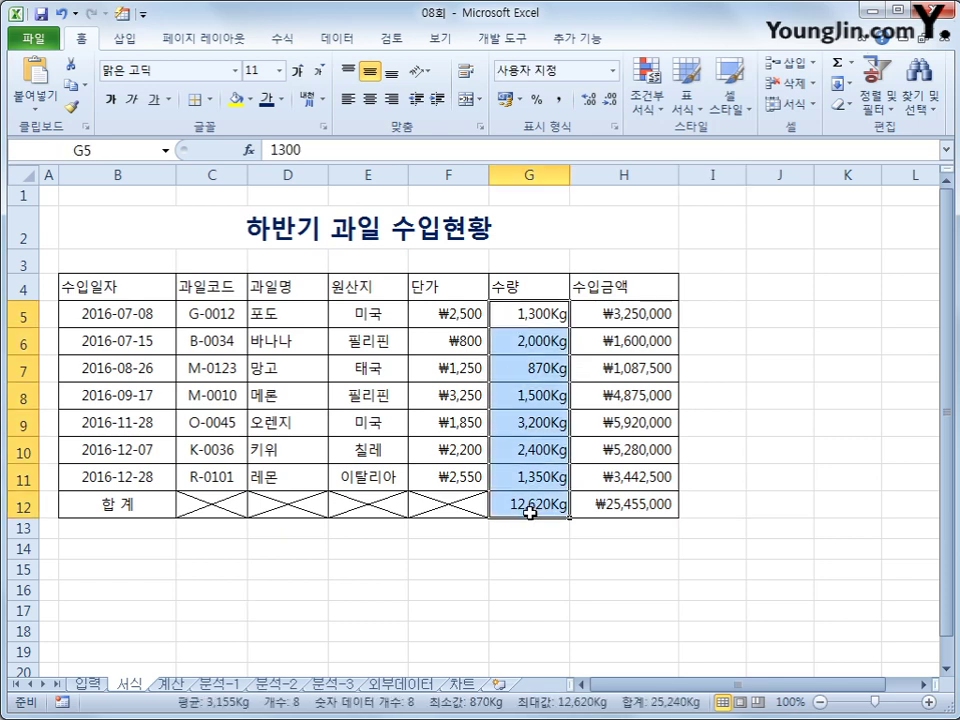
drag(531, 311, 543, 481)
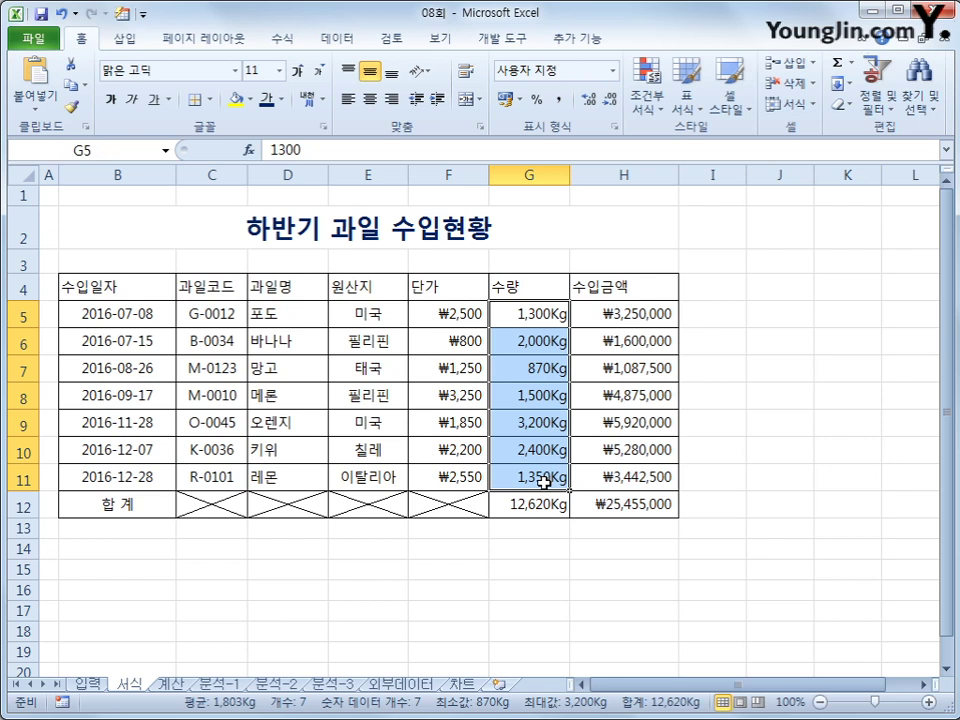
click(646, 90)
mouse_move(690, 276)
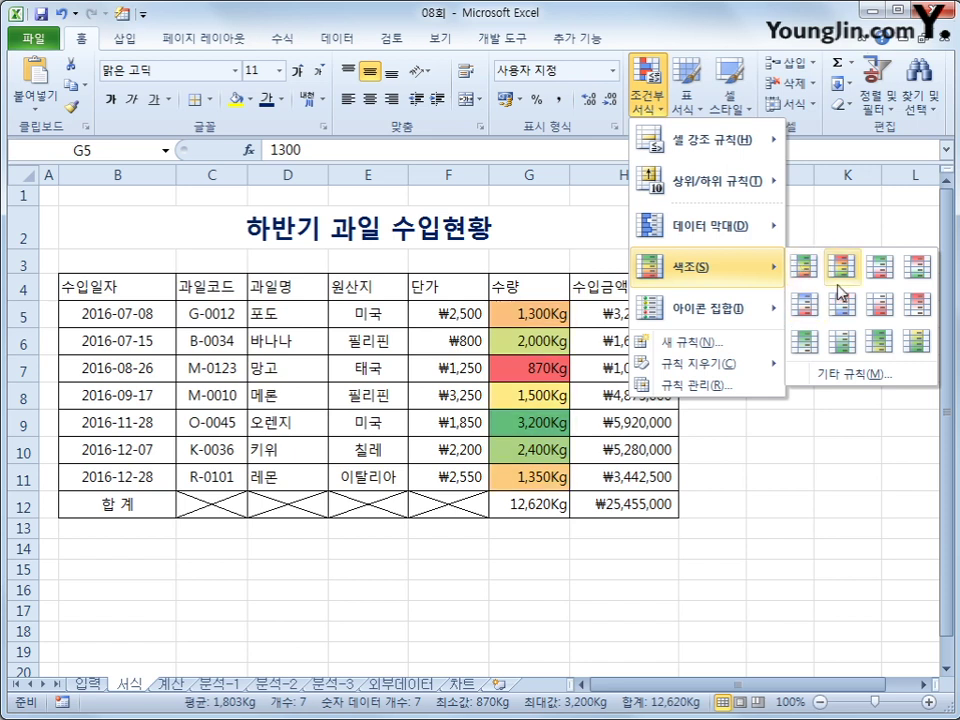
click(875, 345)
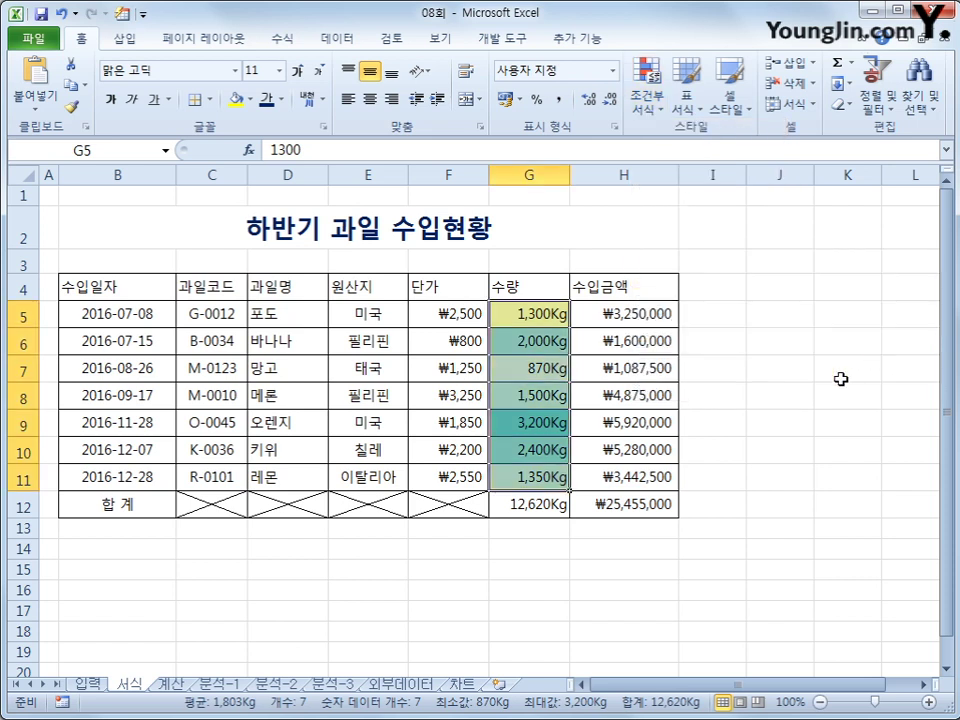
Step: Add a top 3 items conditional format to the import amounts H5:H11 using 진한 노랑 텍스트가 있는 노랑 채우기
drag(660, 314, 650, 476)
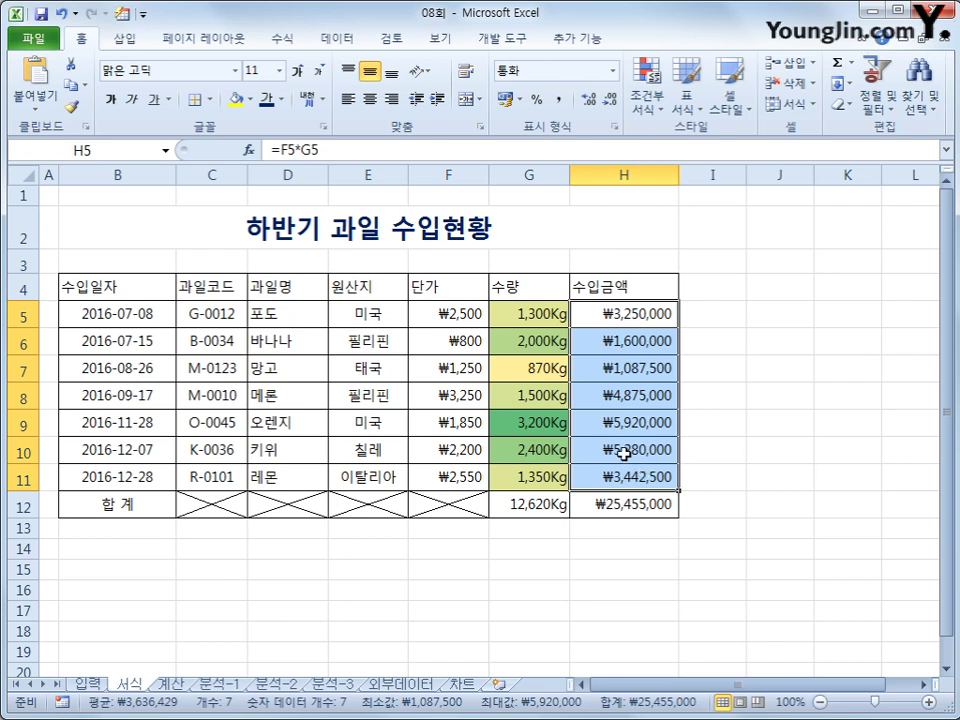
click(650, 106)
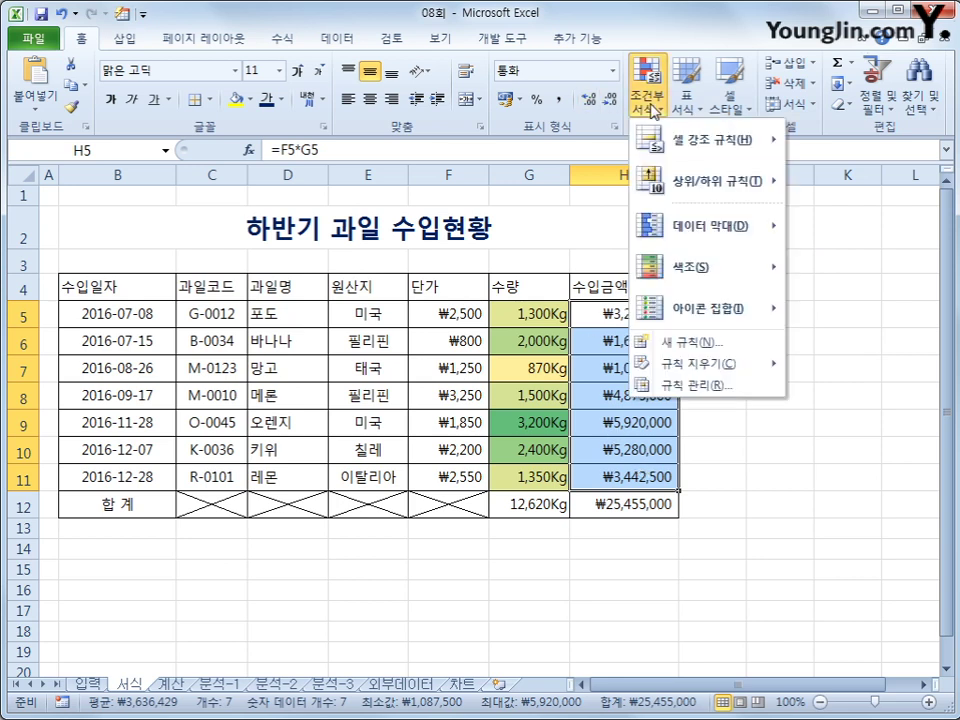
mouse_move(703, 187)
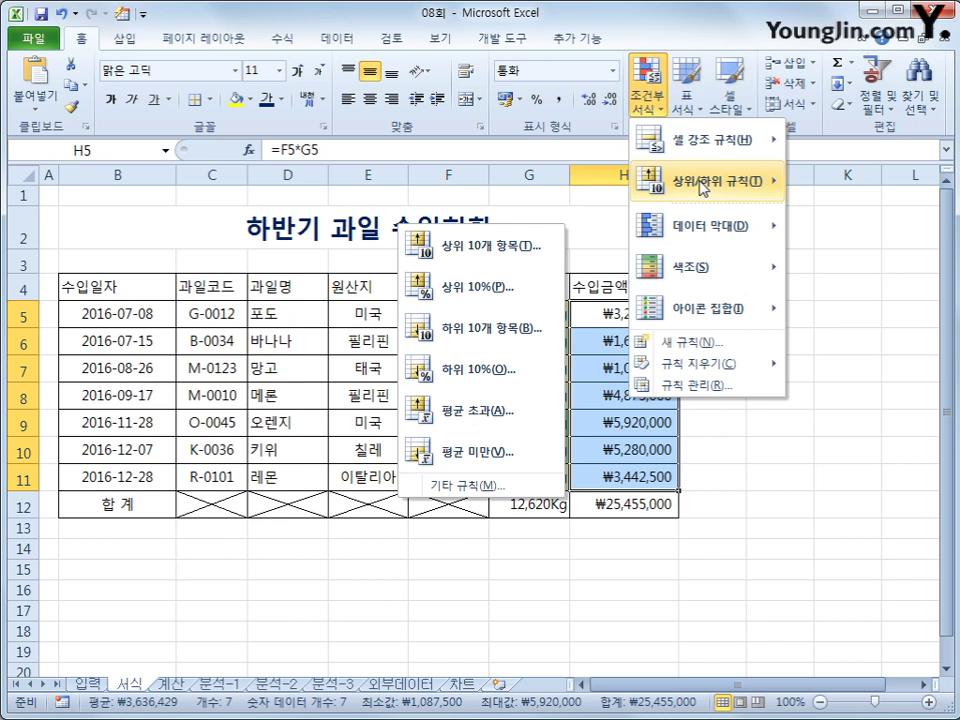
click(531, 253)
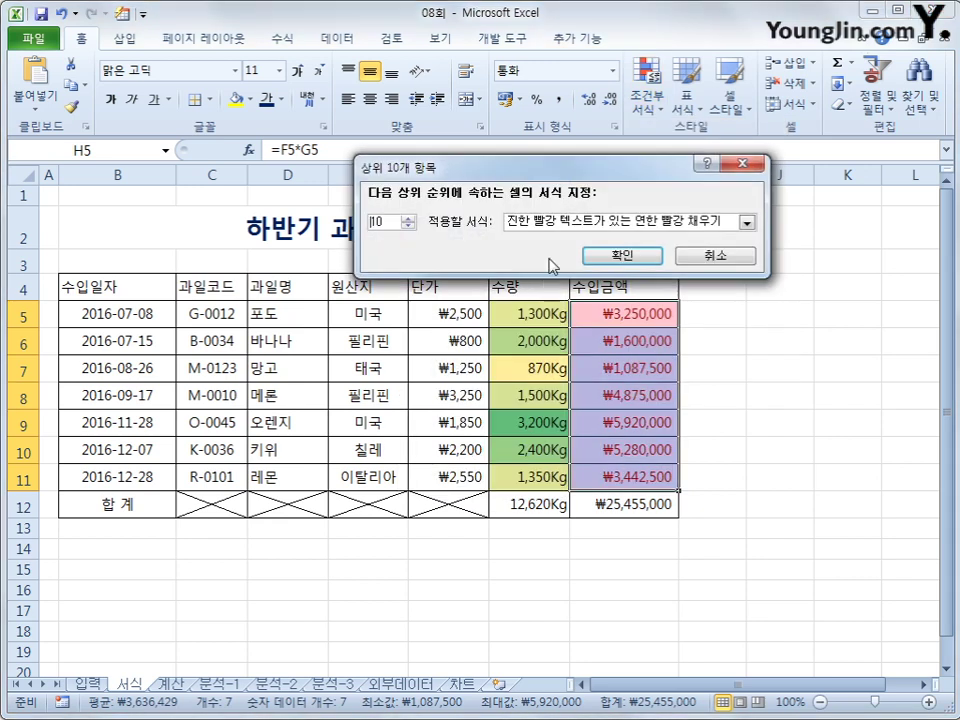
drag(390, 226, 338, 226)
text(3)
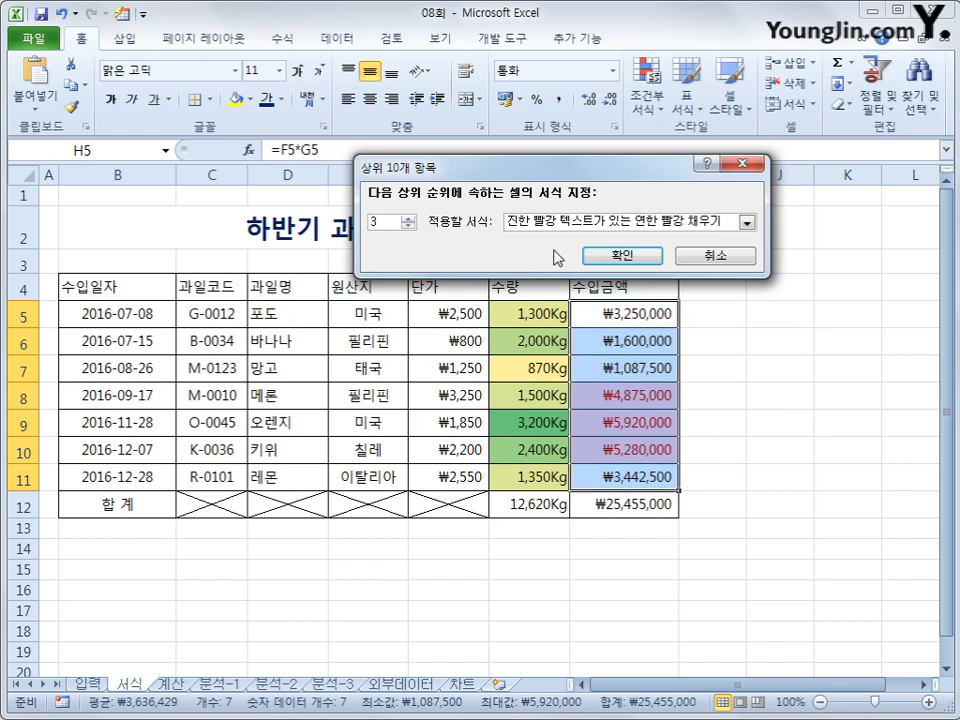
click(656, 225)
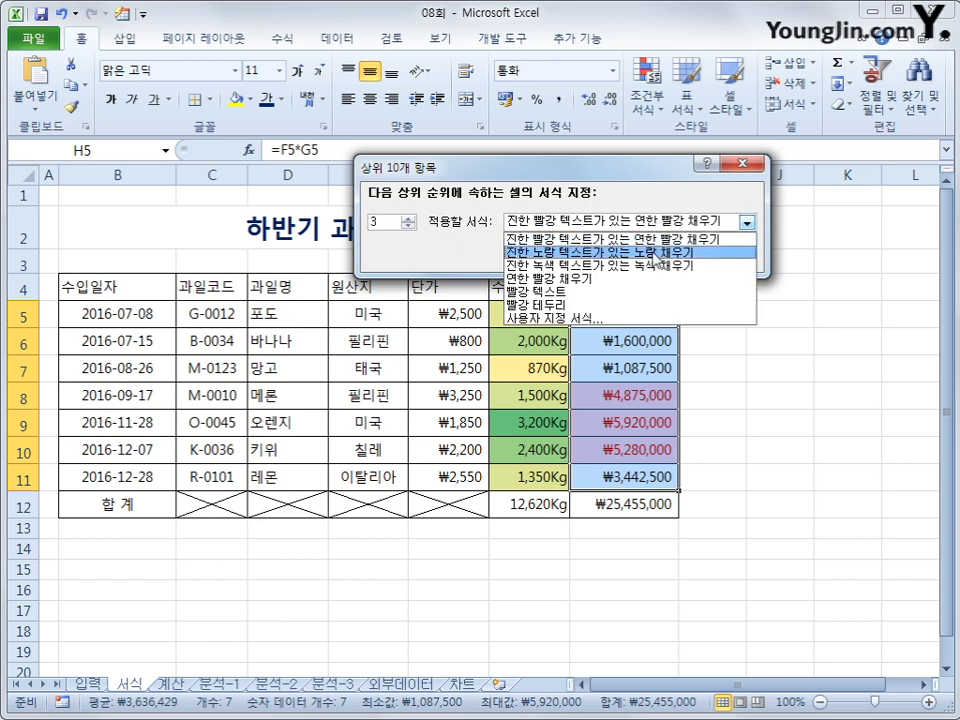
click(655, 253)
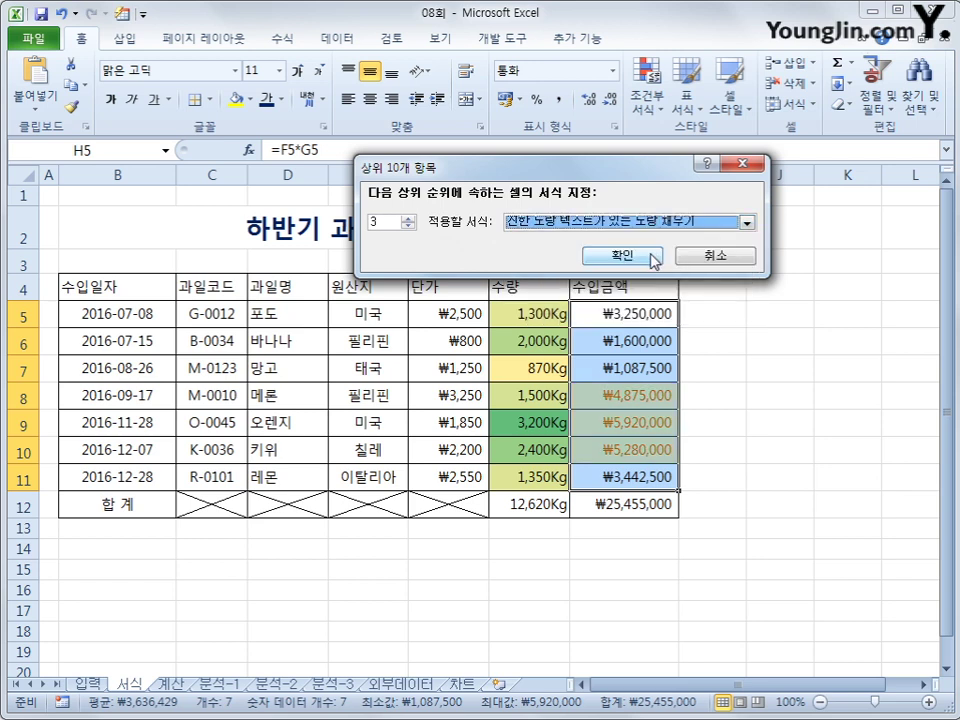
click(626, 257)
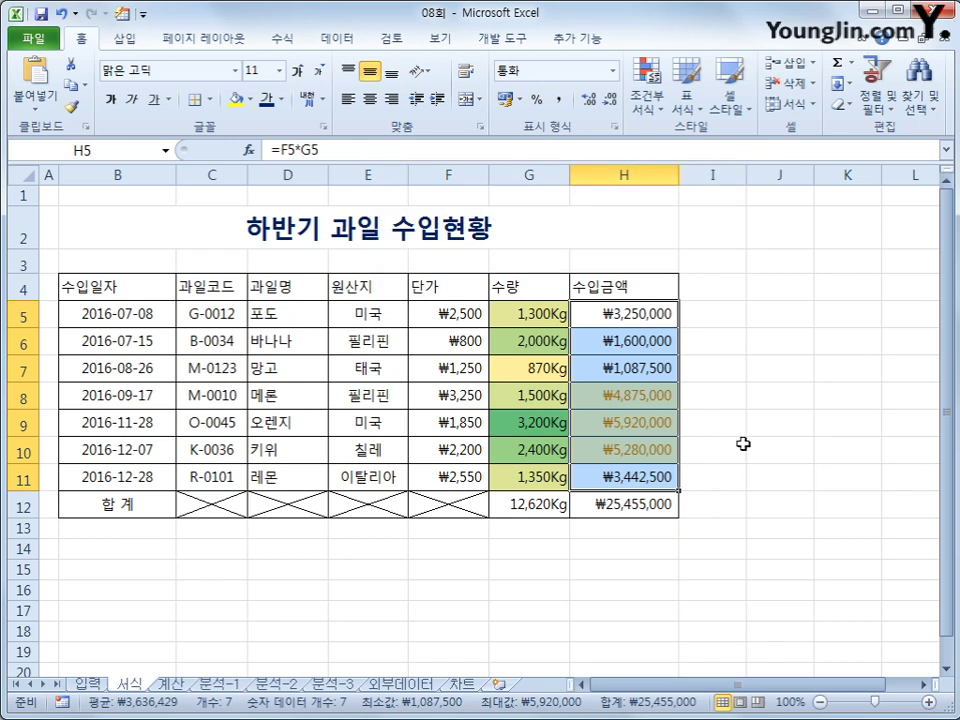
click(743, 446)
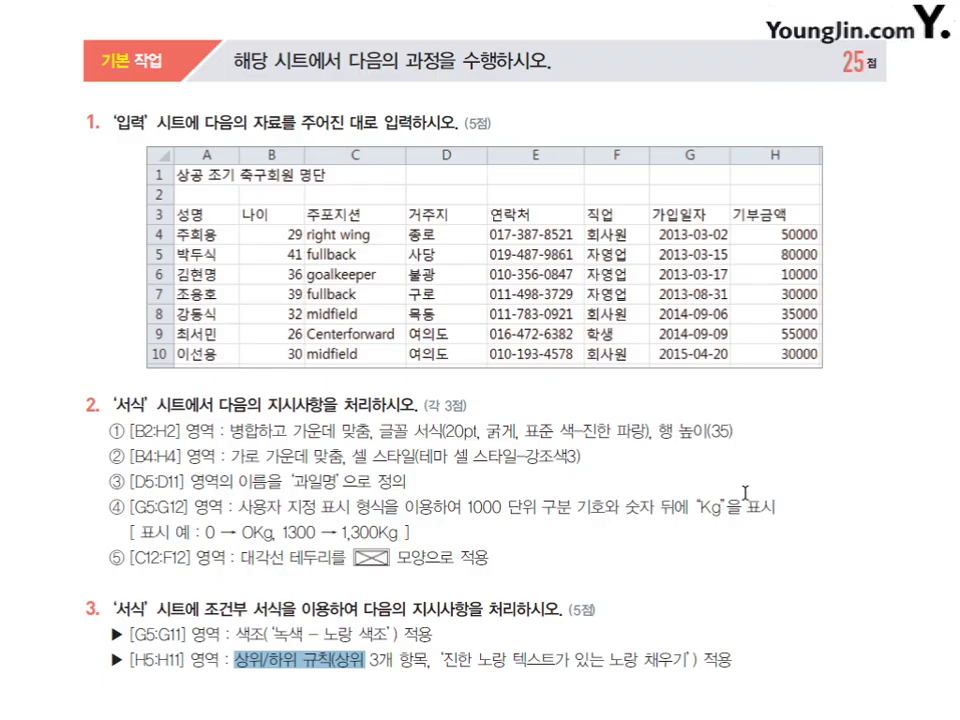
Step: Read the first calculation task in the exam document, open the 계산 sheet, and check title cell B1 and date cell J2
scroll(709, 520, down, 10)
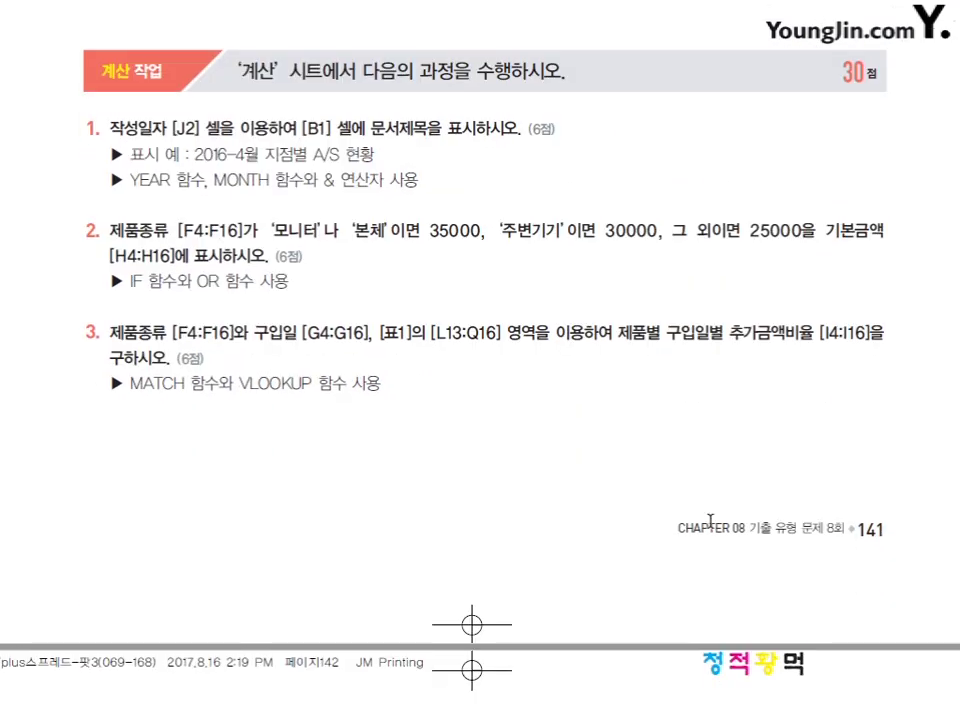
scroll(693, 543, up, 1)
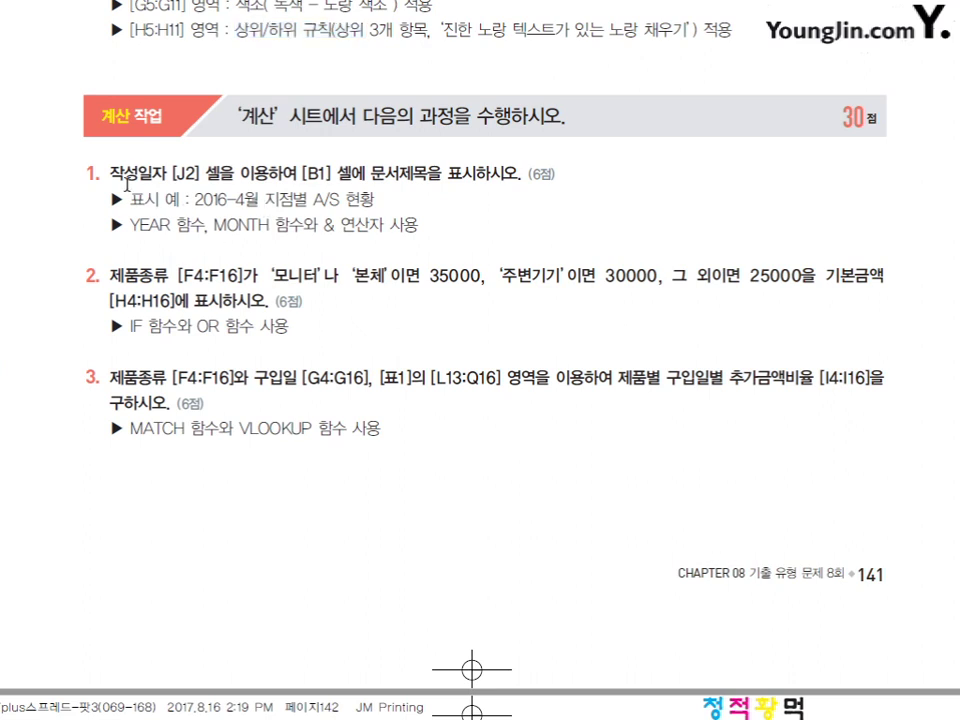
drag(112, 172, 236, 172)
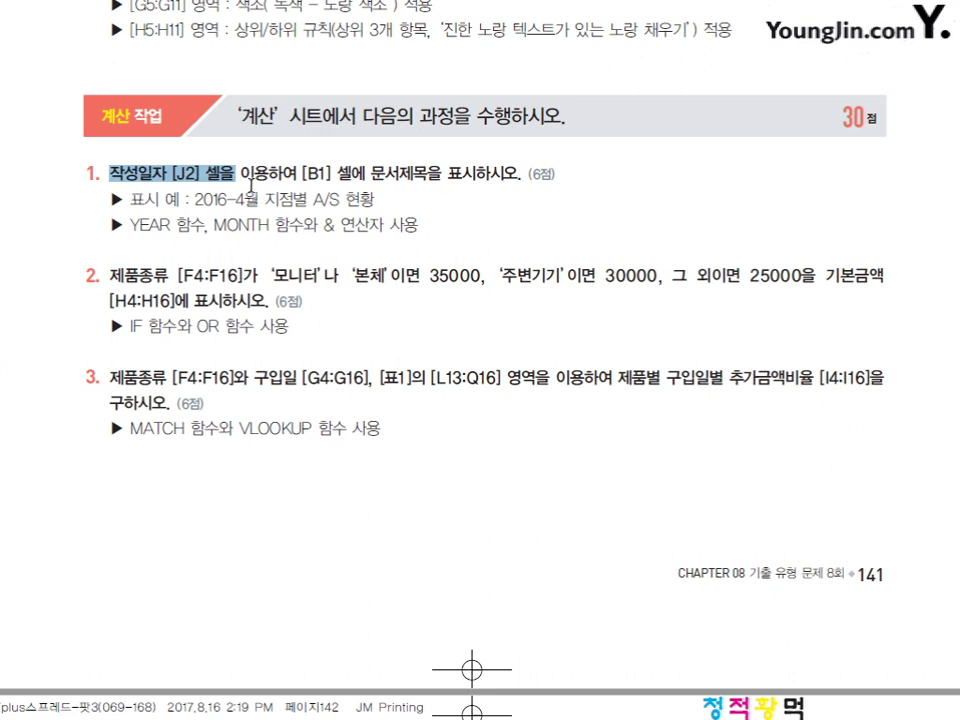
drag(278, 172, 400, 172)
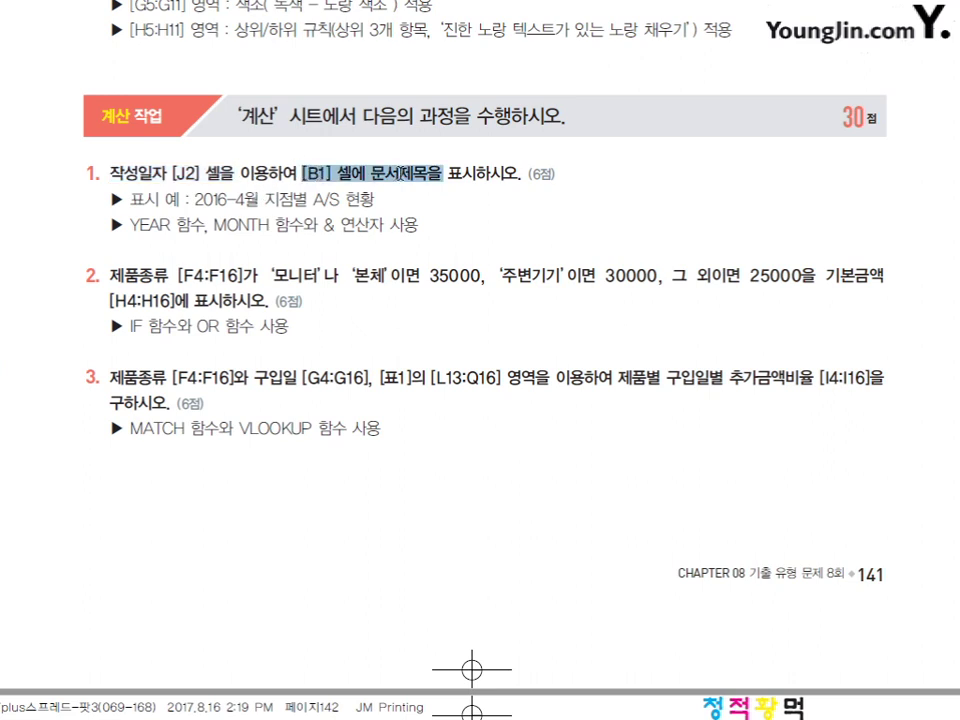
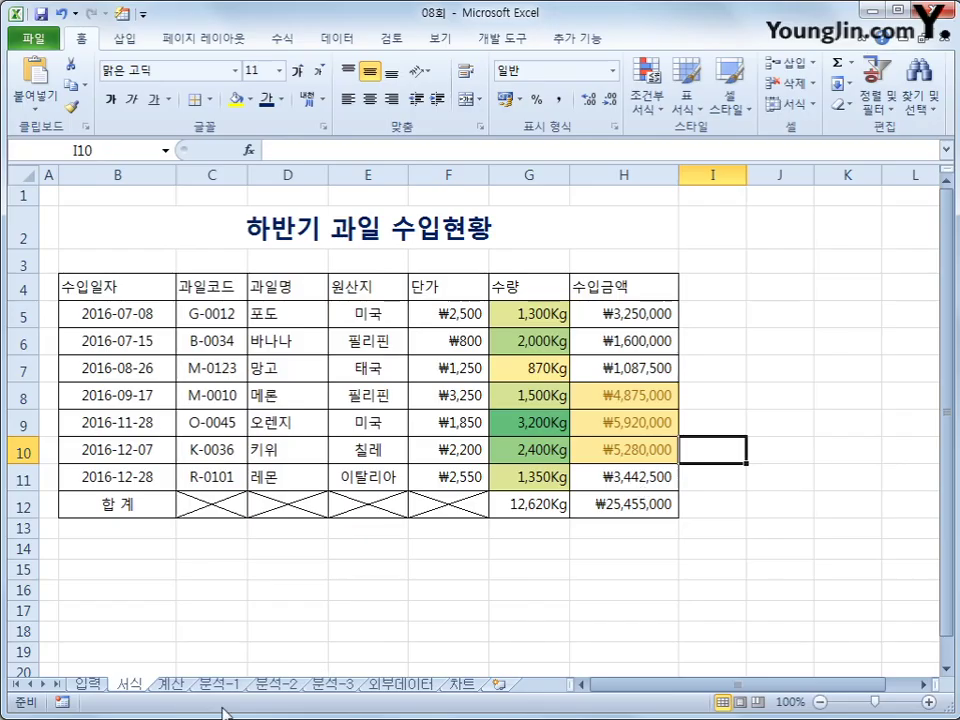
click(167, 684)
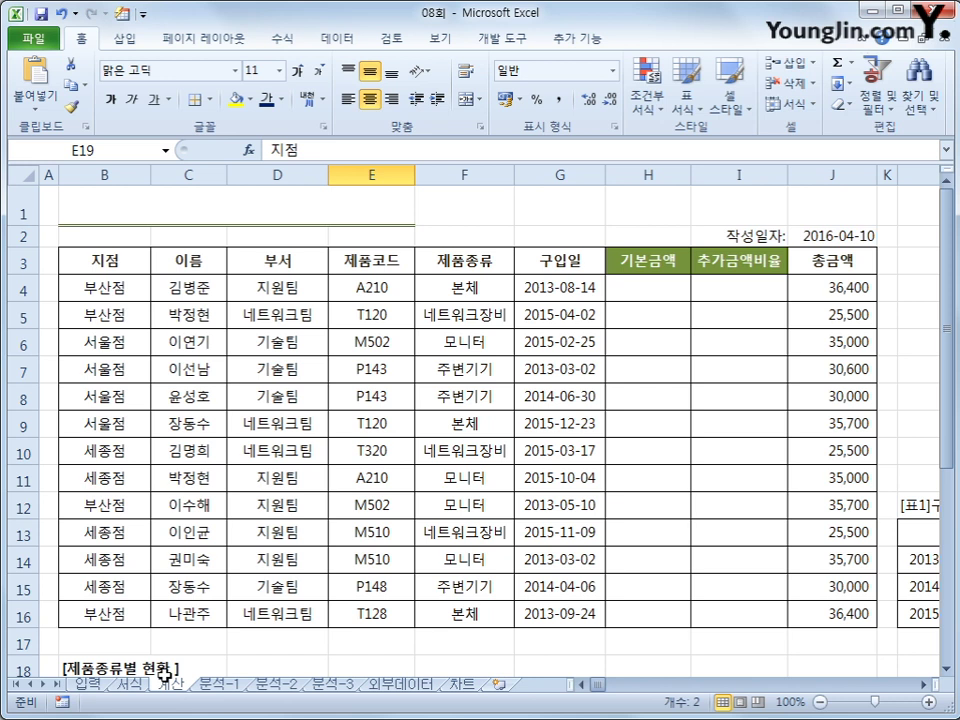
click(104, 205)
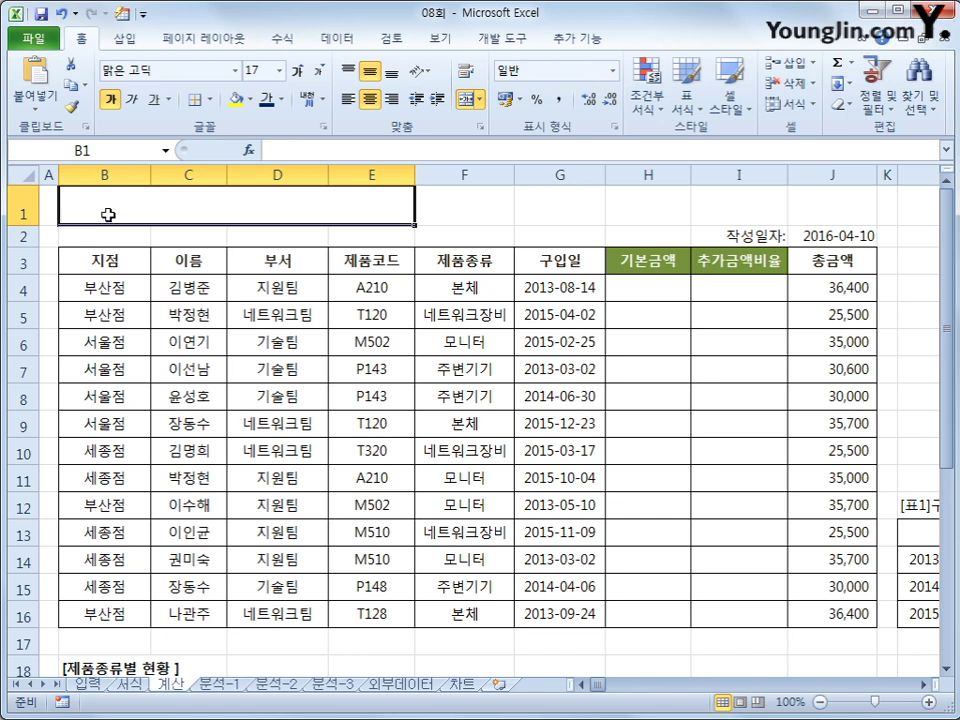
click(853, 236)
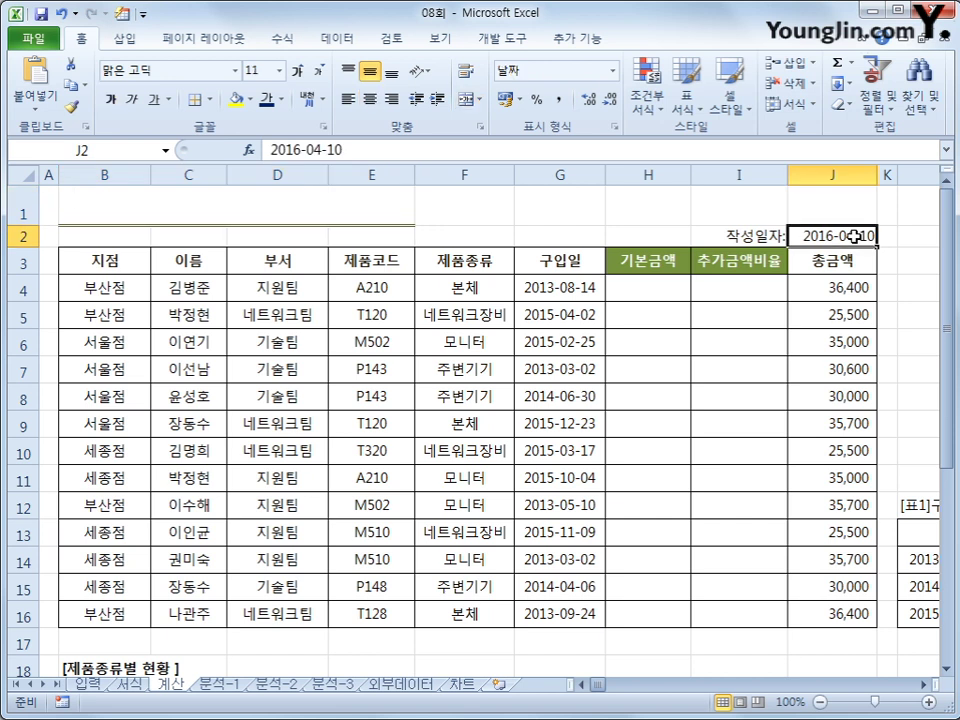
Step: Begin the title formula in merged cell B1 with =YEAR(J2) to take the year from the creation date
click(328, 198)
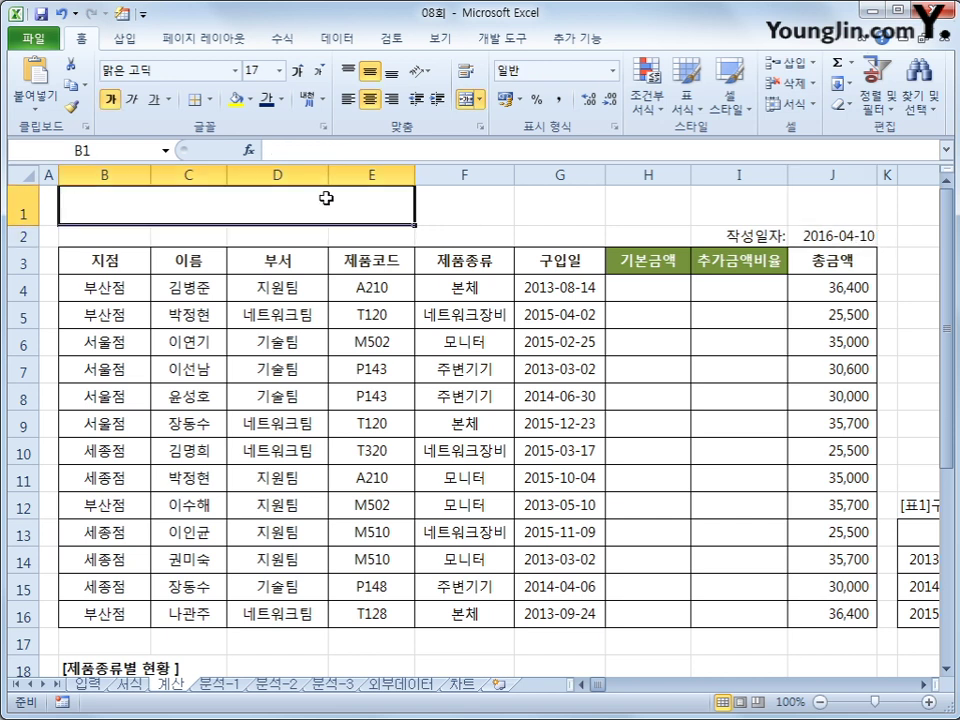
text(=)
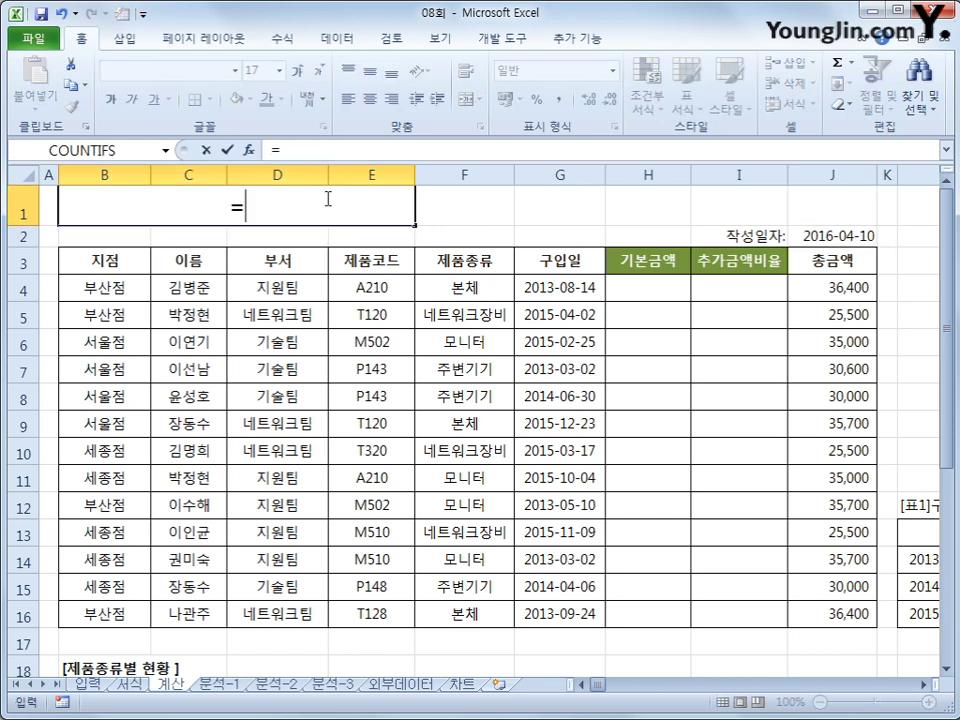
text(year)
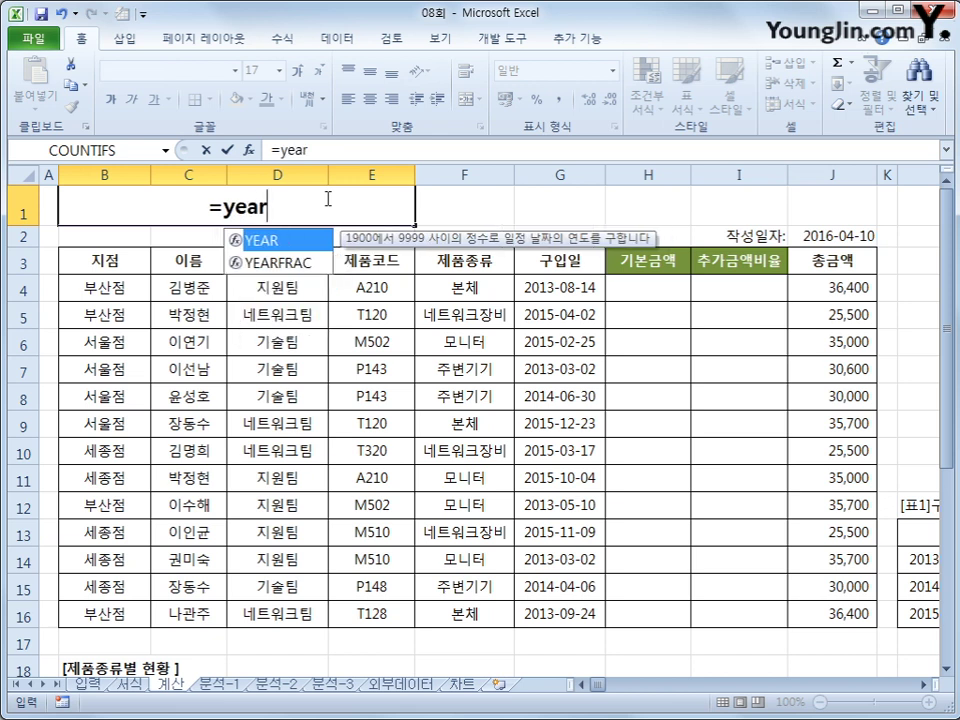
key(BackSpace)
key(BackSpace)
key(BackSpace)
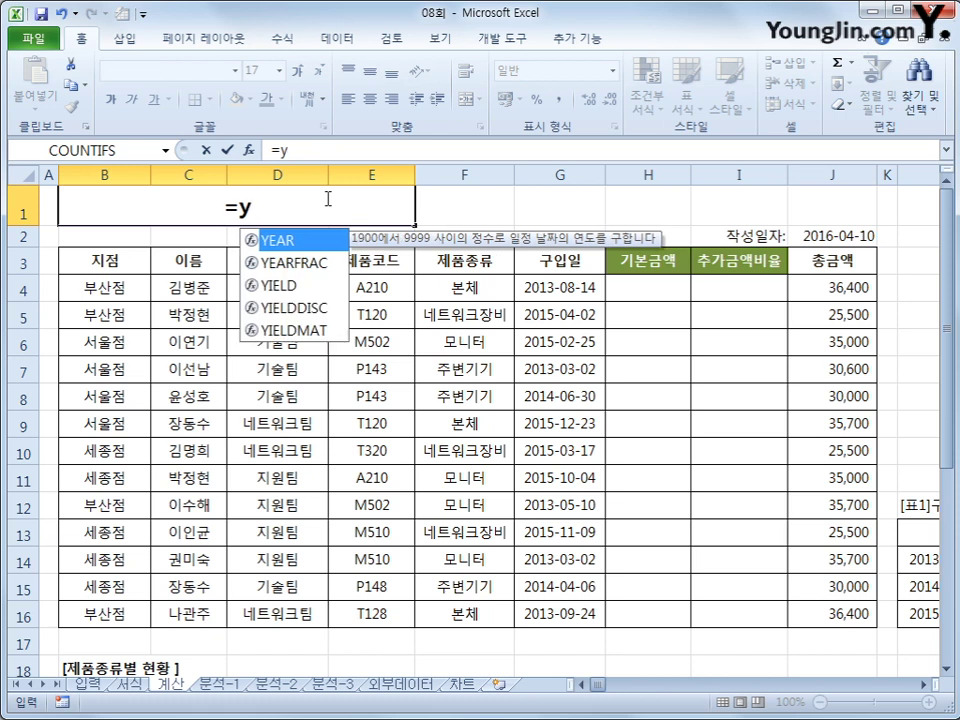
key(Tab)
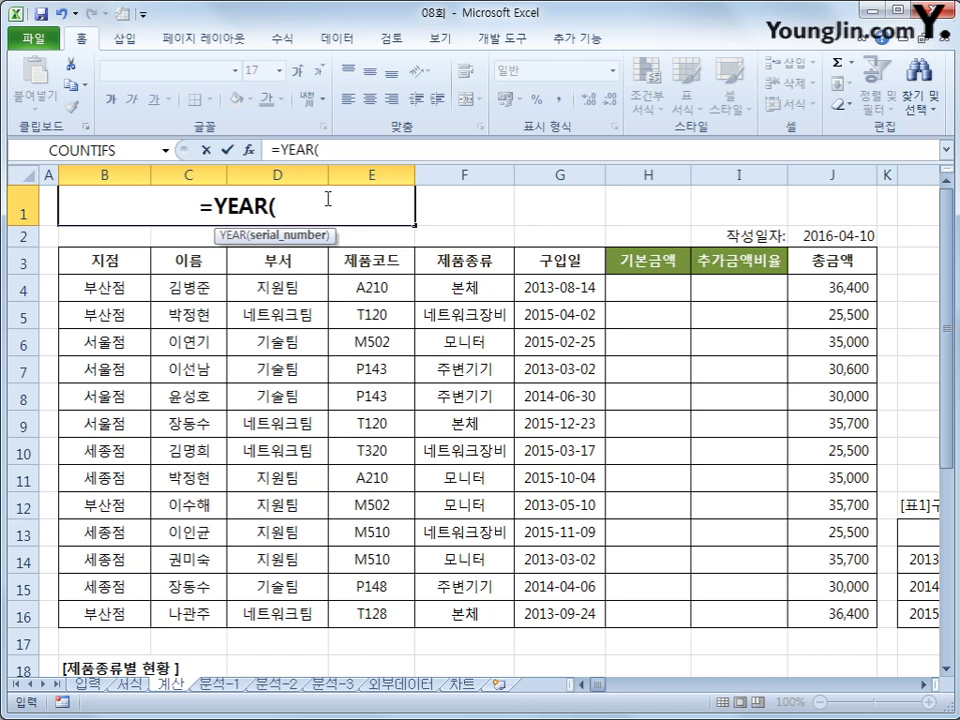
click(834, 233)
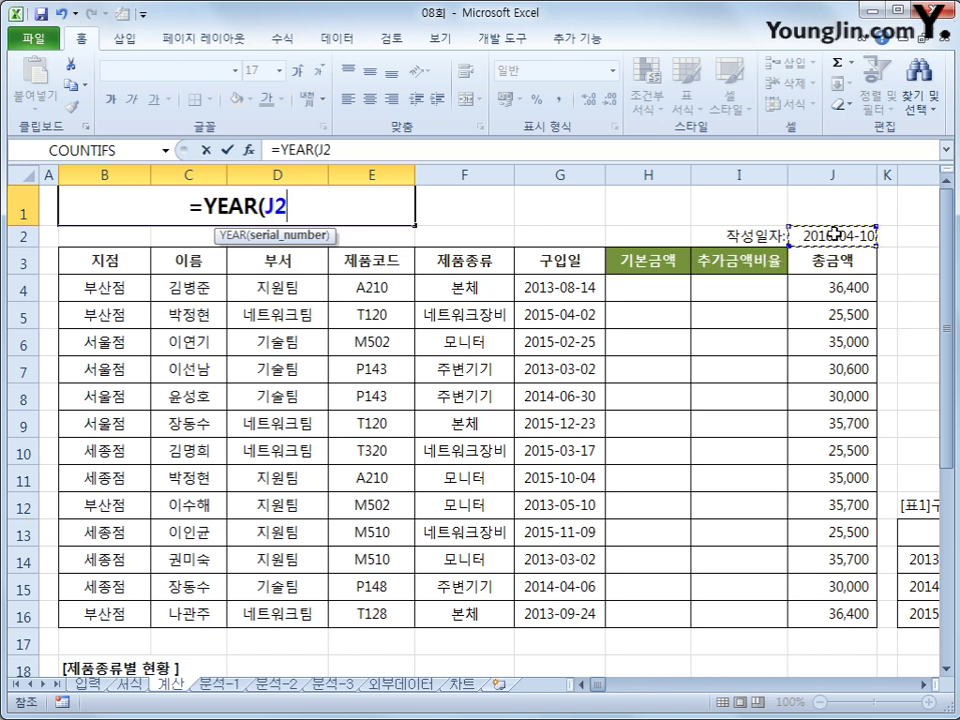
text())
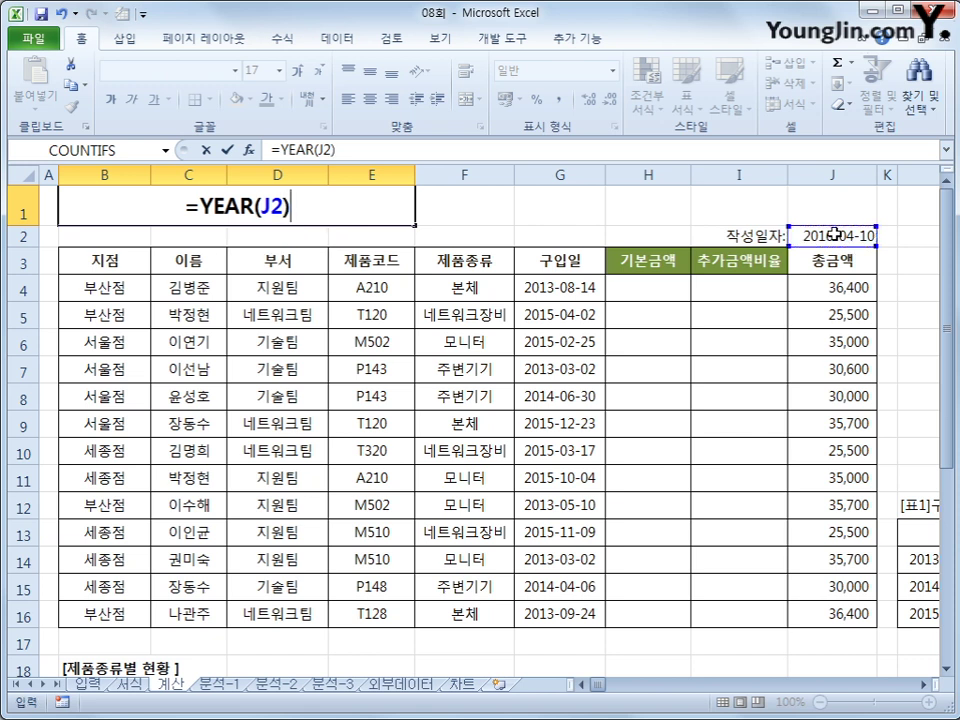
Step: Extend the title formula in B1 after YEAR(J2) with the joined hyphen text &"-"&
text(")
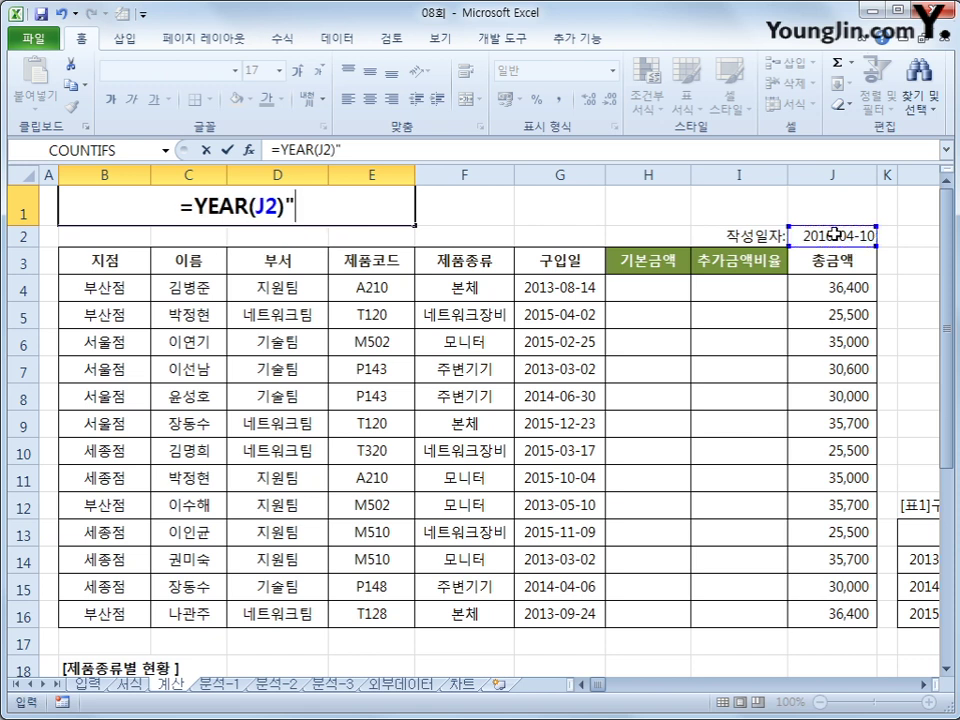
key(BackSpace)
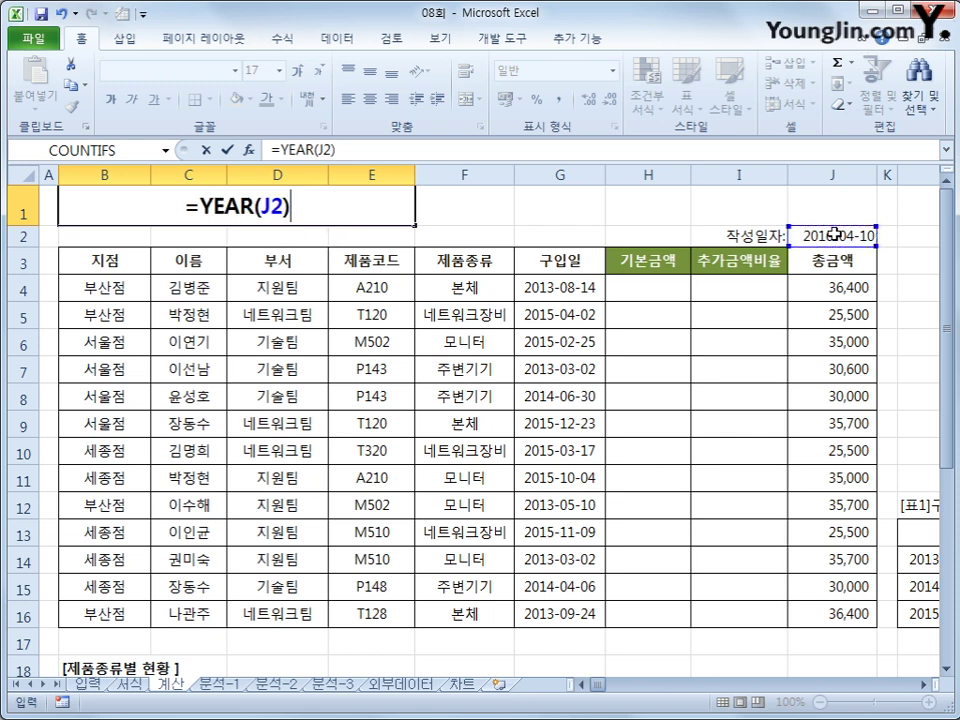
text(&)
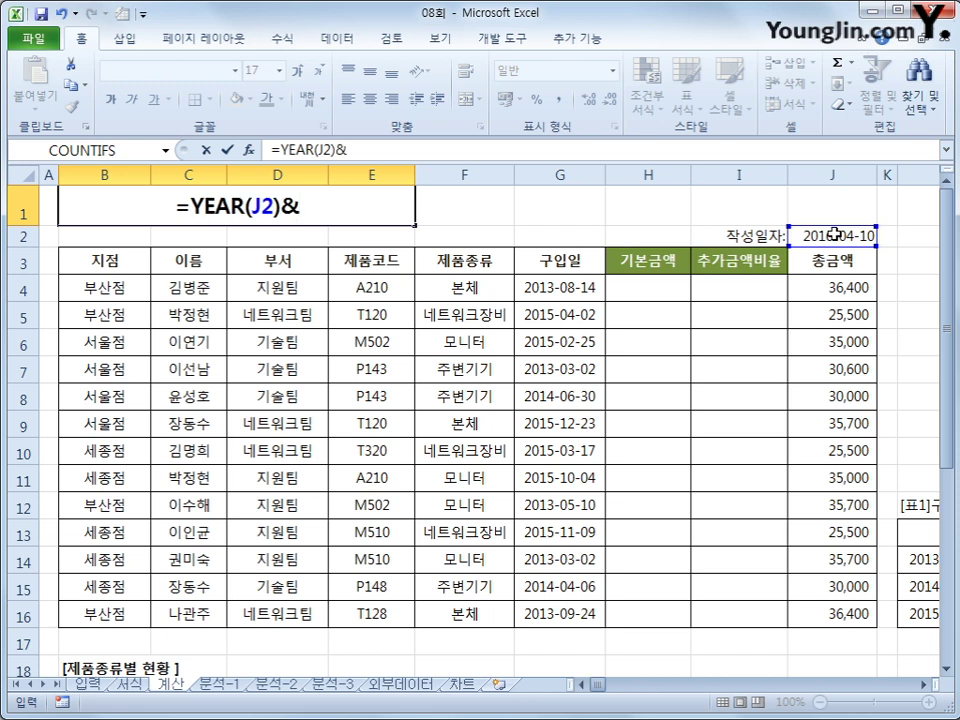
text(-)
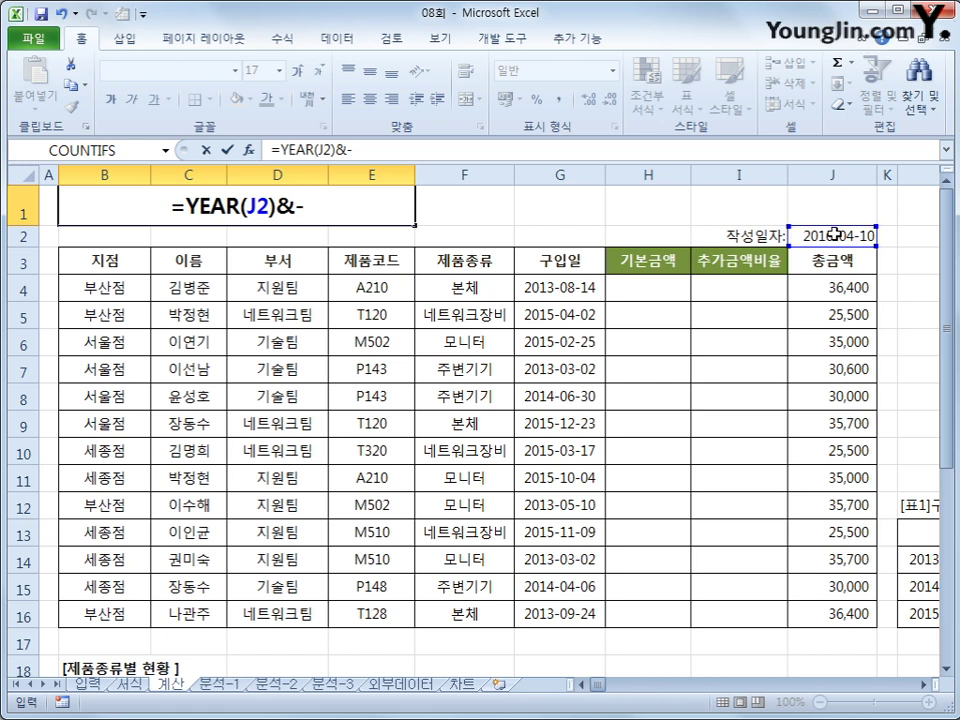
text(")
key(BackSpace)
key(BackSpace)
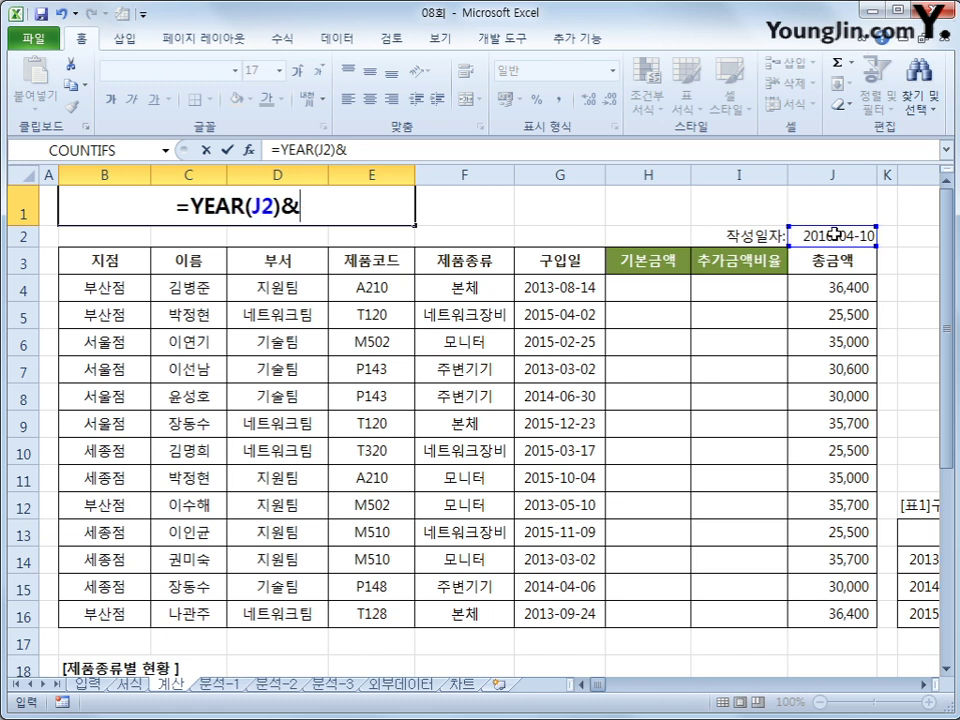
text("-)
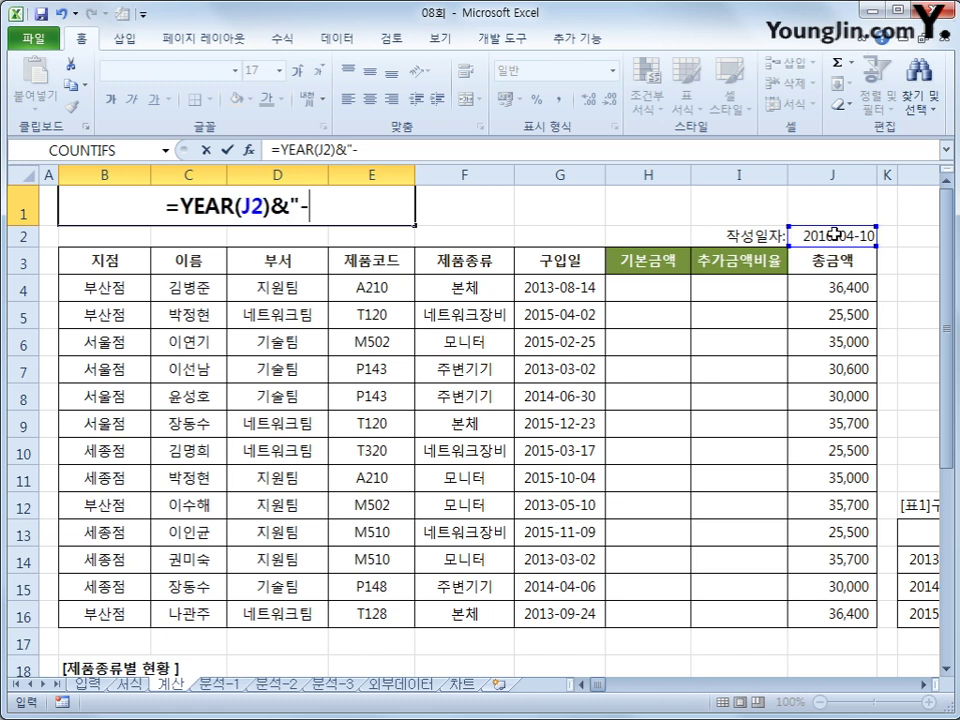
text("&)
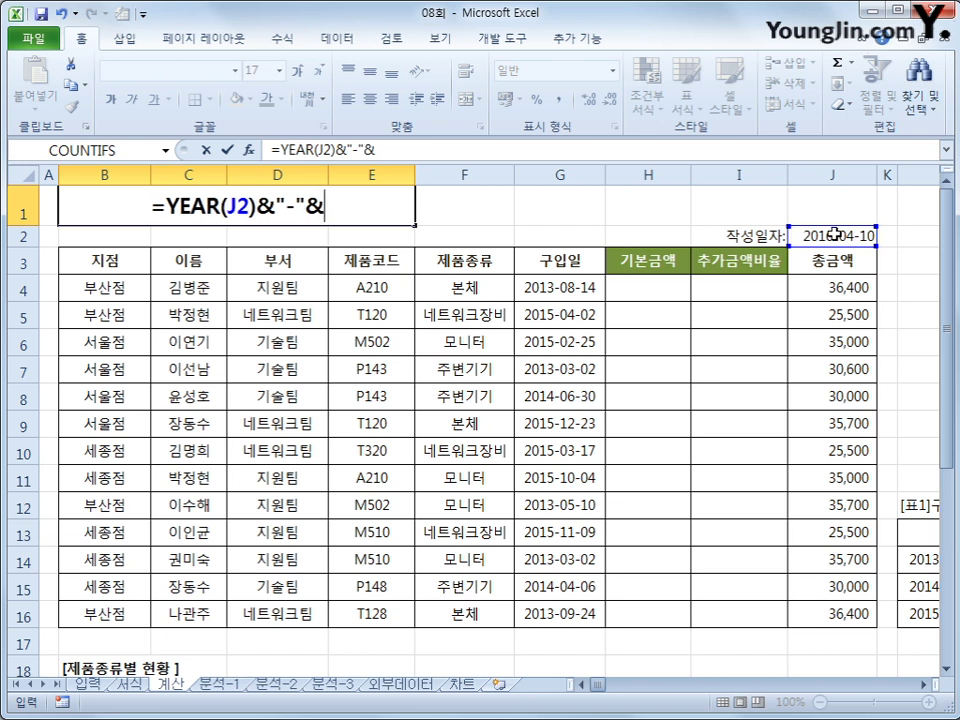
Step: Append MONTH(J2) to the title formula to take the month from the creation date
text(mon)
key(BackSpace)
key(BackSpace)
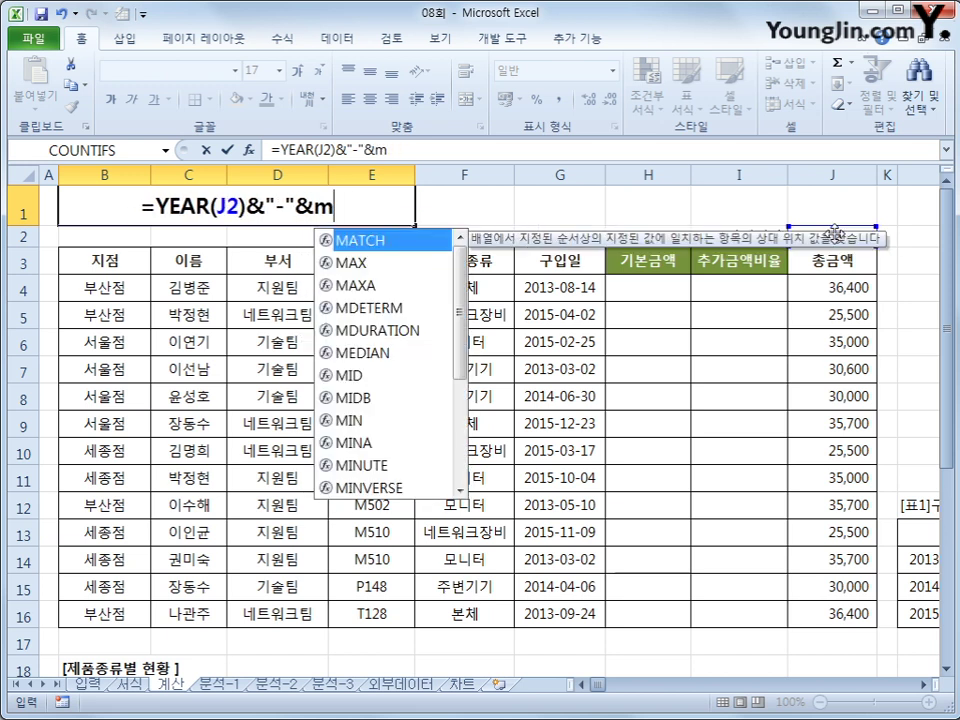
text(o)
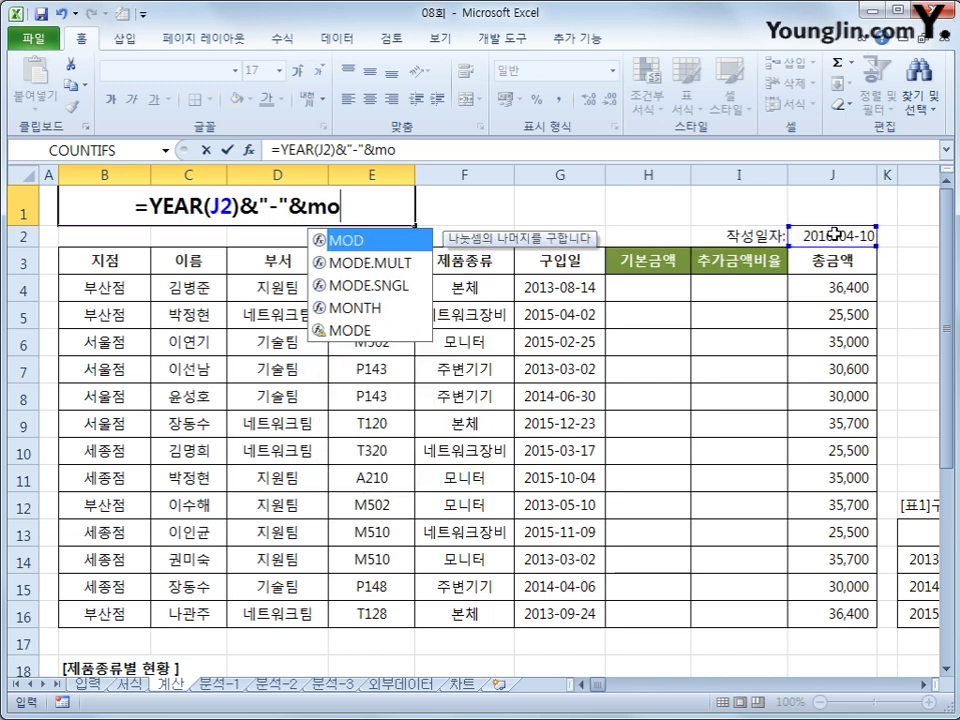
text(n)
key(Tab)
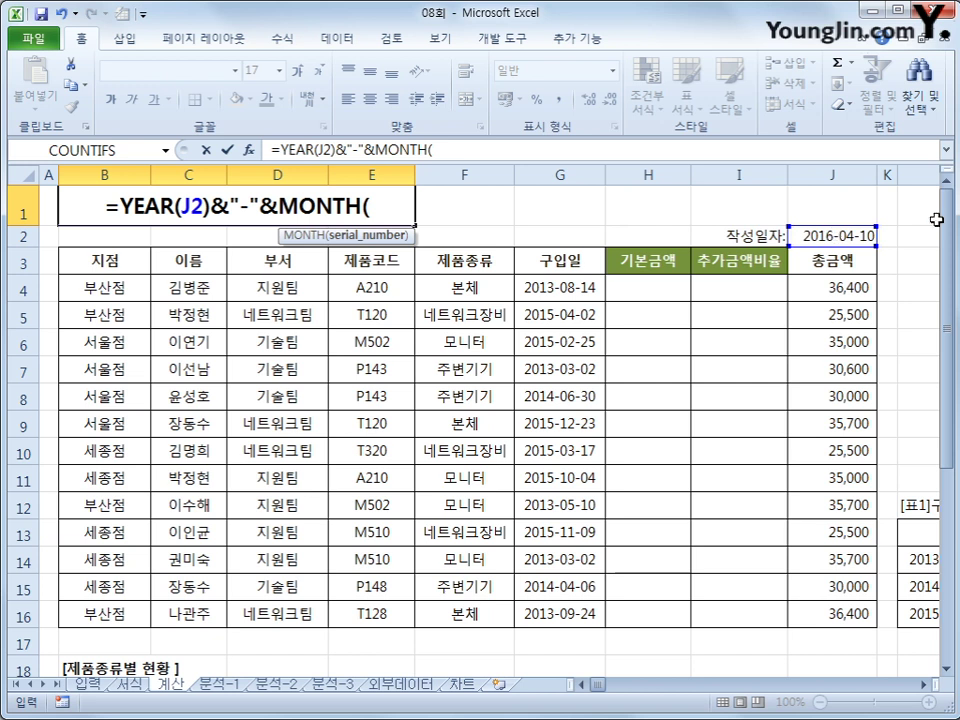
click(835, 236)
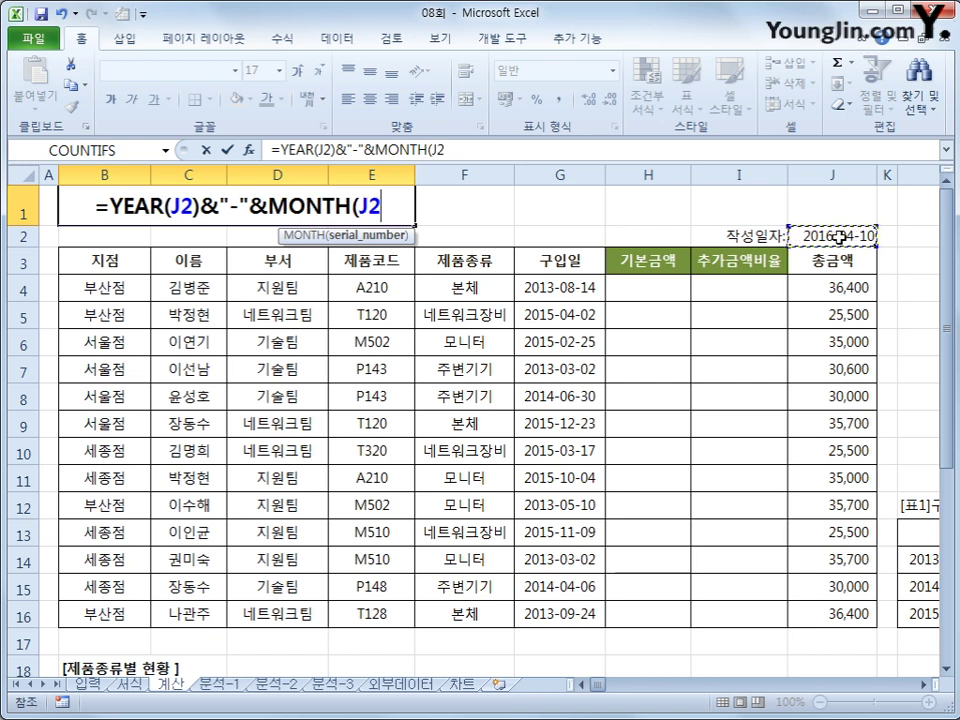
text())
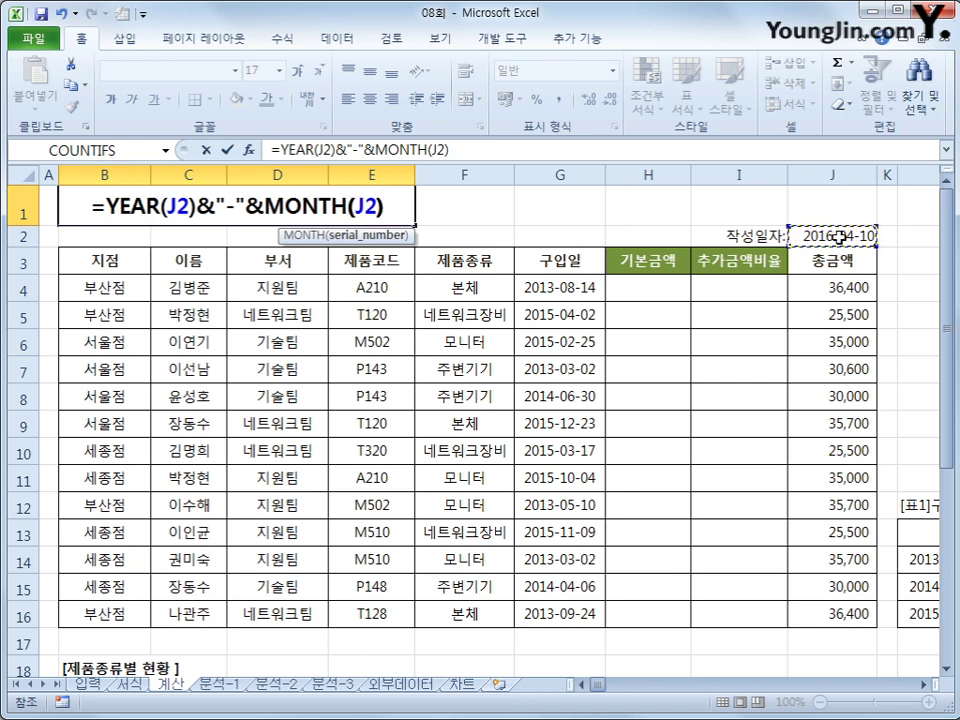
Step: Complete the B1 title formula by joining the text "월 지점별 A/S 현황" after the month and commit it
text(&)
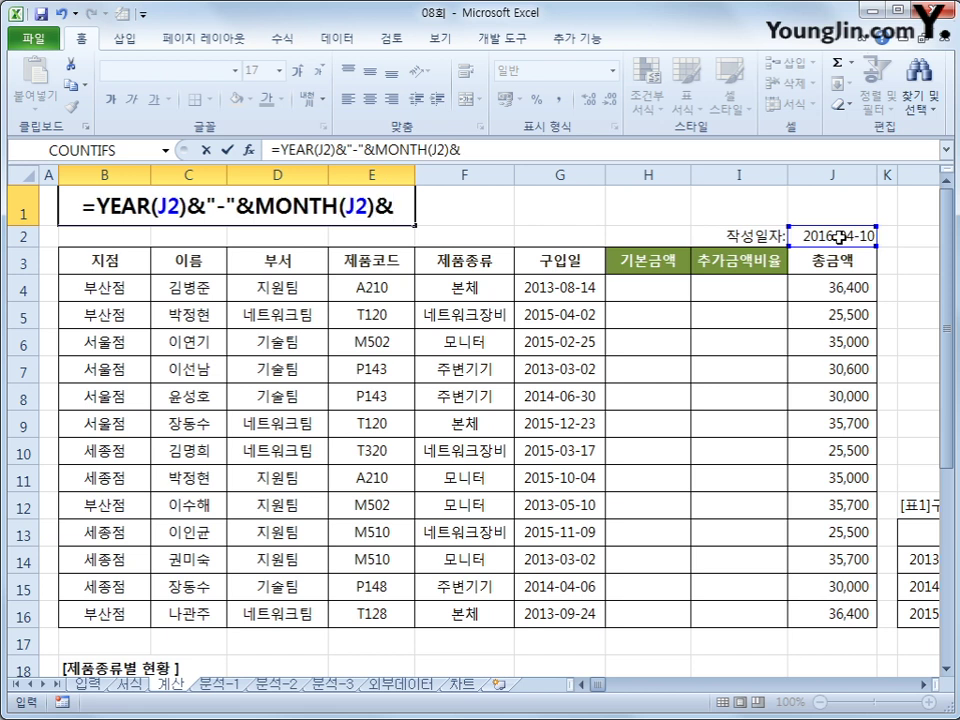
text(")
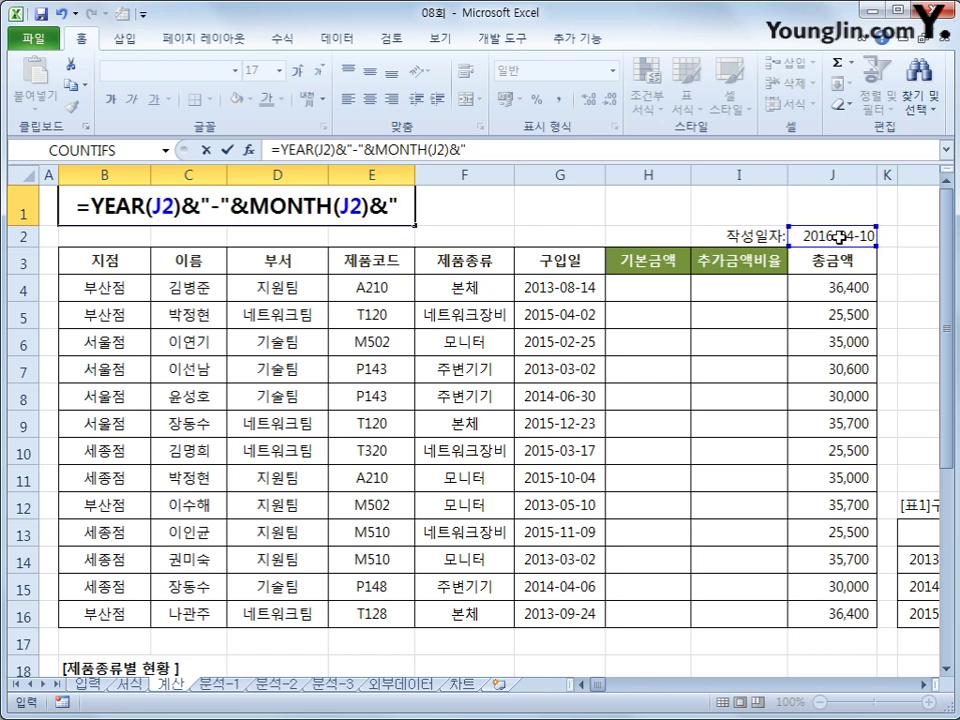
text(dnj)
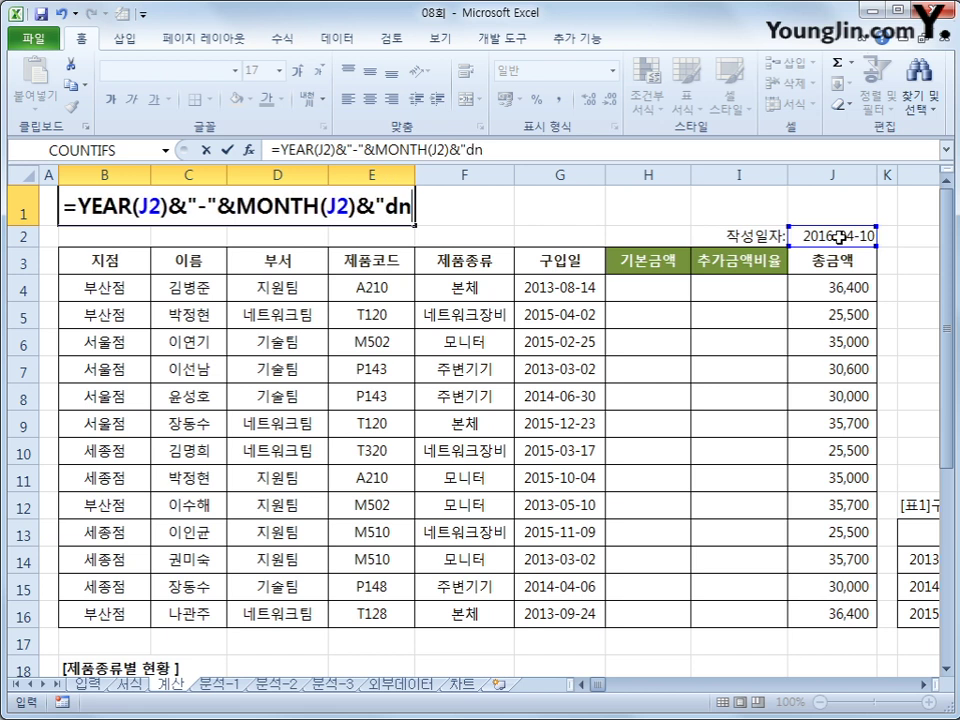
key(BackSpace)
key(BackSpace)
key(BackSpace)
text(월)
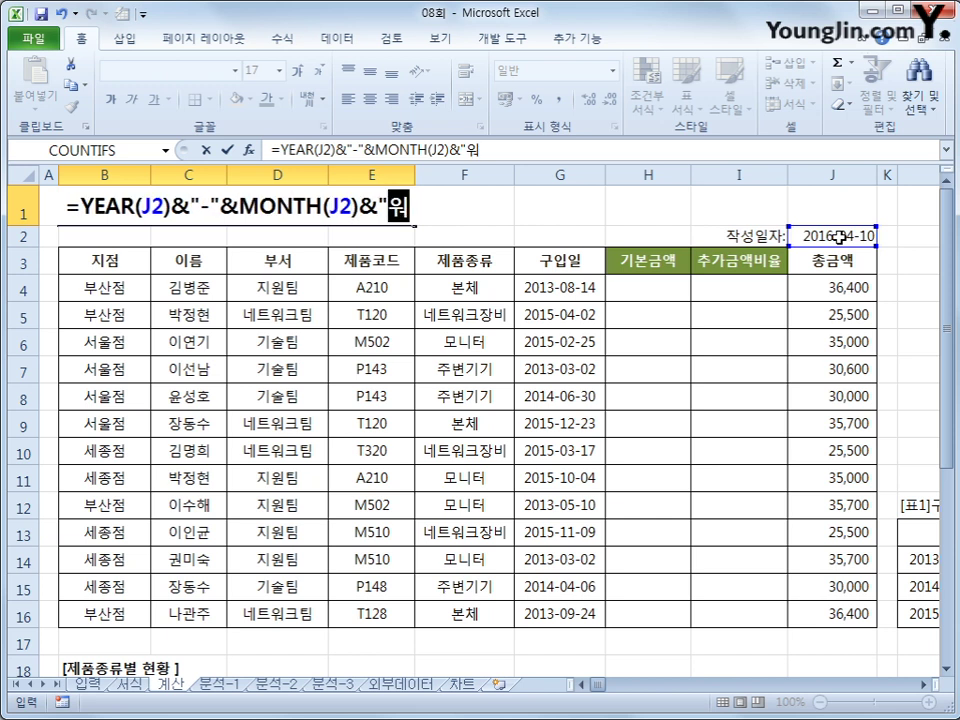
text( 지점벼)
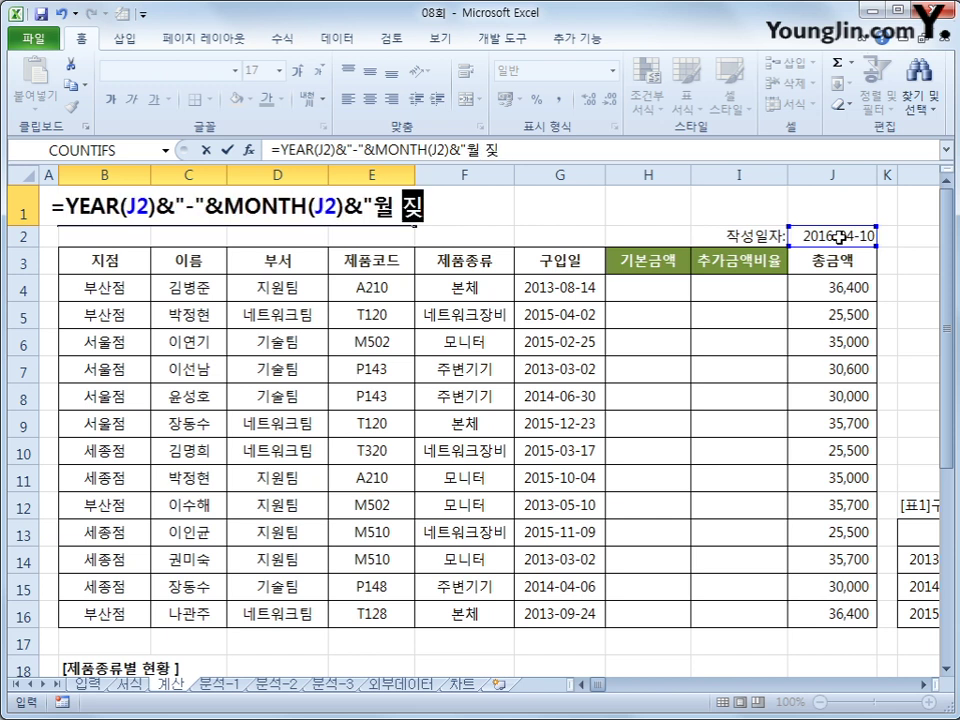
text(ㄹ A)
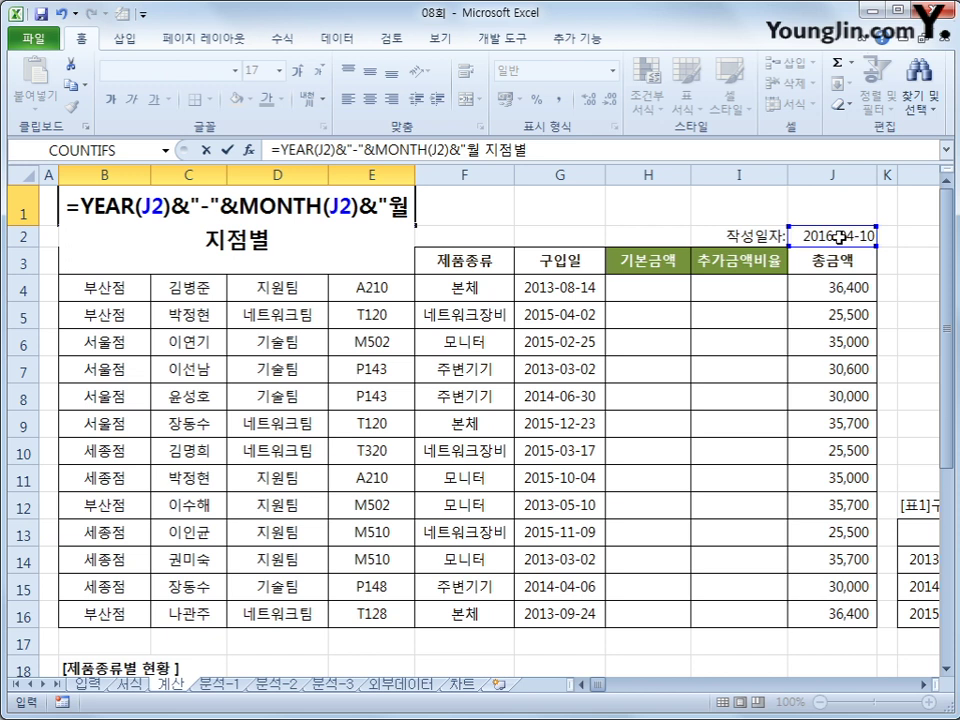
text(?S)
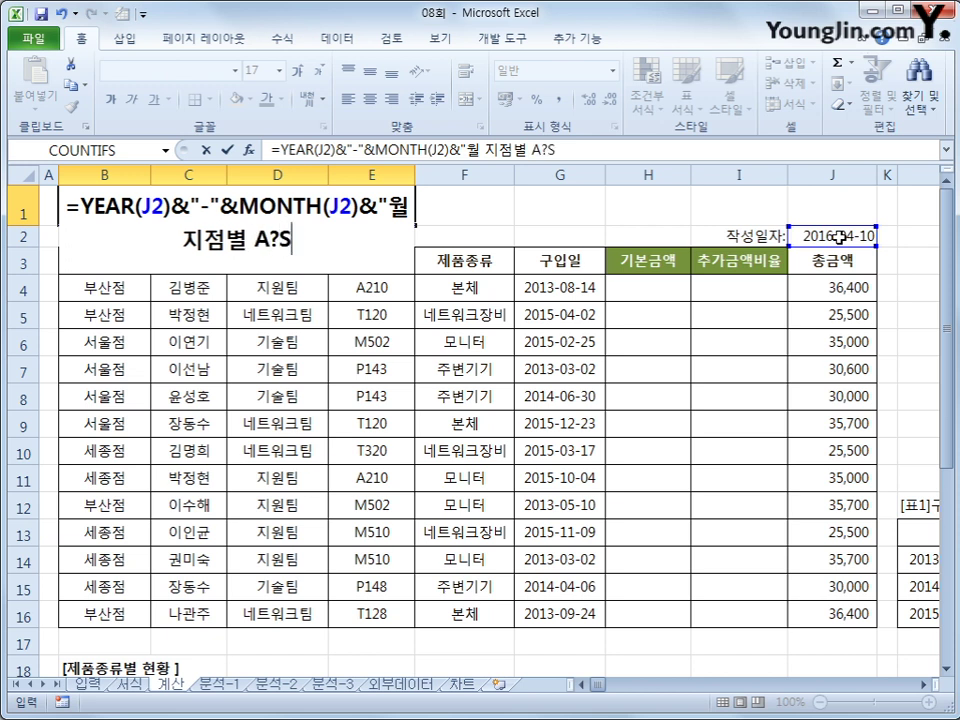
key(BackSpace)
key(BackSpace)
text(/S 현황")
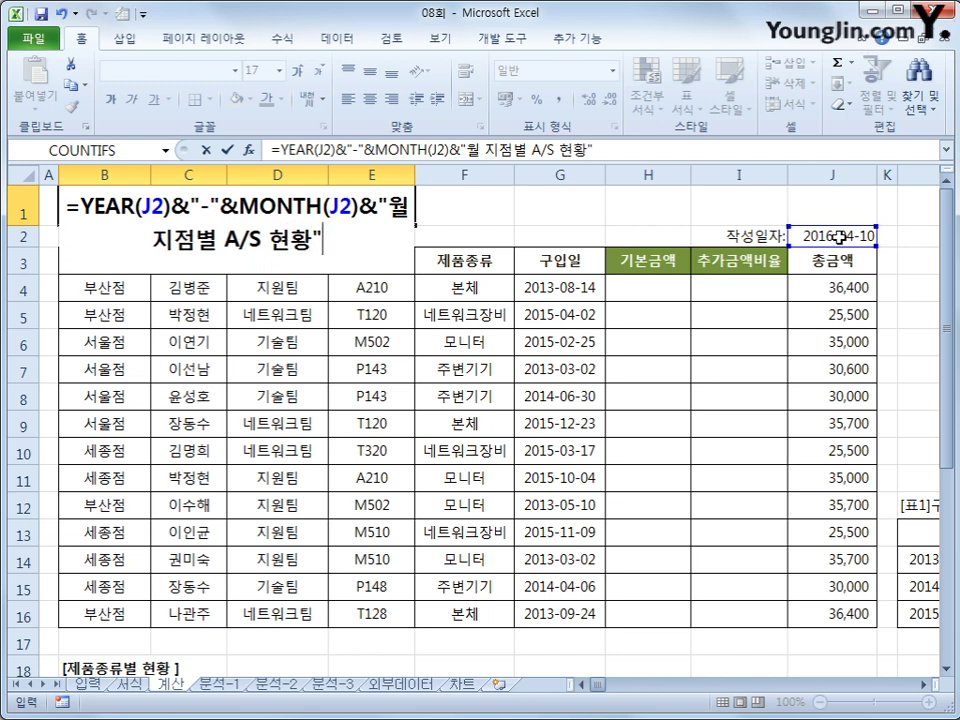
key(Return)
key(Up)
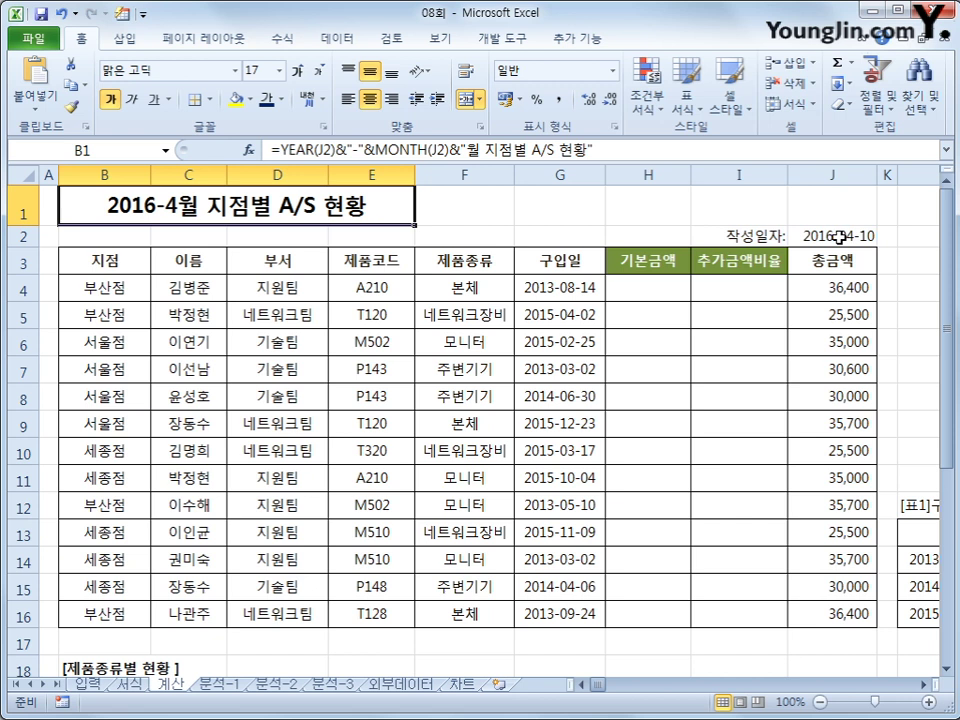
Step: Insert an IF function in the first 기본금액 cell H4 and begin its logical test with or(, keeping row 4 uncovered
click(447, 291)
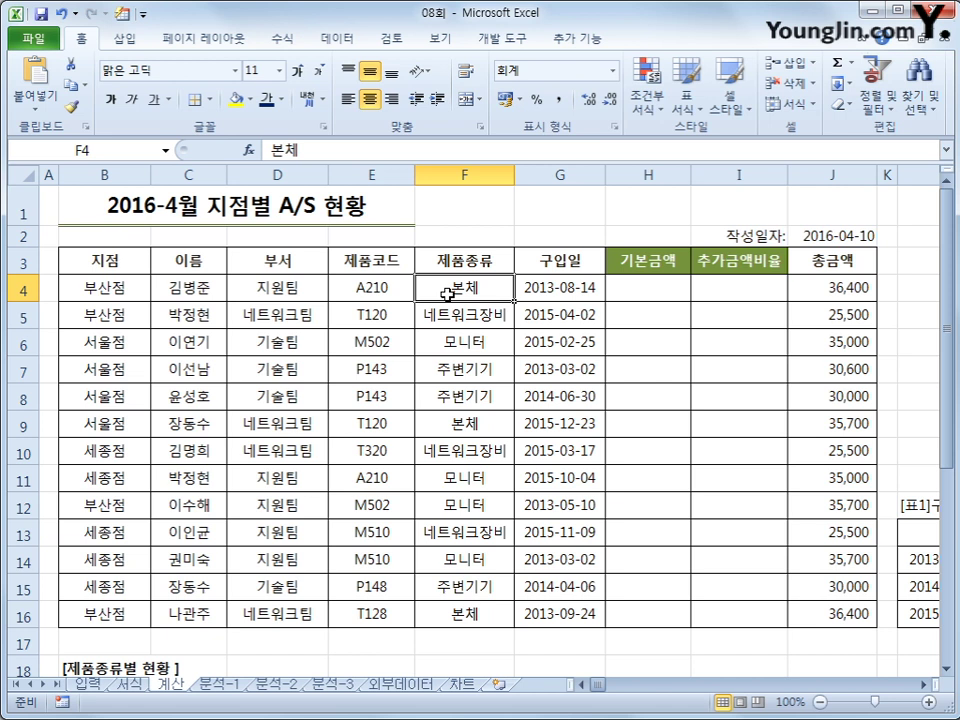
click(638, 294)
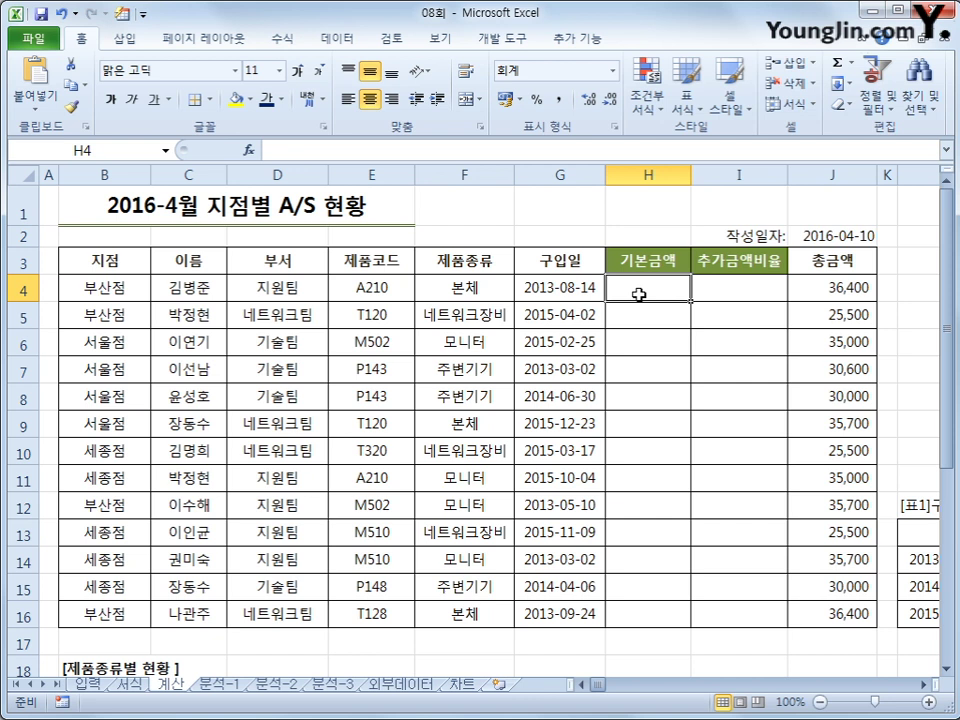
click(283, 39)
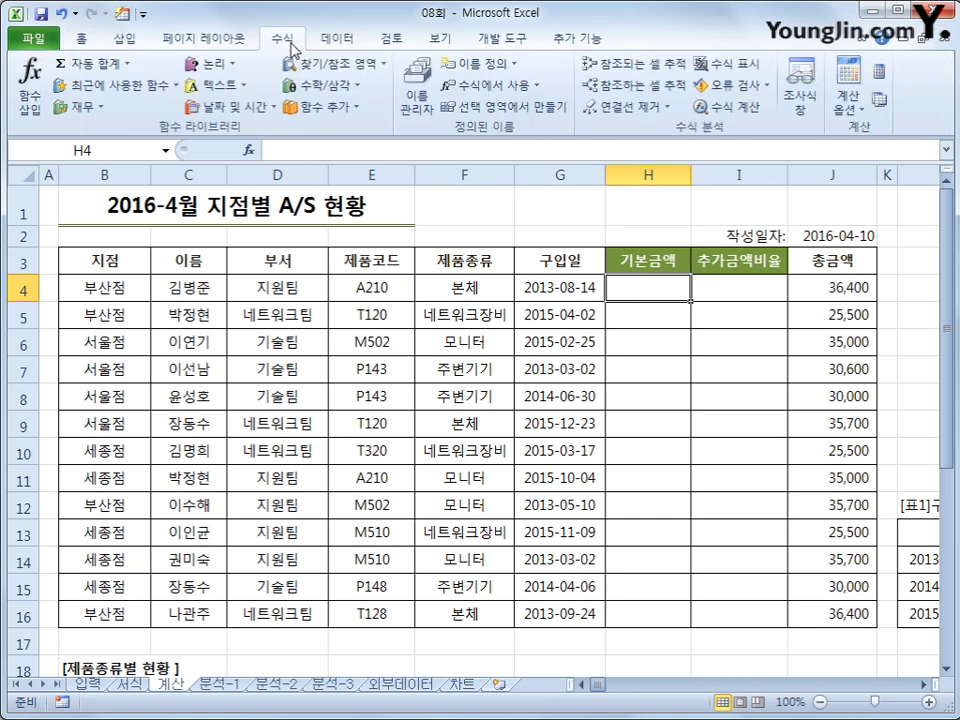
click(208, 63)
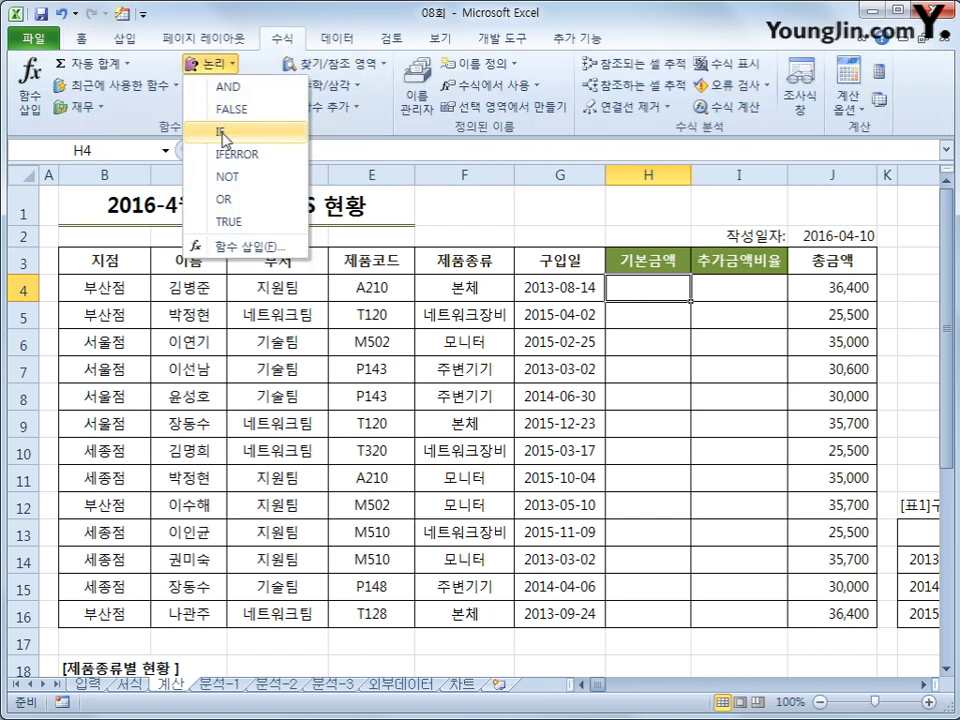
click(224, 139)
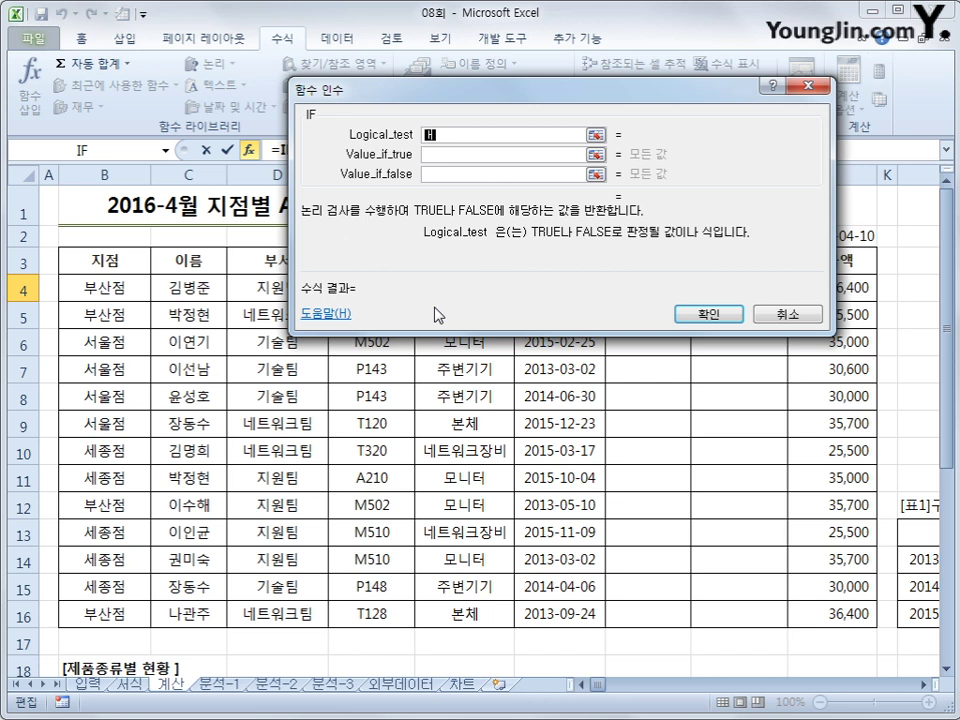
text(or()
drag(380, 88, 403, 379)
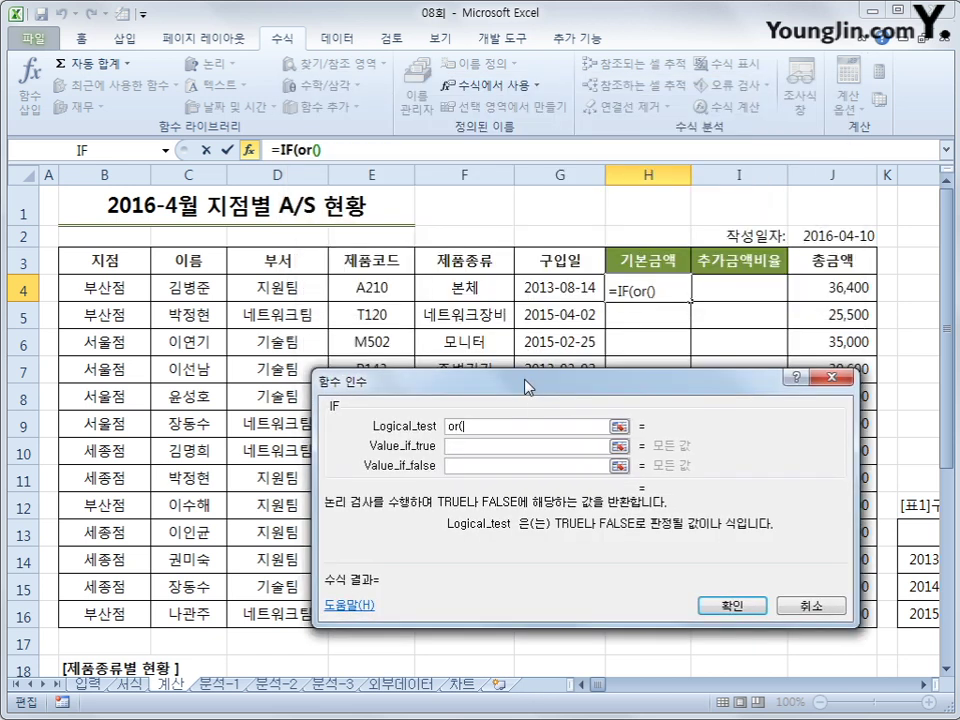
Step: Complete the IF logical test in H4 as or(F4="모니터",F4="본체") to check the product type
click(497, 291)
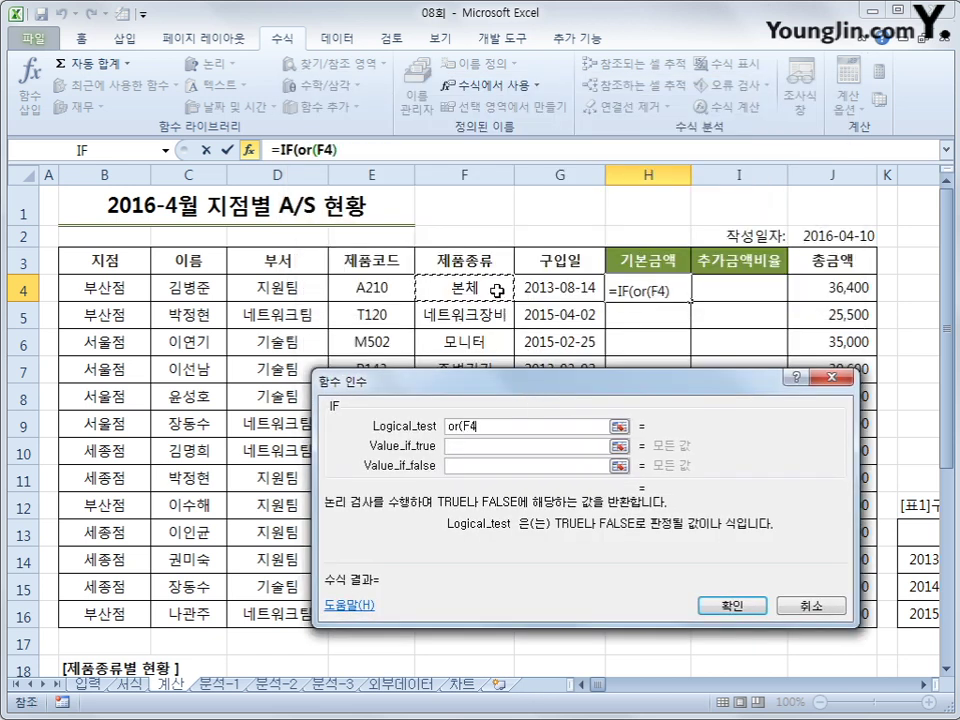
text(=")
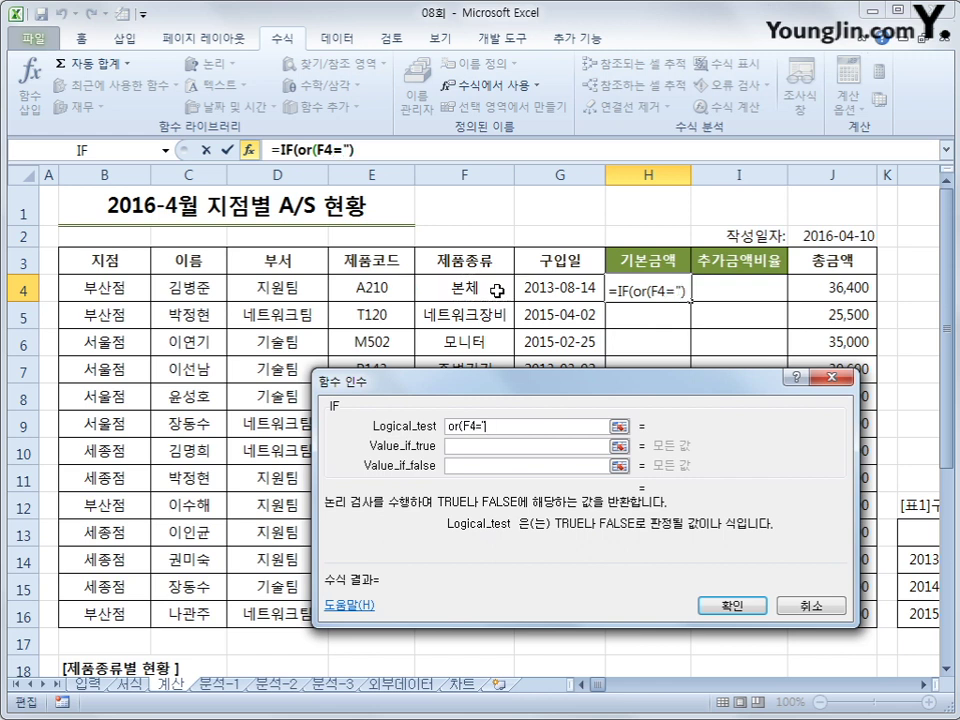
text(모)
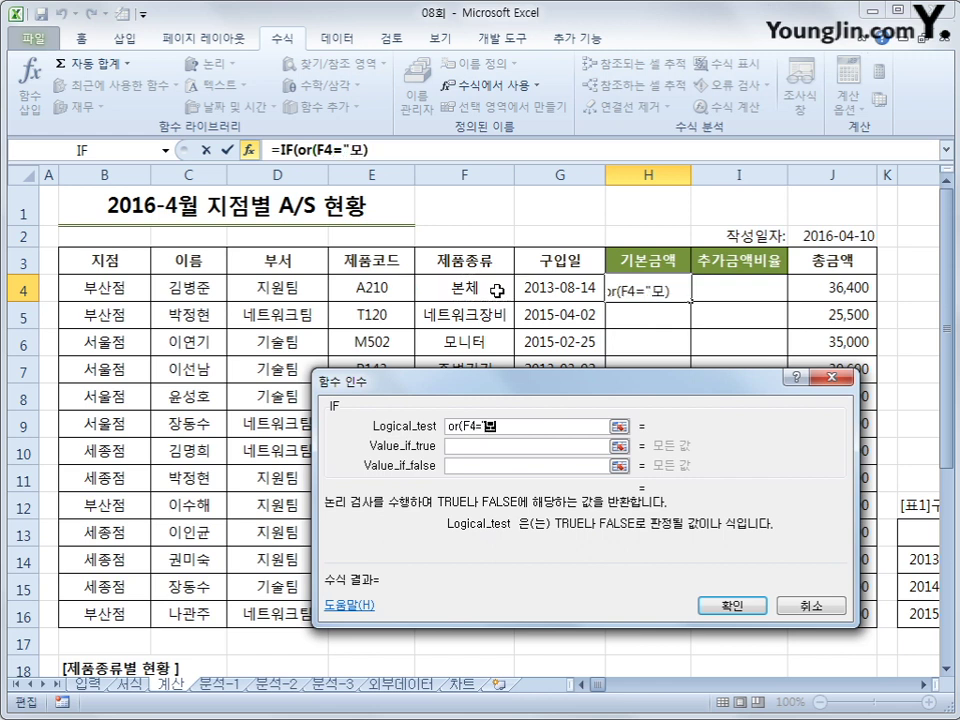
text(니터)
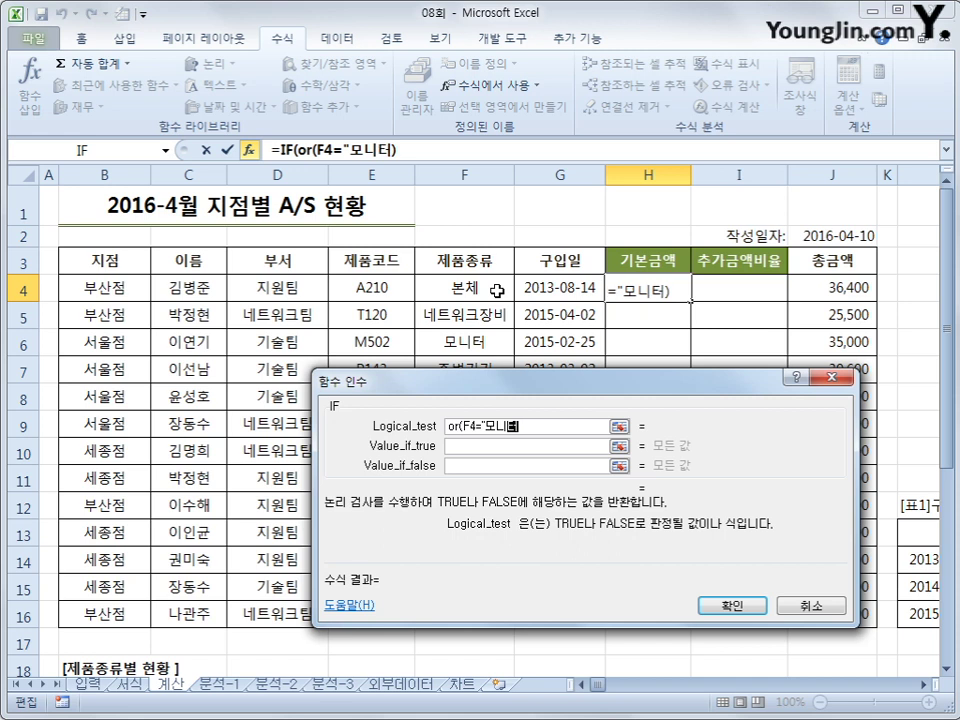
text(",)
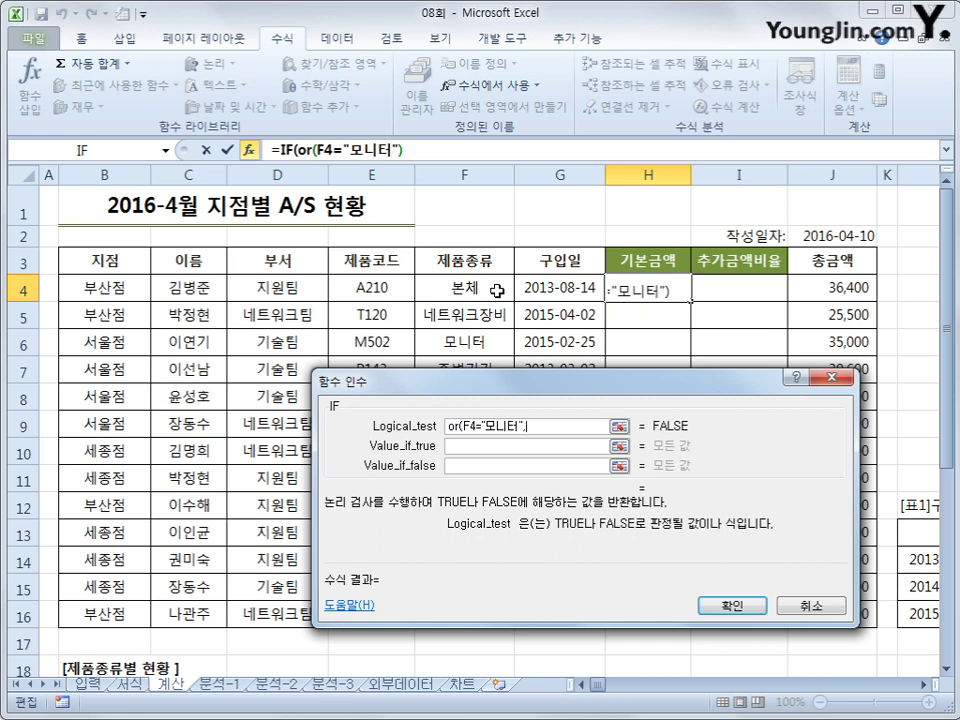
click(497, 290)
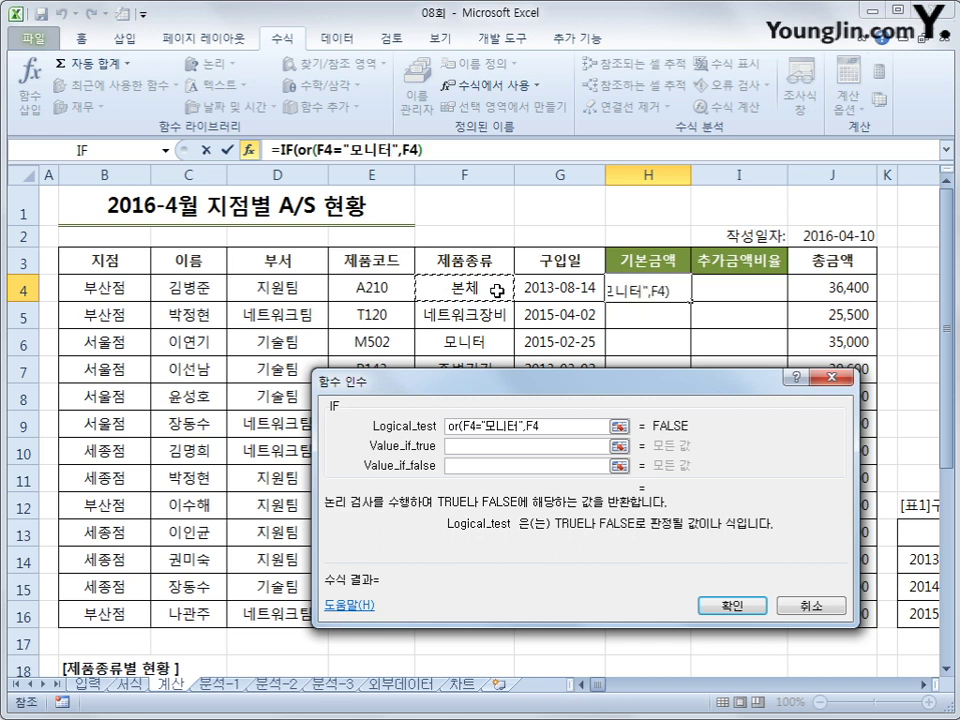
text(=")
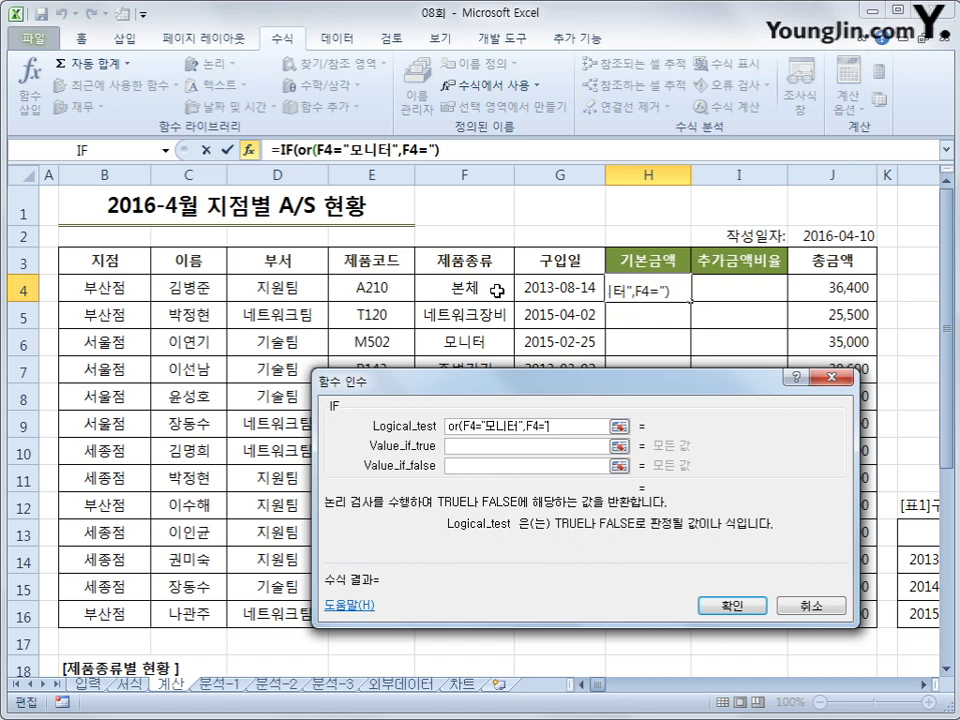
text(본체")
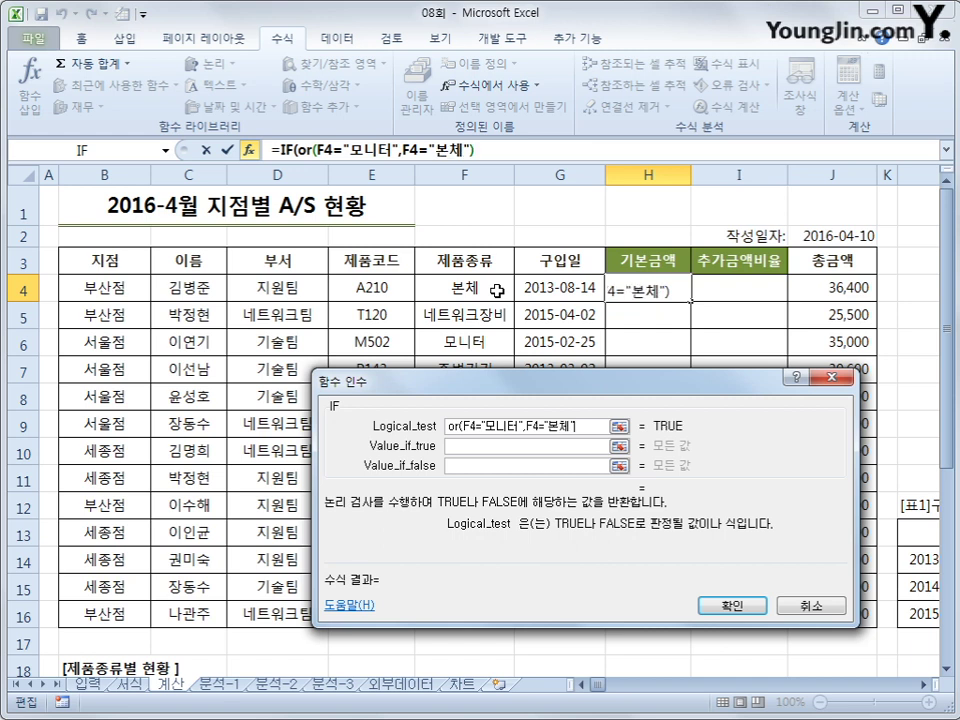
text())
key(Tab)
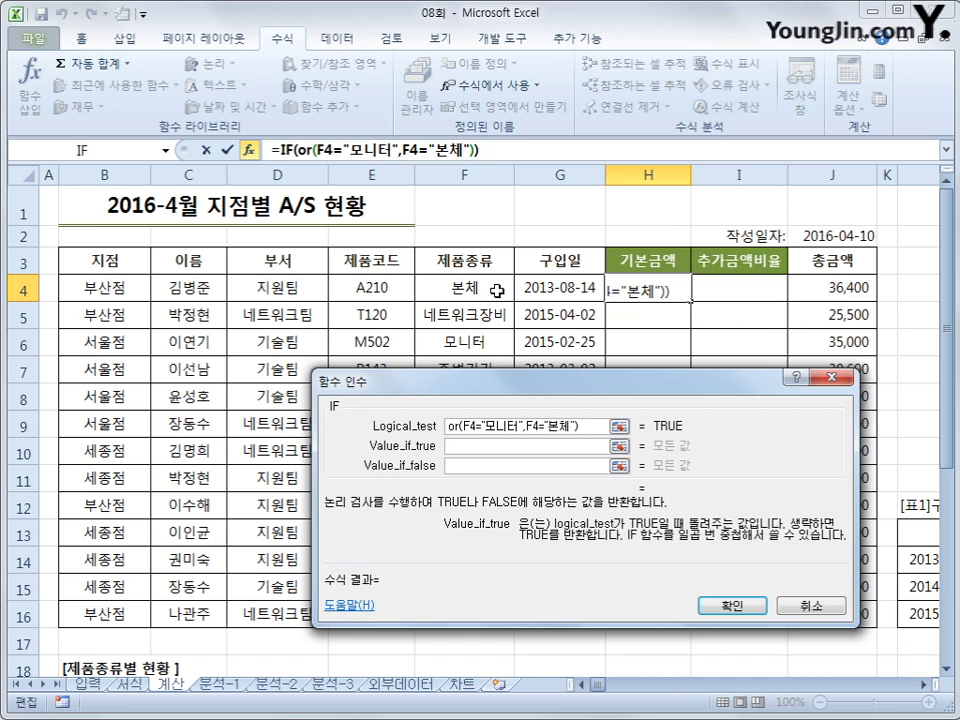
Step: Set the IF's true value to 35000 and nest a second IF function as its false value
text(35000)
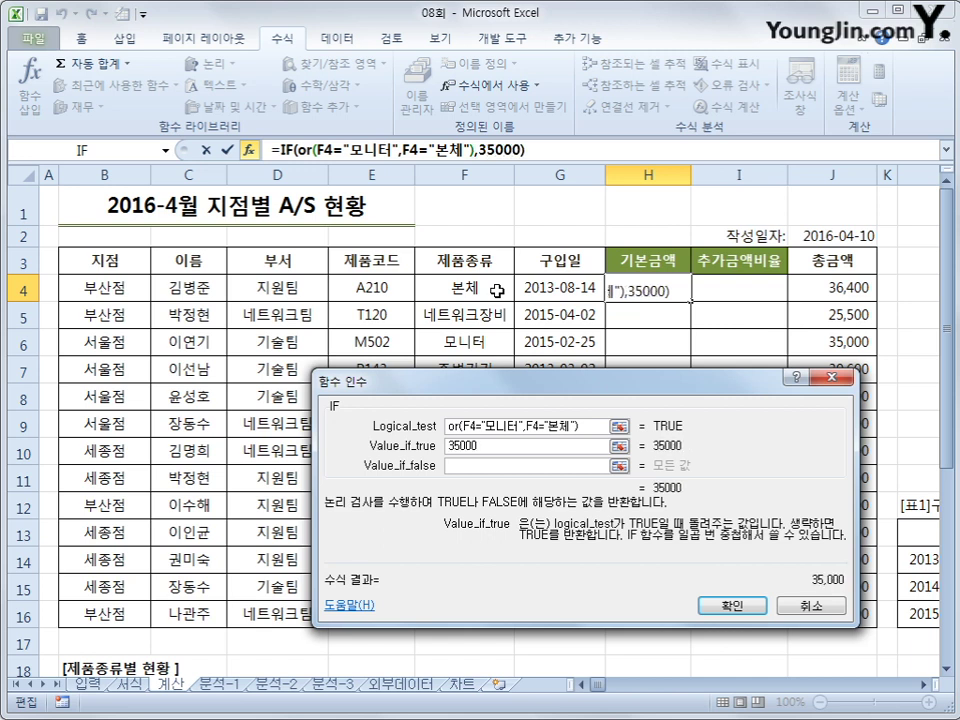
click(494, 468)
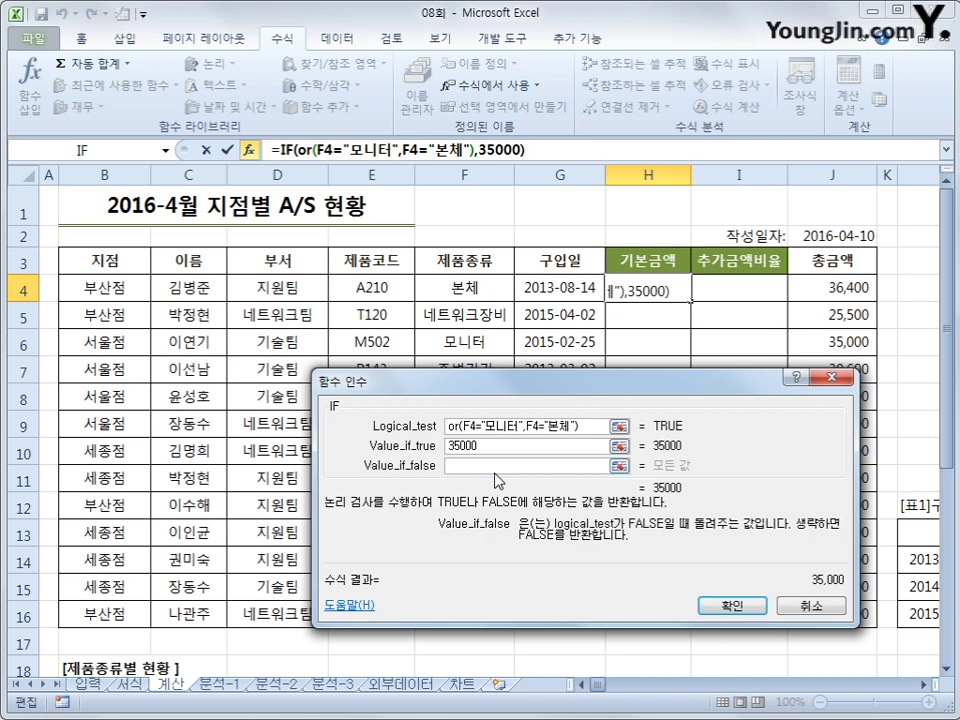
click(84, 157)
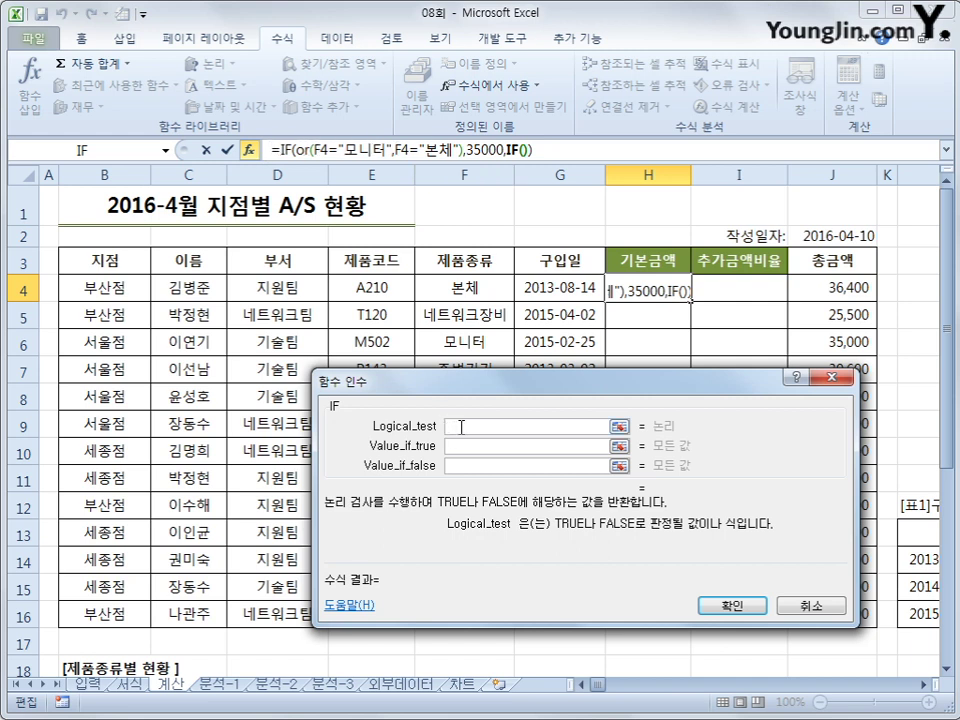
Step: Enter F4="주변기기" as the logical test of the nested IF
click(463, 287)
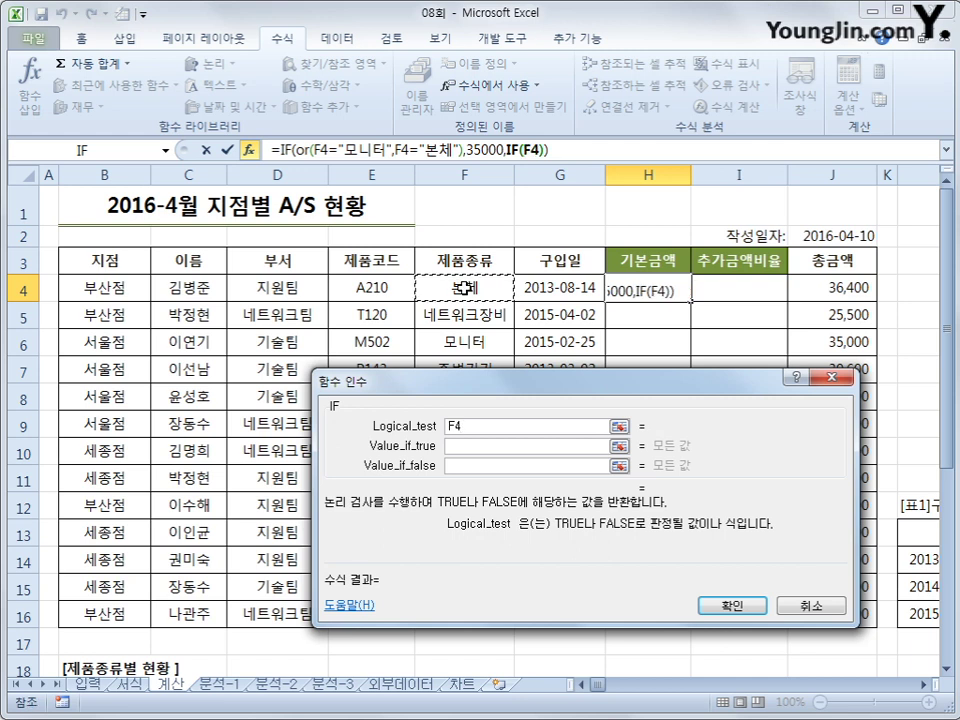
text(=)
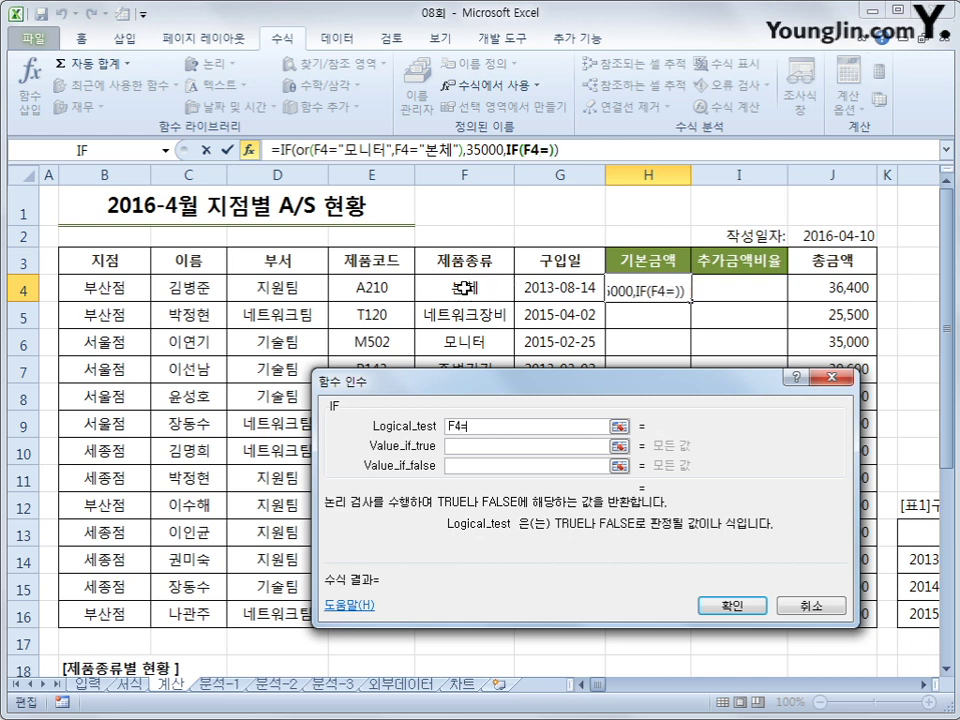
text("주변기기)
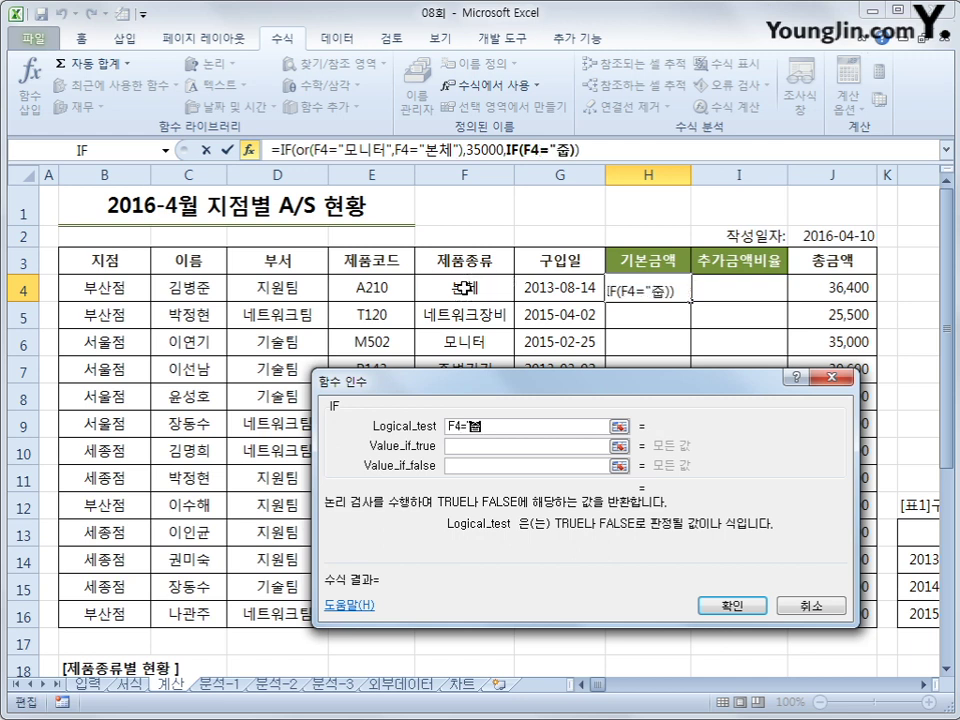
text(")
key(Tab)
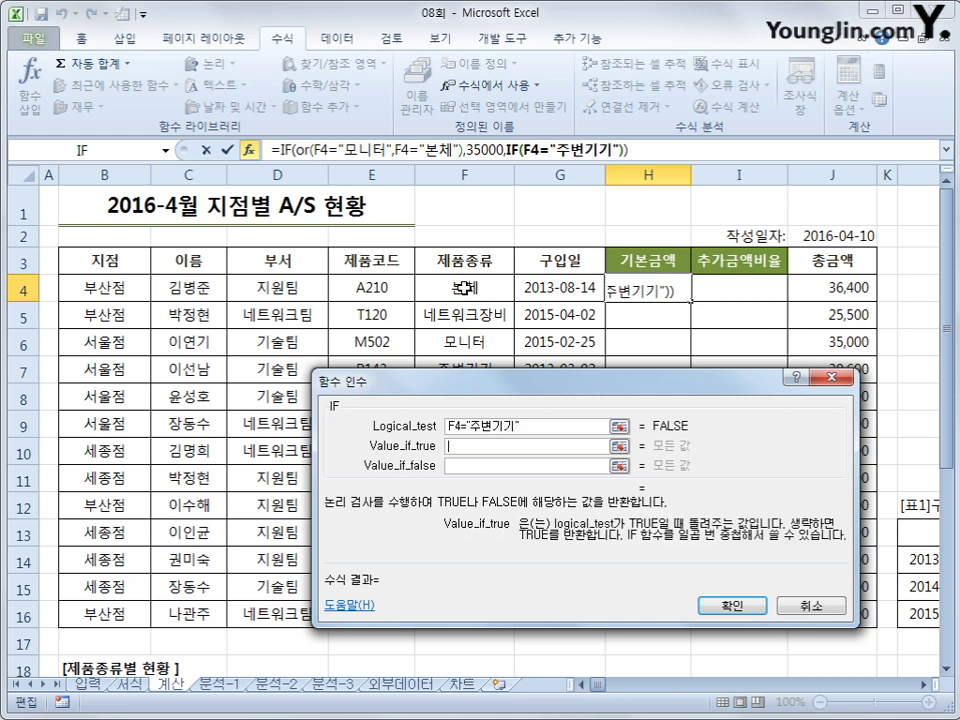
Step: Give the nested IF 30000 when true and 25000 when false, commit the formula, and fill it down from H4 through H16
text(30000)
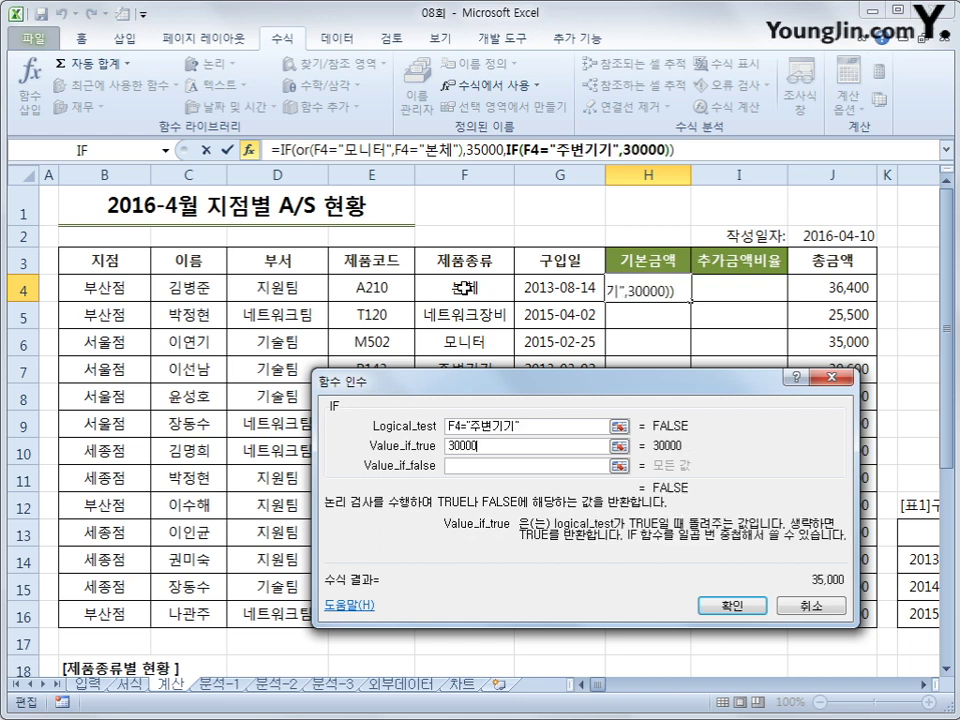
key(Tab)
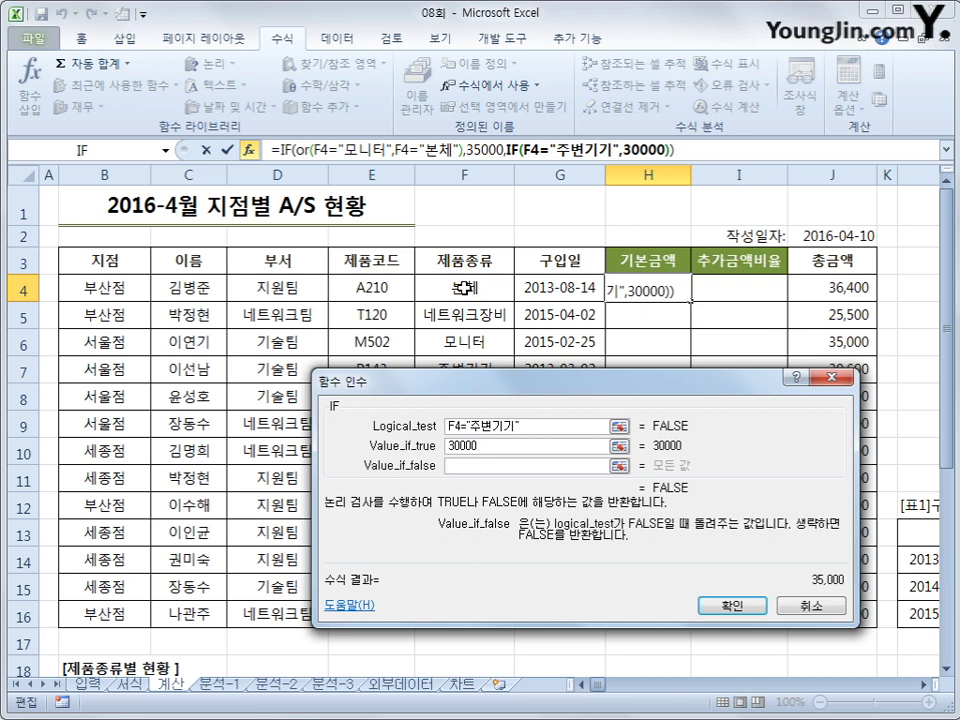
text(25000)
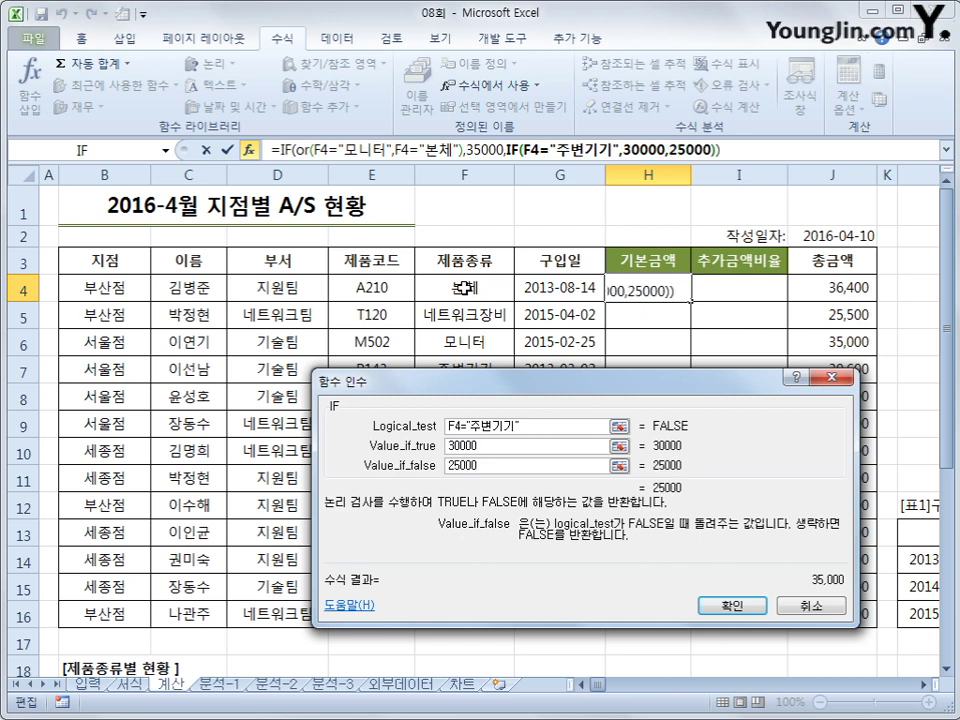
click(705, 603)
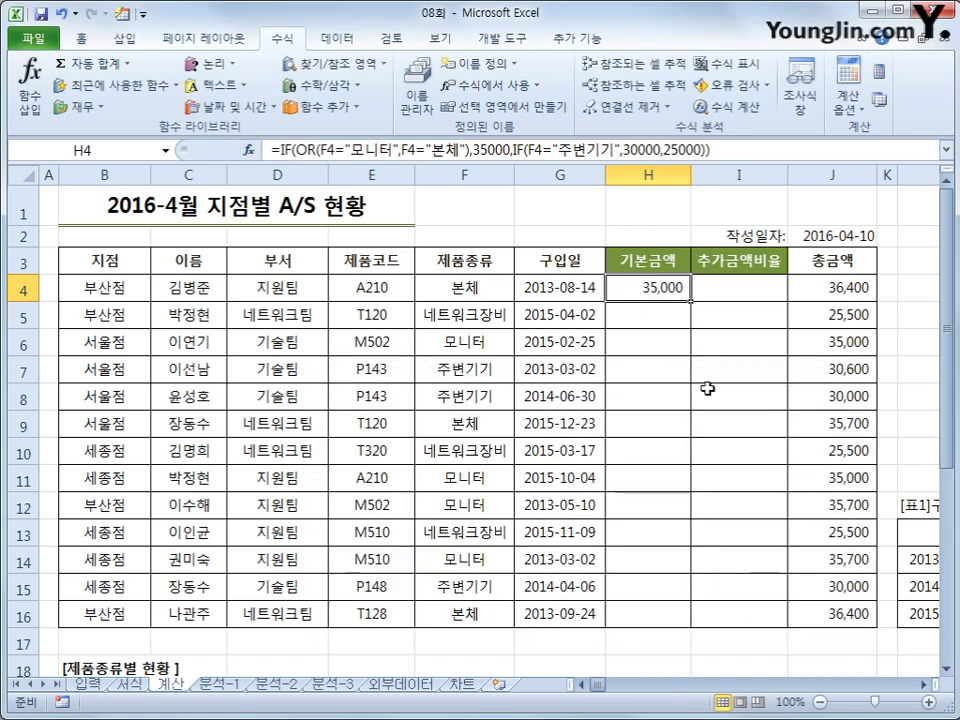
drag(690, 300, 662, 628)
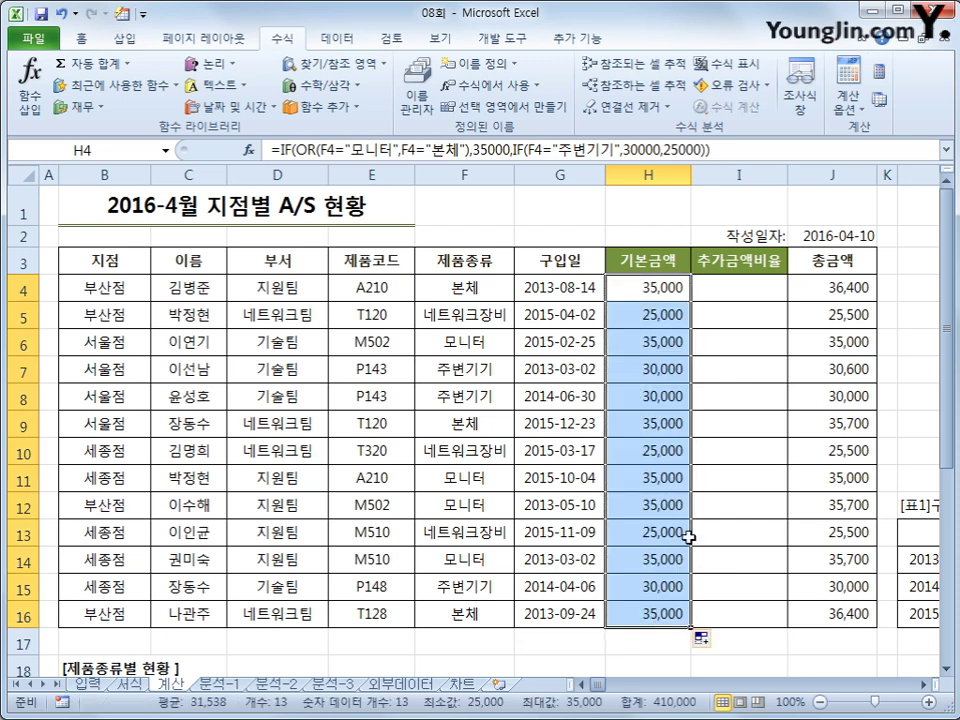
Step: Examine the 제품종류 and 구입일 cells in row 4 against the purchase periods and product headings N13:Q13 of [표1]
click(737, 292)
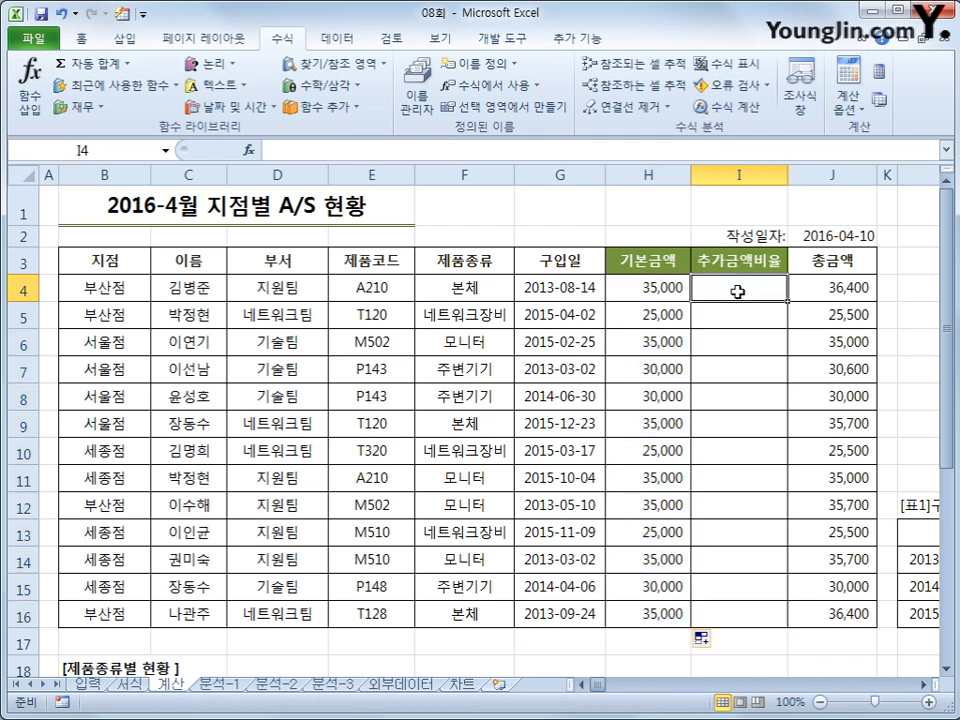
click(489, 291)
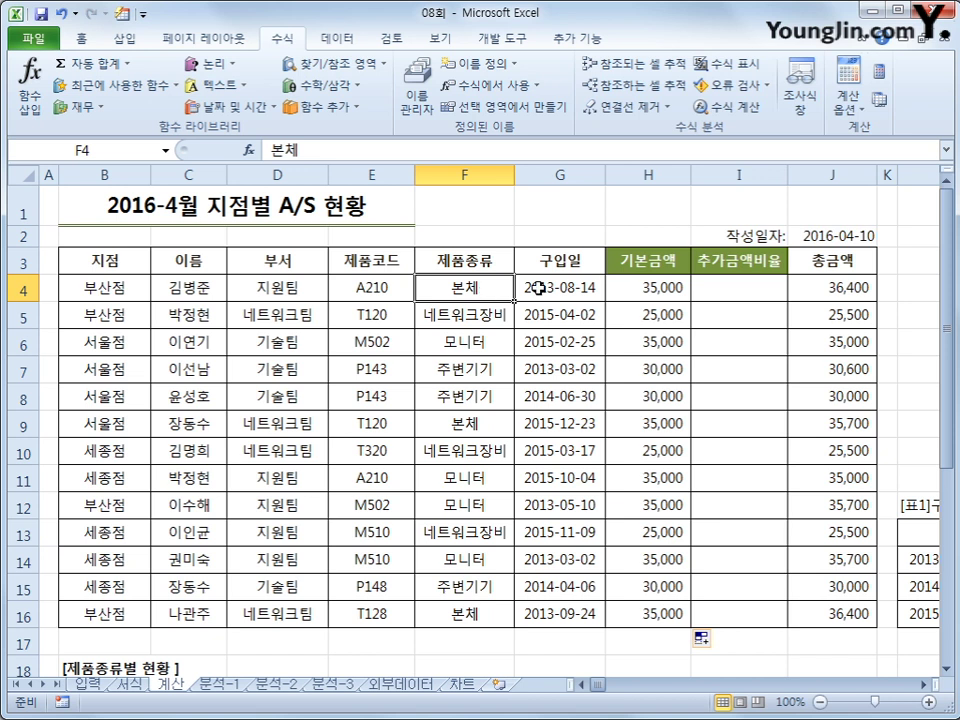
click(538, 288)
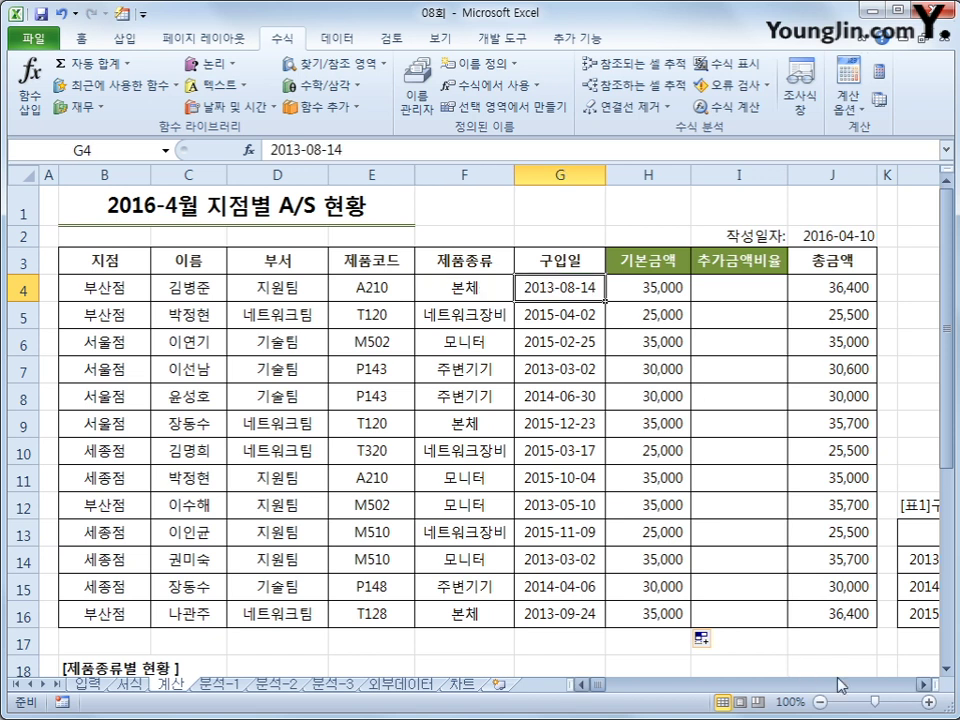
click(924, 685)
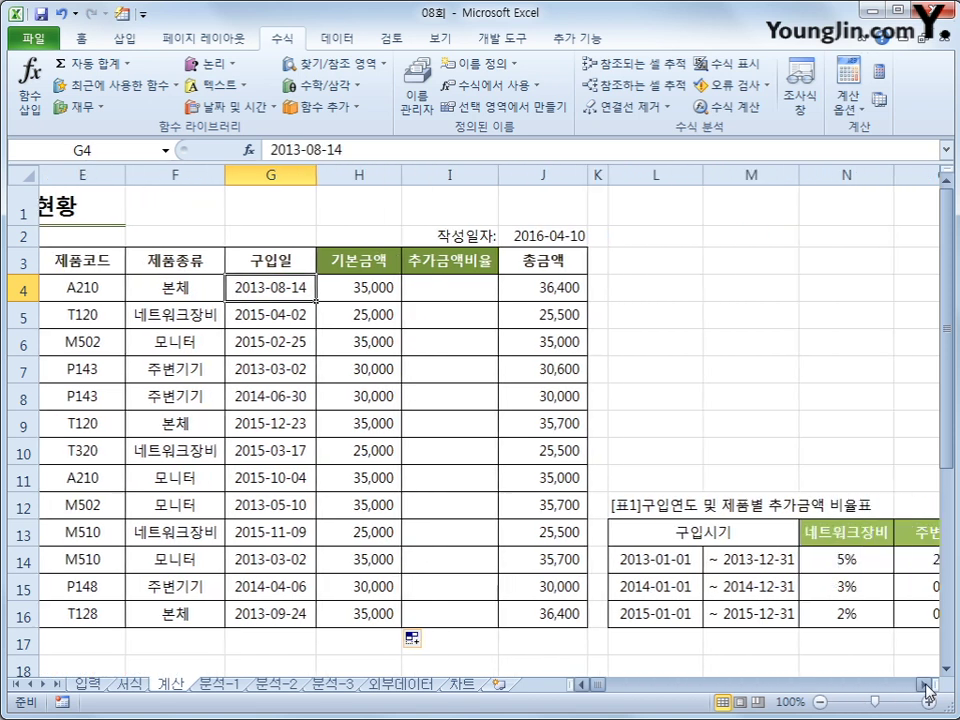
click(924, 685)
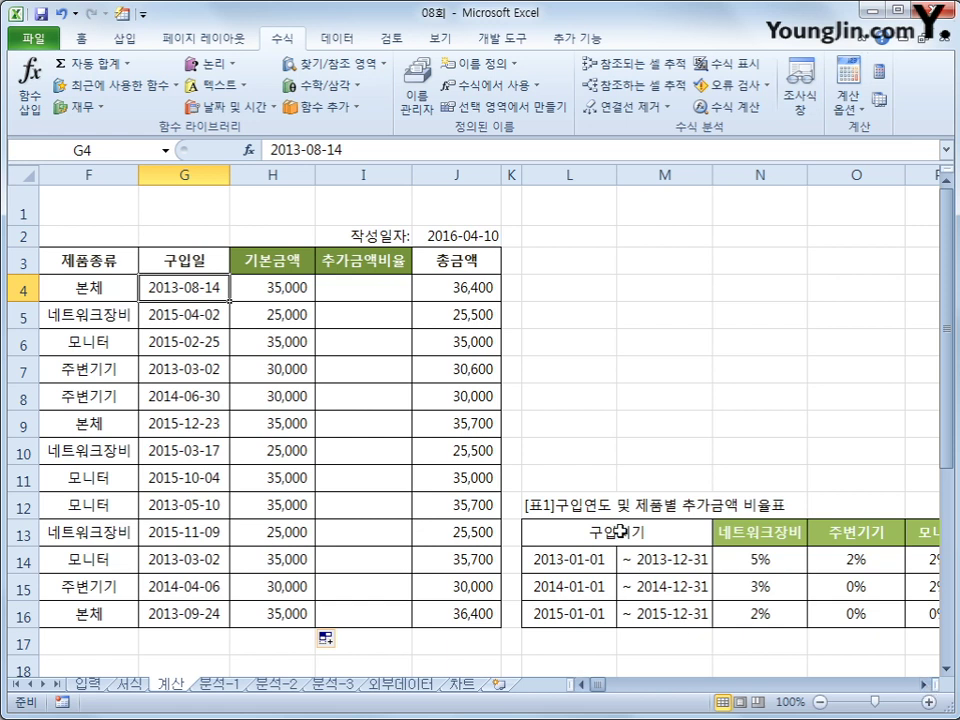
drag(616, 533, 602, 614)
click(740, 542)
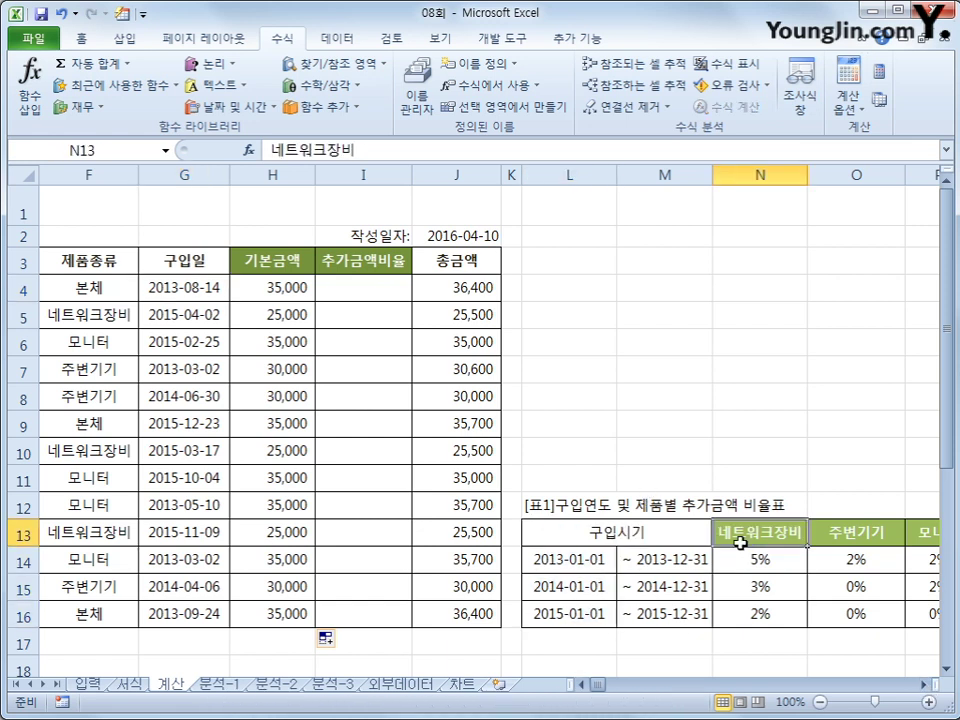
click(860, 537)
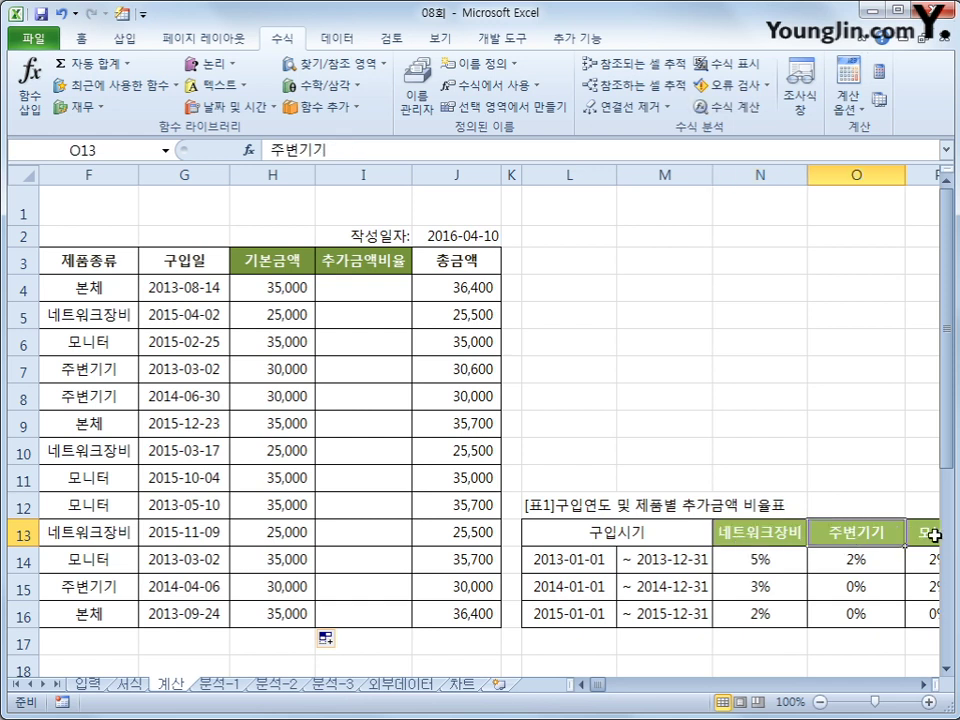
click(932, 537)
click(926, 685)
click(926, 685)
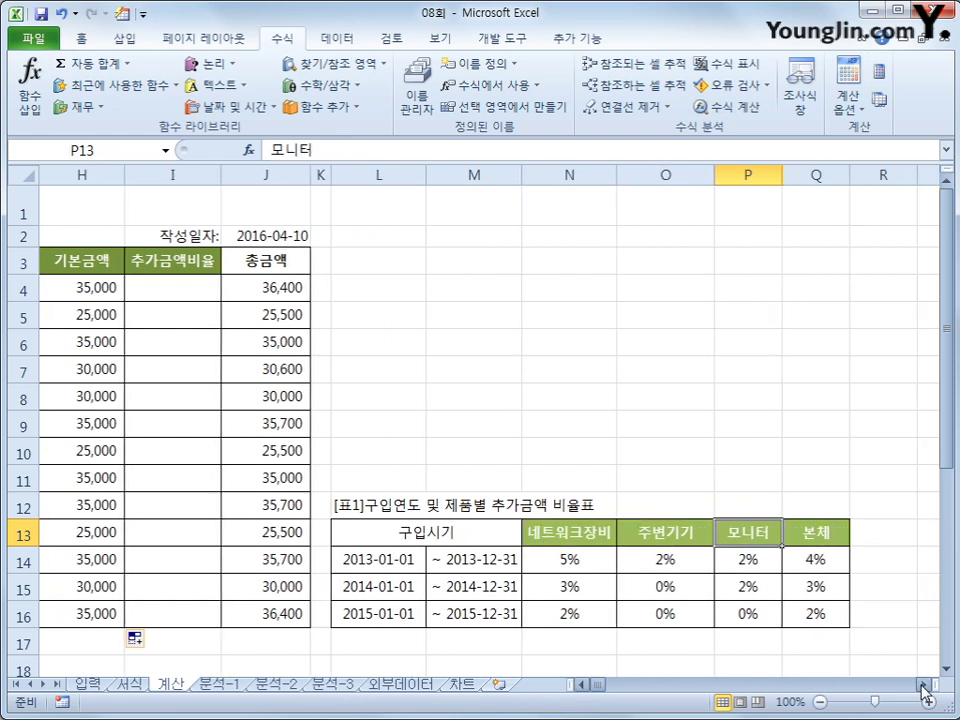
click(818, 537)
drag(611, 534, 815, 528)
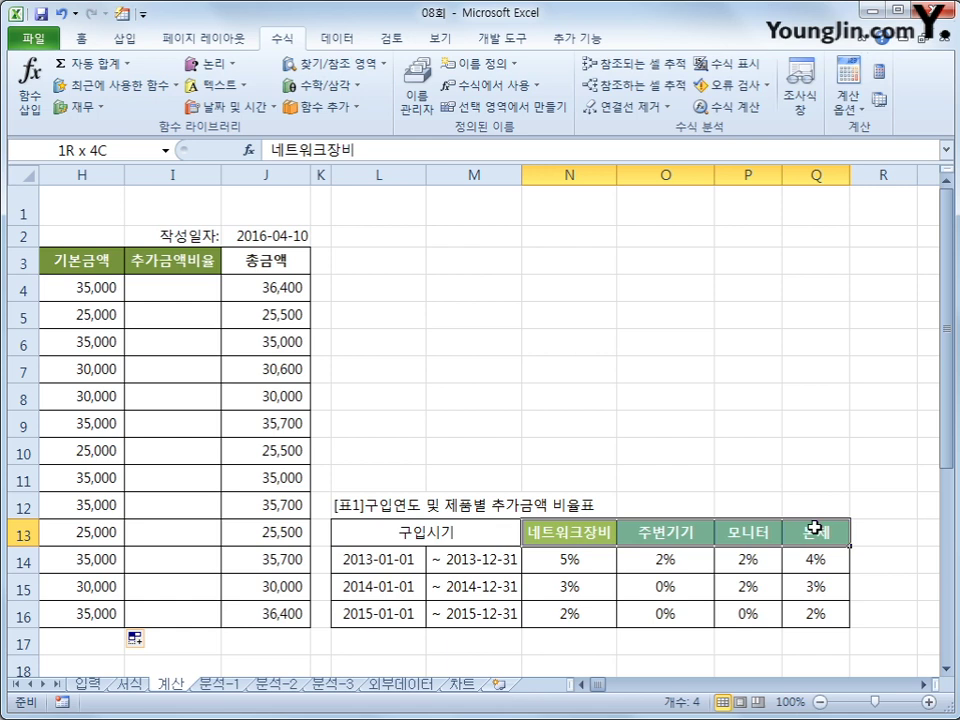
Step: Examine the surcharge rates in [표1] from N14 down to row 16 beside the main table
drag(606, 684, 600, 688)
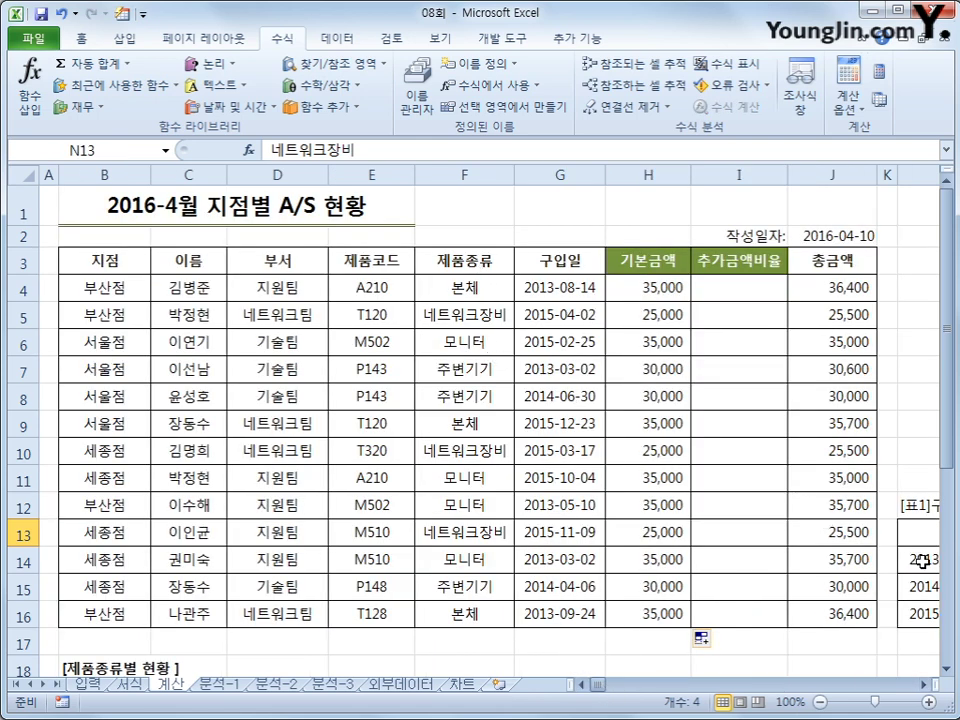
click(926, 685)
click(926, 685)
click(926, 685)
click(926, 685)
click(926, 685)
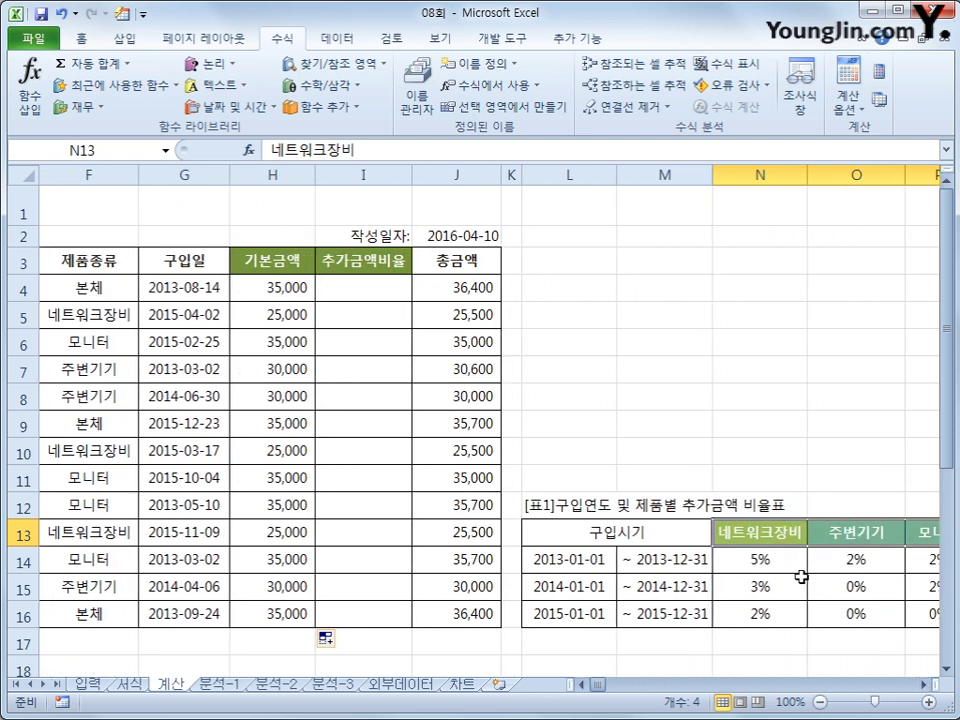
drag(790, 560, 906, 615)
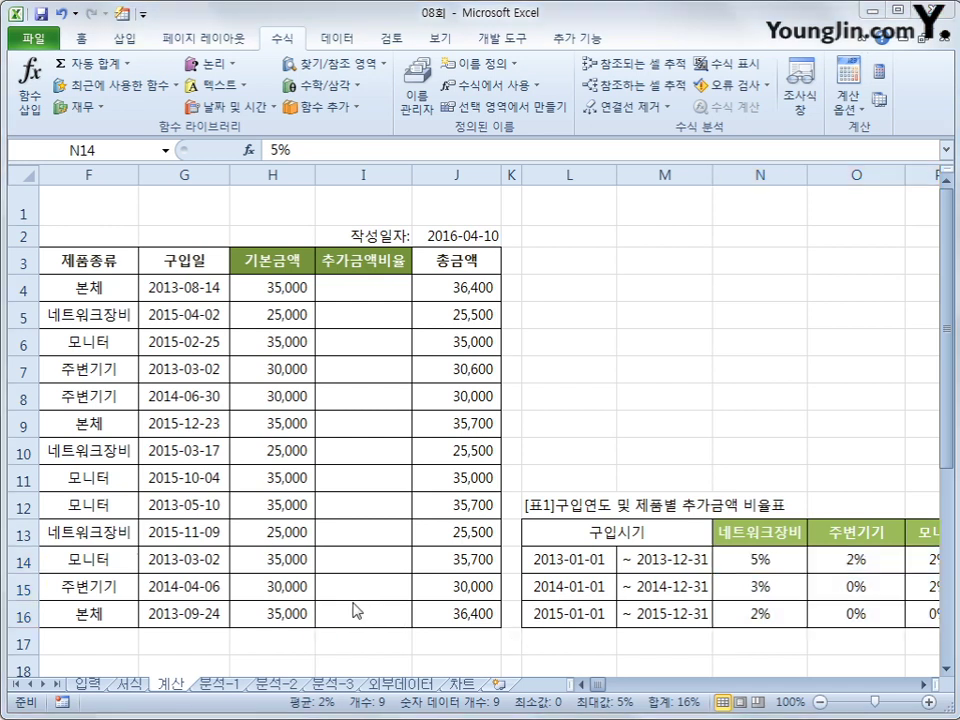
Step: Start a VLOOKUP function in I4 of the 추가금액비율 column
click(362, 287)
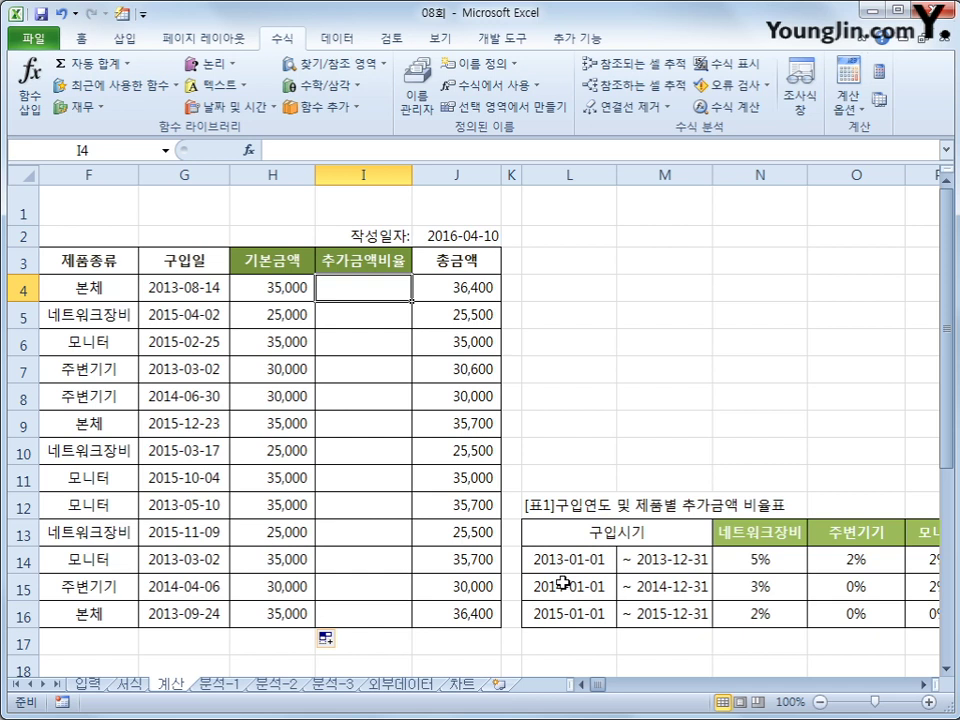
click(340, 63)
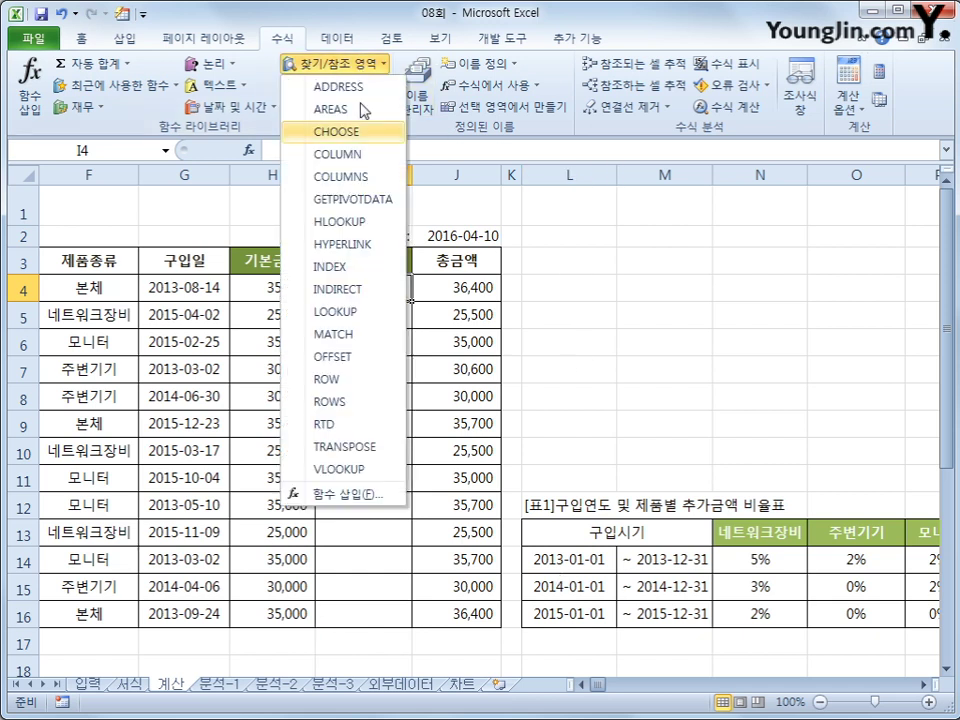
click(322, 469)
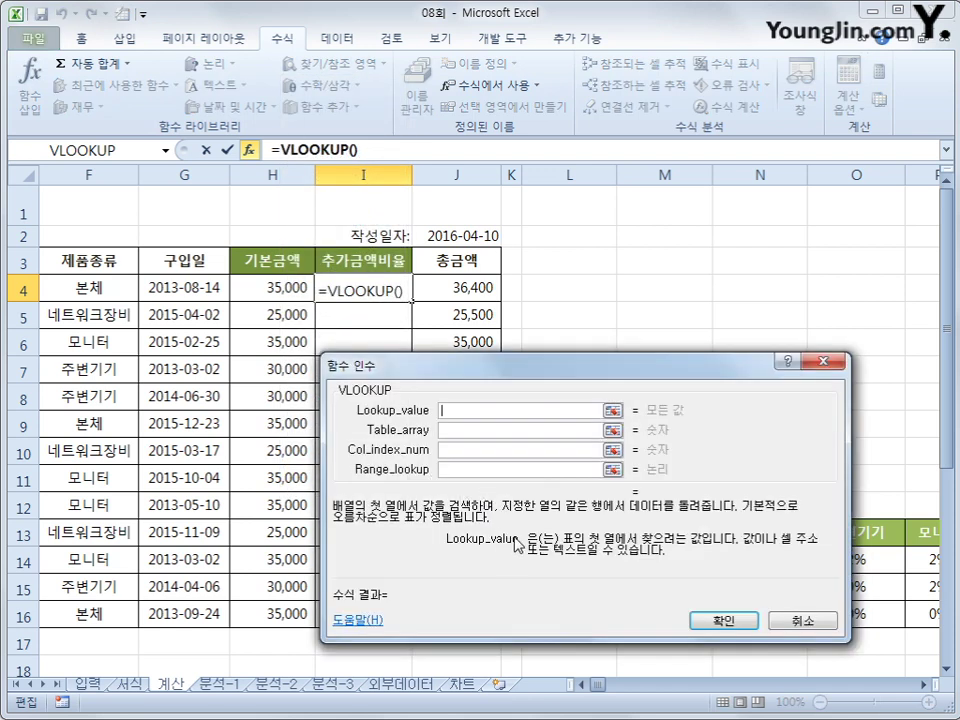
drag(516, 545, 546, 411)
click(199, 287)
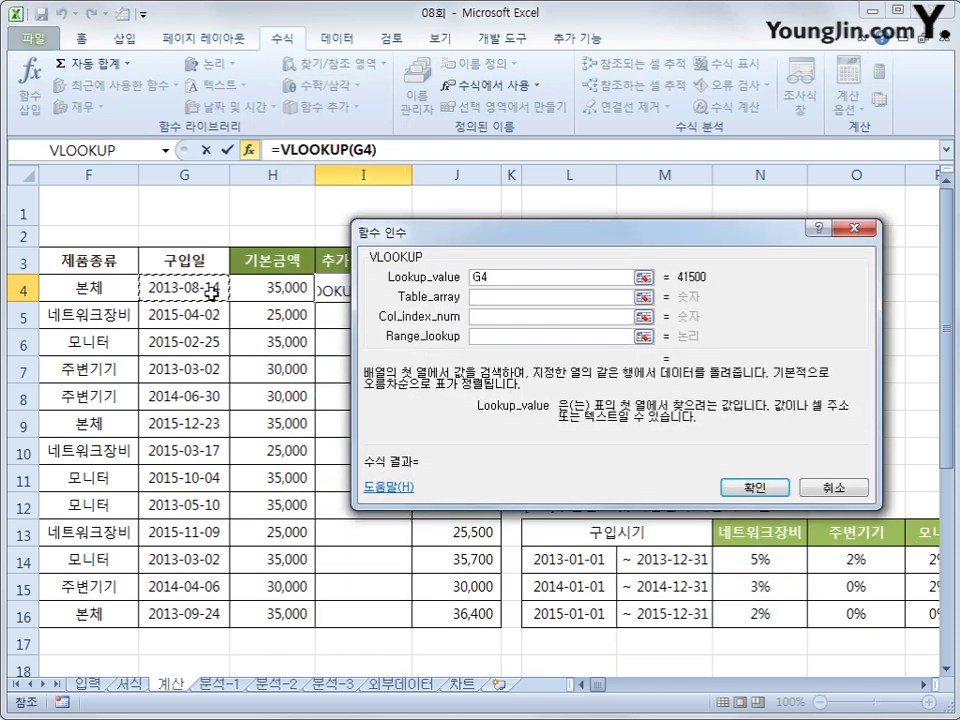
drag(574, 557, 834, 628)
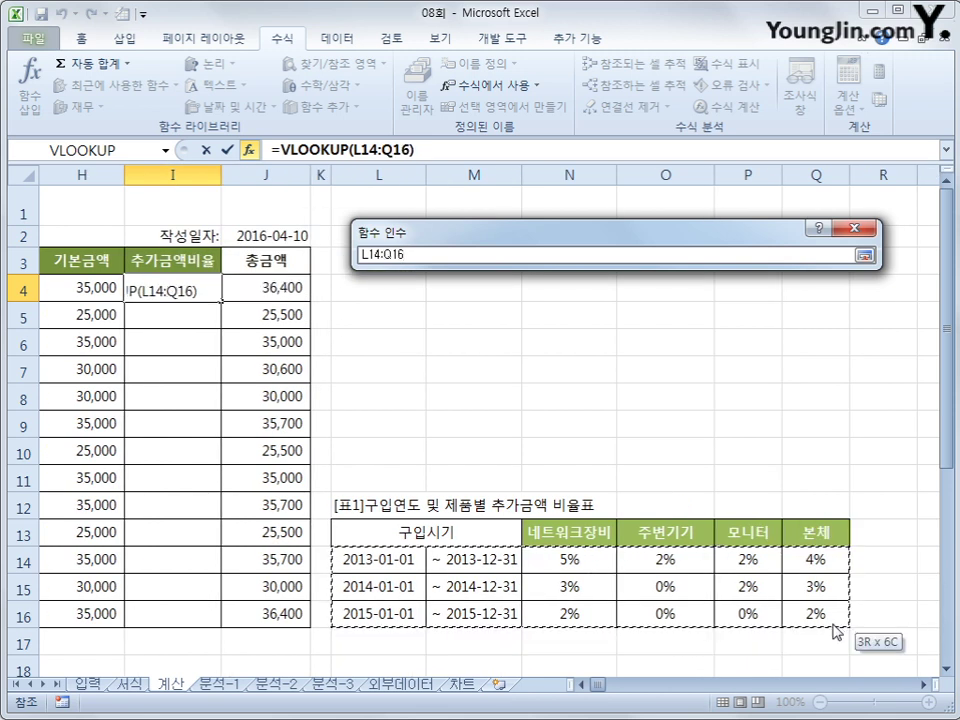
drag(836, 632, 832, 624)
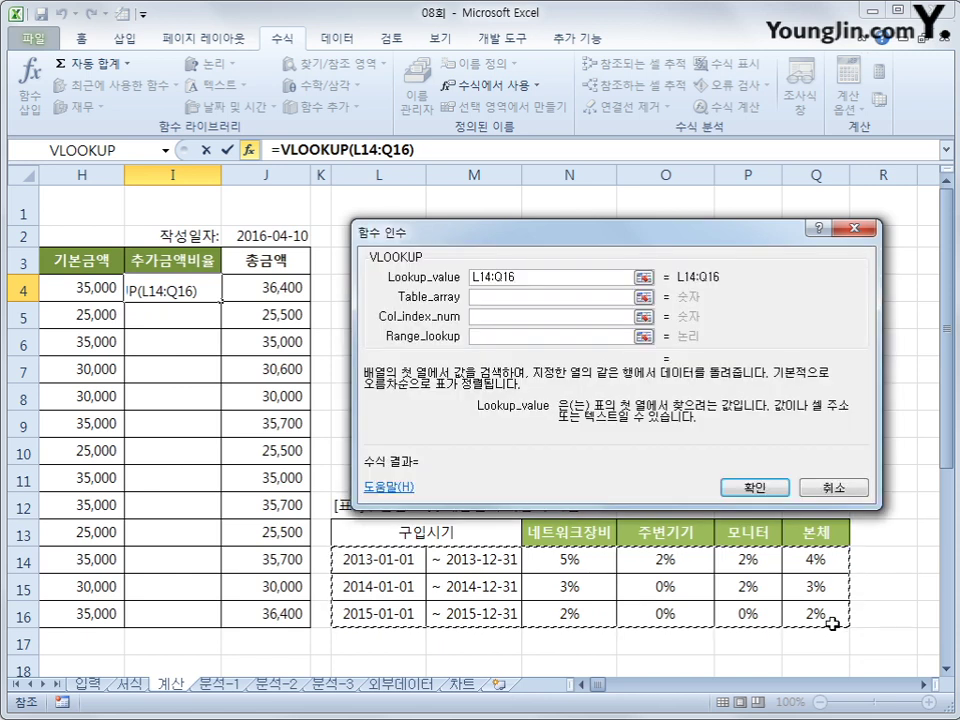
drag(522, 277, 439, 279)
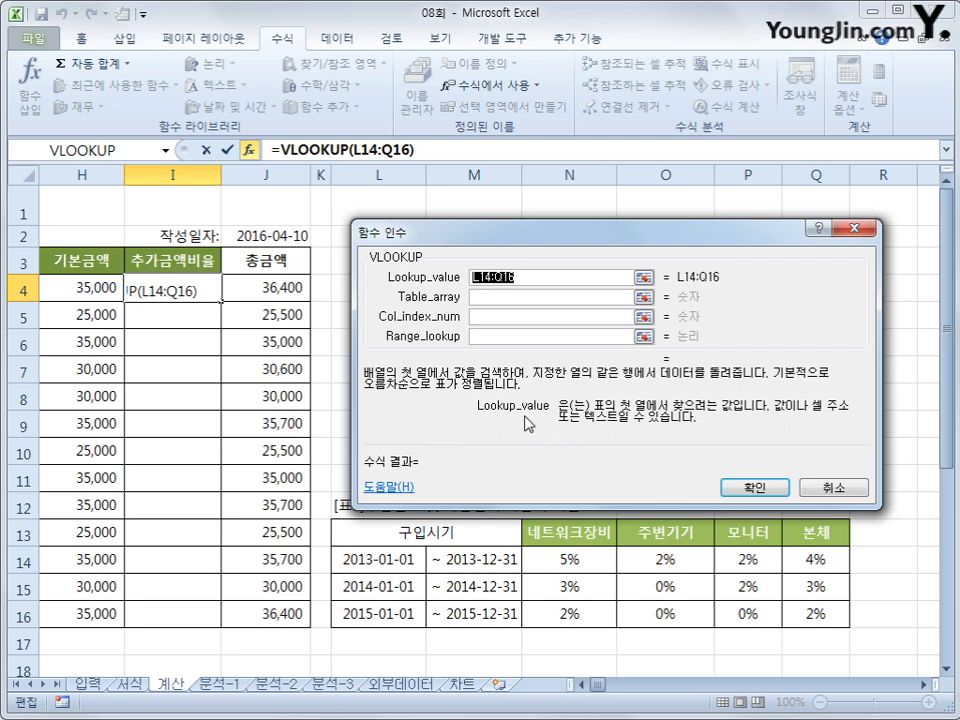
key(Delete)
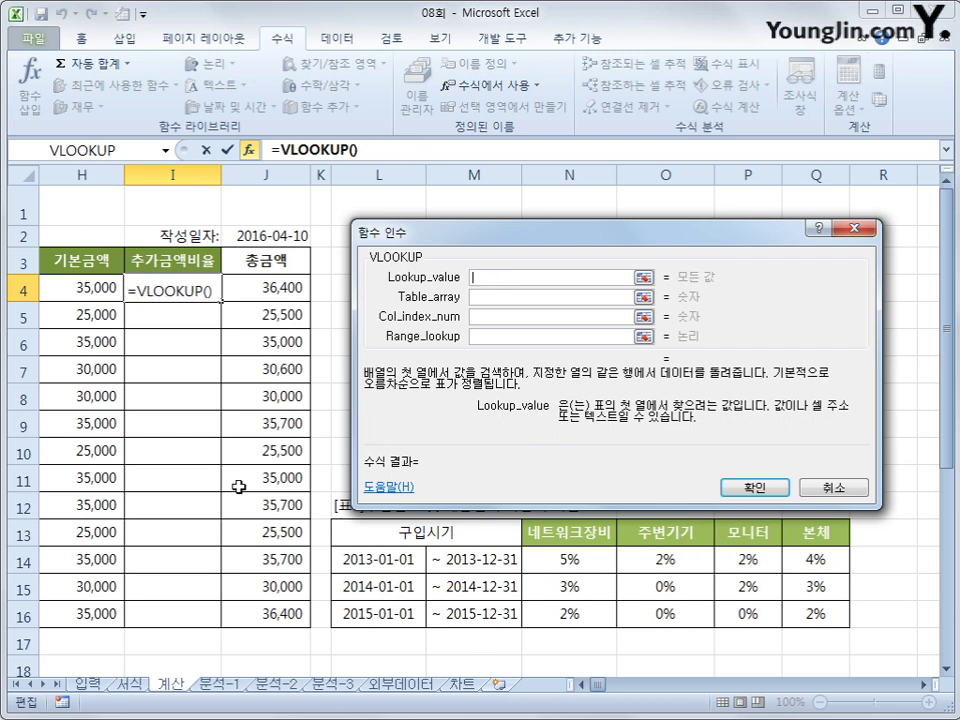
Step: Set the VLOOKUP lookup value to purchase date G4 and the table array to the absolute range $L$14:$Q$16
click(582, 685)
click(582, 685)
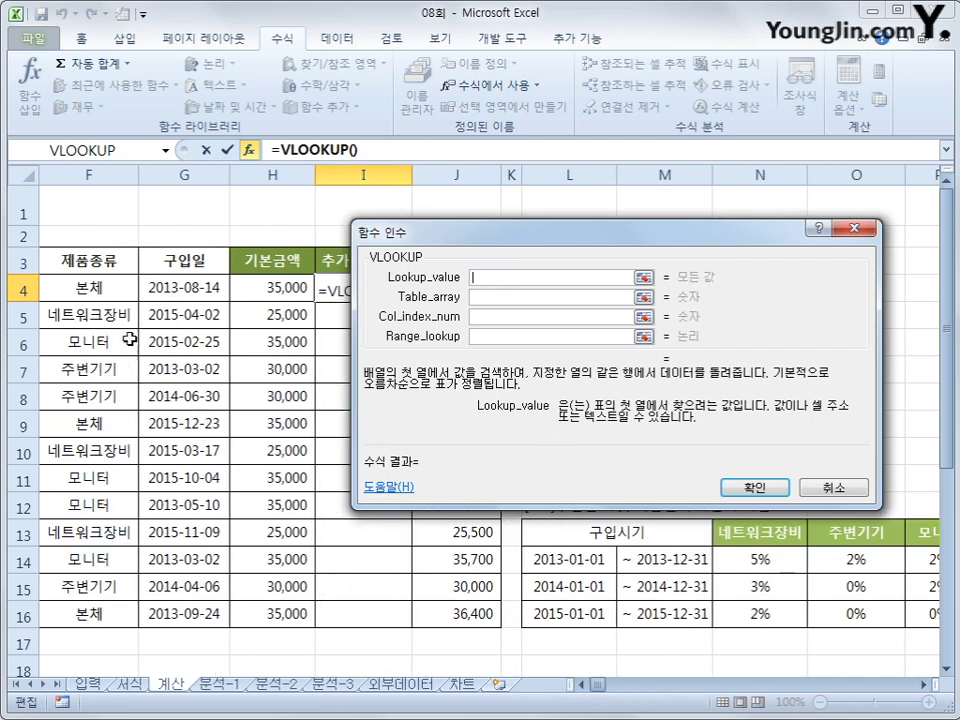
click(185, 287)
click(498, 296)
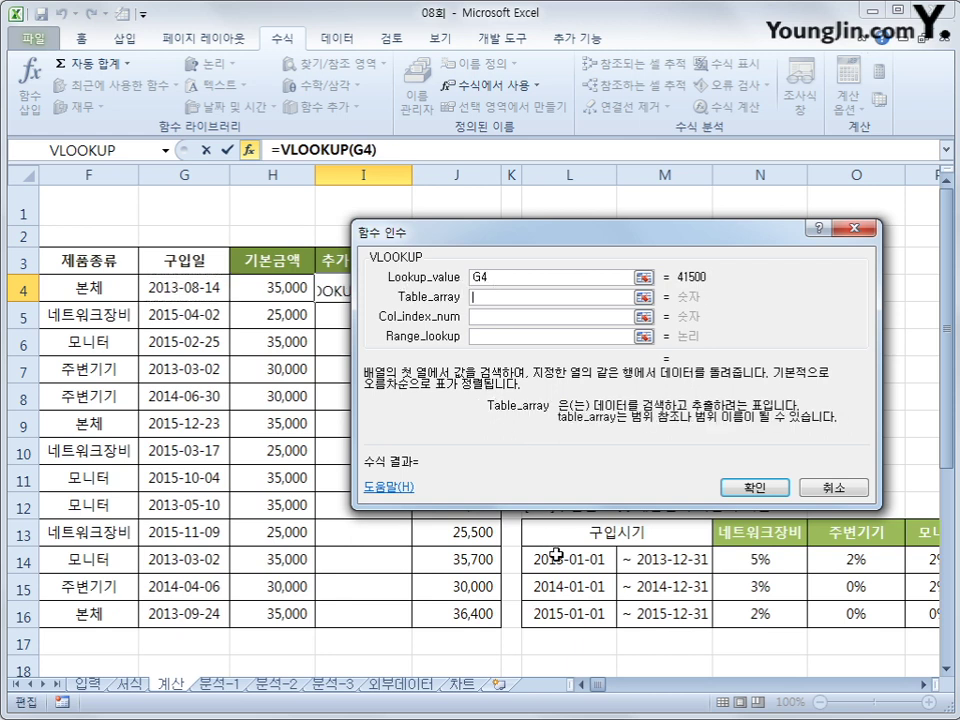
drag(553, 557, 820, 628)
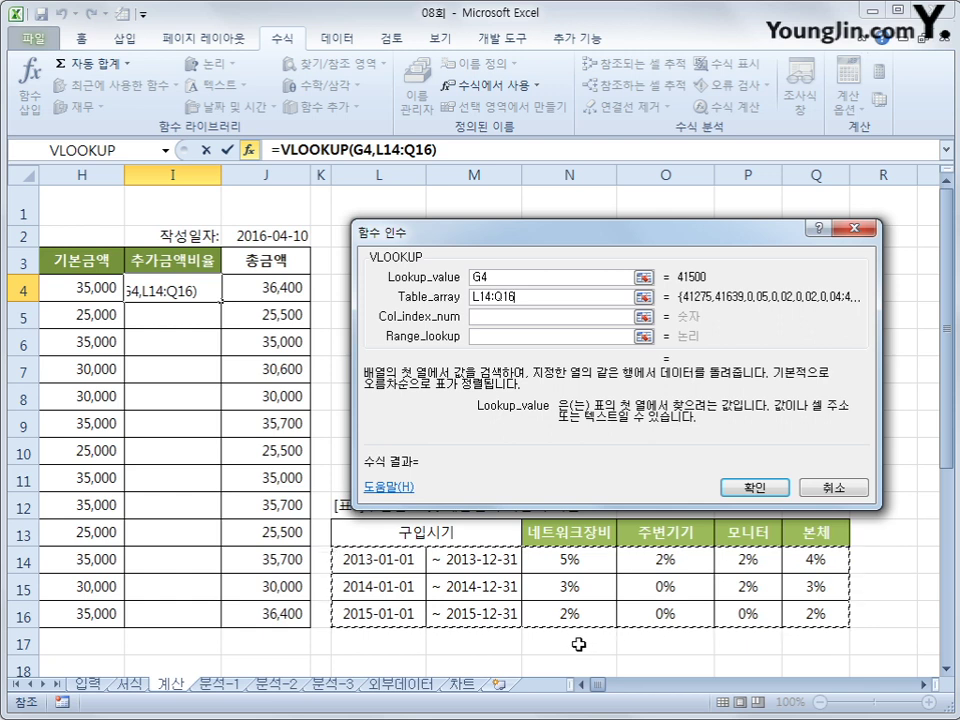
key(F4)
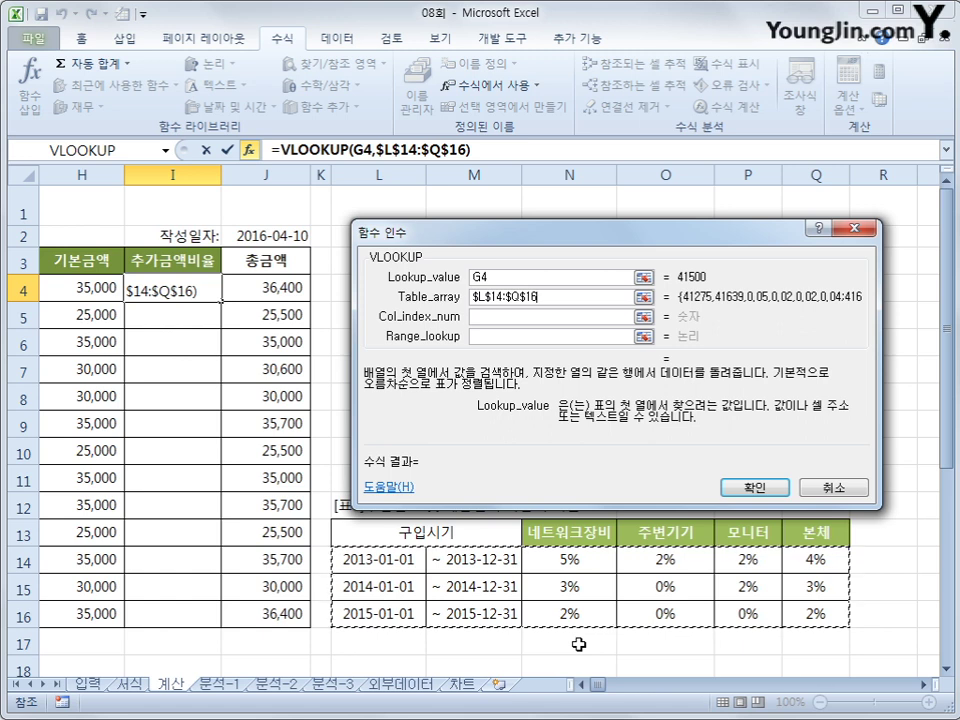
key(Tab)
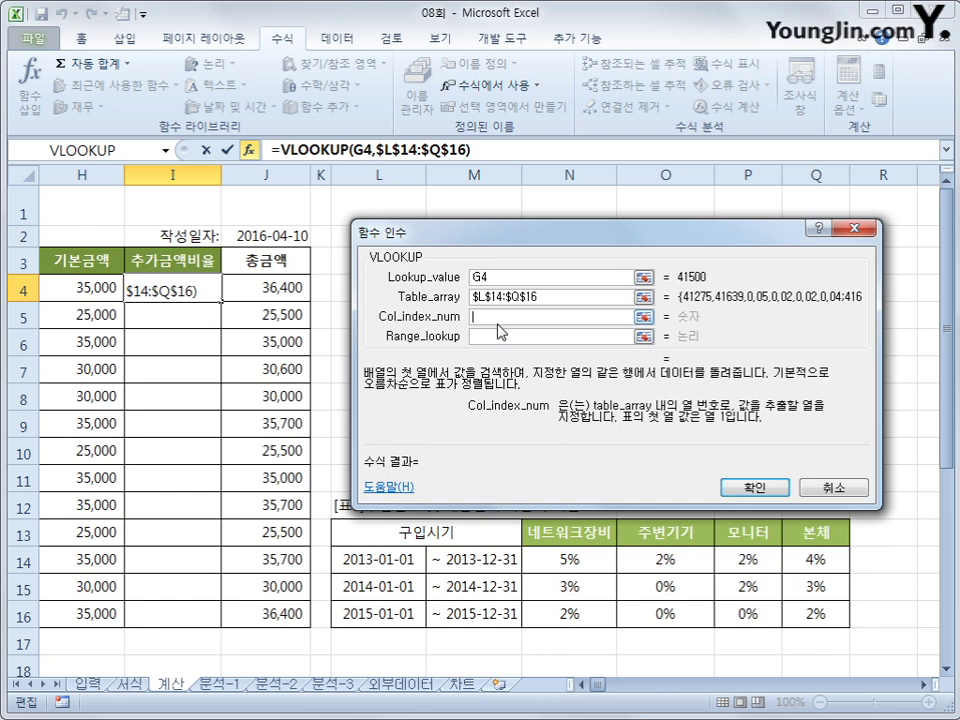
text(3)
key(BackSpace)
text(ㅡ)
key(BackSpace)
Step: Nest a MATCH function as the column index argument of the VLOOKUP
click(166, 150)
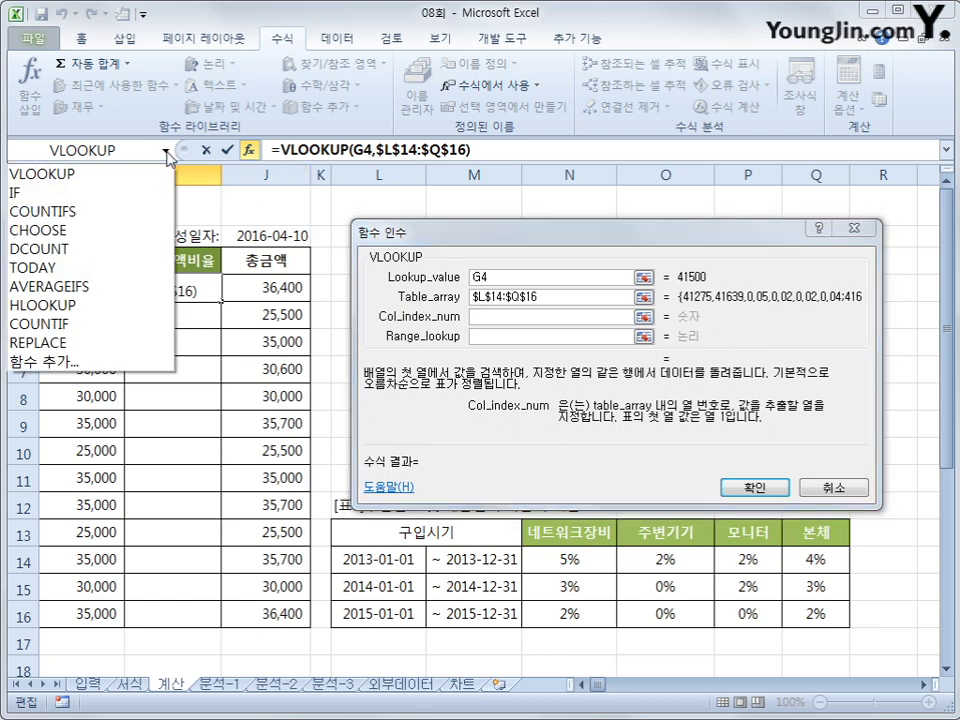
click(83, 364)
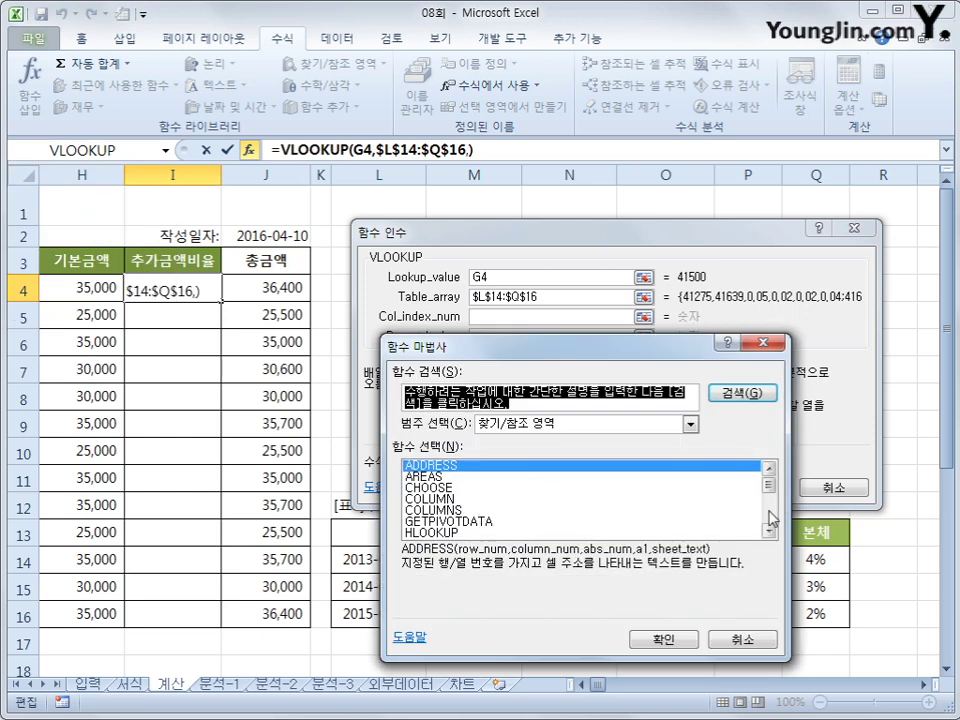
drag(767, 484, 772, 508)
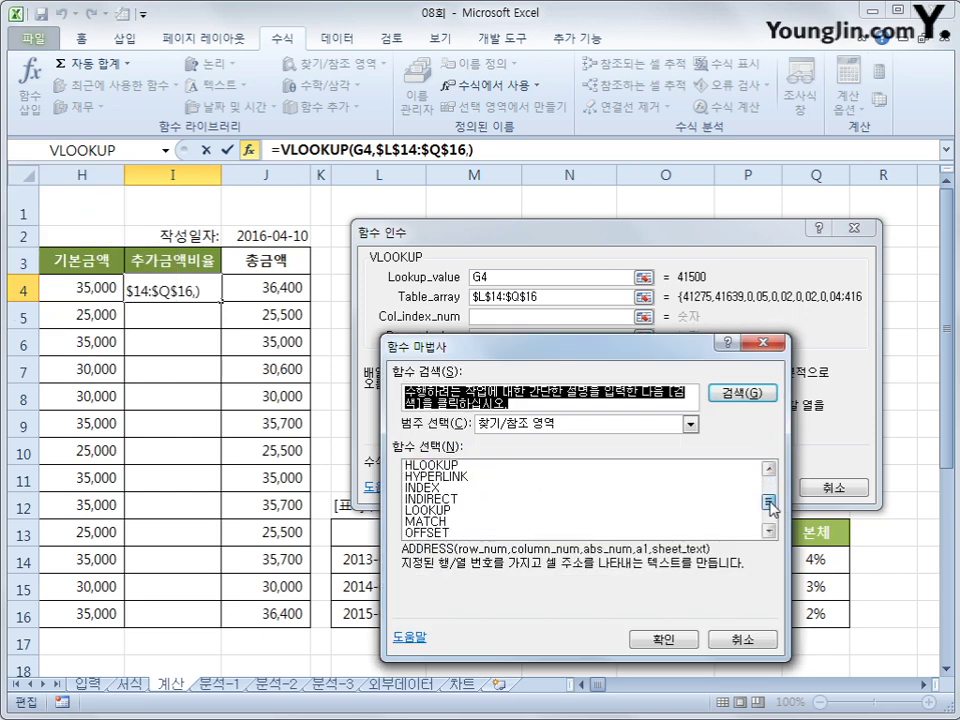
click(506, 521)
click(646, 640)
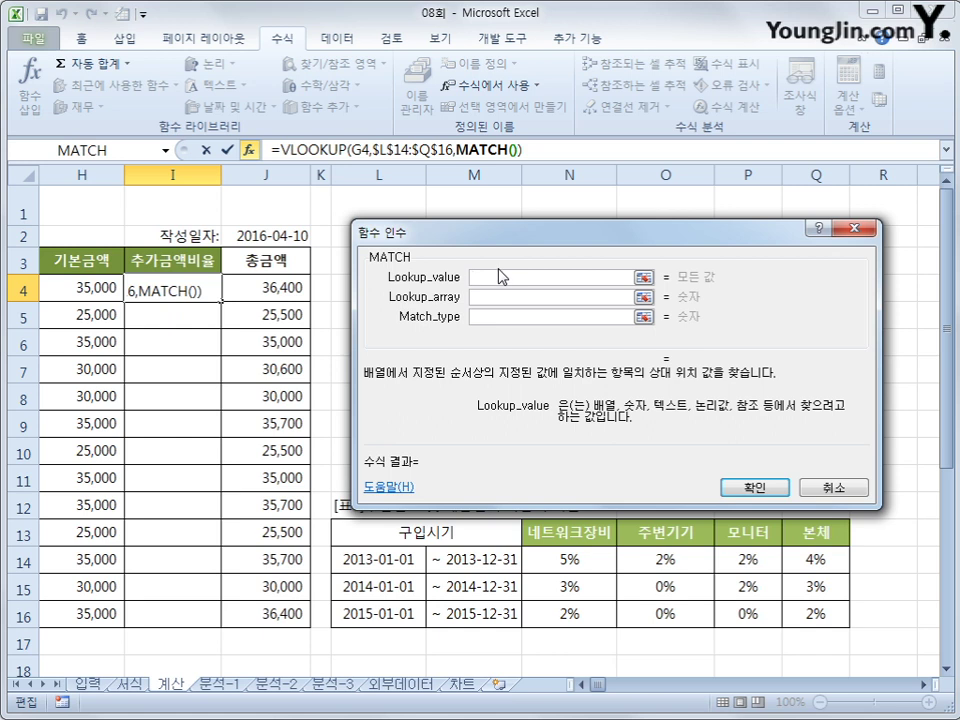
Step: Set the lookup value of the nested MATCH to the 제품종류 cell F4
click(584, 685)
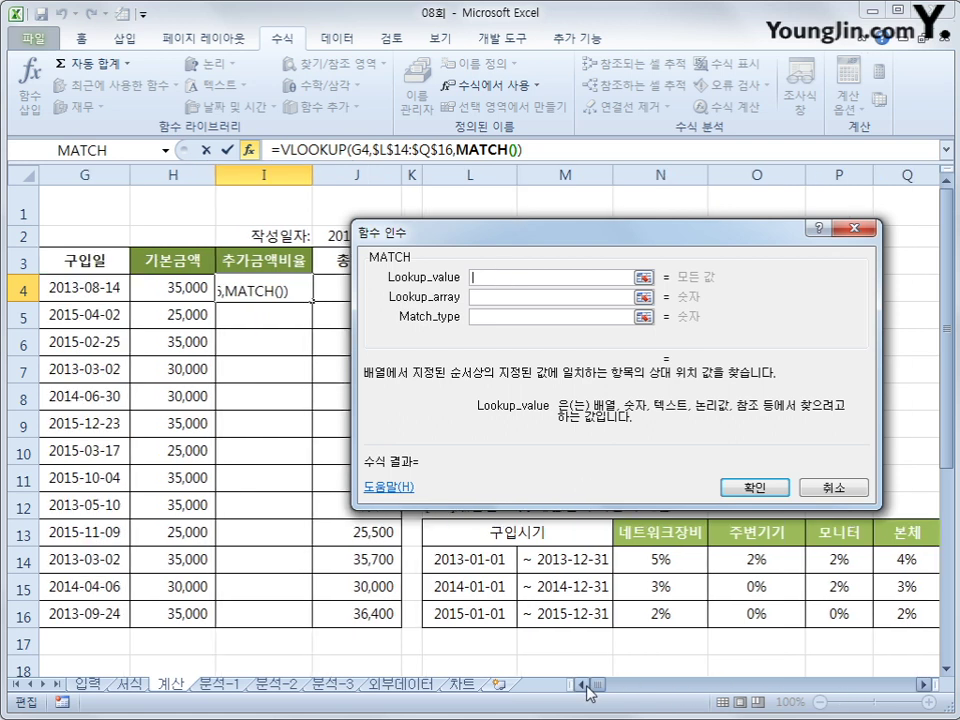
click(581, 686)
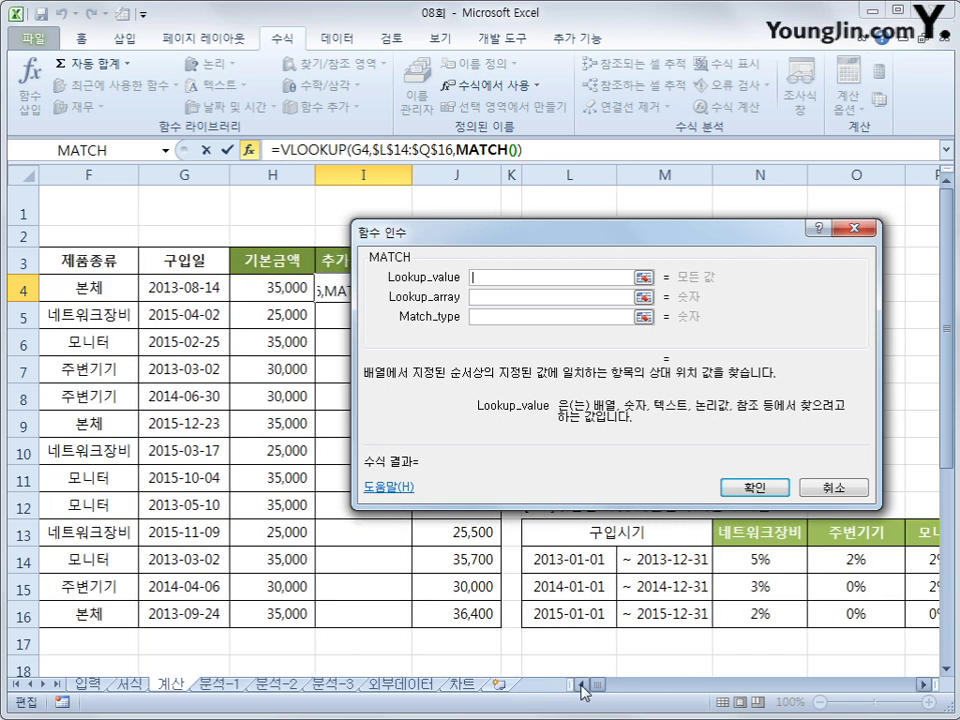
click(581, 686)
click(175, 287)
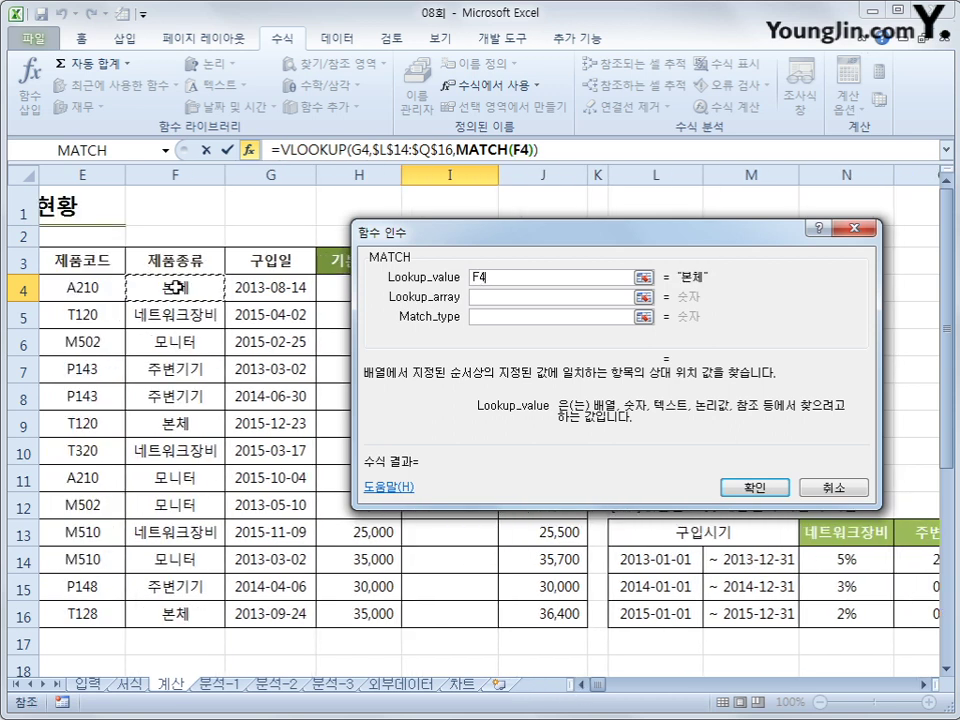
Step: Give MATCH the absolute lookup array $N$13:$Q$13 and match type 0, and commit the formula in I4
click(499, 297)
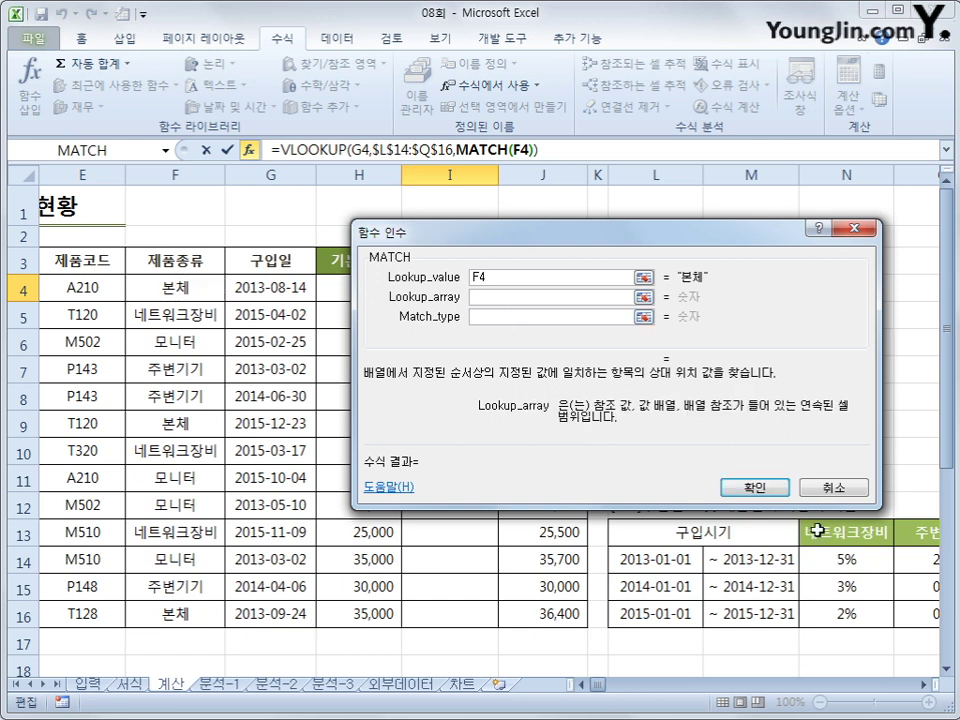
drag(814, 533, 908, 543)
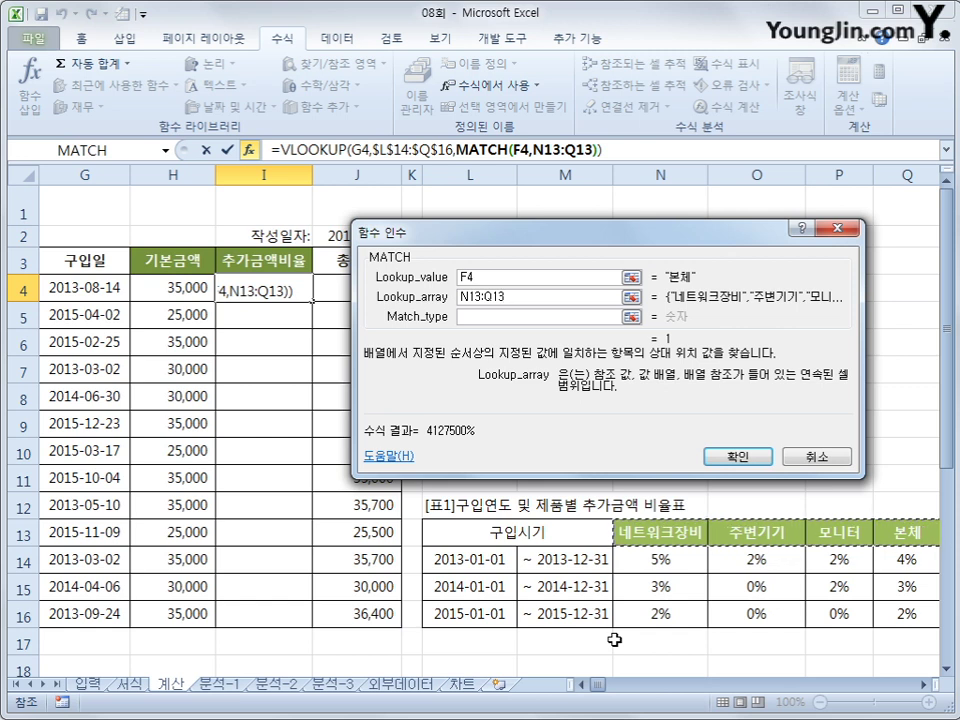
key(F4)
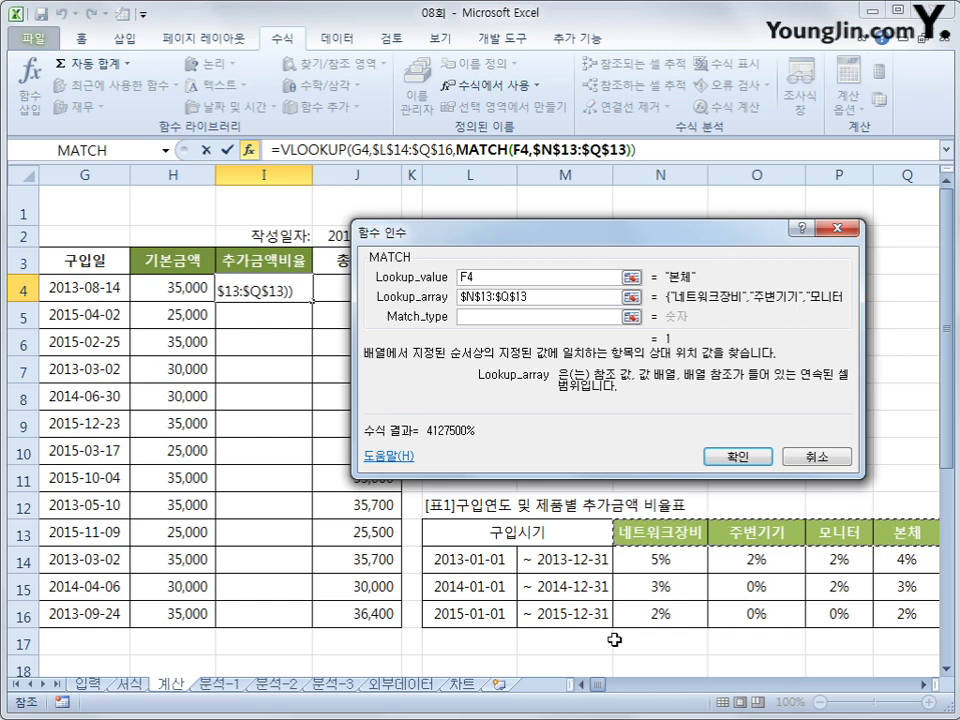
key(Tab)
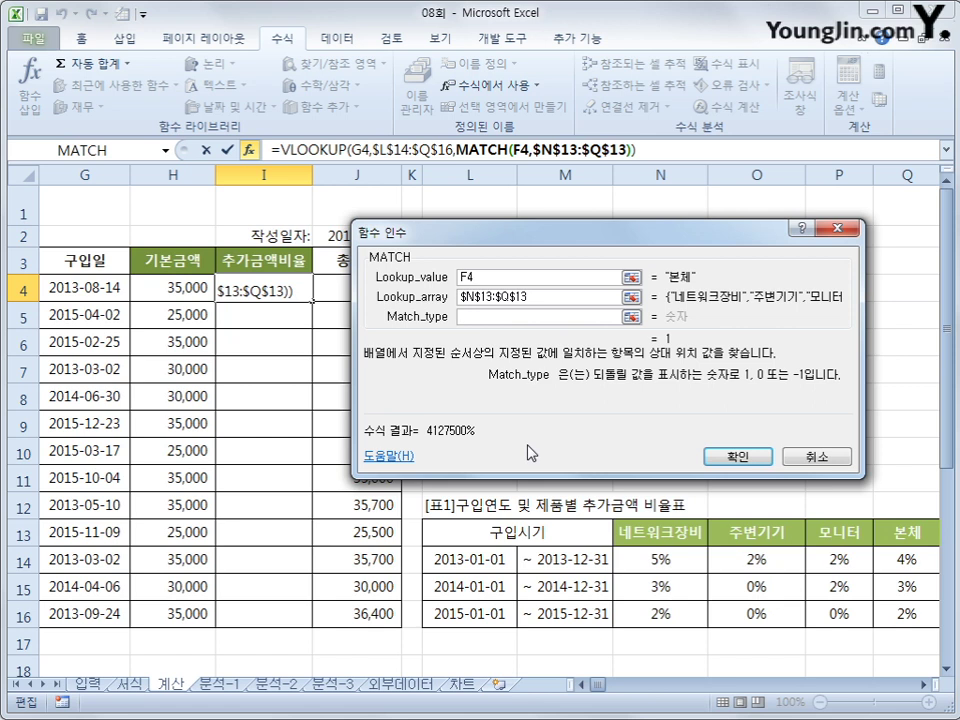
text(0)
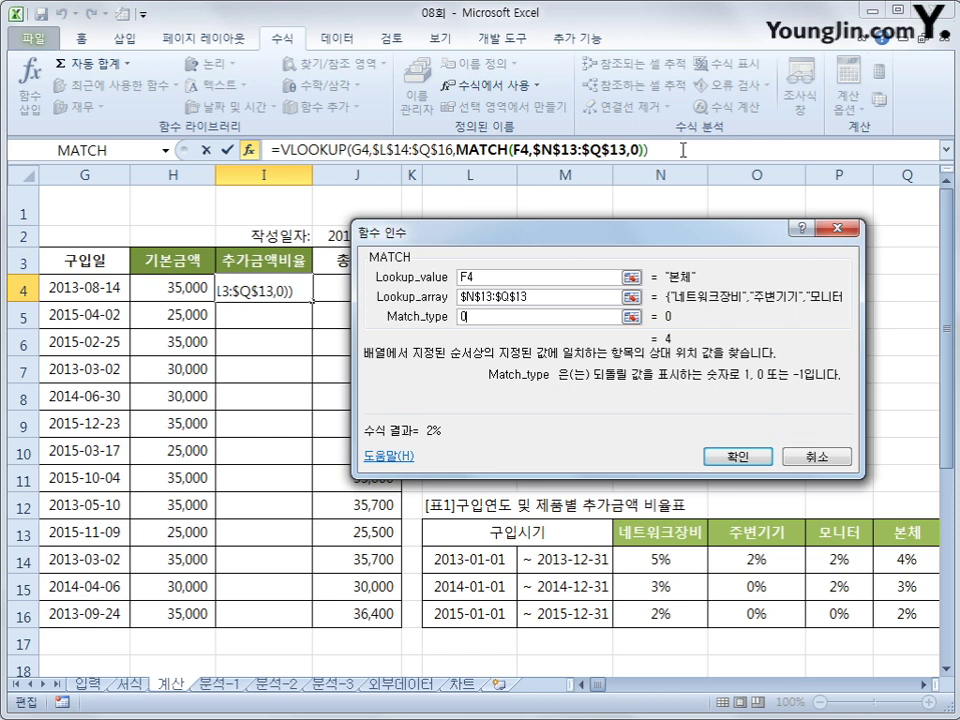
click(735, 457)
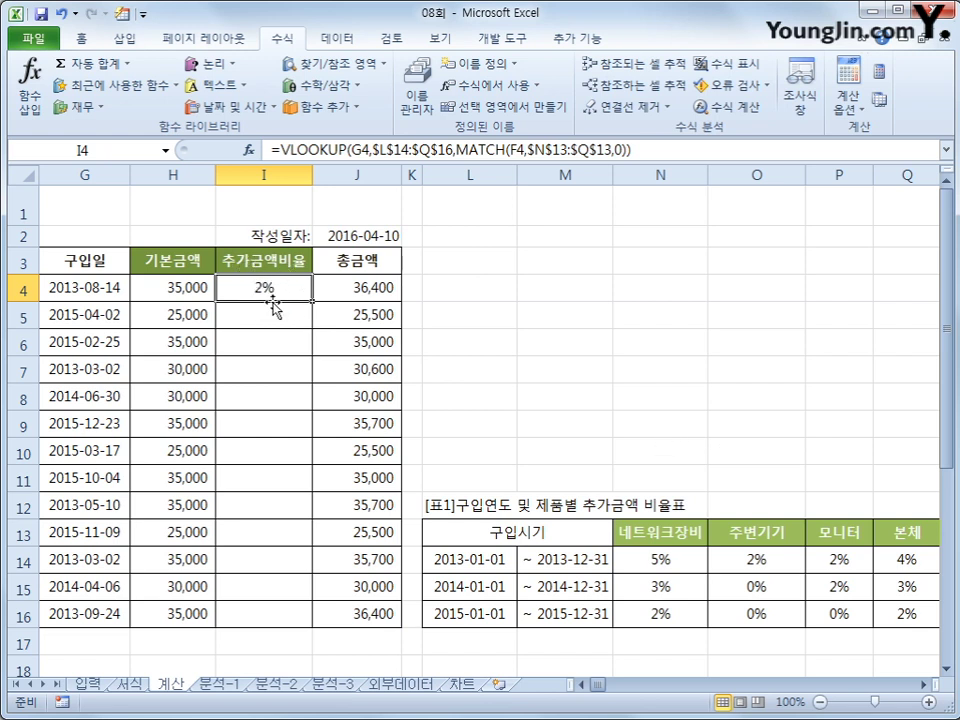
Step: Check the I4 rate against row 4's product type and purchase date and the matching period and 본체 rate in [표1]
click(584, 686)
click(584, 686)
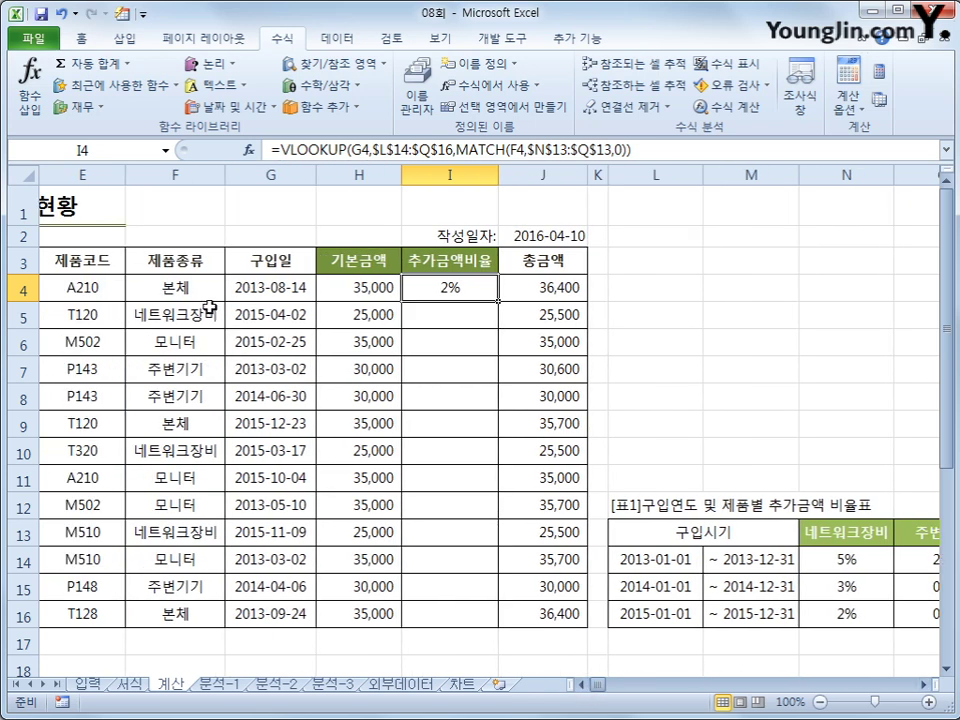
click(922, 687)
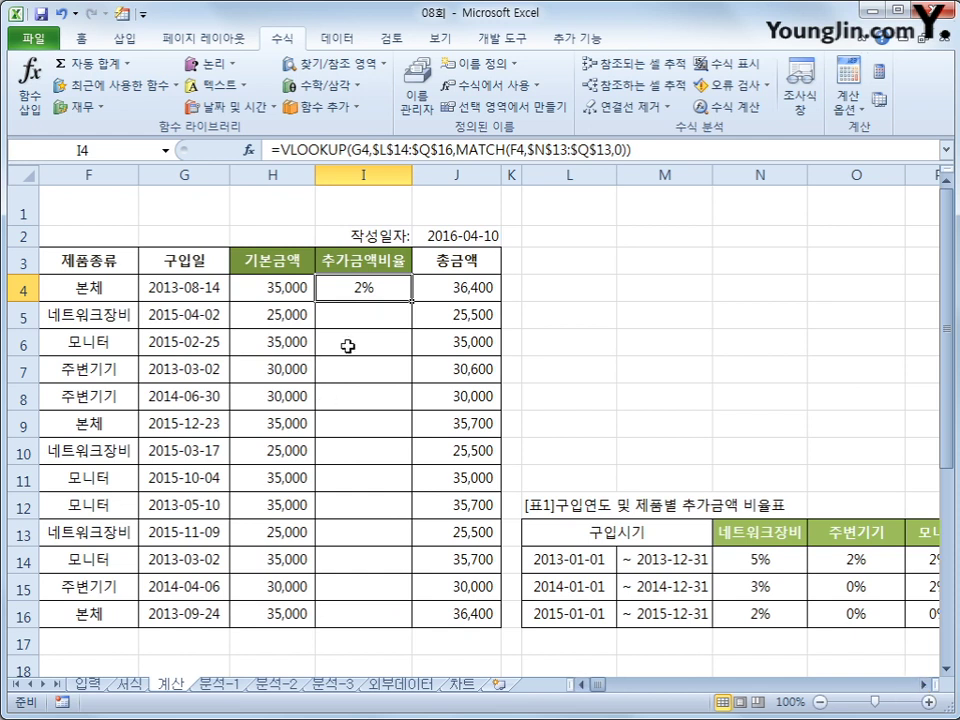
click(203, 290)
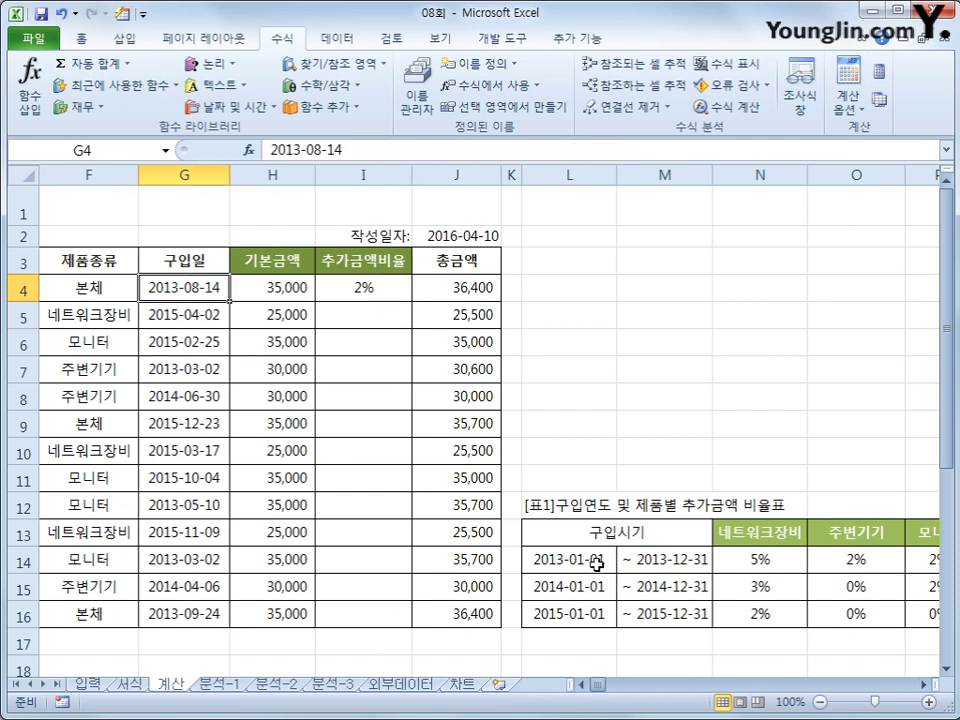
drag(597, 564, 649, 561)
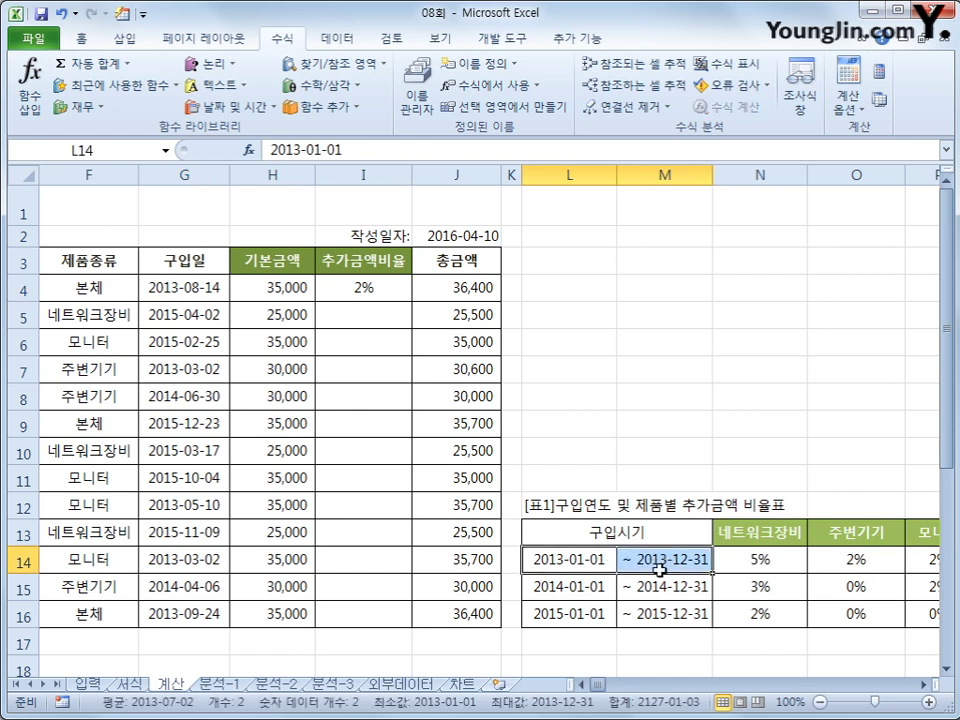
click(751, 568)
scroll(831, 590, right, 2)
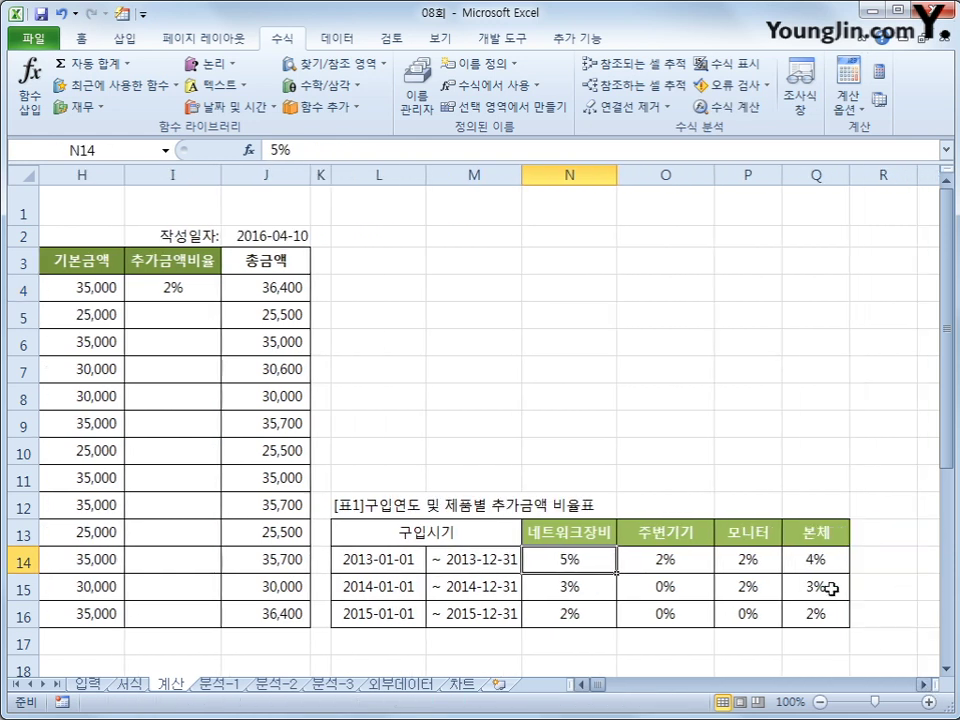
click(821, 562)
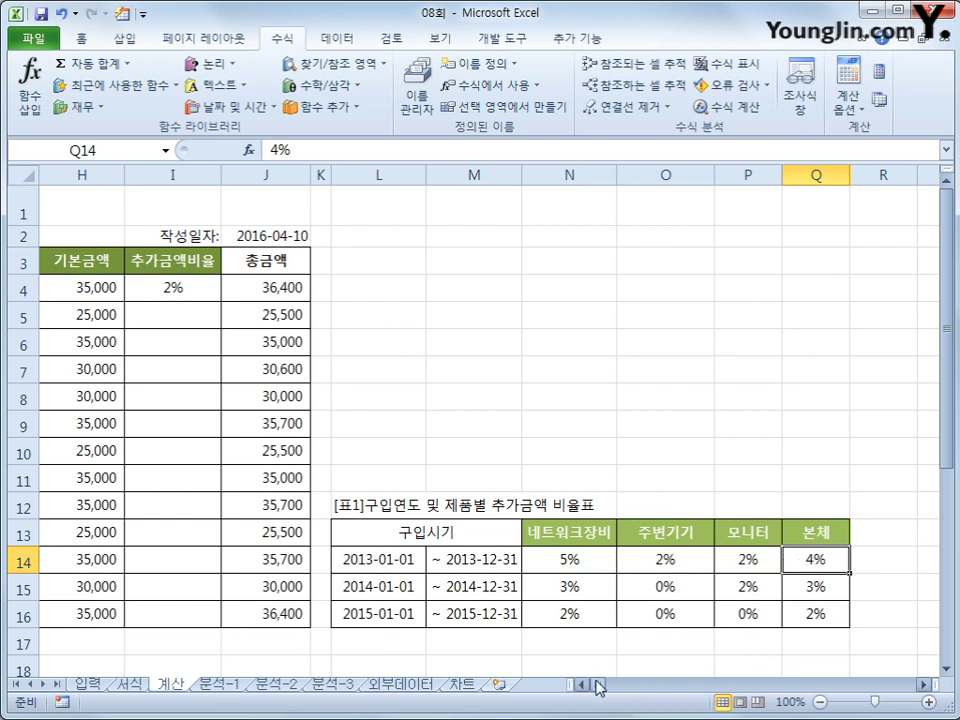
Step: Review the lookup value, table range and MATCH arguments of the I4 VLOOKUP formula against [표1]
drag(599, 686, 596, 690)
click(723, 287)
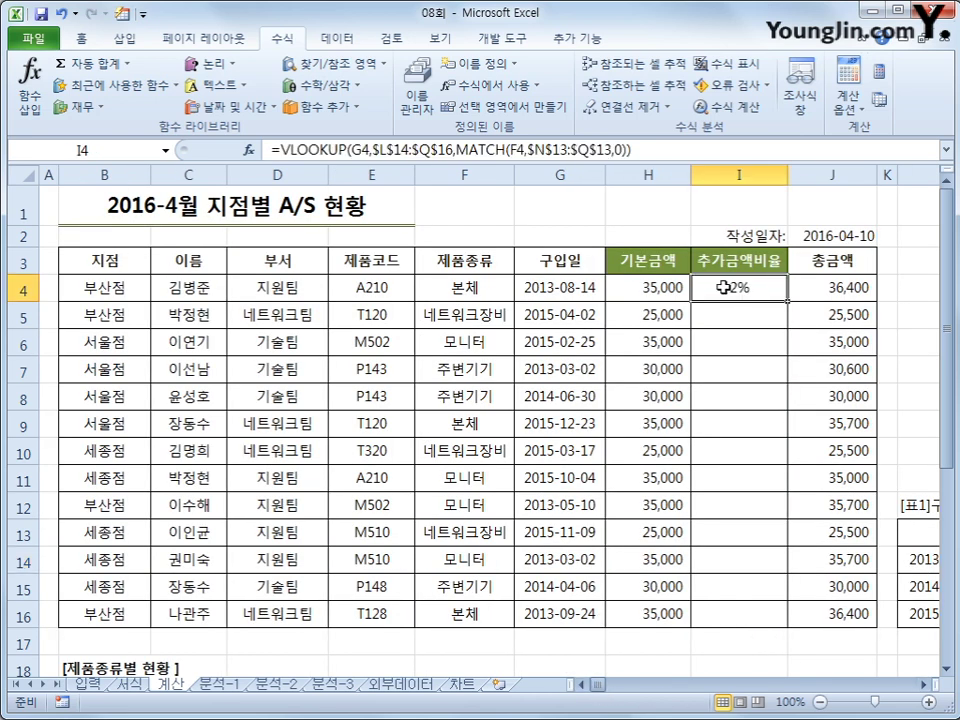
click(643, 150)
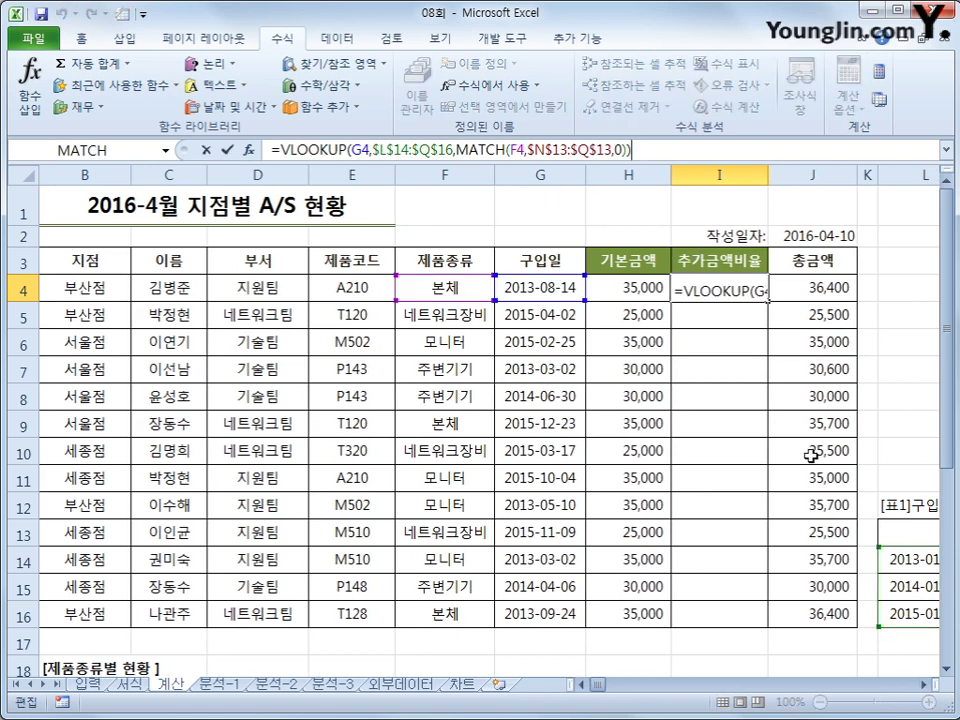
click(926, 690)
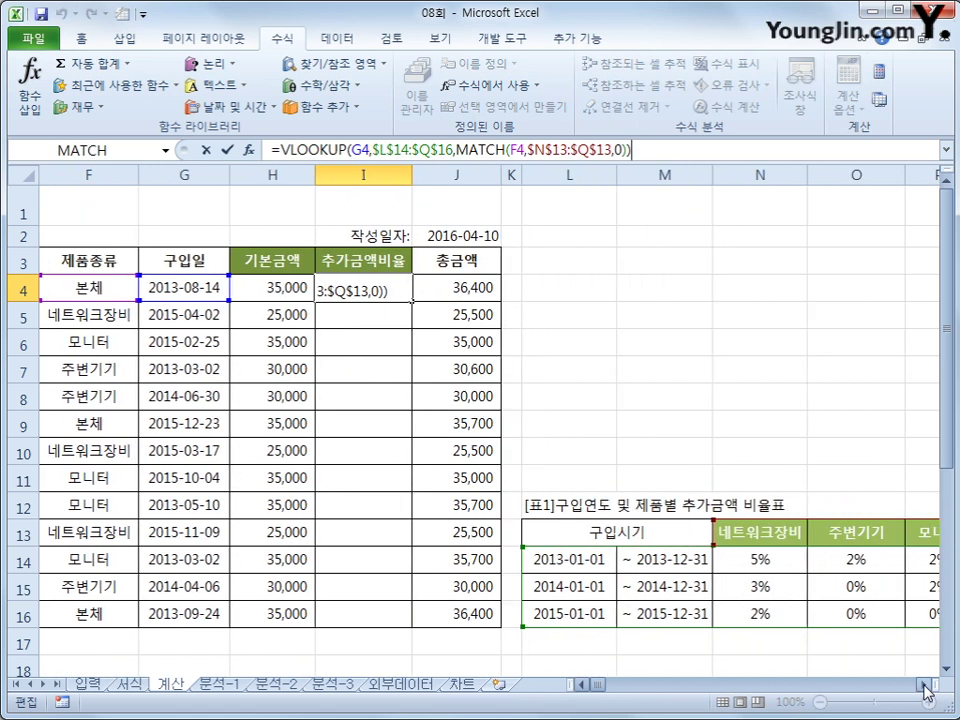
click(926, 690)
click(926, 690)
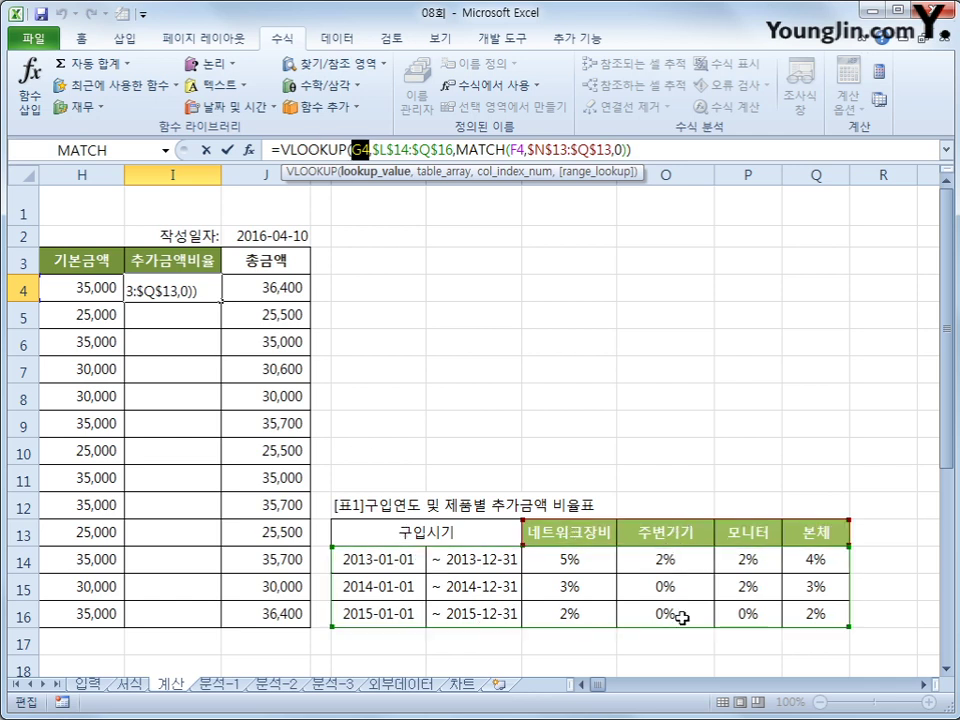
click(668, 568)
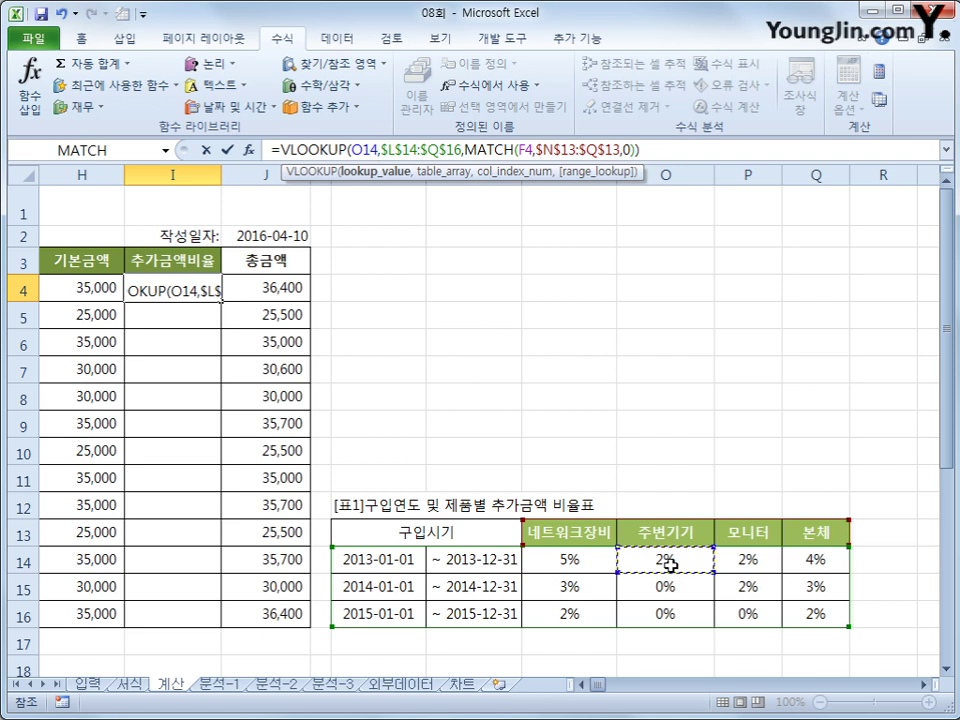
key(ctrl+Return)
click(670, 566)
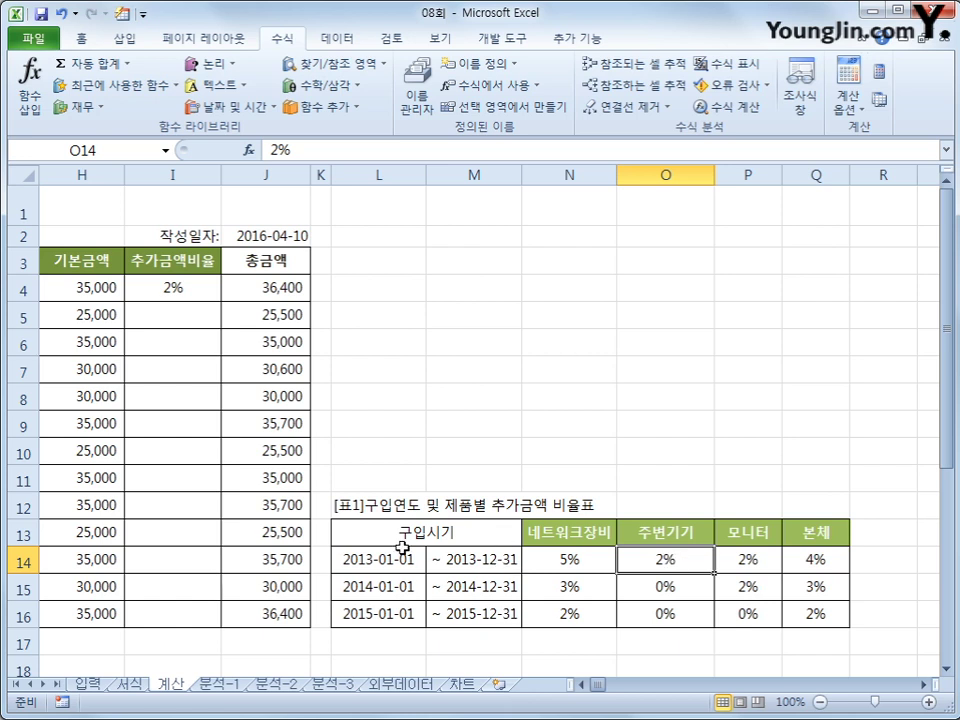
Step: Examine the column order of [표1] from 구입시기 through 네트워크장비, 주변기기, 모니터 and 본체
drag(396, 540, 403, 610)
drag(460, 535, 472, 587)
drag(565, 536, 568, 619)
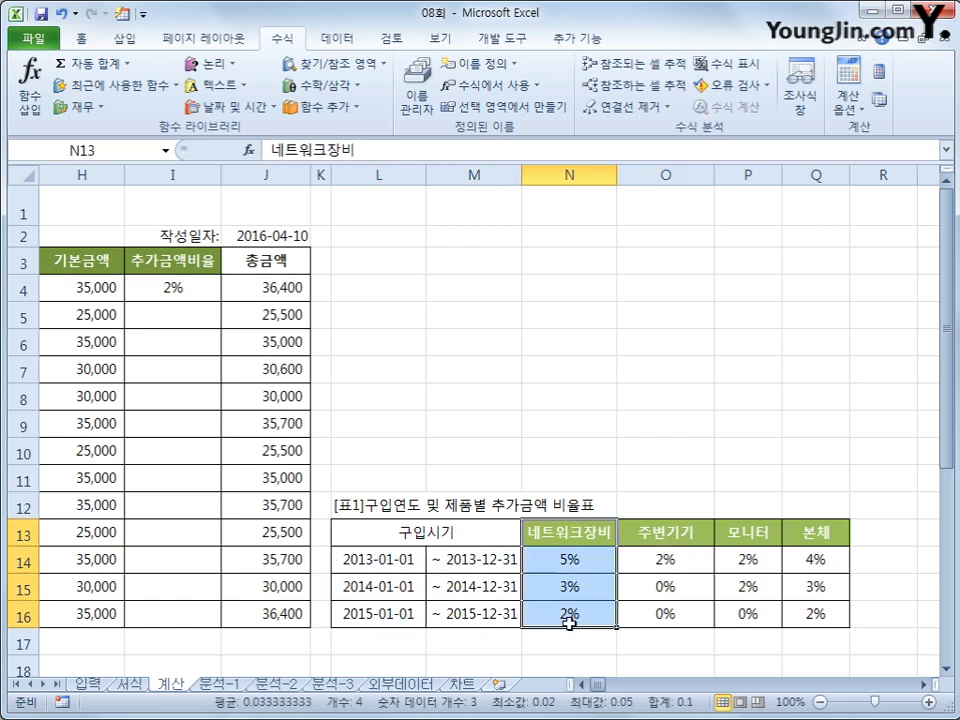
drag(664, 533, 662, 622)
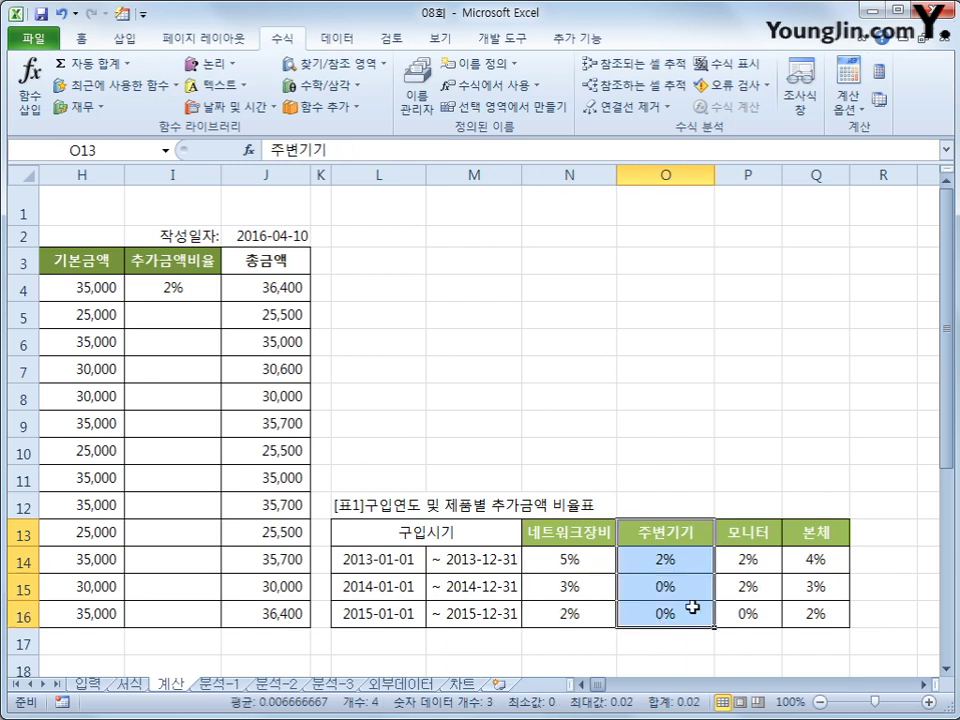
drag(746, 533, 748, 614)
drag(797, 538, 803, 617)
Step: Add +2 to the MATCH result in the I4 VLOOKUP formula and fill the formula down to I16
click(208, 292)
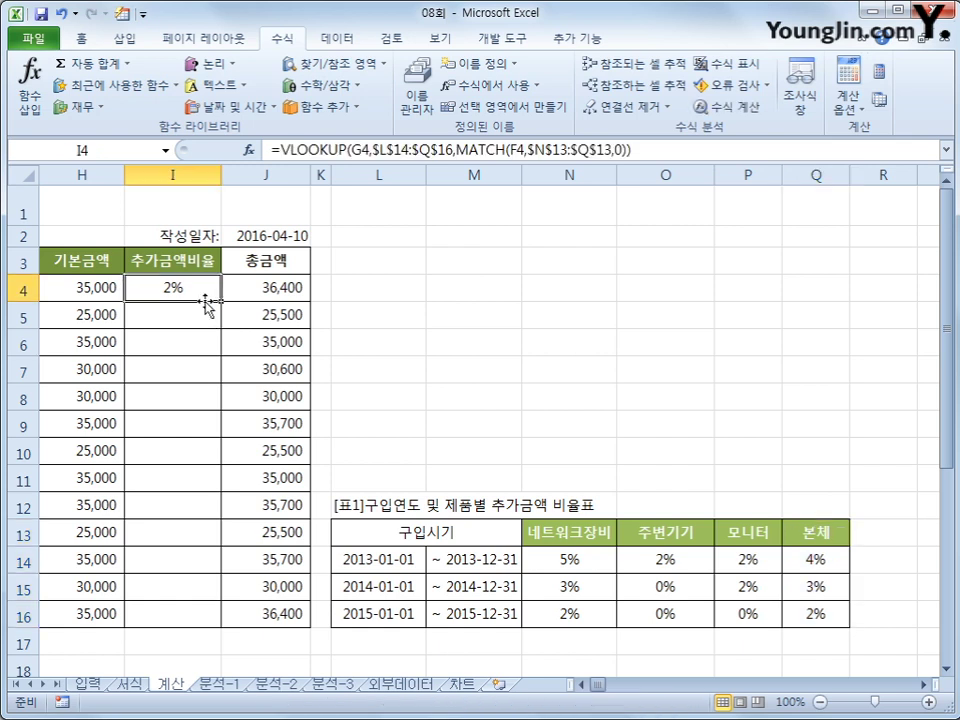
click(631, 150)
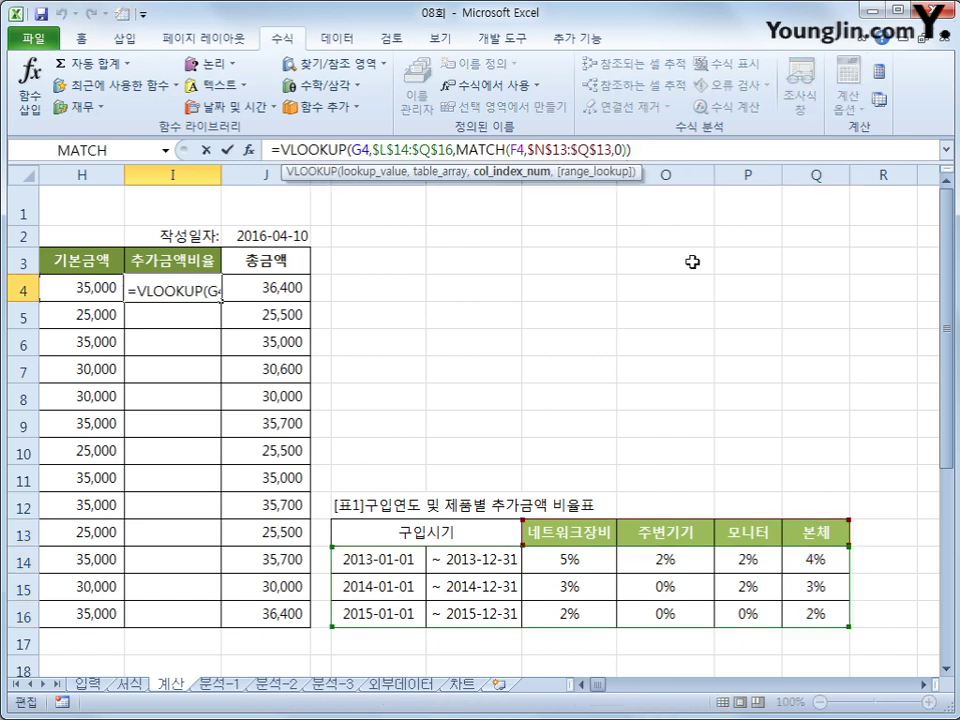
text(+2)
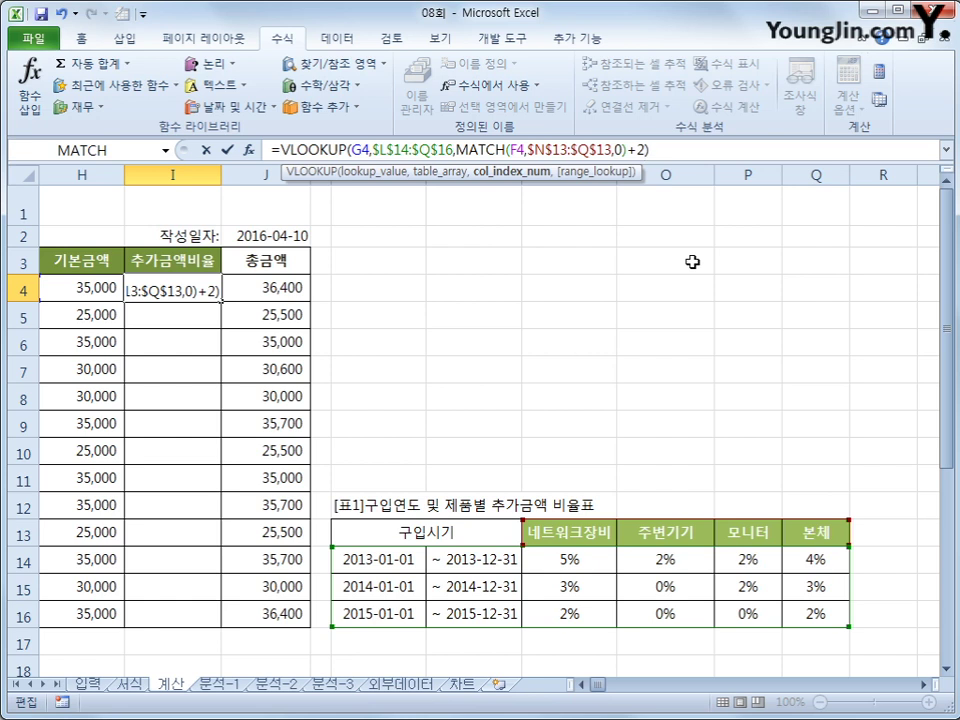
key(Return)
click(189, 291)
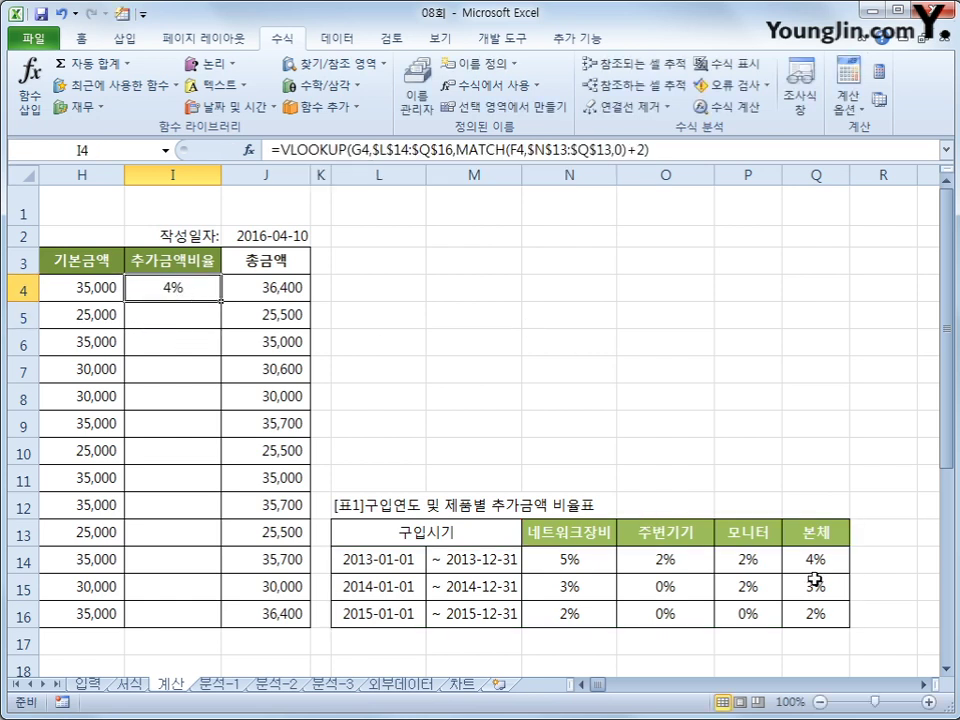
click(810, 561)
click(197, 294)
drag(220, 301, 208, 622)
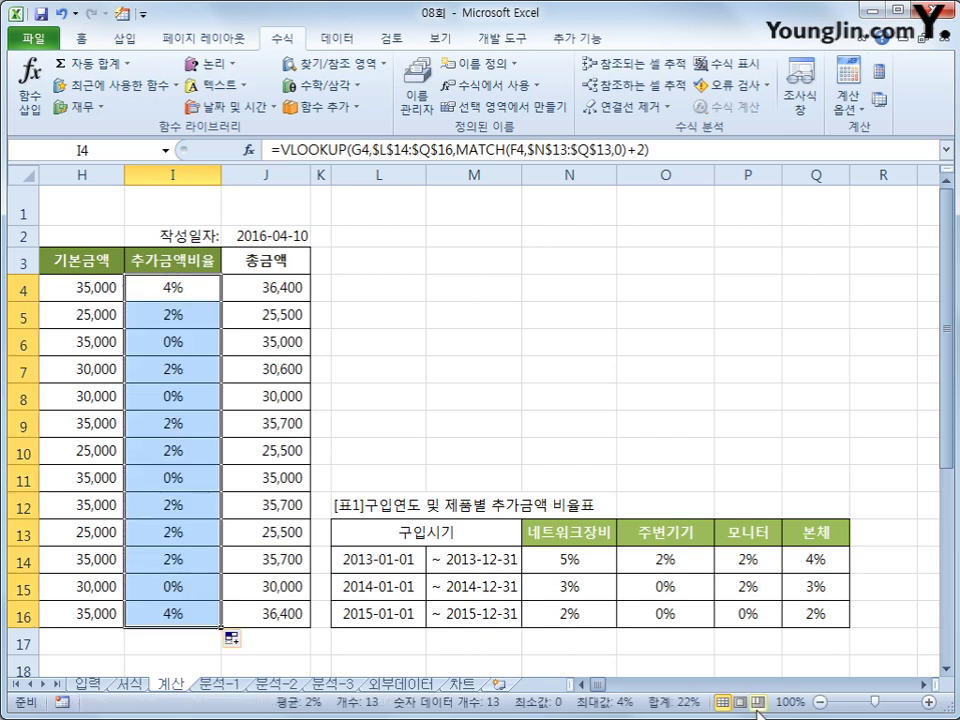
Step: Check the filled rates for rows 5 and 6 against the matching product type and purchase period in [표1]
click(580, 686)
click(580, 686)
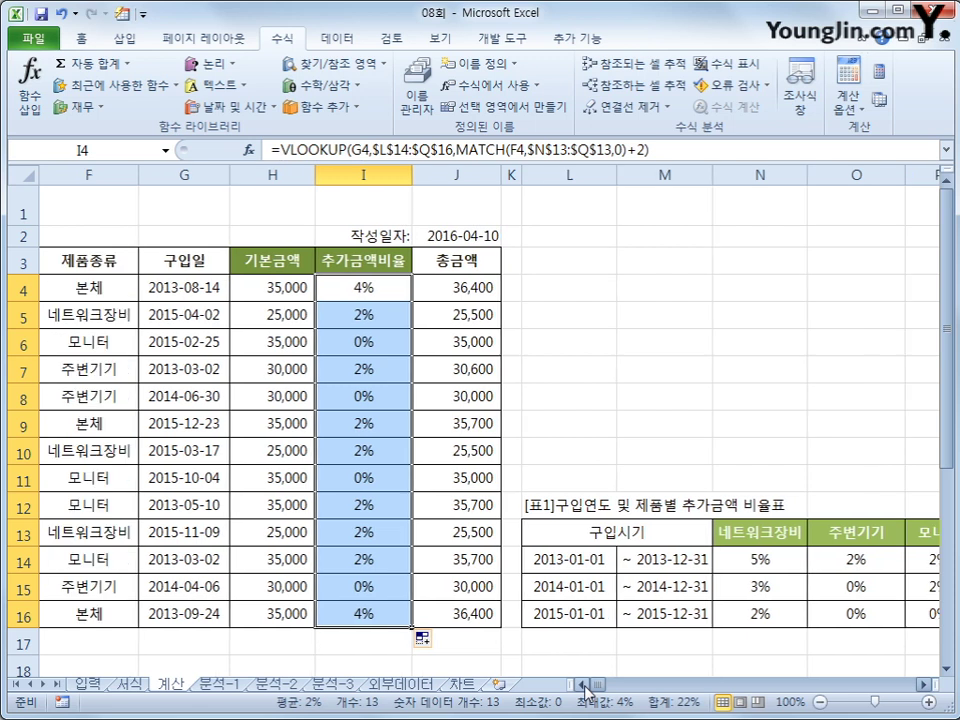
click(133, 315)
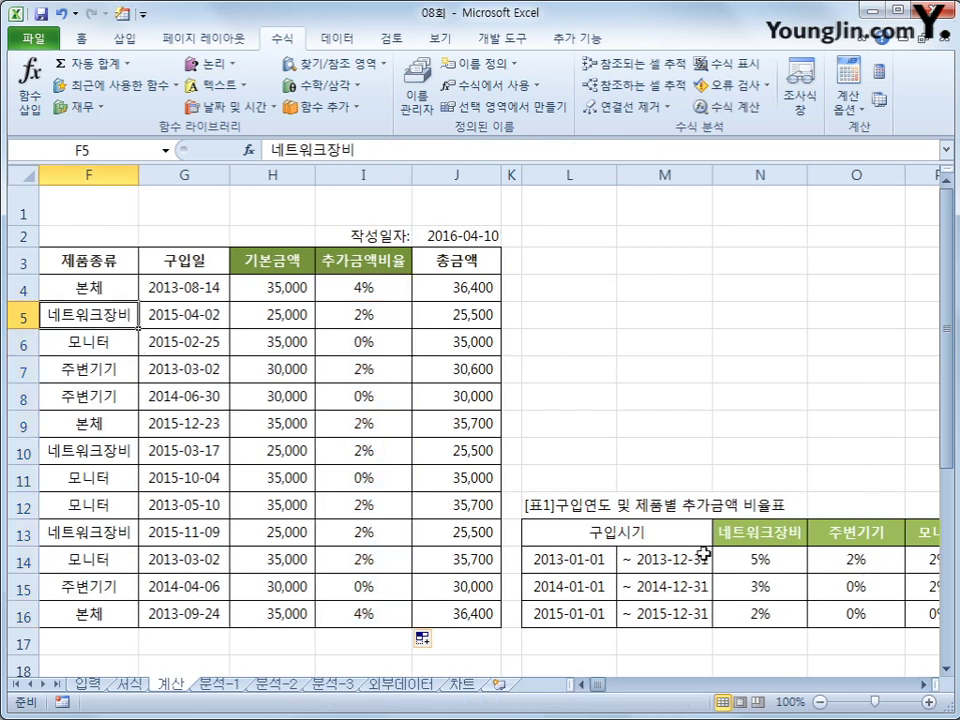
click(214, 318)
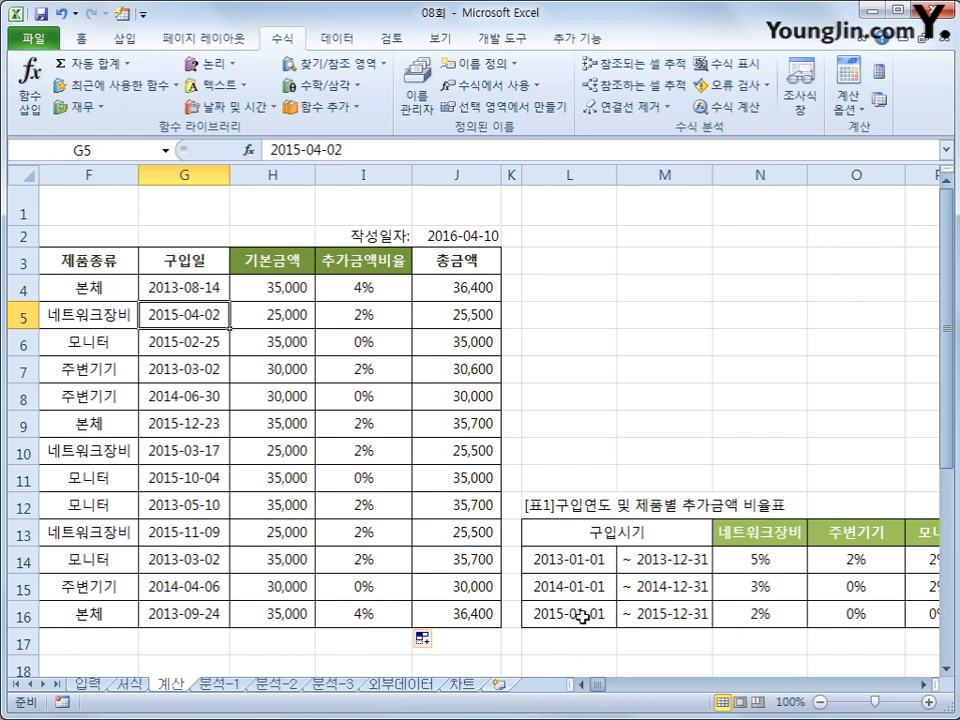
drag(580, 616, 636, 615)
click(756, 618)
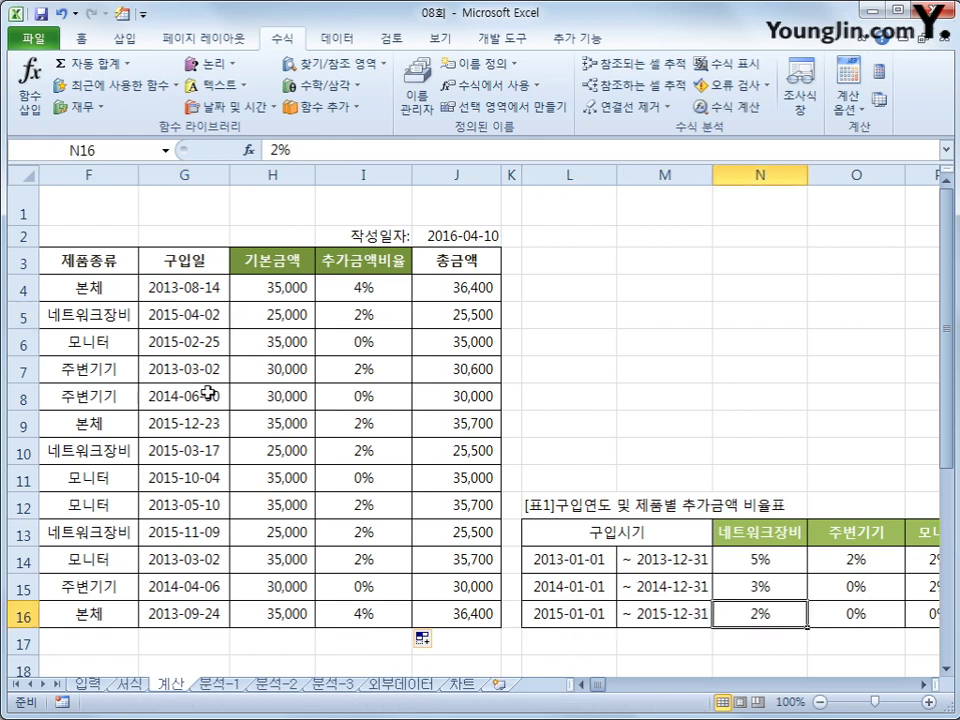
drag(112, 345, 204, 340)
click(569, 621)
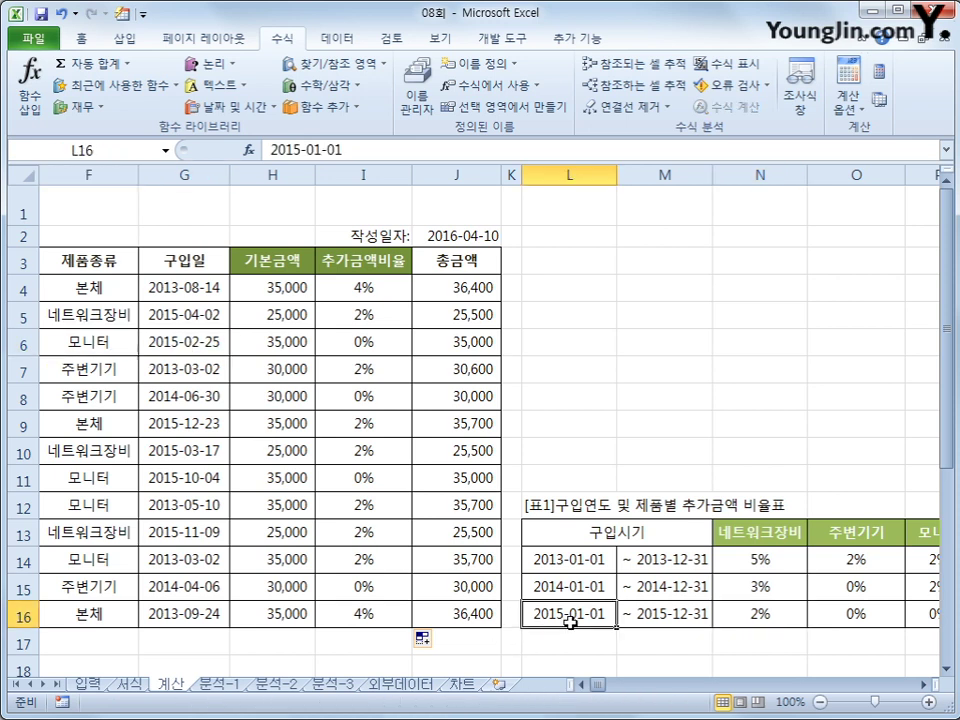
click(920, 616)
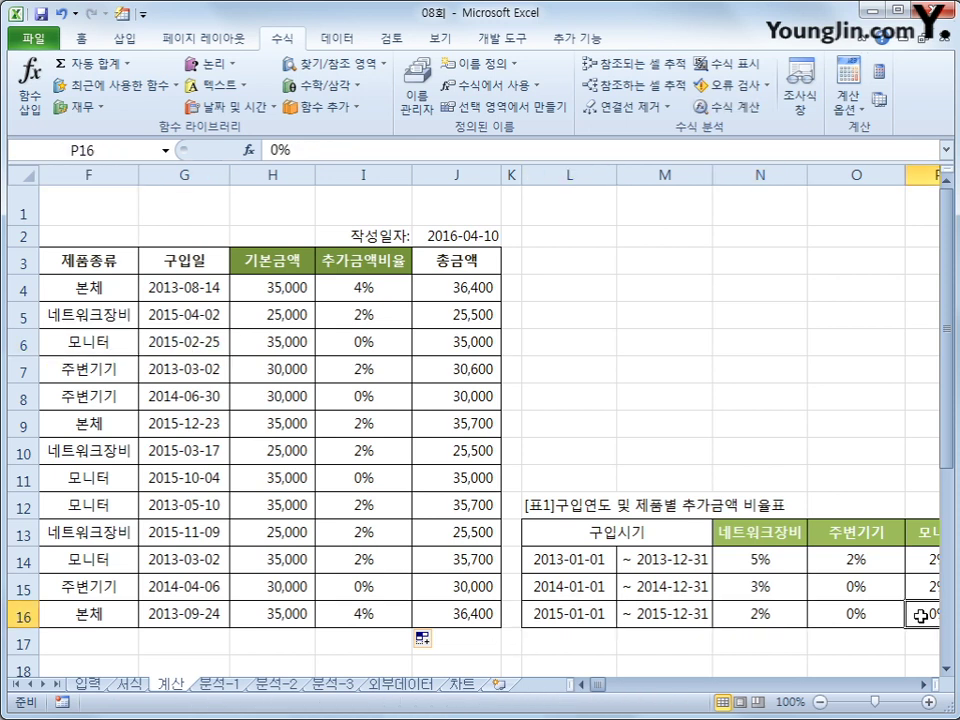
Step: Compare the product-type headers N13:Q13 used by MATCH with the column positions across the whole of [표1]
click(376, 287)
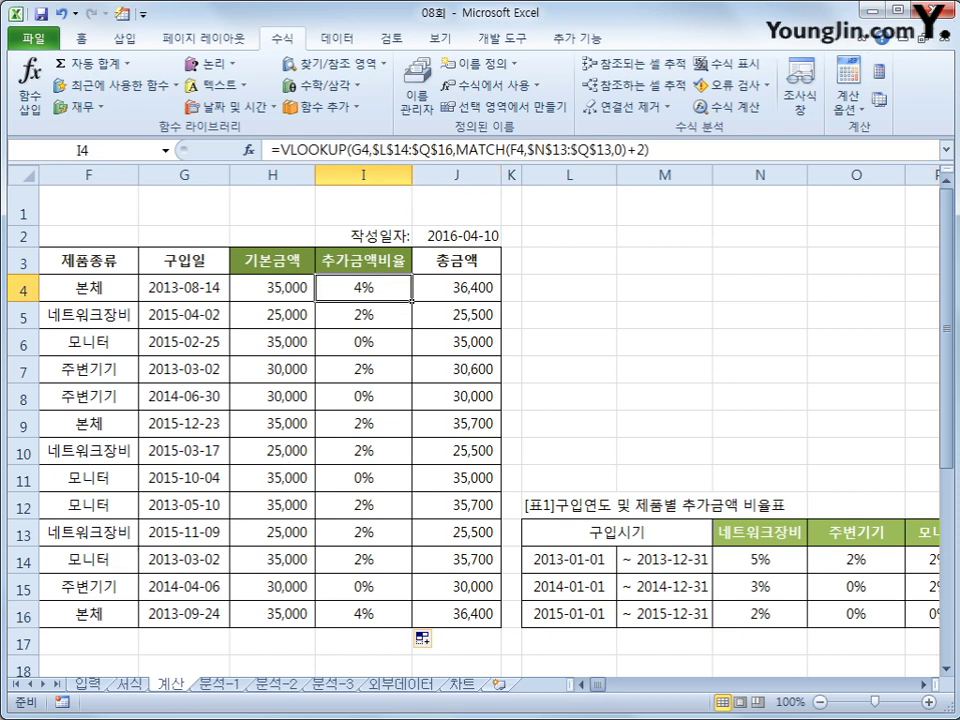
click(924, 685)
click(924, 685)
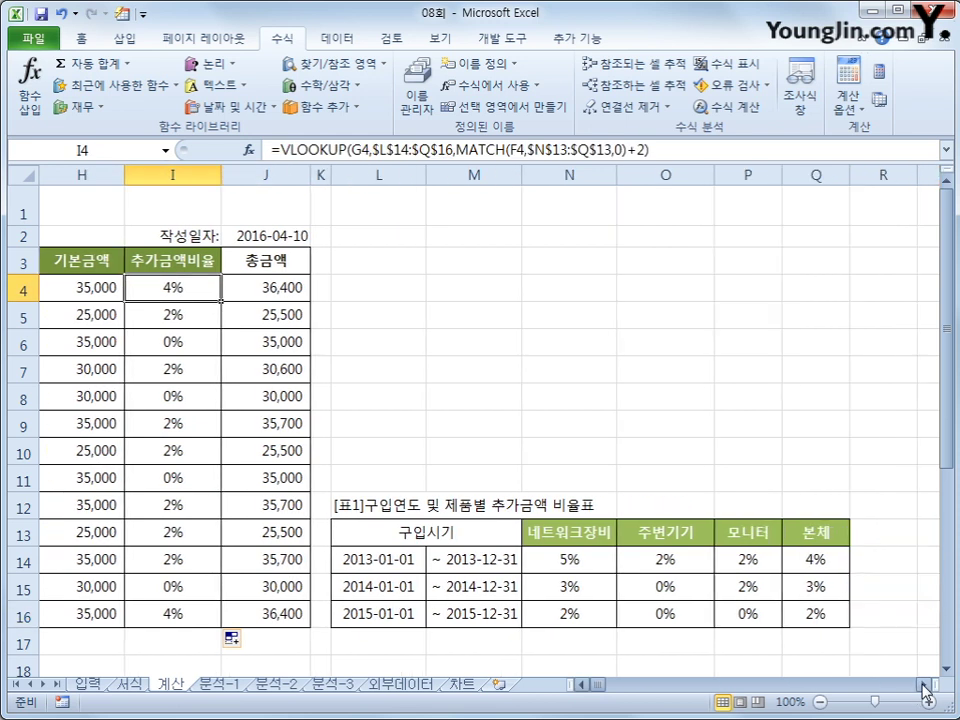
drag(553, 530, 606, 523)
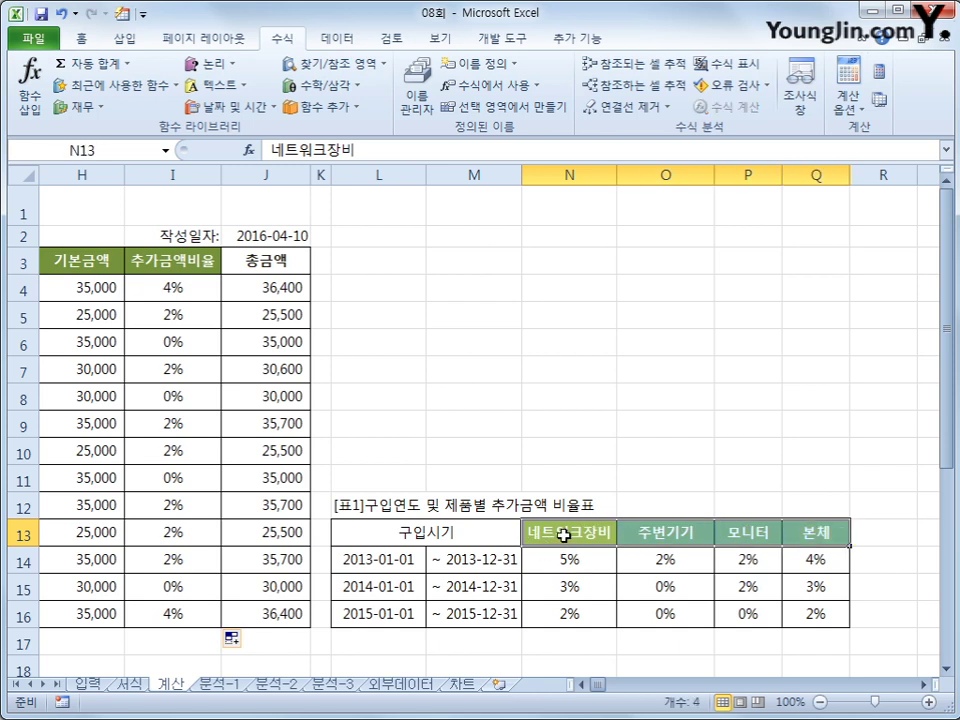
click(563, 535)
click(641, 533)
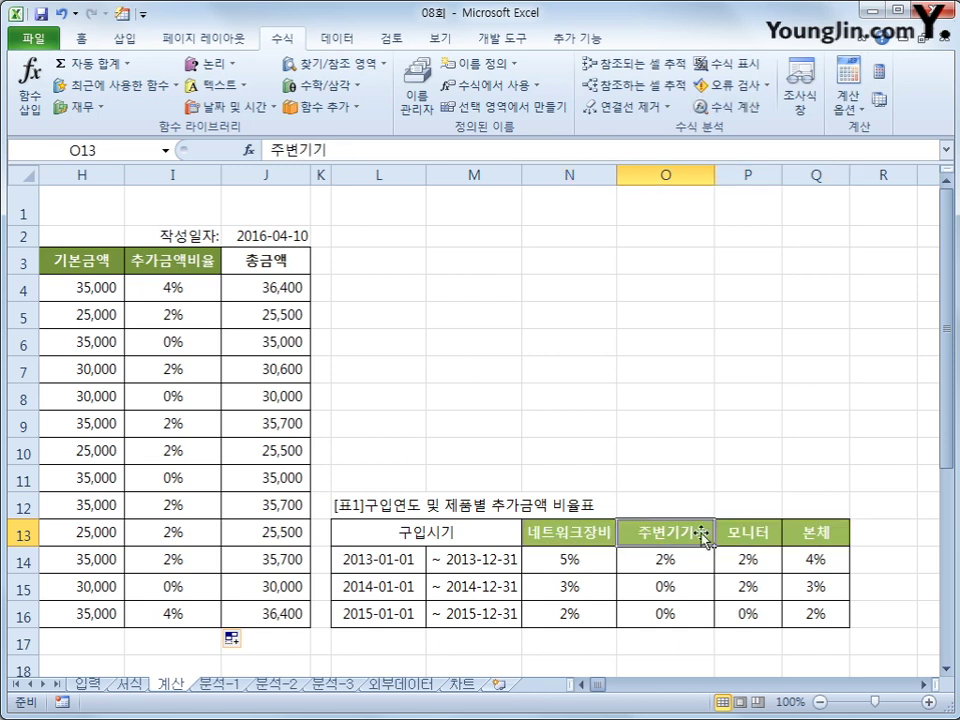
click(748, 537)
click(810, 536)
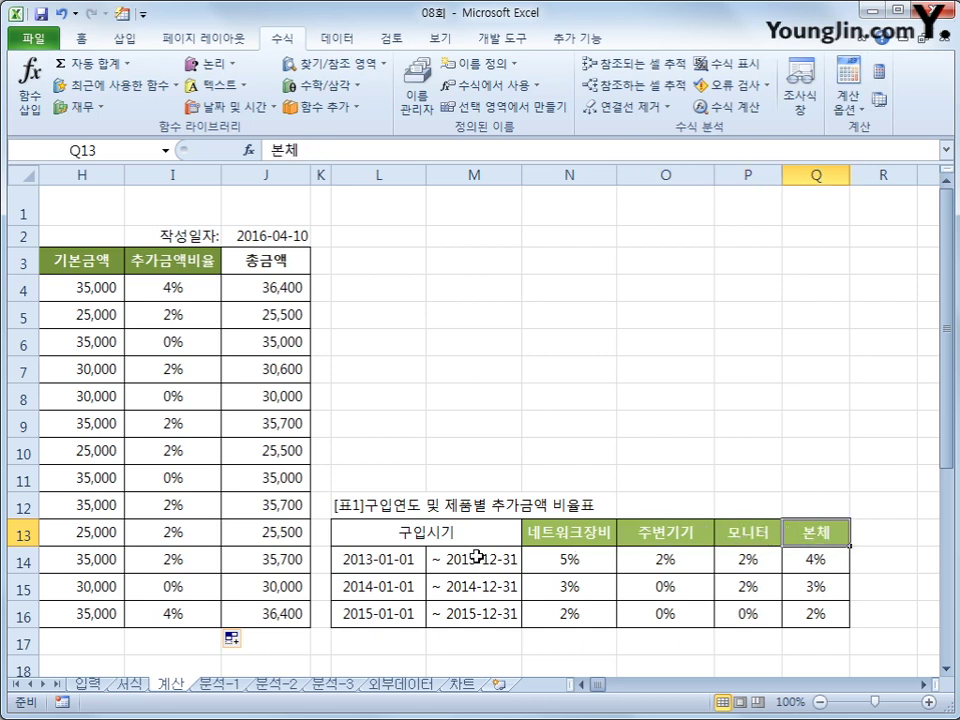
drag(414, 540, 795, 621)
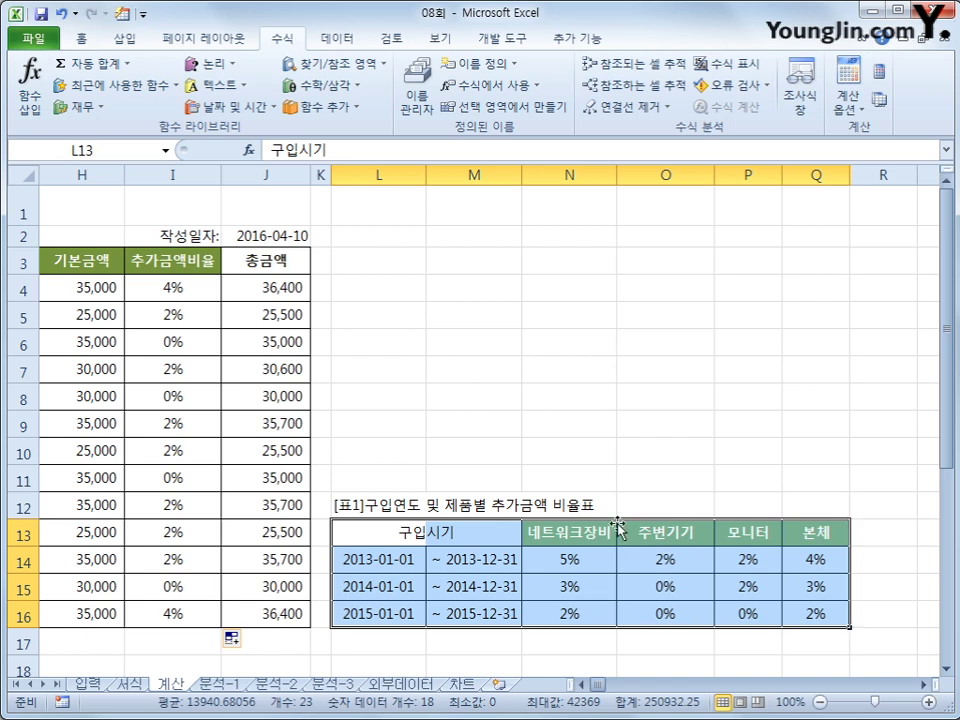
click(582, 540)
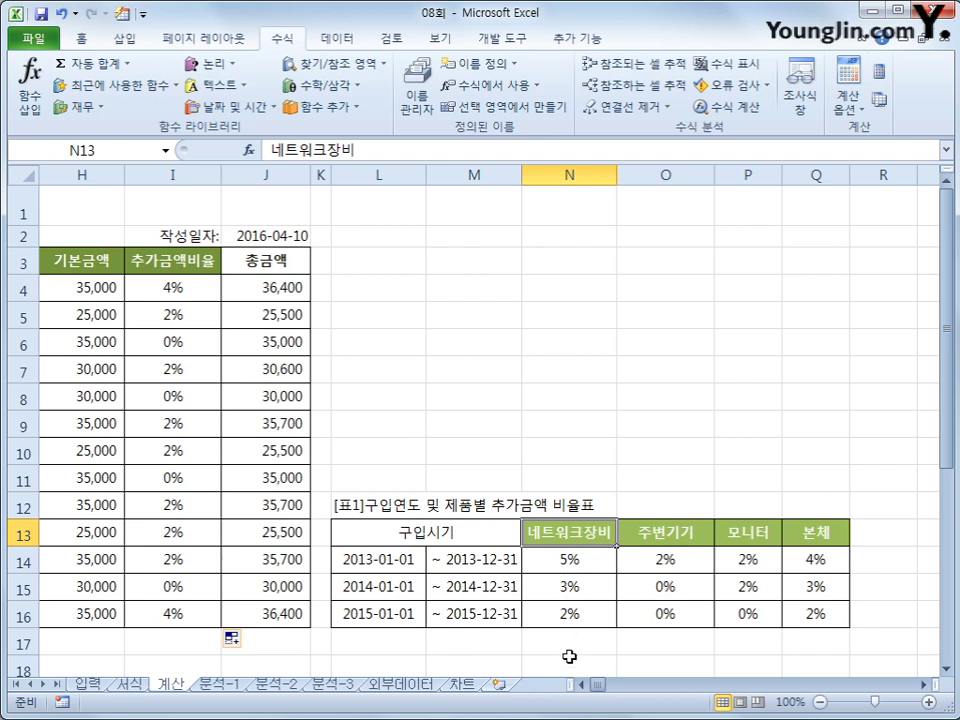
click(665, 532)
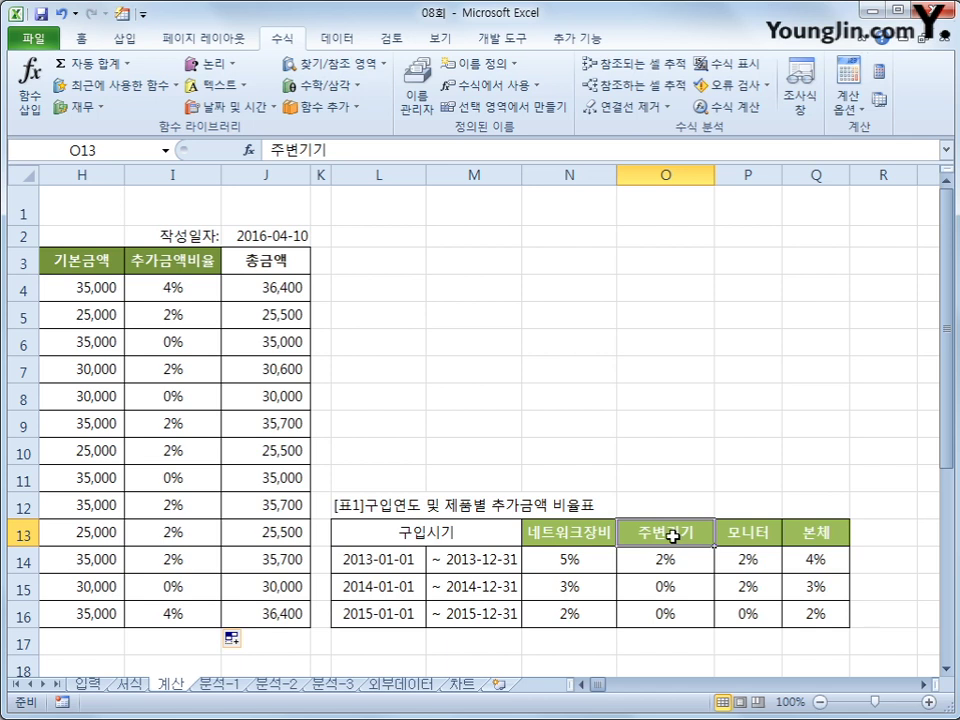
Step: Add TRUE (유사 일치) as the range_lookup argument of the I4 VLOOKUP and refill the formula down to I16
click(186, 288)
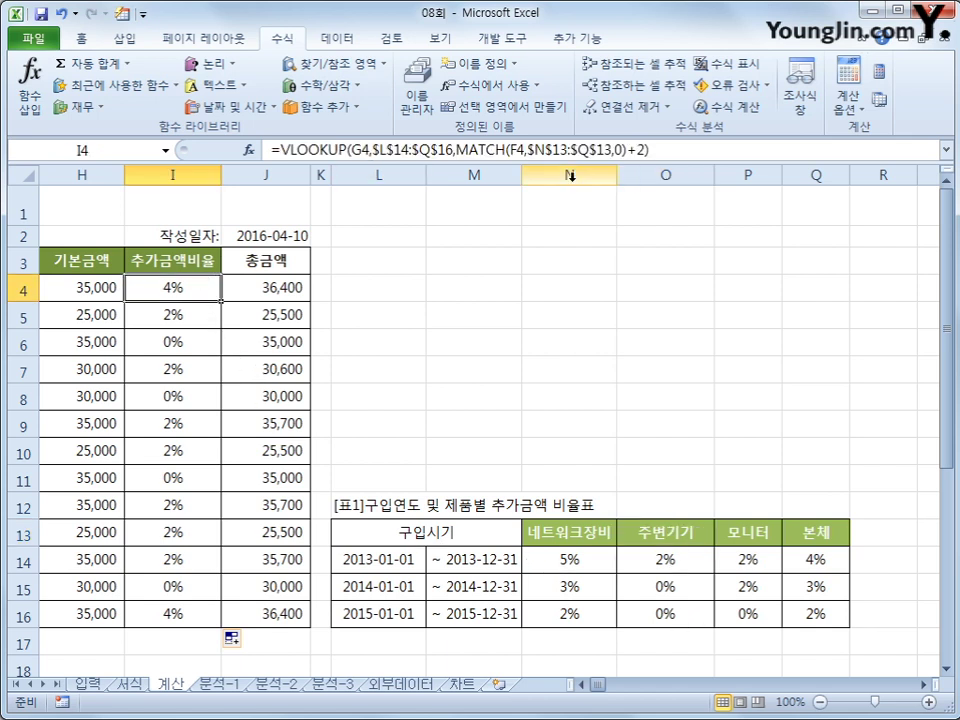
click(639, 150)
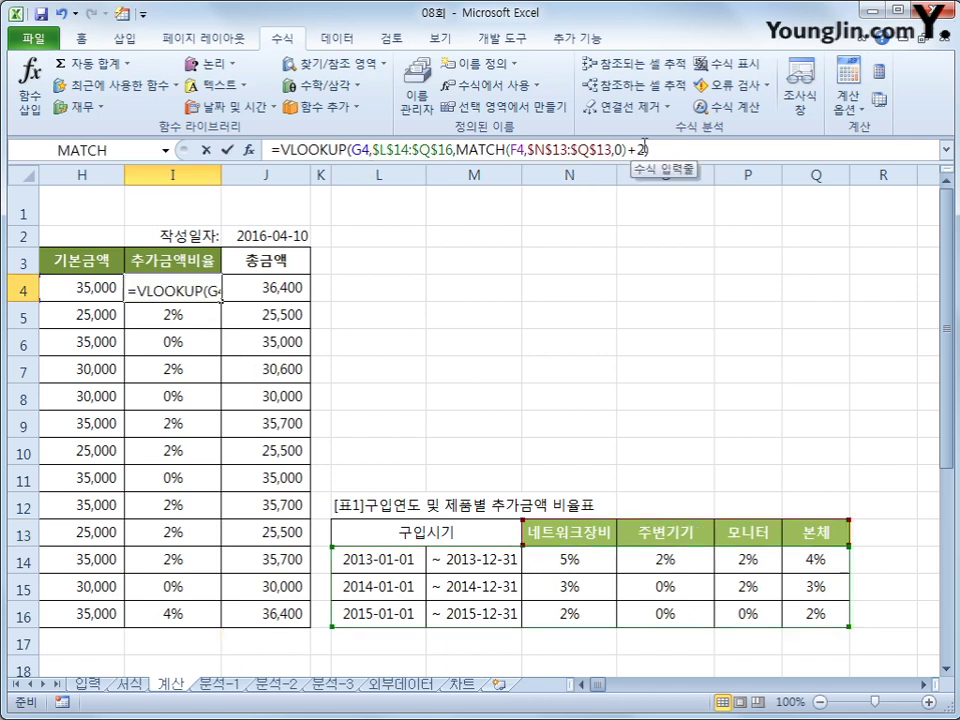
text(,)
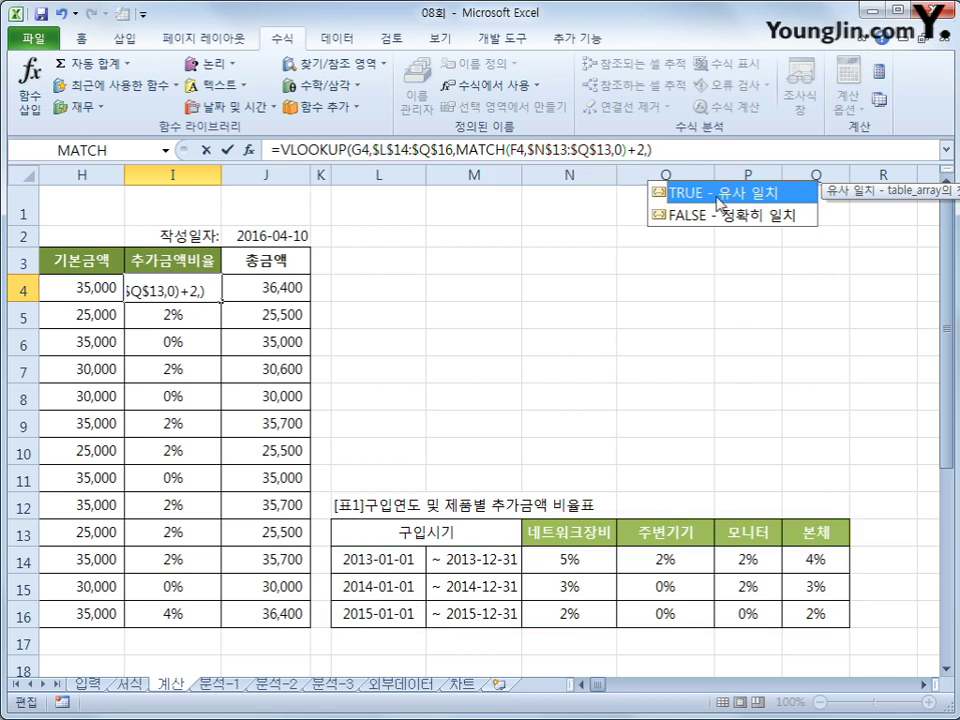
double_click(716, 193)
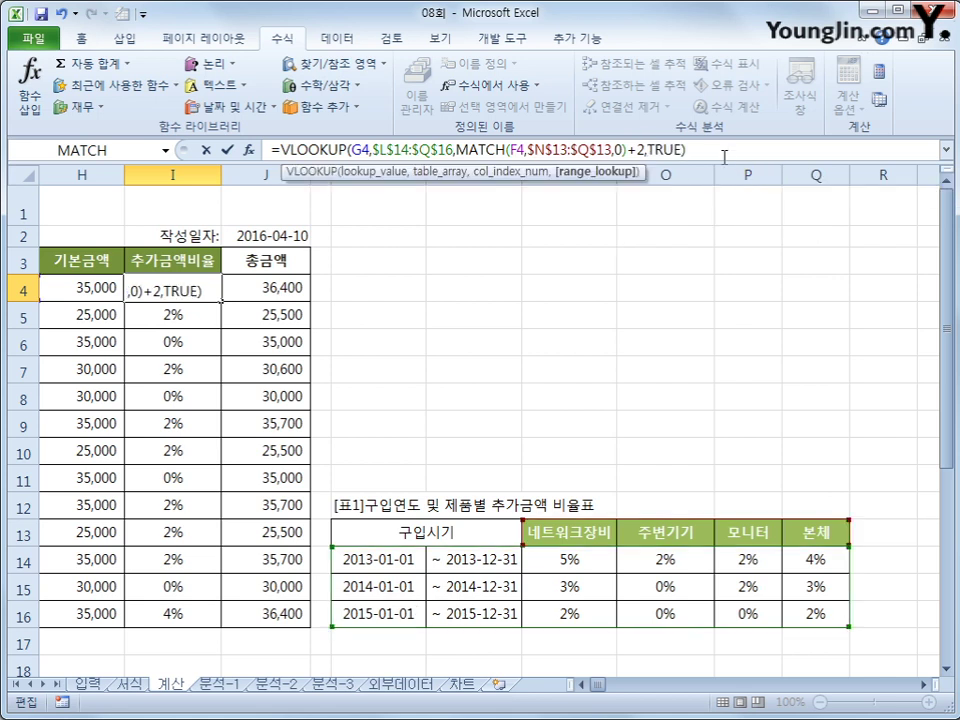
key(Return)
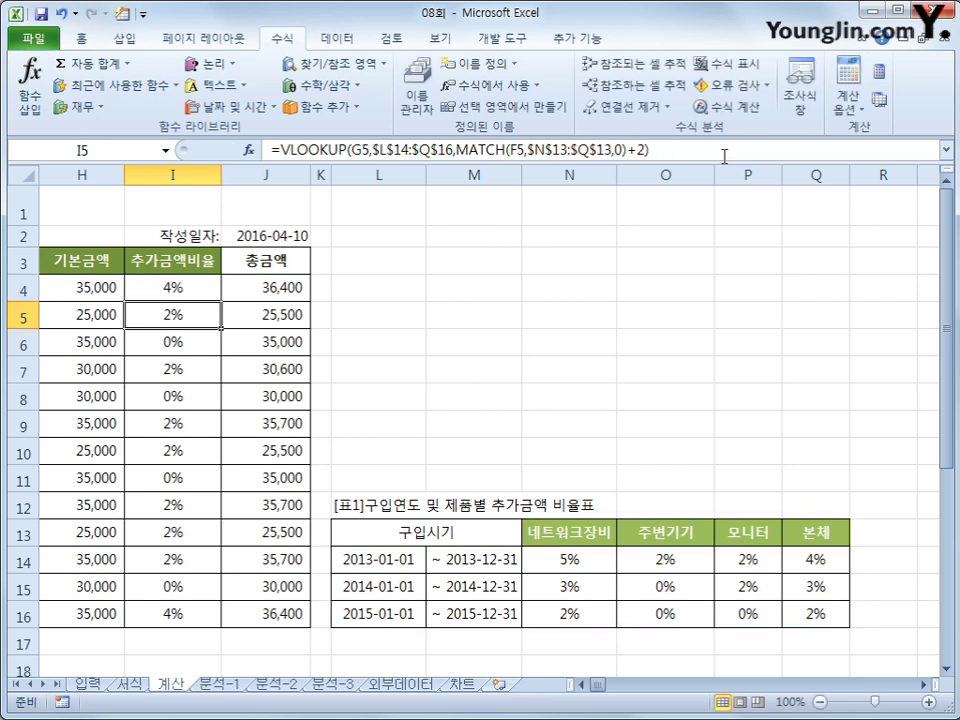
click(213, 296)
drag(222, 302, 210, 618)
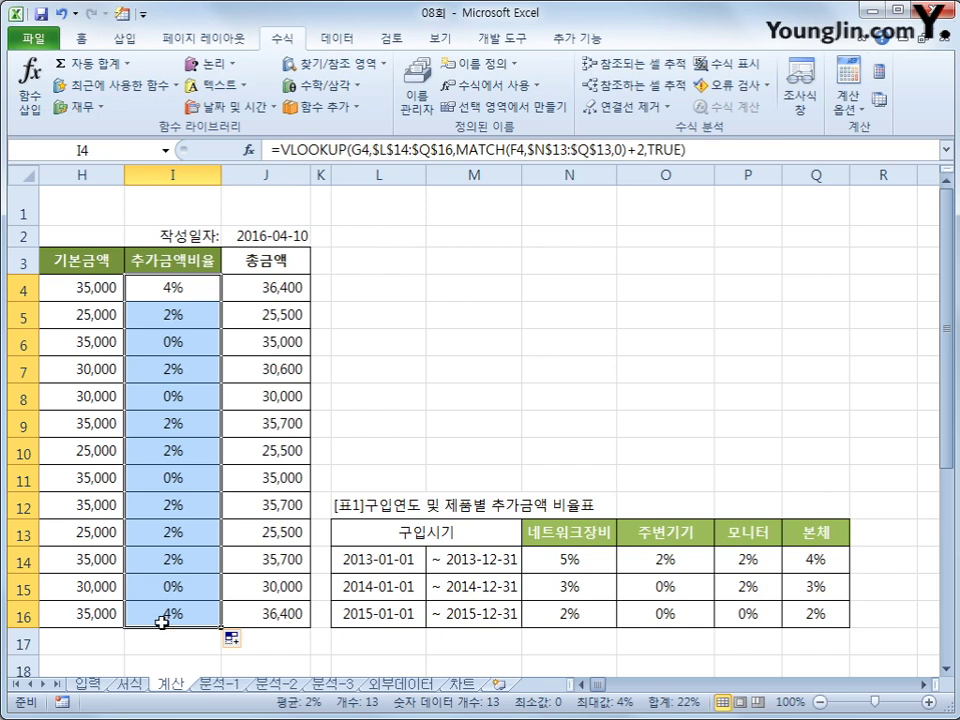
click(165, 613)
Step: Start a COUNTIF function in C20, the A/S 건수 cell for 본체 in the [제품종류별 현황] table
drag(598, 688, 594, 690)
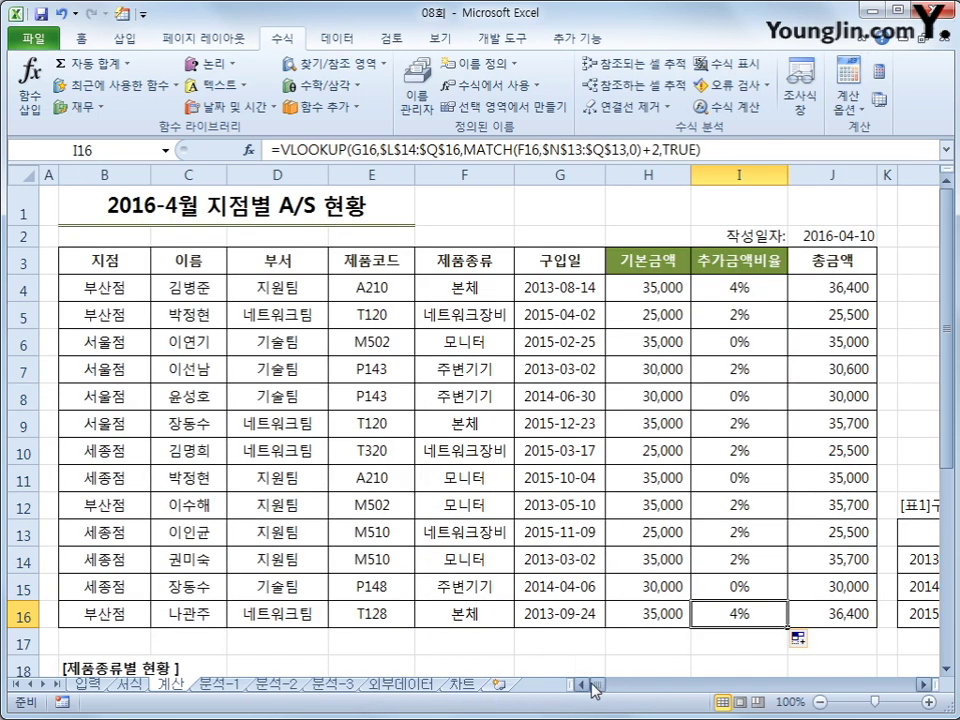
scroll(527, 621, down, 4)
scroll(518, 615, up, 1)
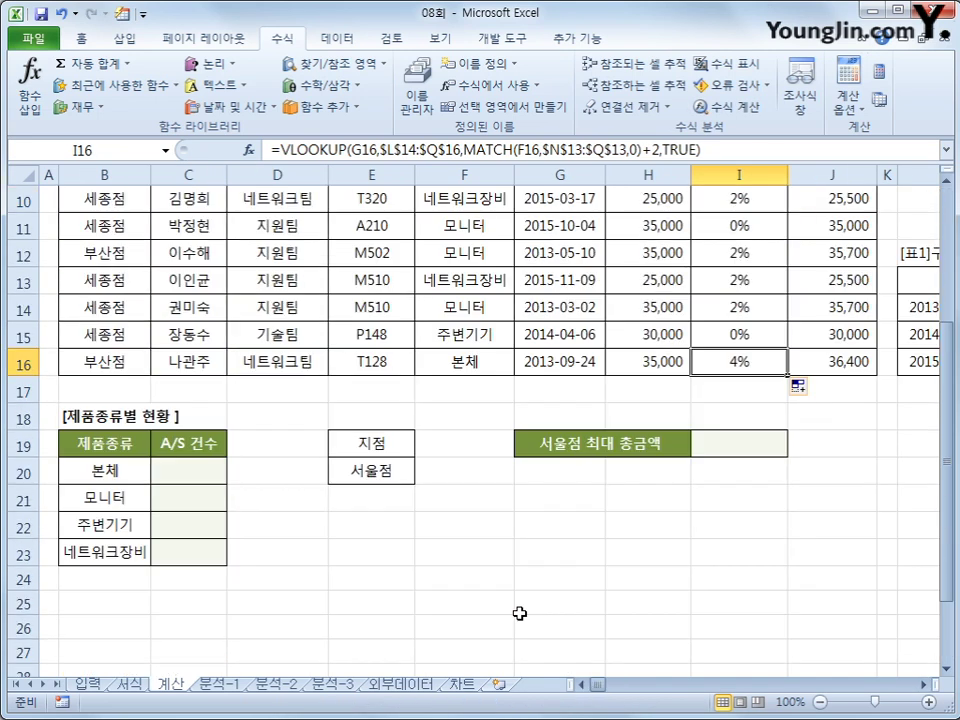
click(187, 466)
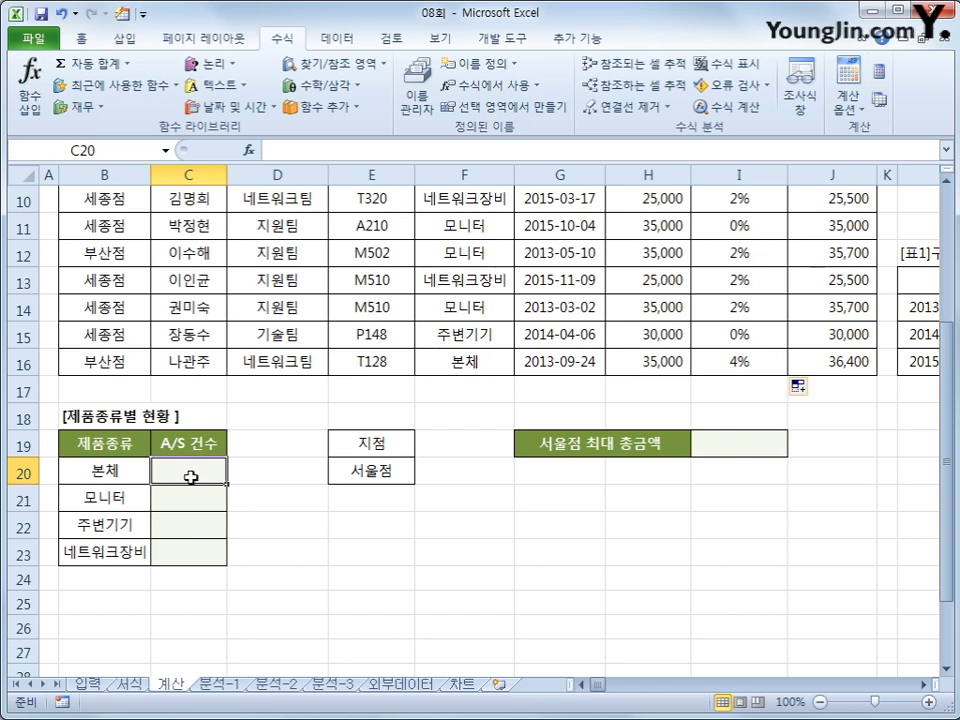
scroll(190, 476, up, 3)
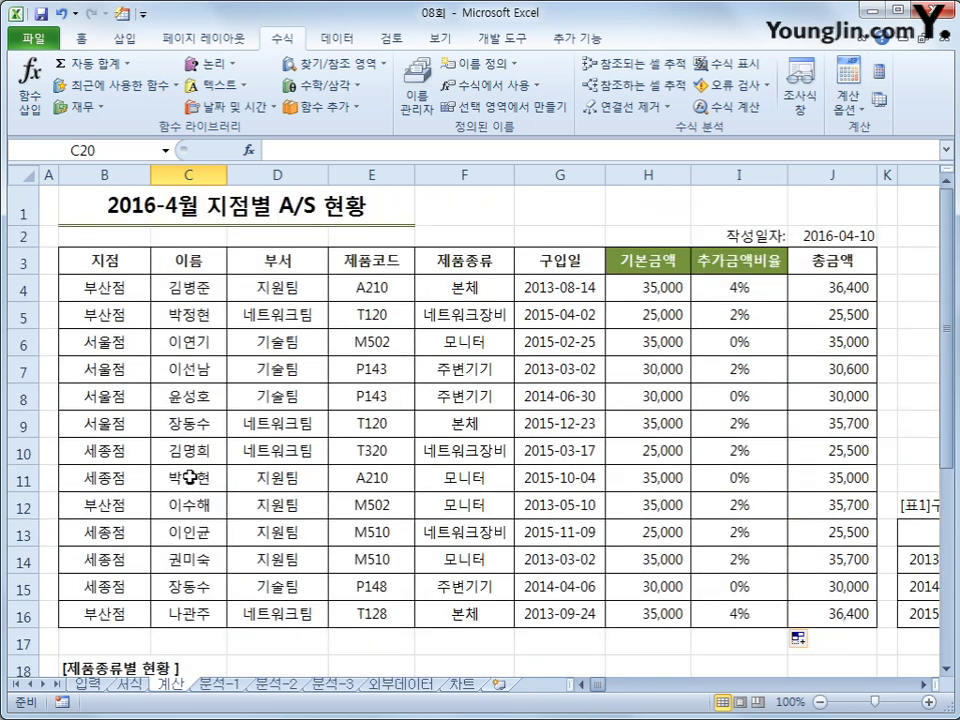
scroll(190, 476, down, 3)
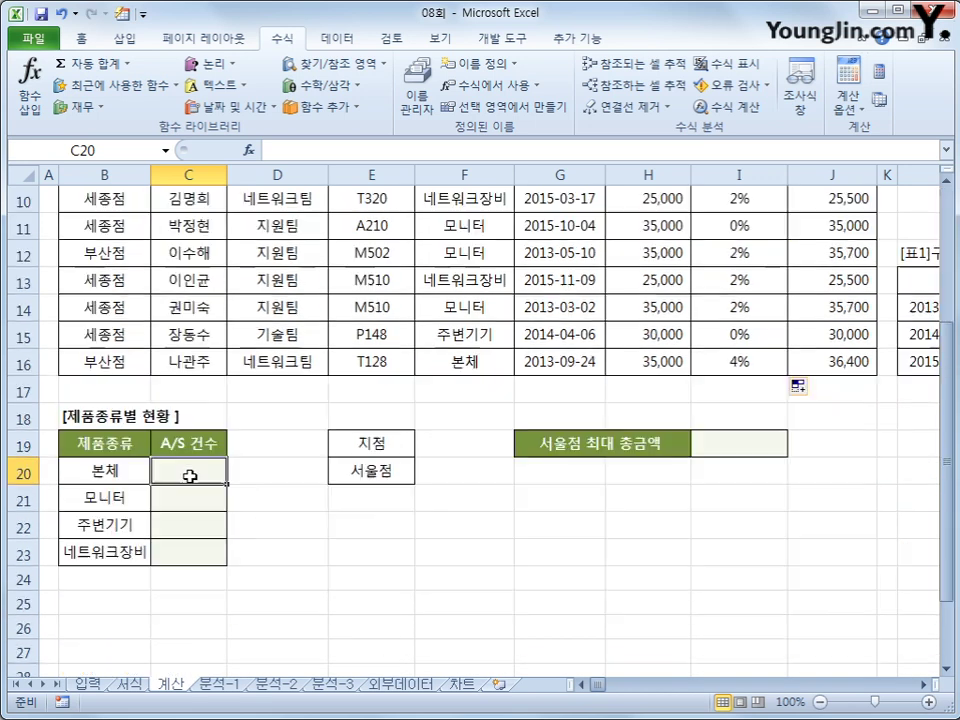
click(335, 106)
mouse_move(345, 135)
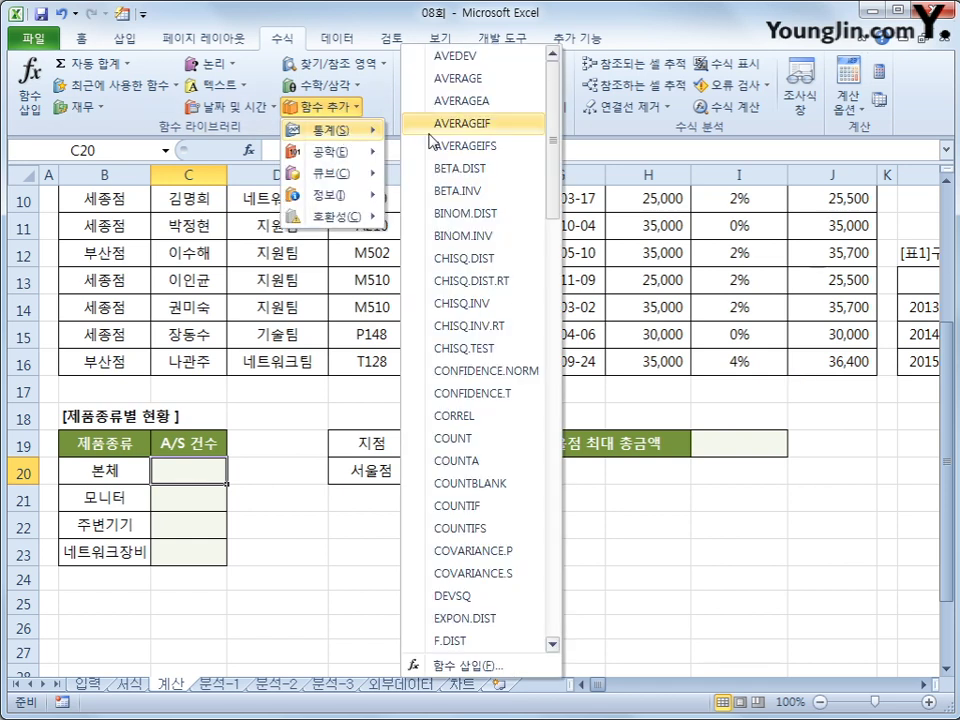
click(498, 512)
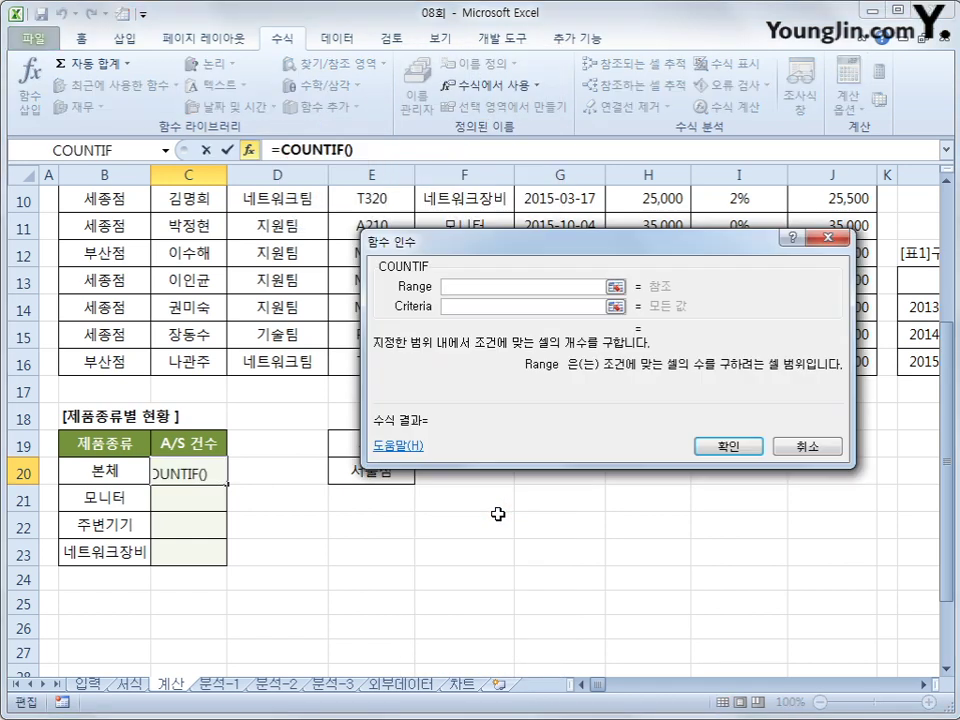
Step: Set the COUNTIF Range argument to the 제품종류 data as the absolute reference $F$4:$F$16
scroll(498, 470, up, 3)
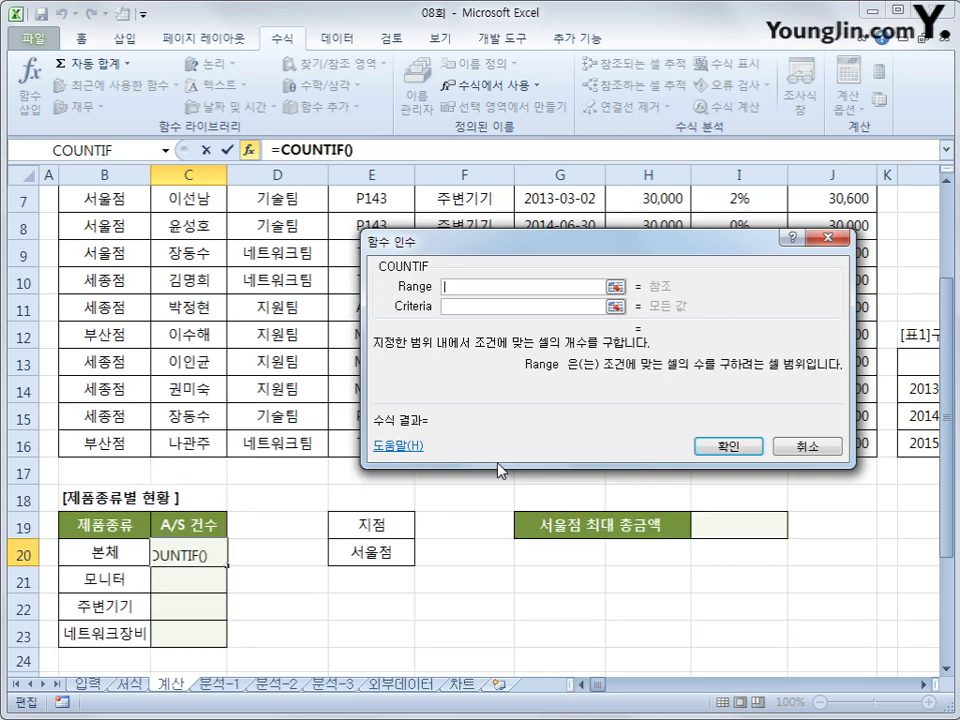
scroll(498, 470, down, 1)
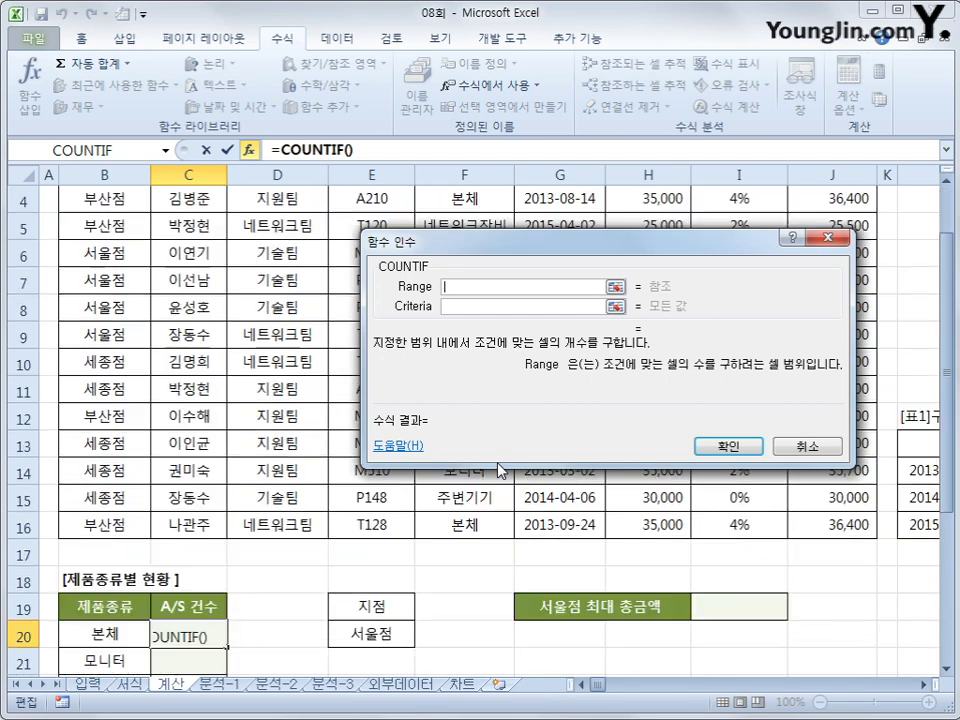
click(483, 200)
scroll(495, 253, up, 1)
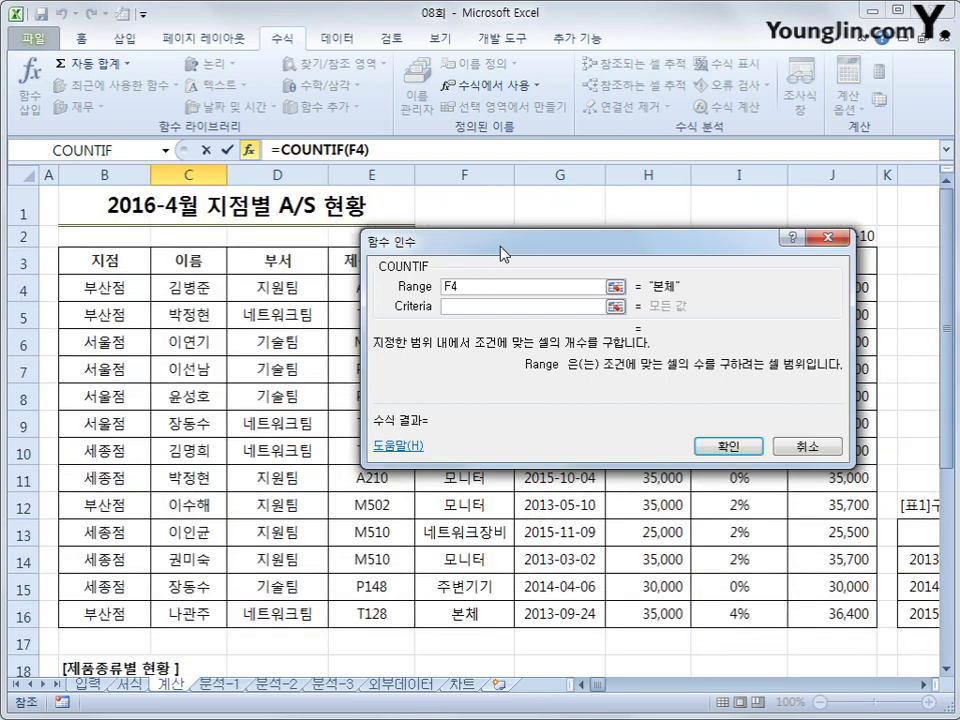
drag(495, 253, 451, 385)
drag(458, 290, 447, 609)
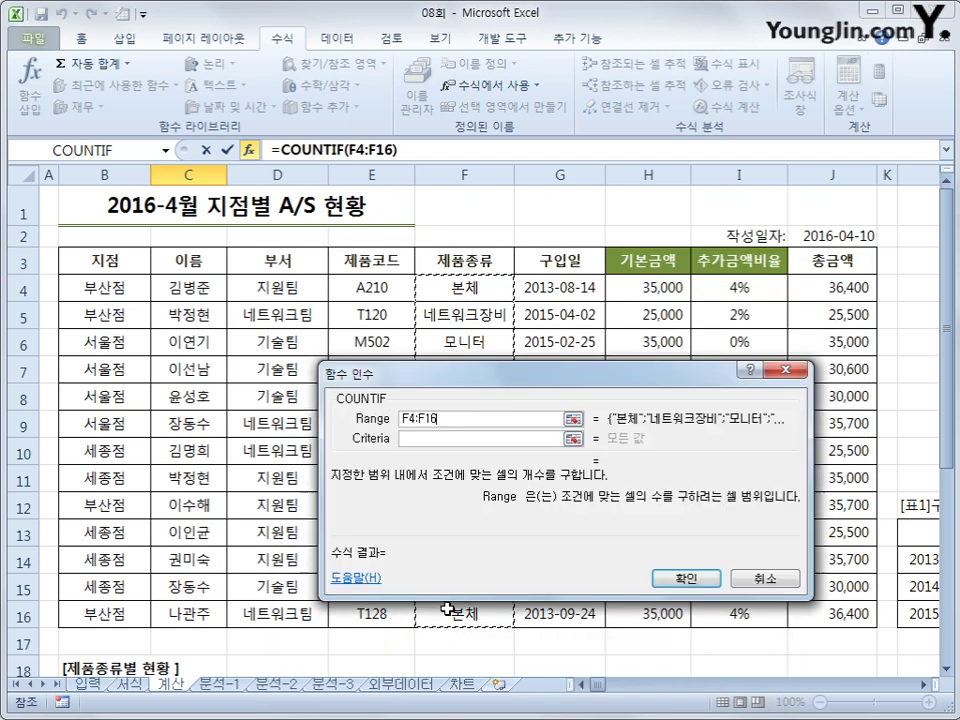
key(Tab)
scroll(407, 517, down, 2)
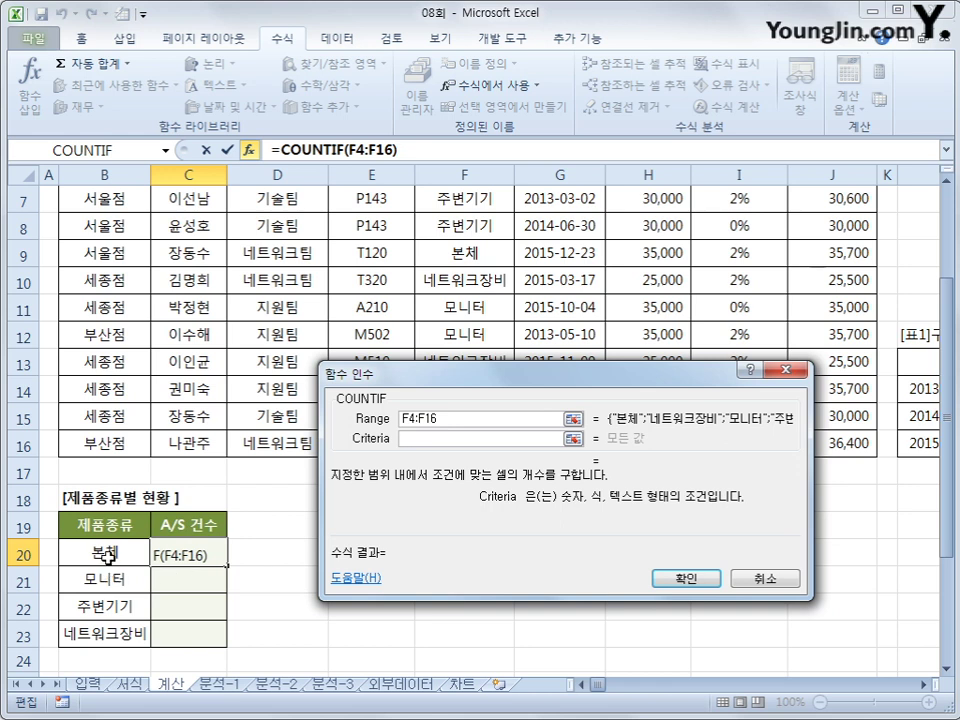
click(436, 420)
drag(436, 420, 368, 474)
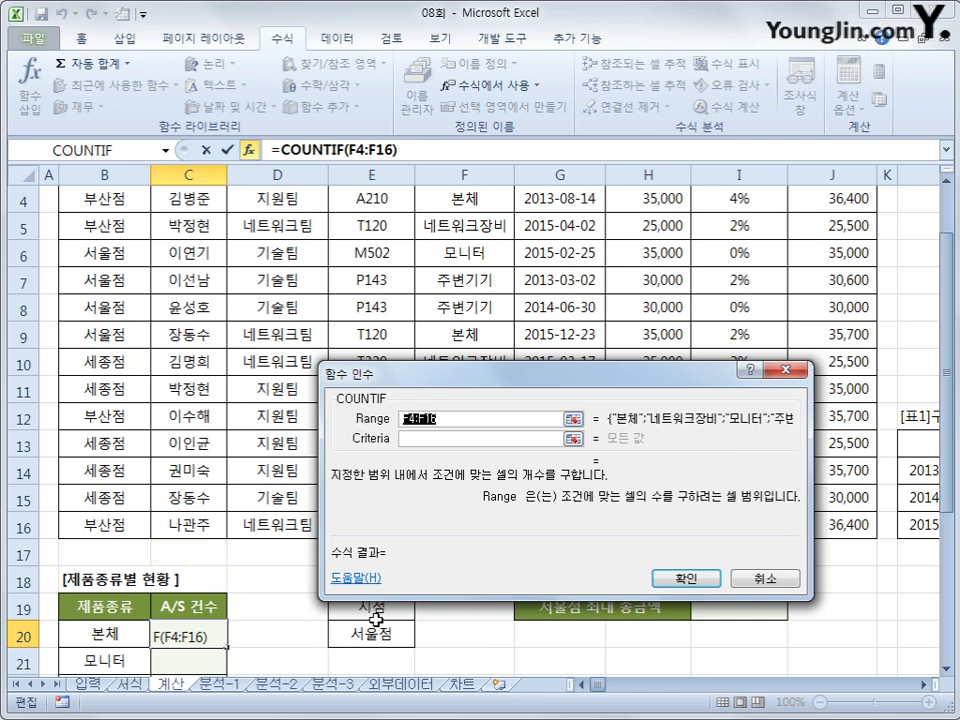
key(F4)
Step: Set the COUNTIF Criteria to B20, complete the formula and fill it down to C23
click(439, 440)
scroll(285, 531, down, 3)
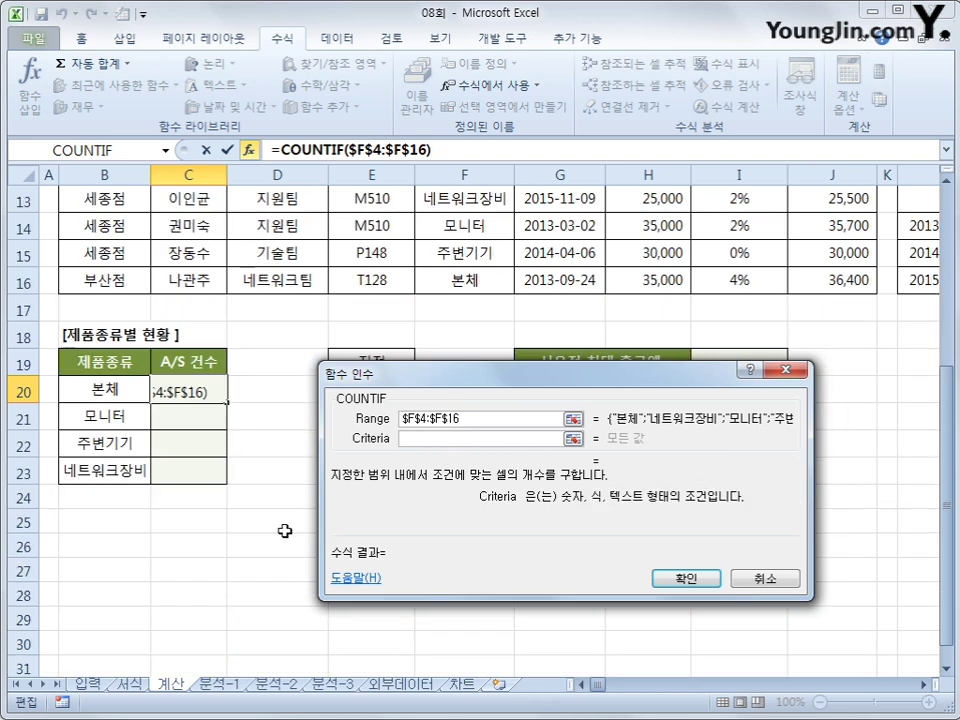
click(86, 397)
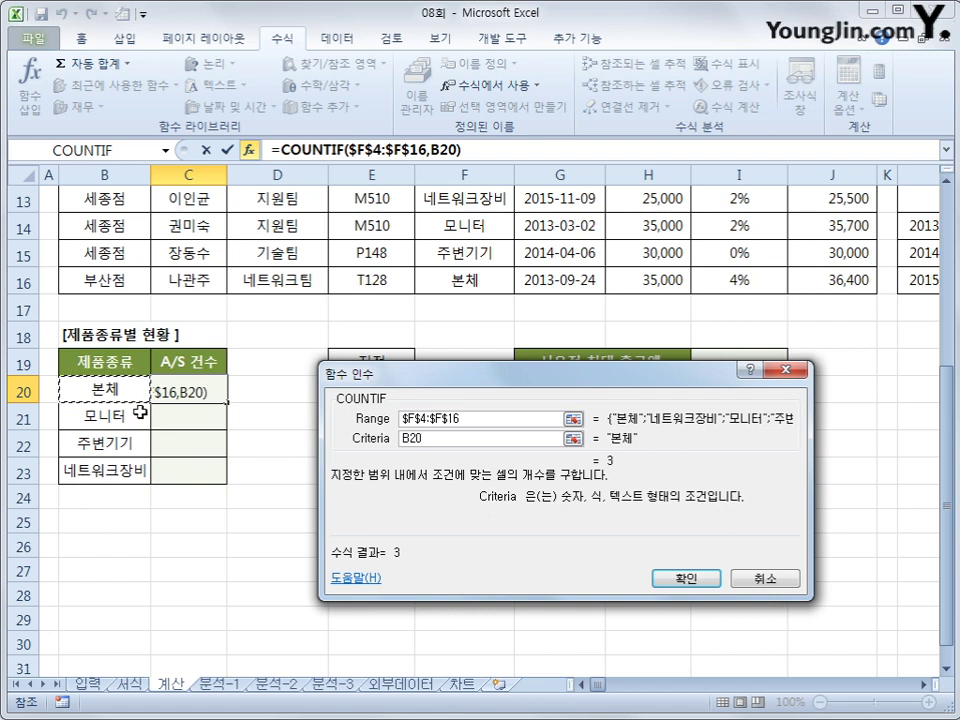
click(680, 580)
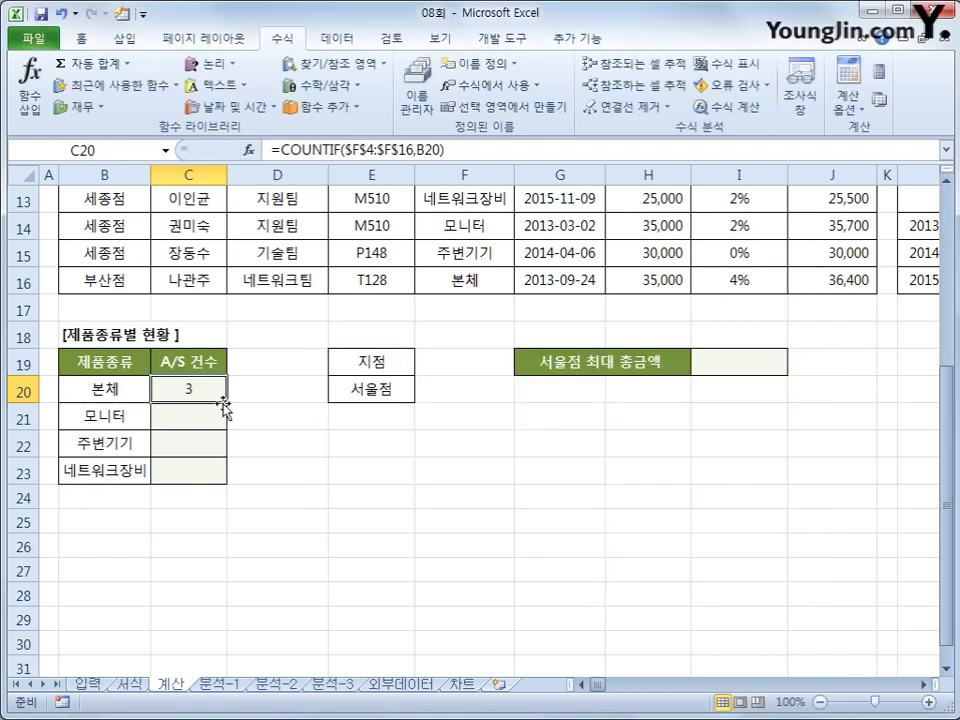
drag(225, 401, 214, 488)
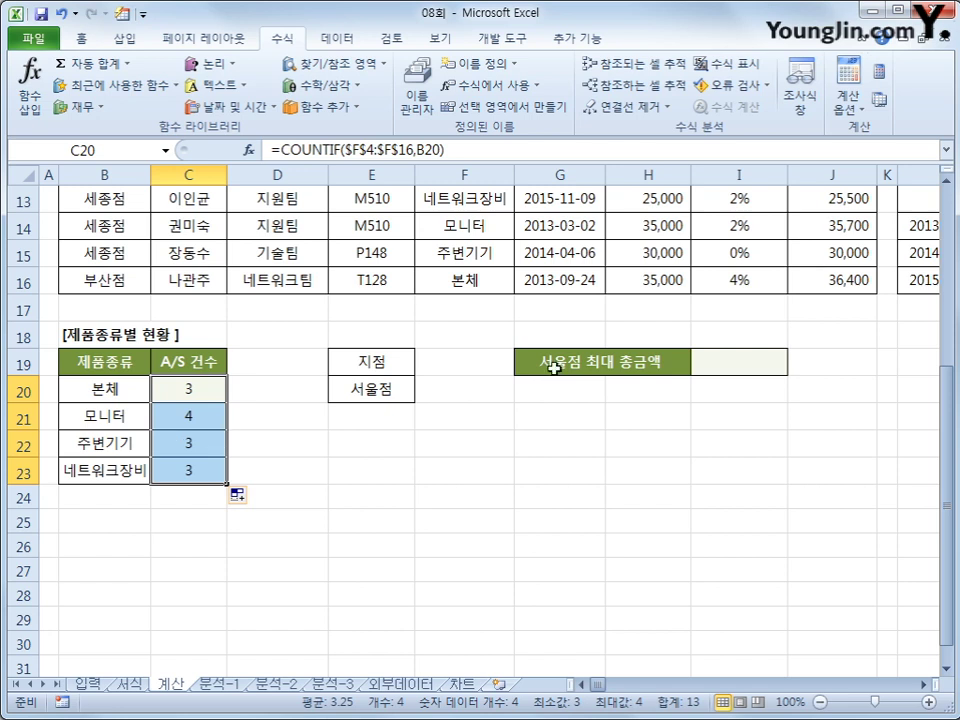
Step: Copy the 지점 header from B3 into E19 as the heading of the criteria range
click(712, 364)
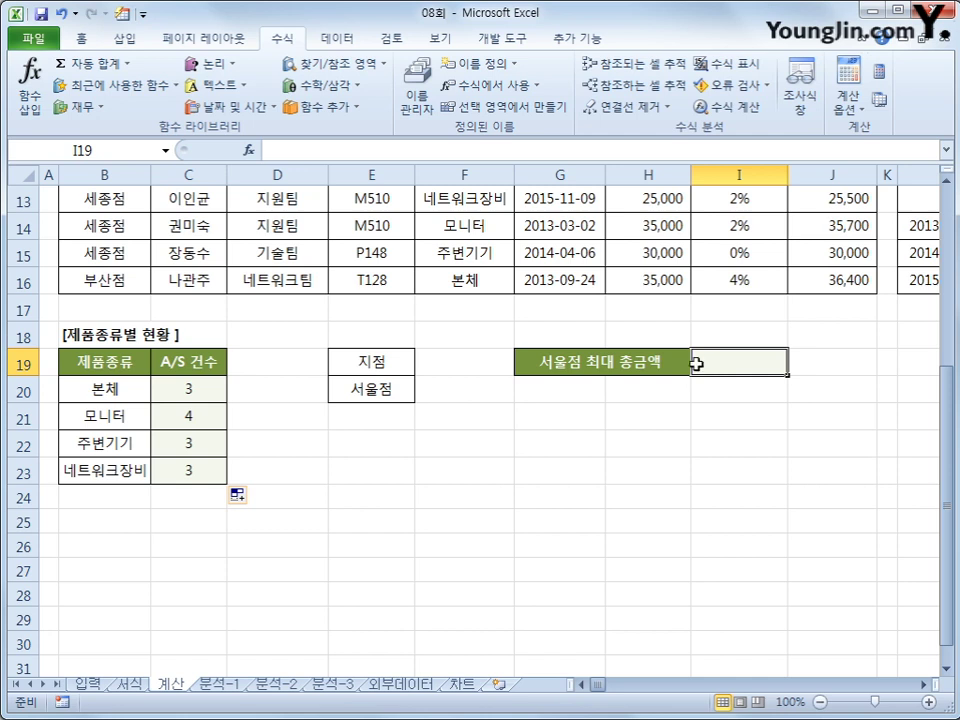
click(397, 369)
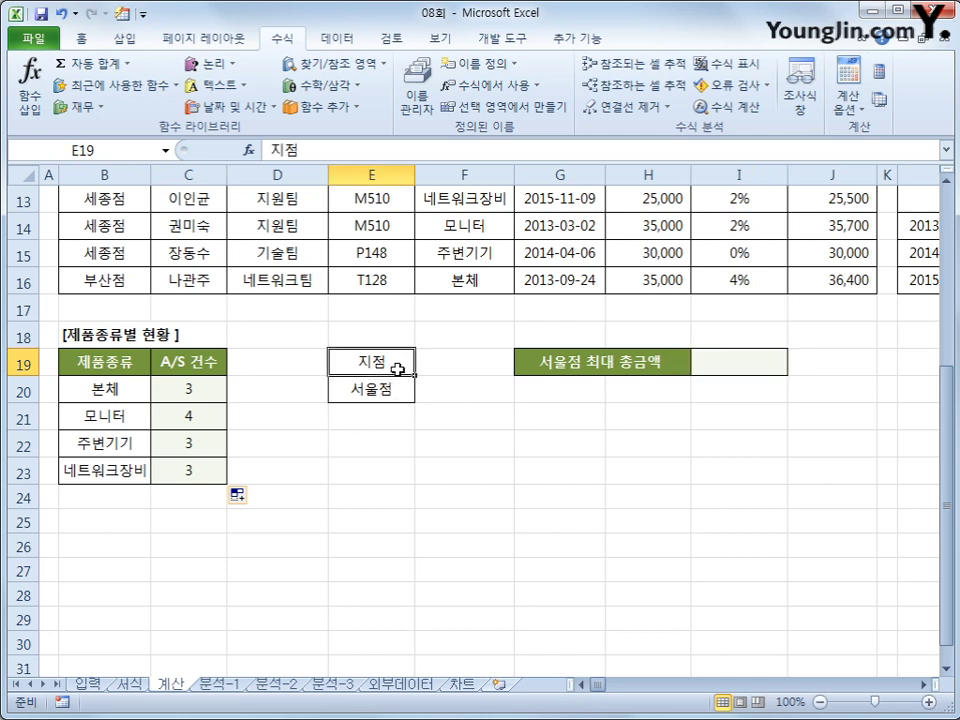
scroll(397, 369, up, 2)
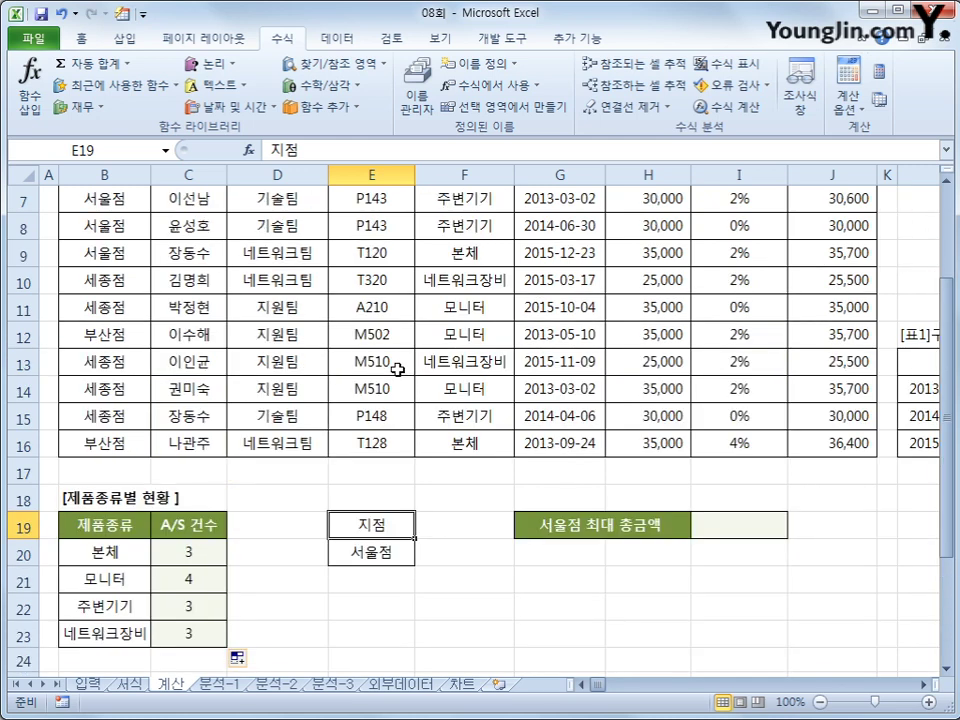
scroll(397, 369, up, 2)
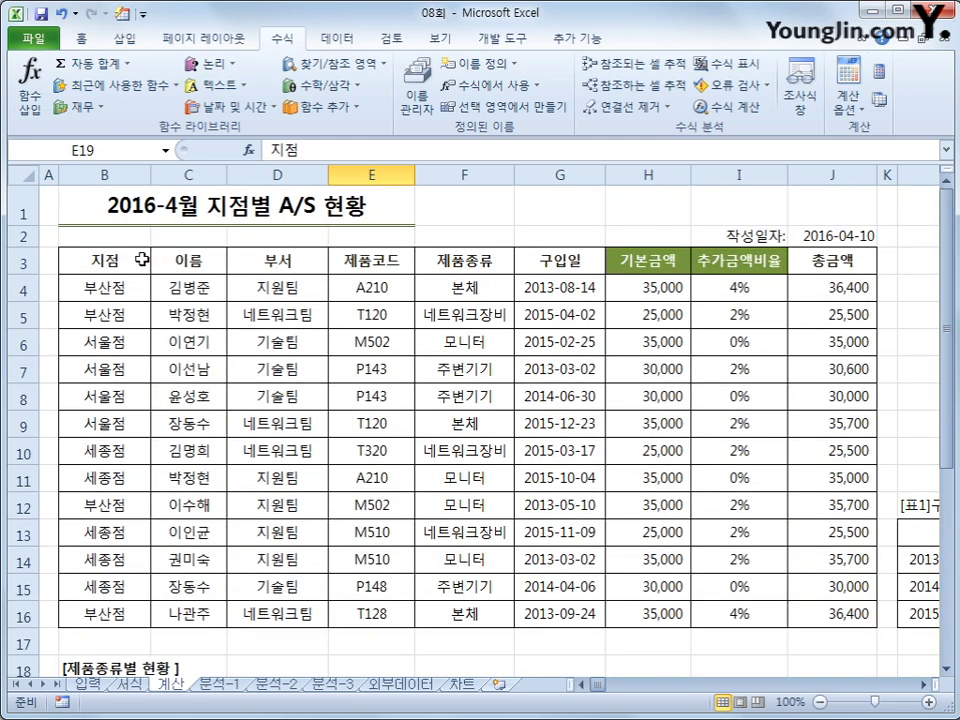
click(141, 259)
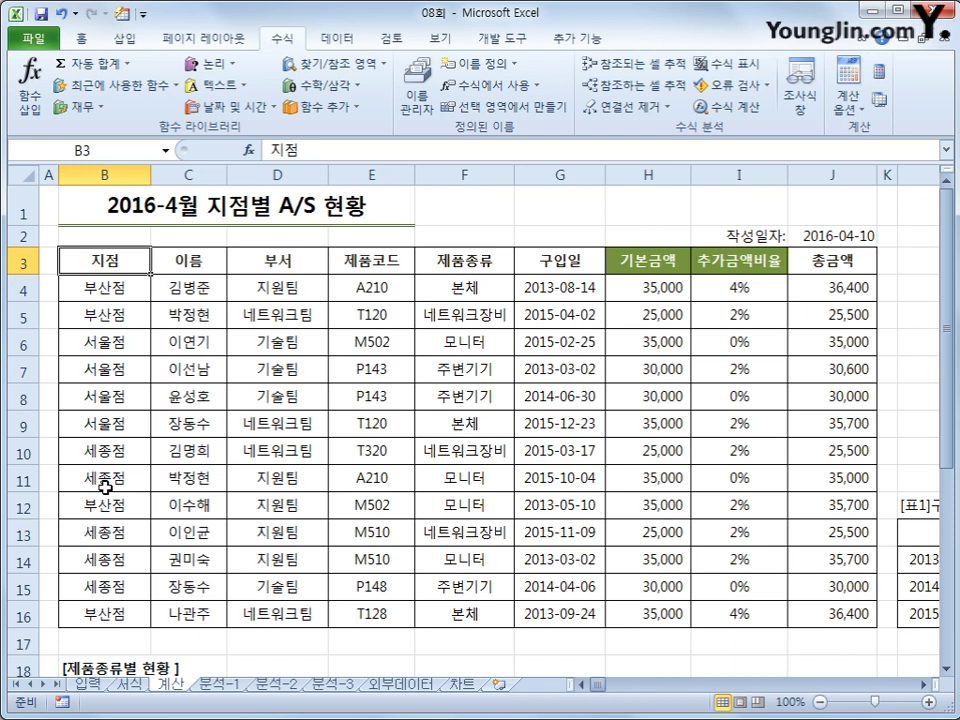
key(ctrl+c)
scroll(150, 485, down, 2)
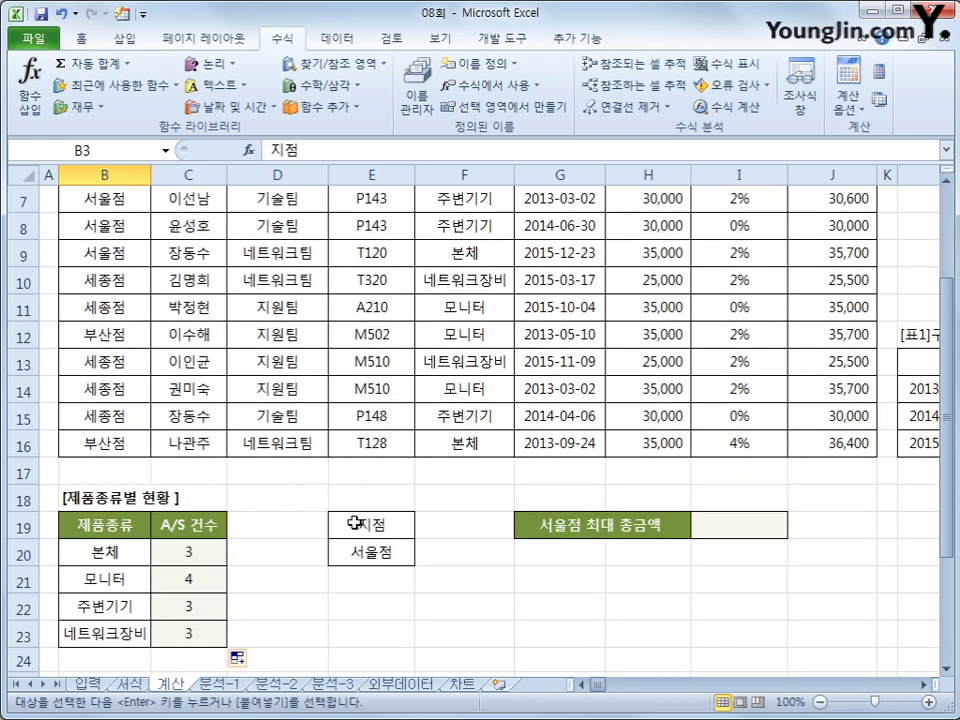
click(371, 523)
key(ctrl+v)
Step: Copy 서울점 from B9 into E20 as the condition under the 지점 heading
click(80, 253)
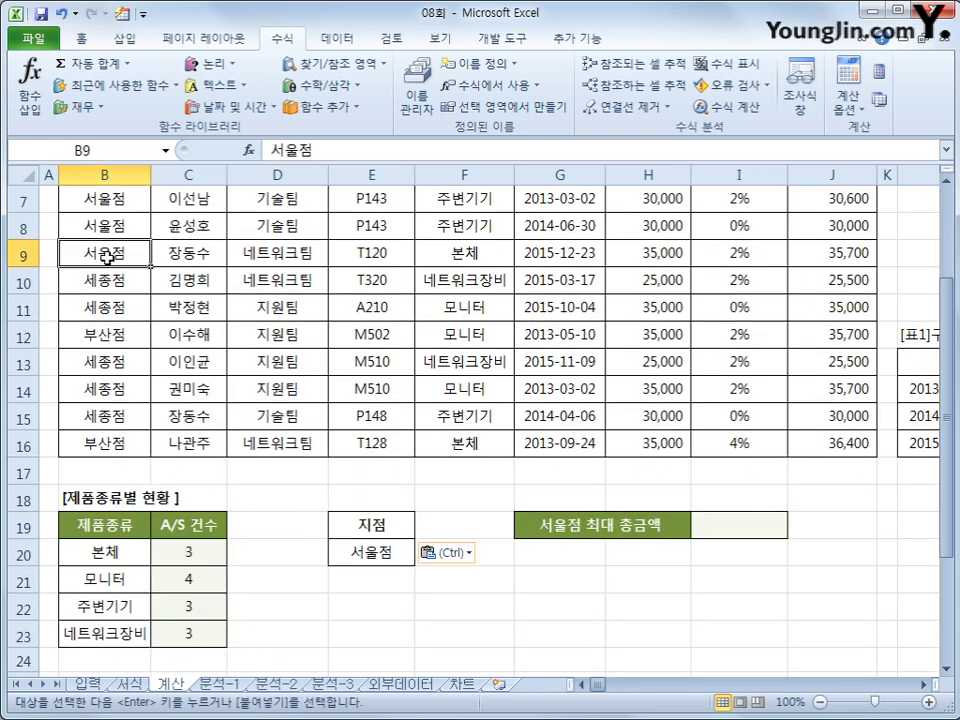
key(ctrl+c)
click(366, 563)
key(ctrl+v)
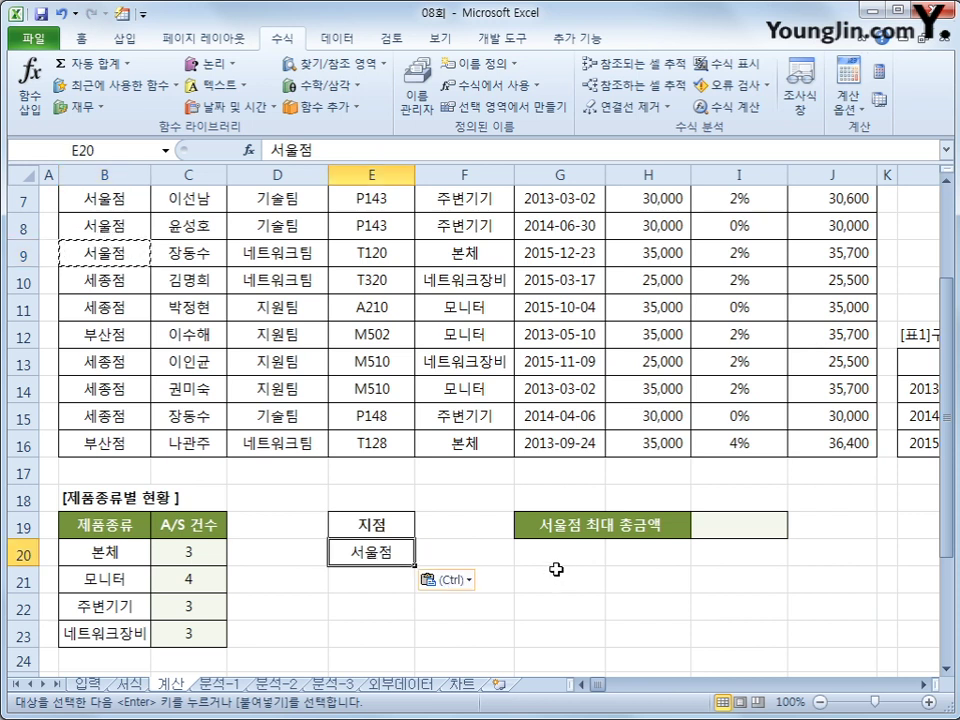
Step: Insert the DSUM function from the 데이터베이스 category in I19, the cell for 서울점 최대 총금액
click(735, 522)
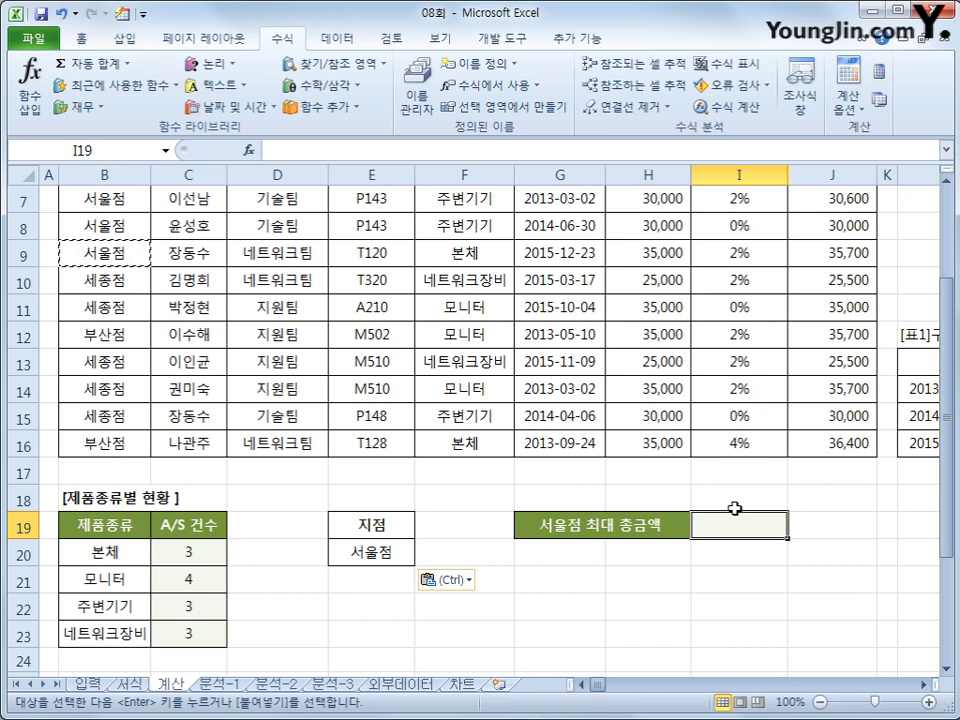
click(250, 150)
click(507, 418)
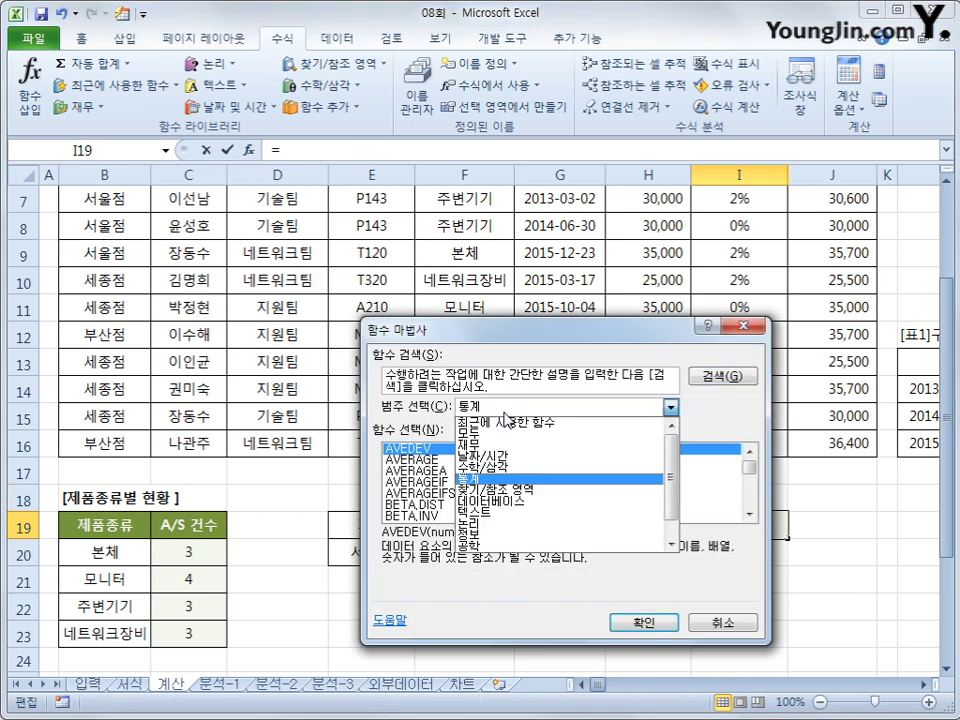
click(492, 500)
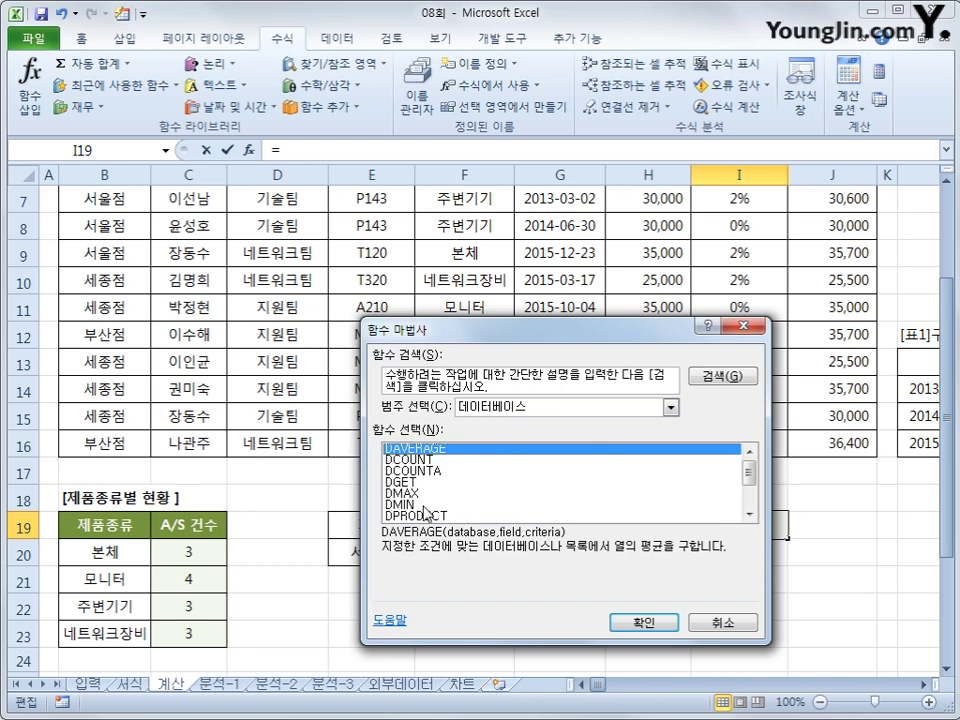
drag(750, 476, 752, 506)
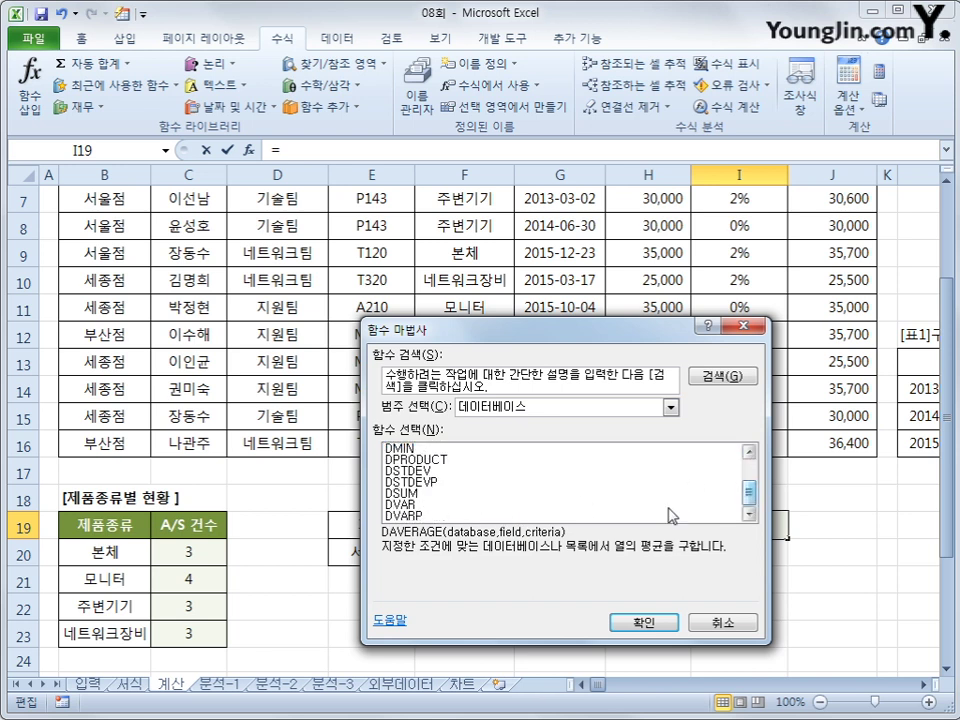
click(520, 492)
click(640, 622)
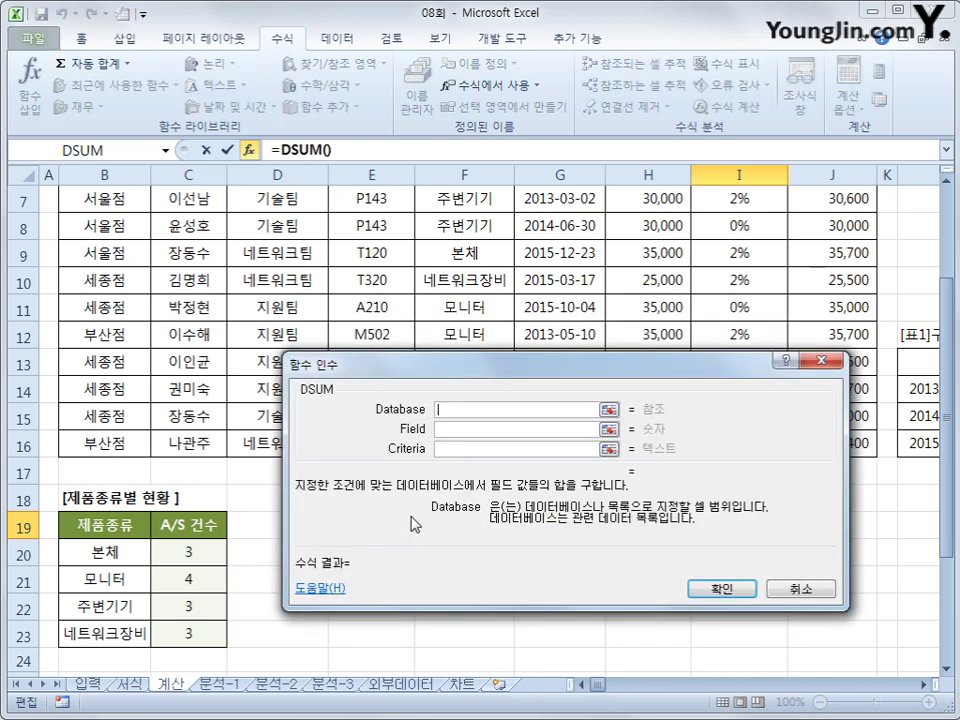
Step: Set the DSUM Database argument to B3:J16 and its Field argument to the 총금액 header J3
scroll(189, 311, up, 2)
drag(103, 263, 806, 614)
click(491, 430)
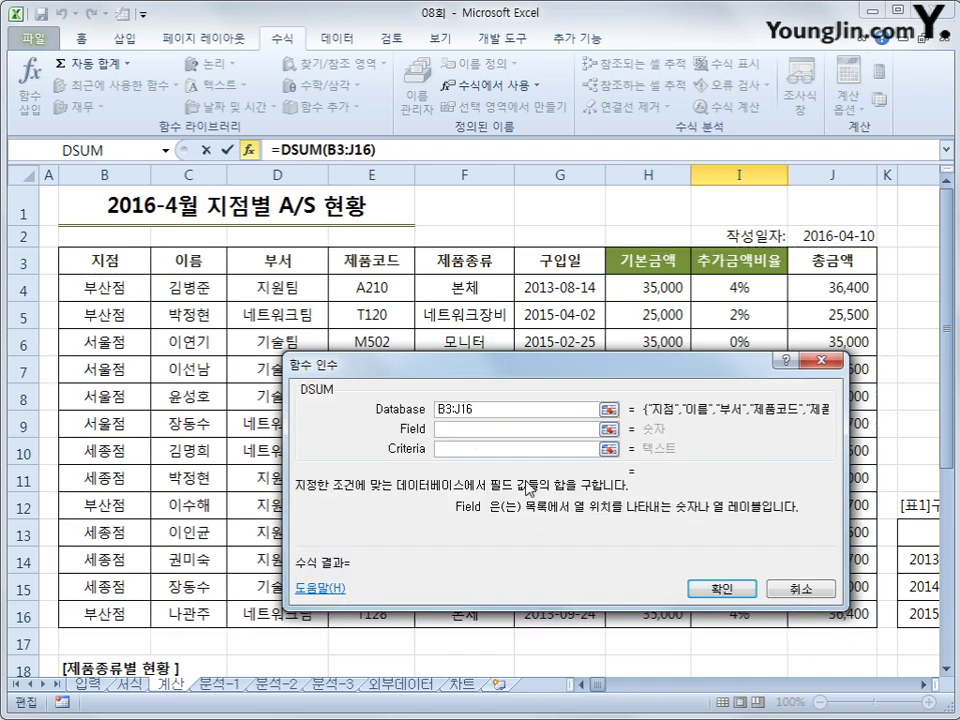
scroll(524, 490, down, 1)
drag(513, 372, 497, 352)
scroll(737, 216, up, 1)
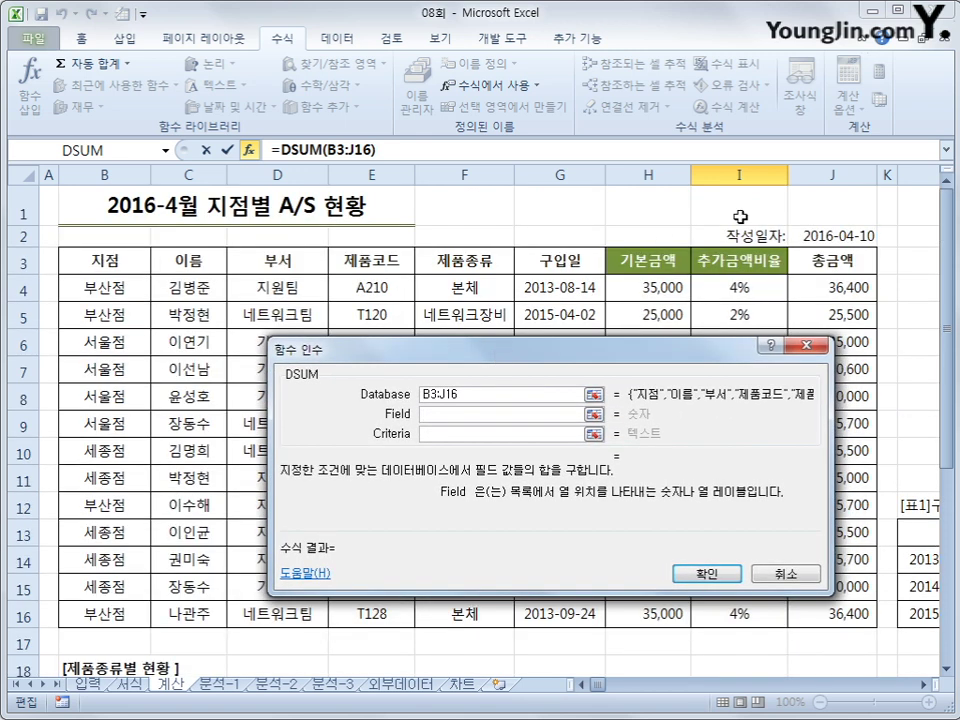
click(803, 257)
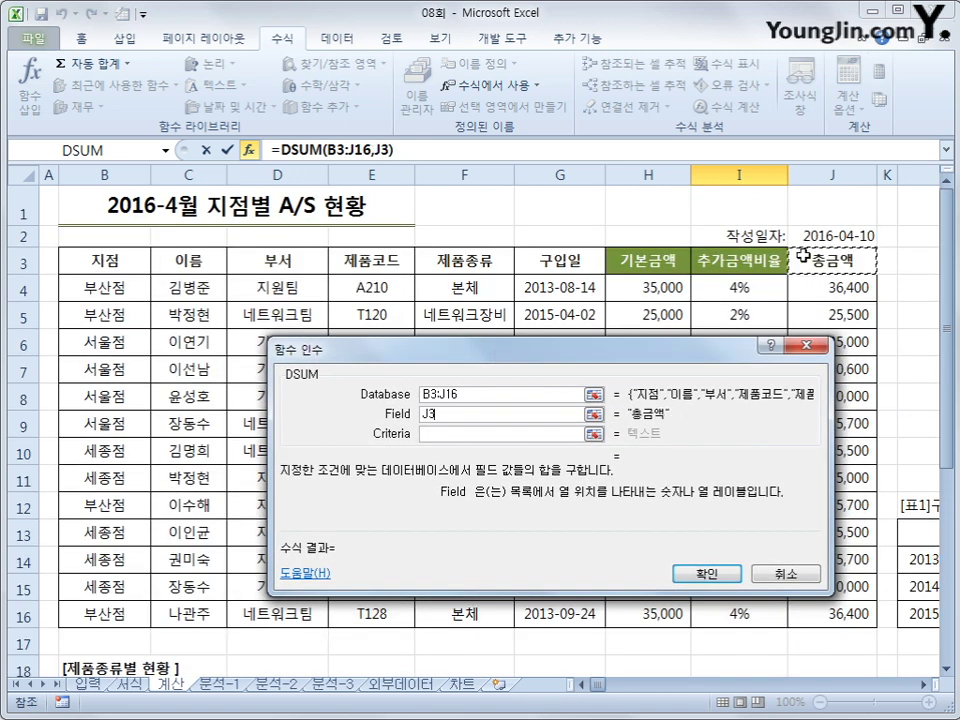
Step: Set the DSUM Criteria argument to the 지점 condition range E19:E20
click(496, 435)
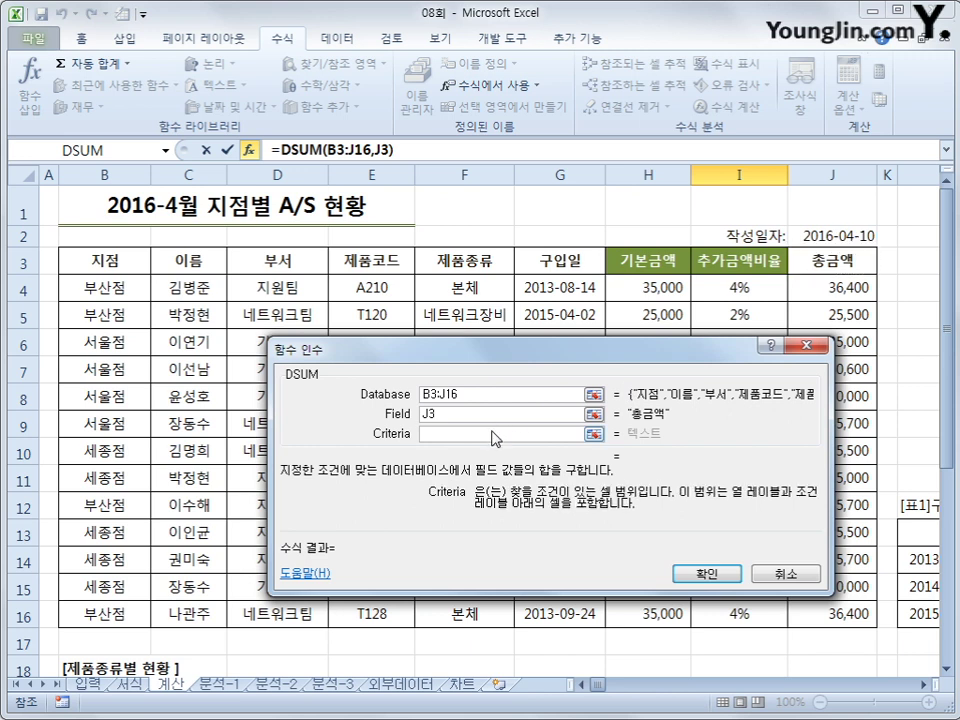
scroll(467, 628, down, 1)
drag(392, 611, 395, 636)
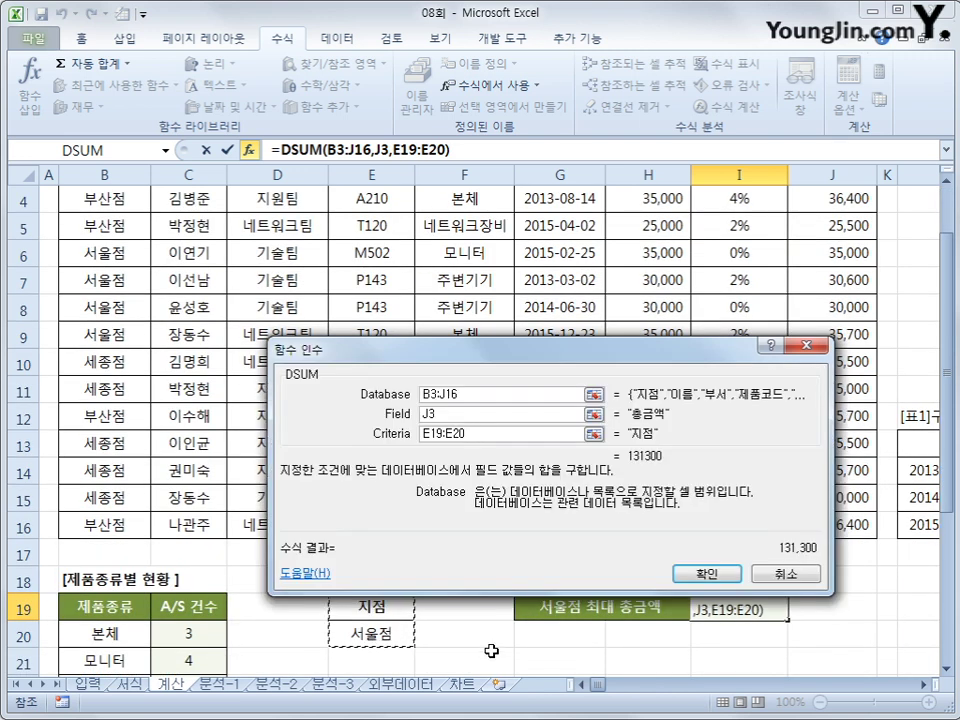
Step: Finish the DSUM formula in I19 and wrap it in ROUND with -3 digits to round to thousands
click(733, 577)
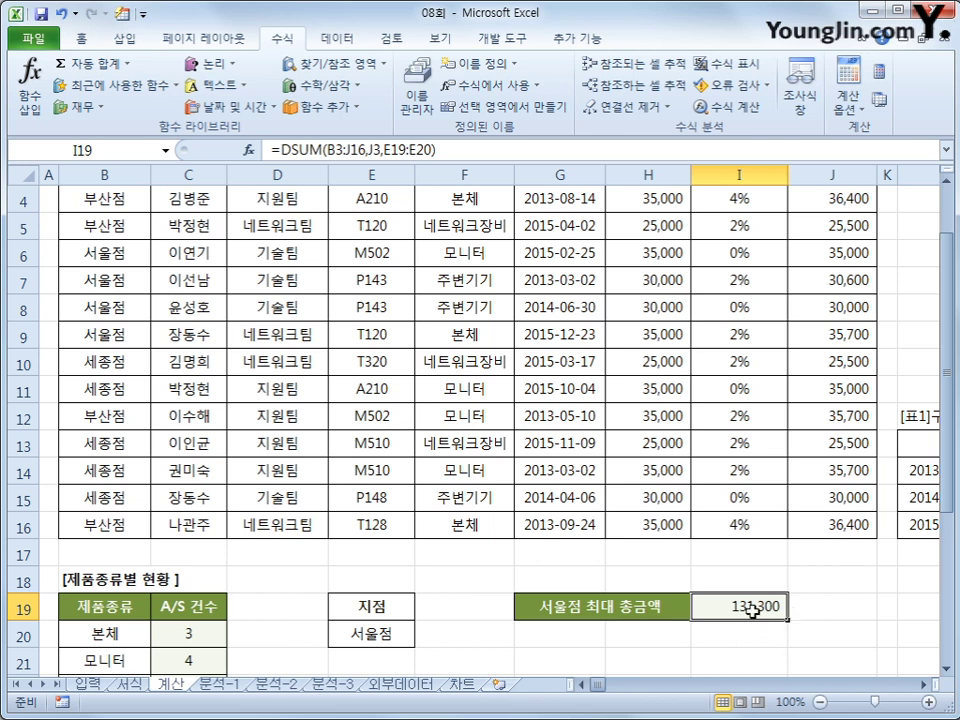
click(280, 150)
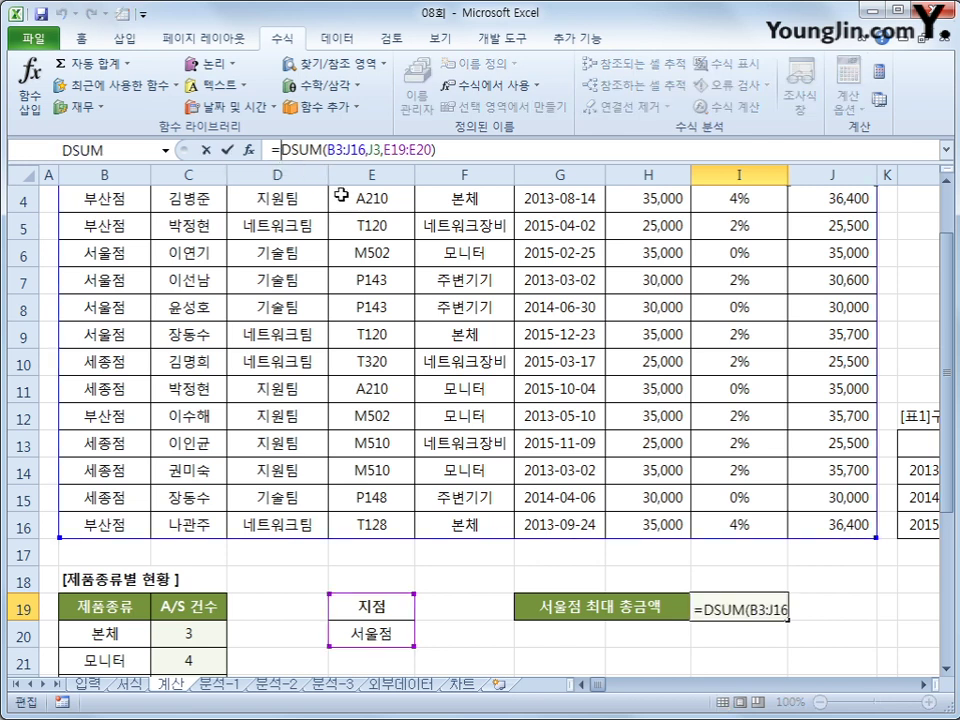
text(ㄱ)
key(BackSpace)
text(roun)
key(Tab)
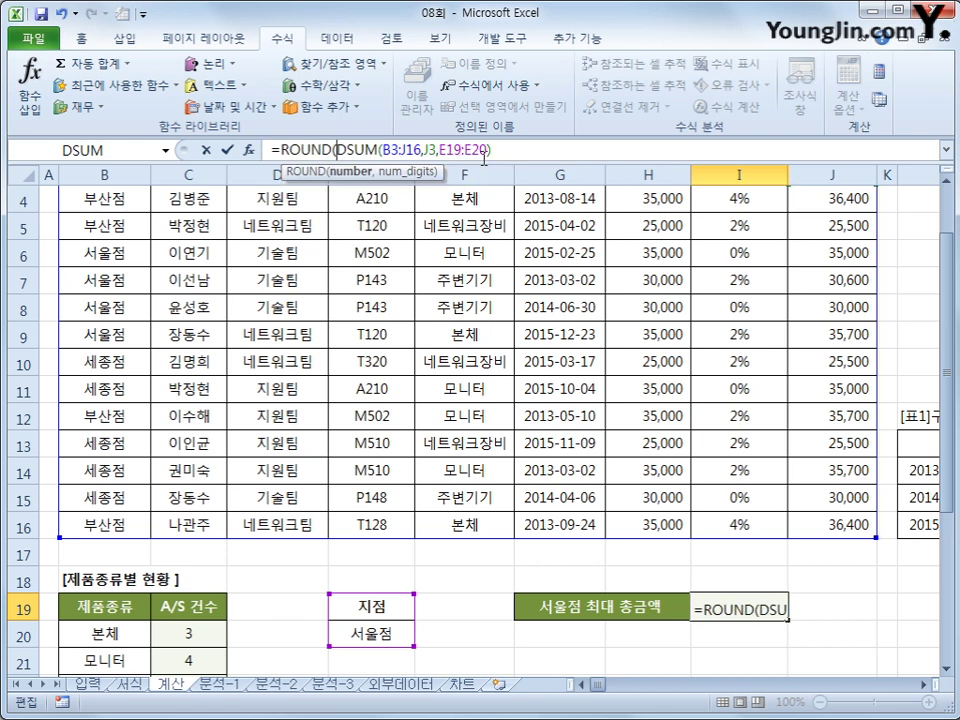
click(527, 155)
text(,-)
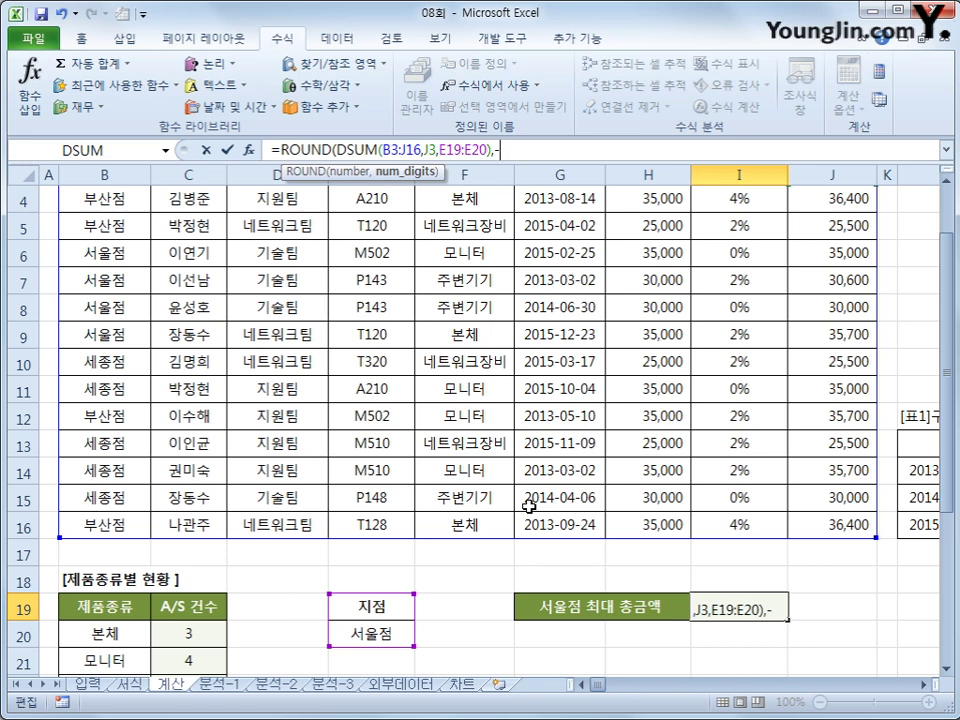
text(3))
key(Return)
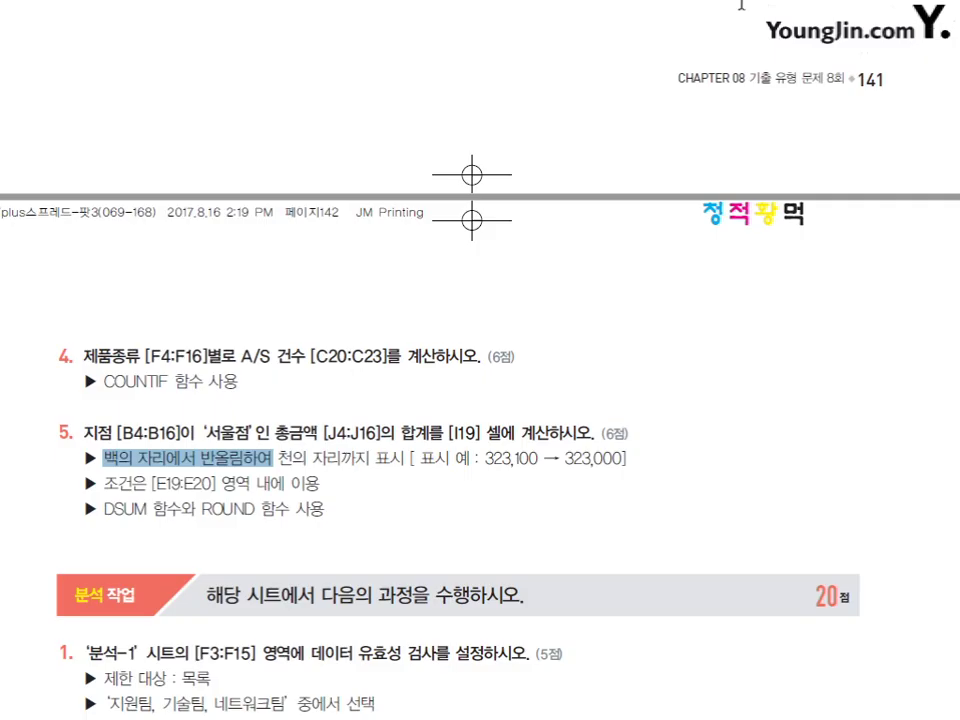
Step: Switch to the exam sheet and read 분석작업 tasks 1 and 2 on data validation and sorting for the 분석-1 sheet
scroll(843, 438, down, 6)
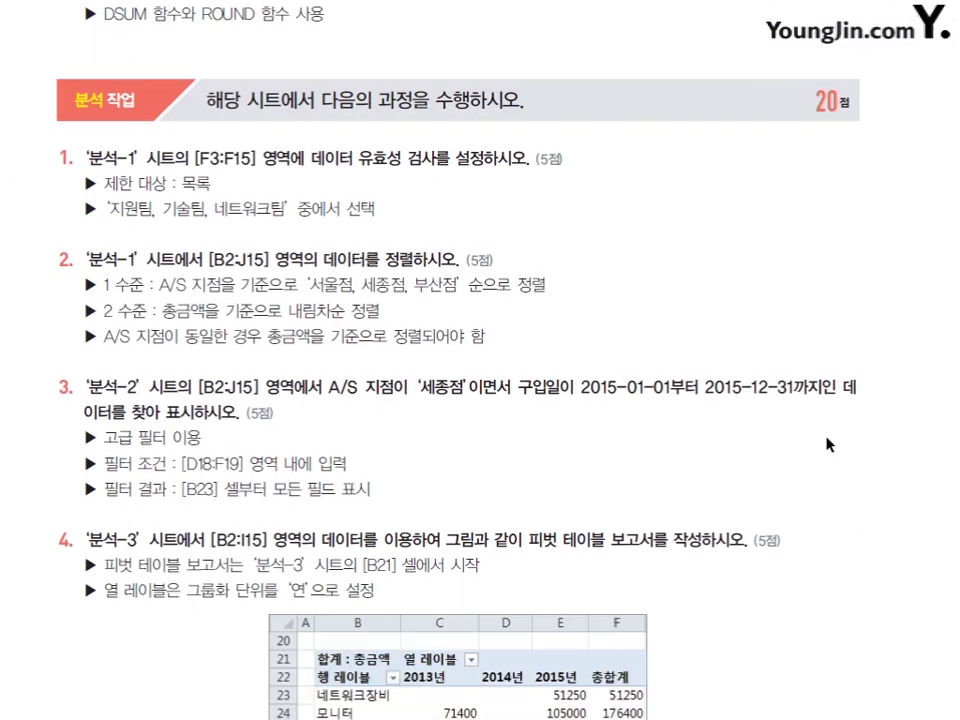
scroll(826, 443, up, 1)
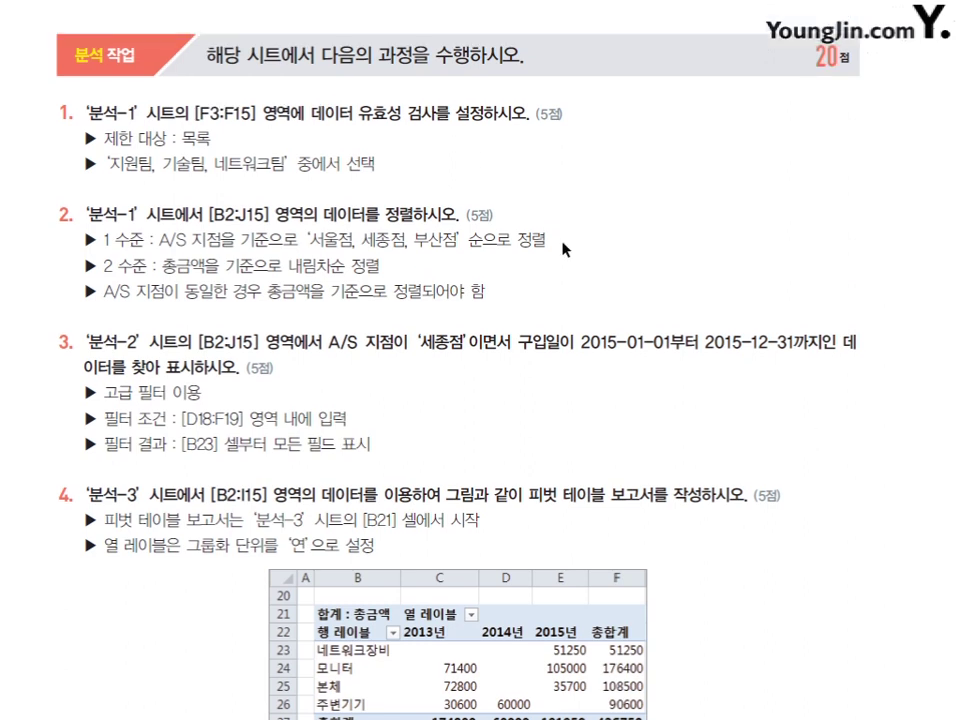
drag(311, 113, 428, 115)
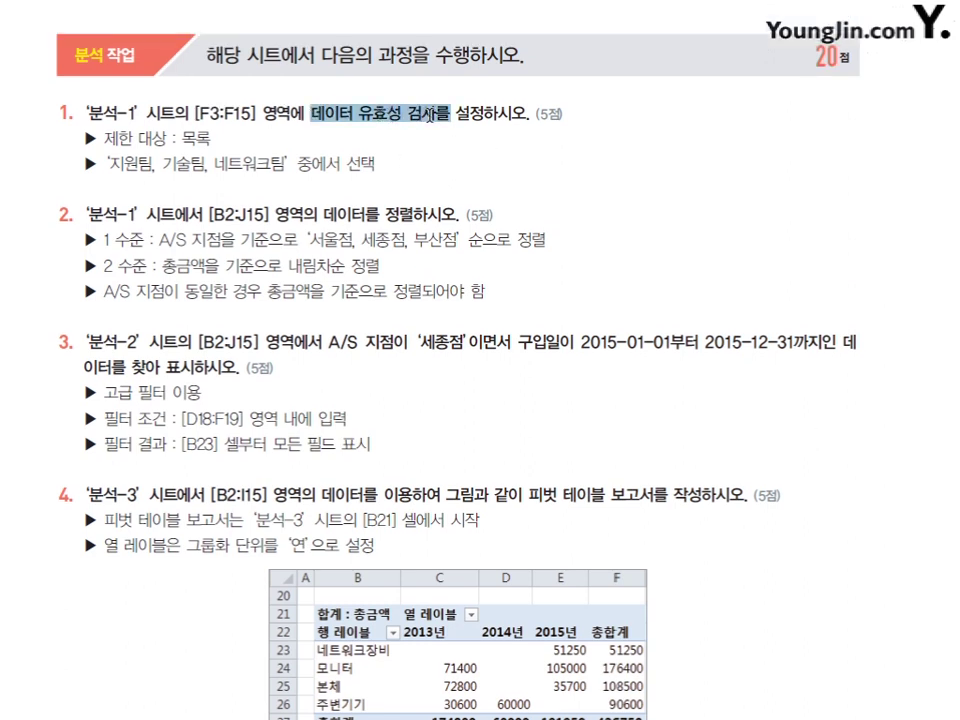
drag(181, 138, 213, 141)
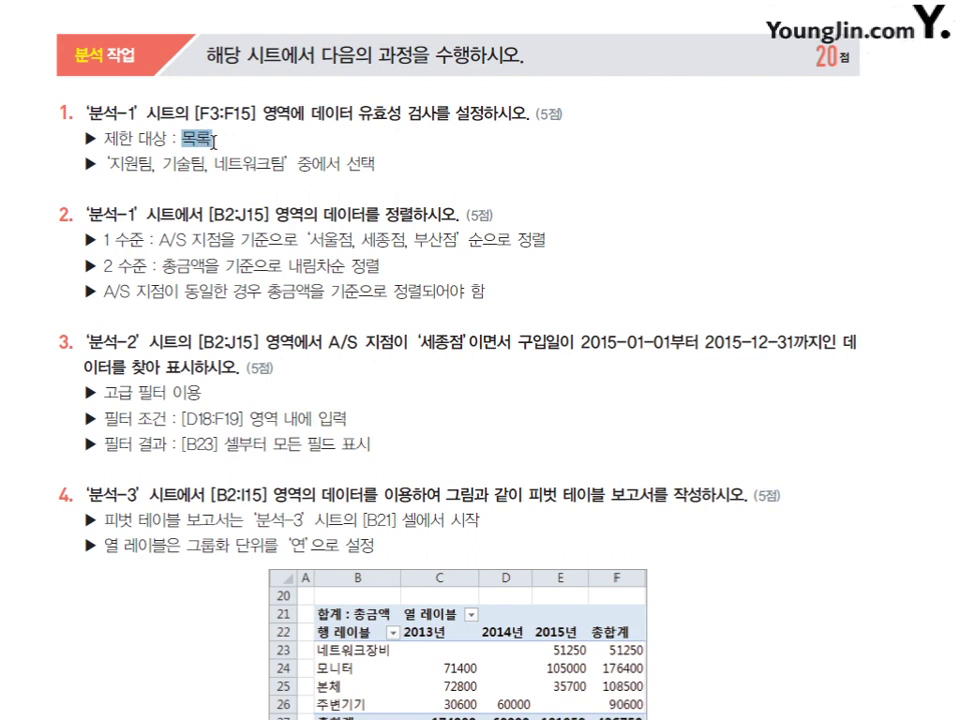
drag(94, 164, 287, 164)
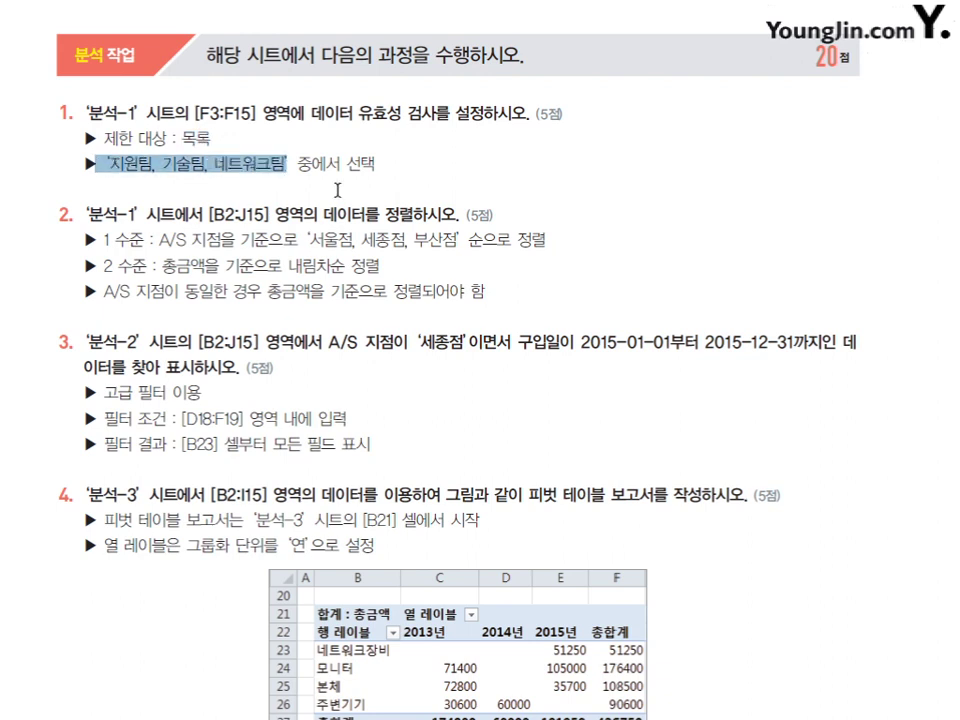
click(373, 187)
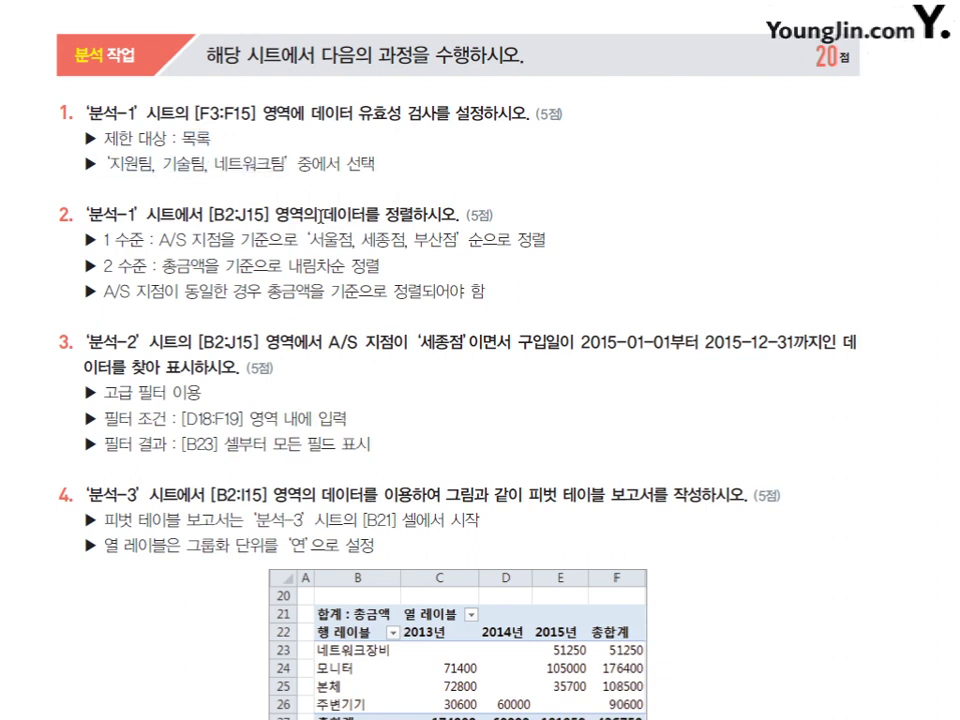
drag(323, 214, 459, 214)
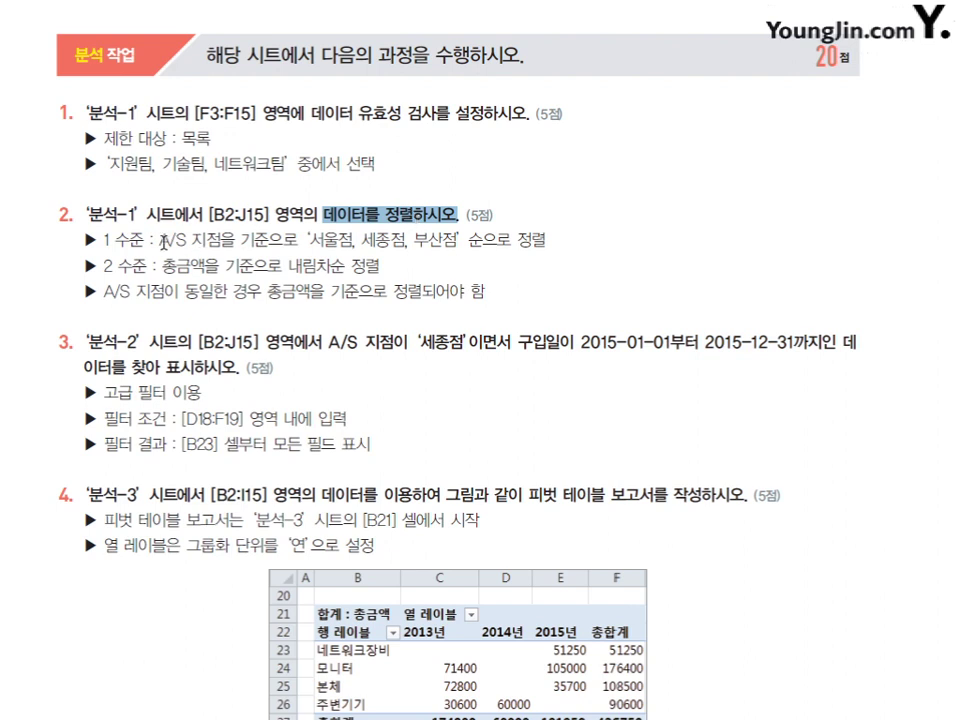
drag(159, 240, 471, 241)
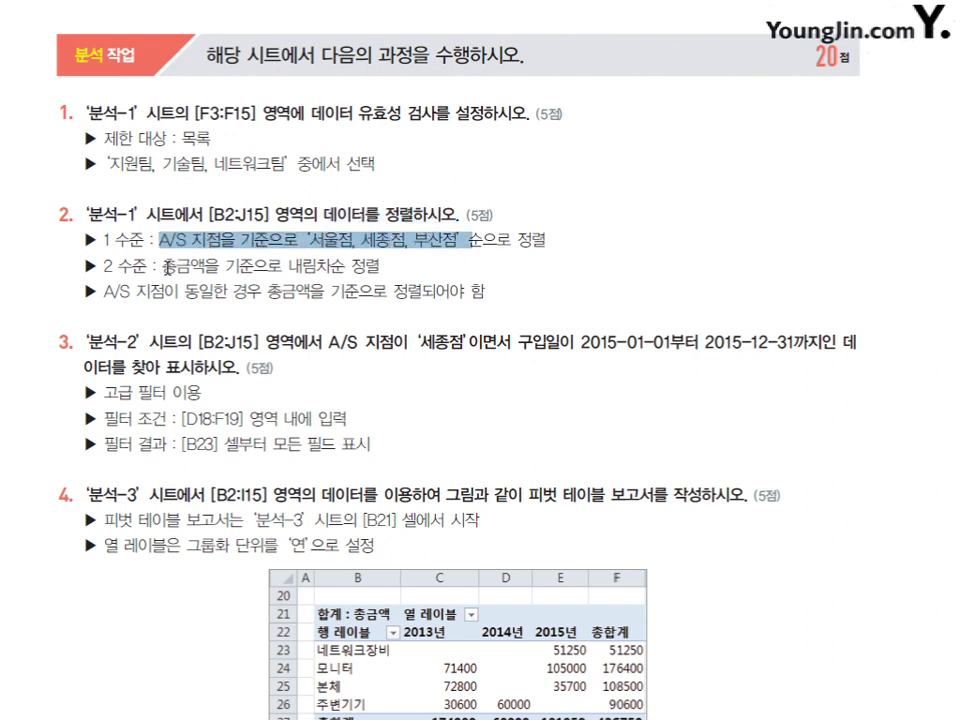
drag(163, 266, 349, 272)
click(459, 274)
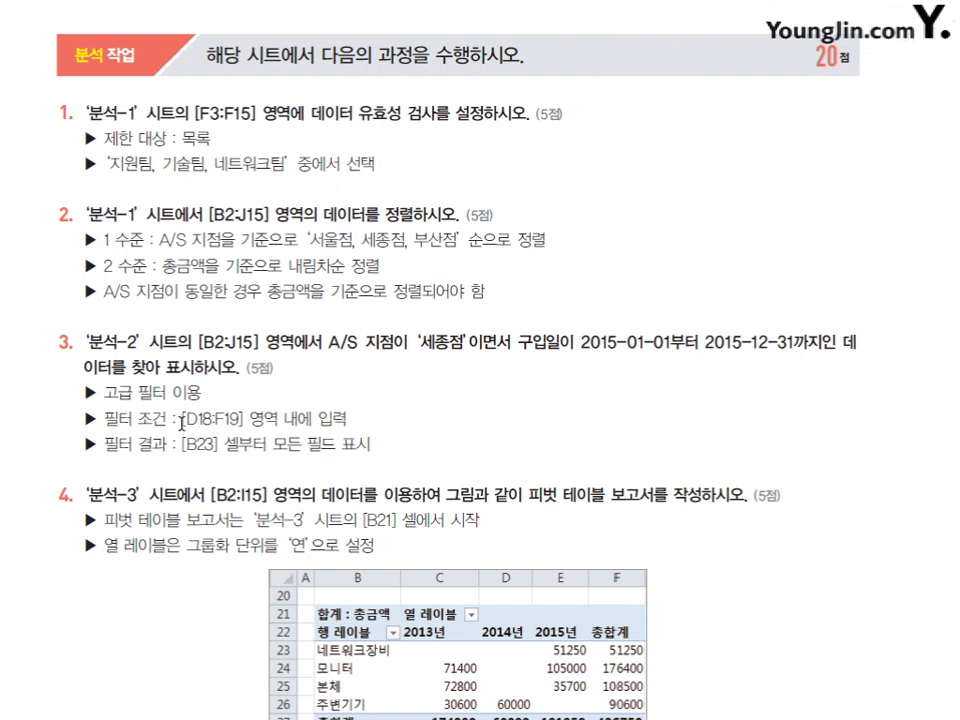
Step: Read 분석작업 task 3 on the advanced filter conditions and output, and task 4 on the pivot table grouping
drag(181, 420, 349, 422)
click(352, 422)
drag(329, 342, 440, 347)
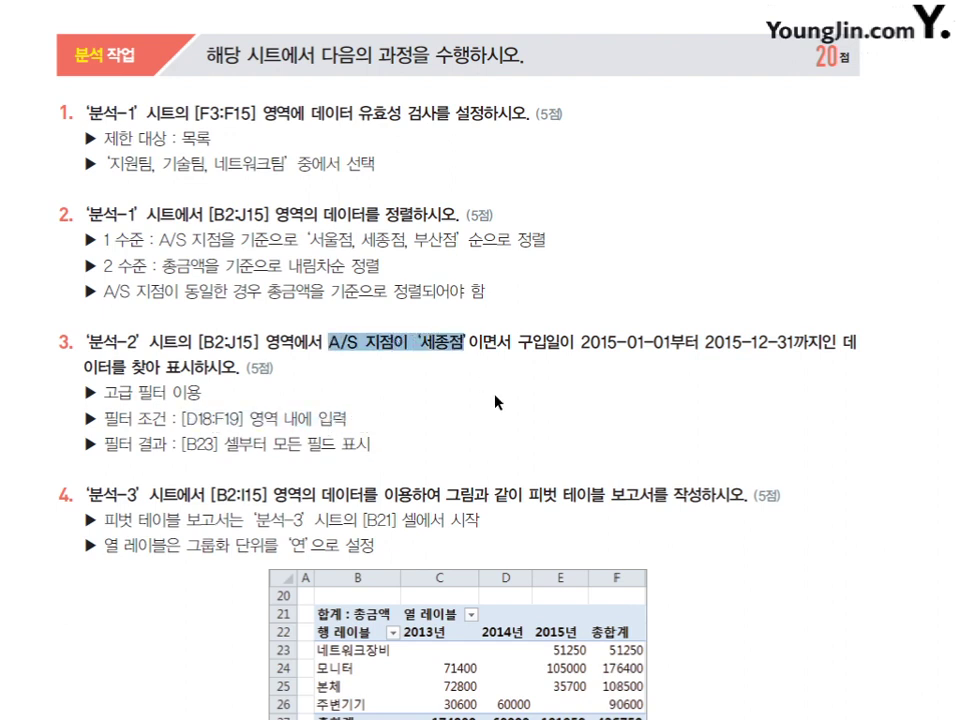
click(534, 341)
drag(519, 341, 793, 353)
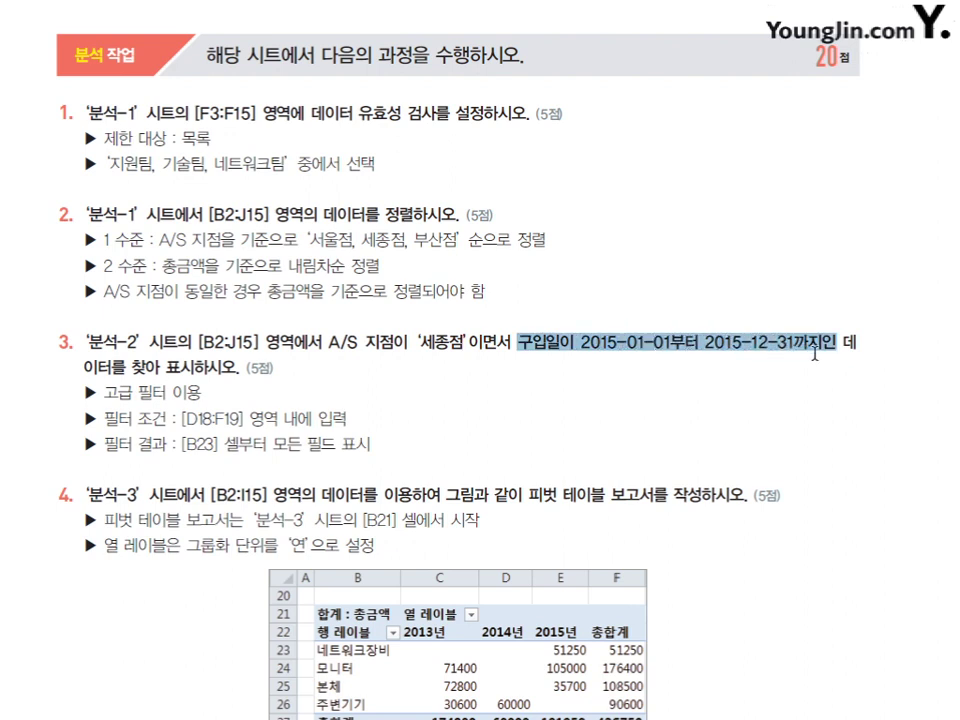
click(818, 395)
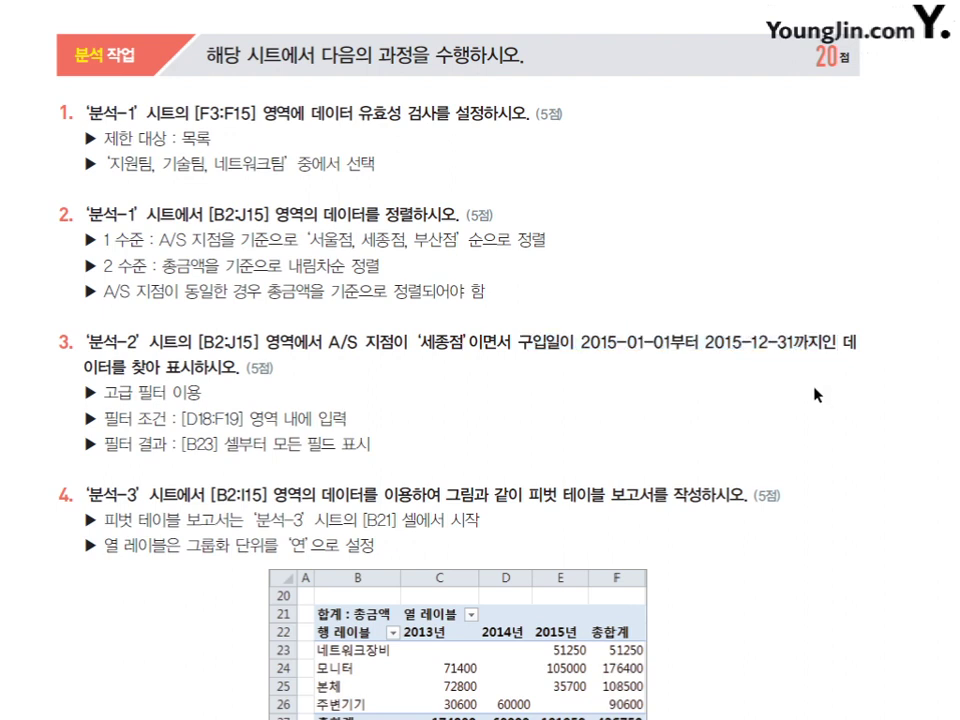
drag(270, 444, 428, 458)
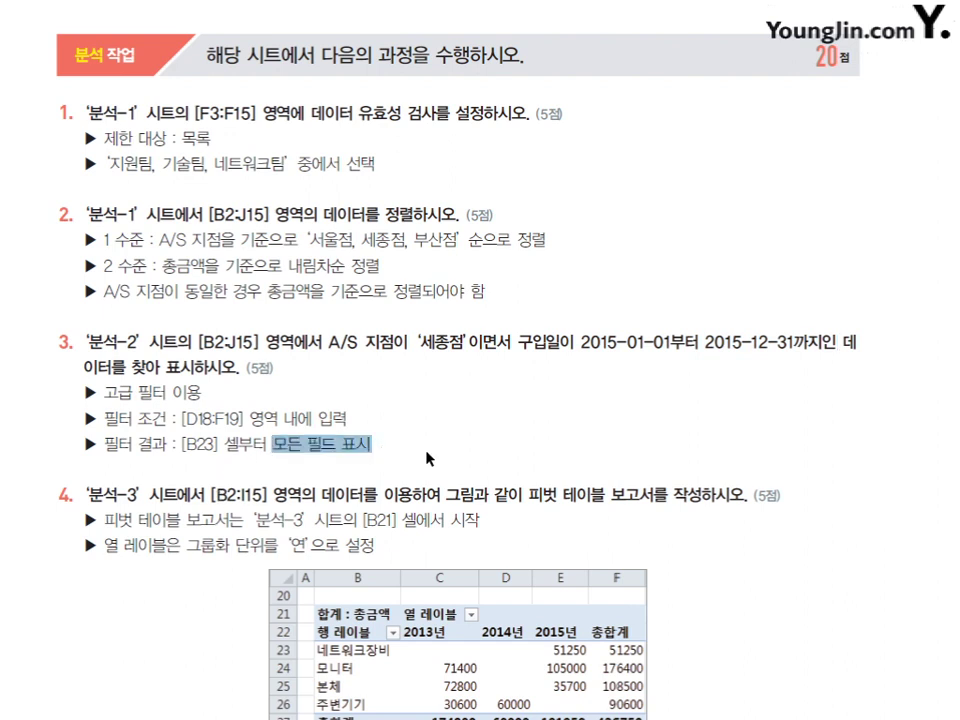
click(428, 458)
scroll(418, 452, down, 2)
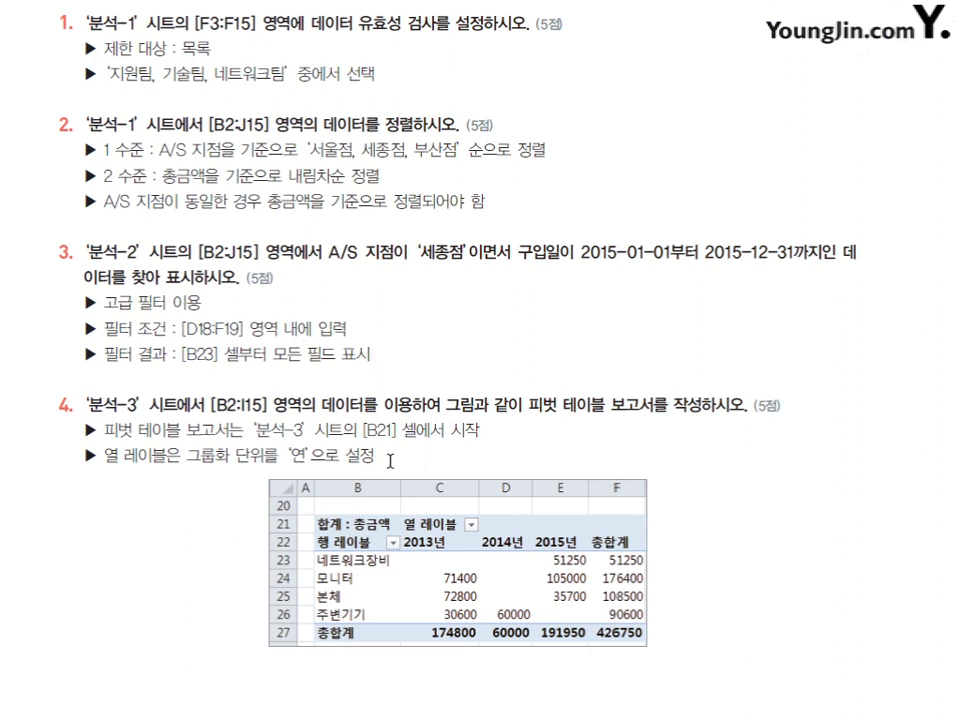
drag(103, 456, 316, 458)
click(452, 456)
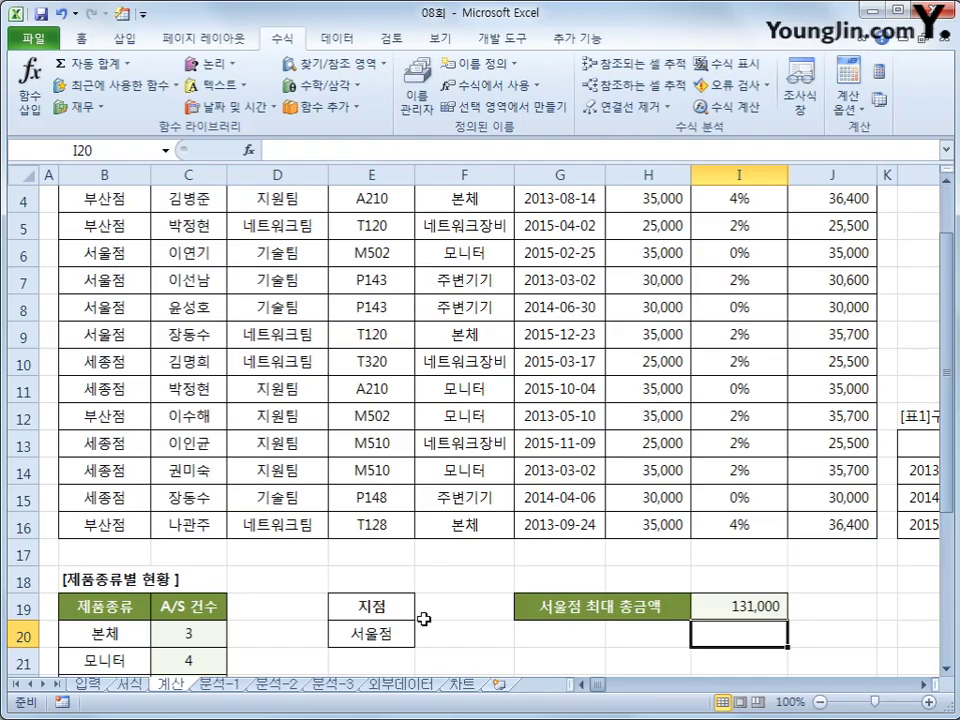
Step: On the 분석-1 sheet, start data validation for the 부서 cells F3:F15 with 목록 as the allowed type
click(230, 686)
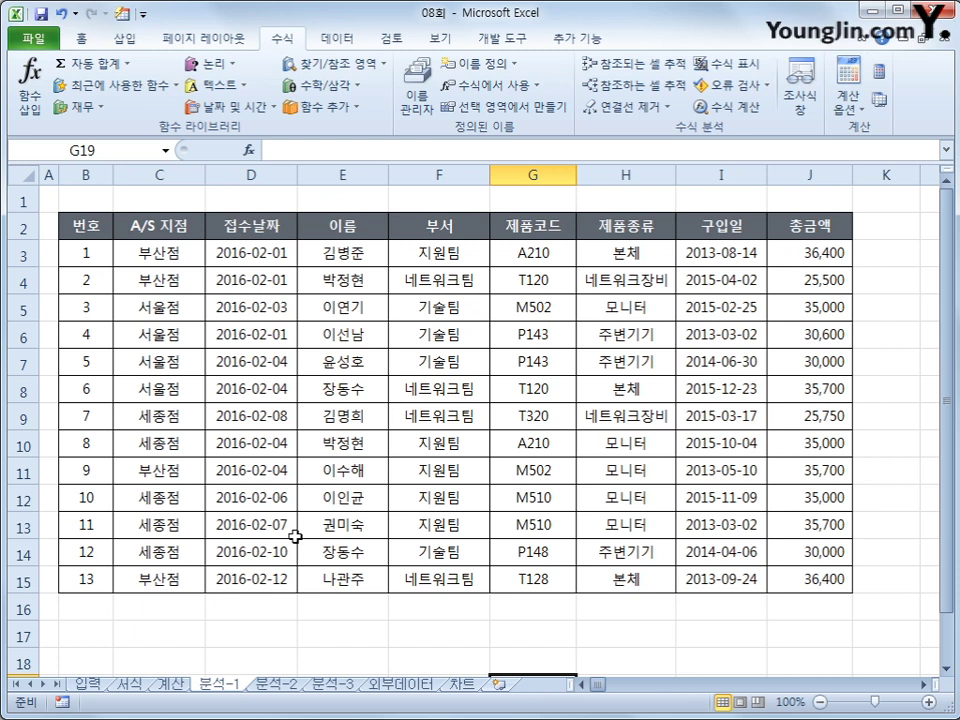
drag(456, 253, 437, 580)
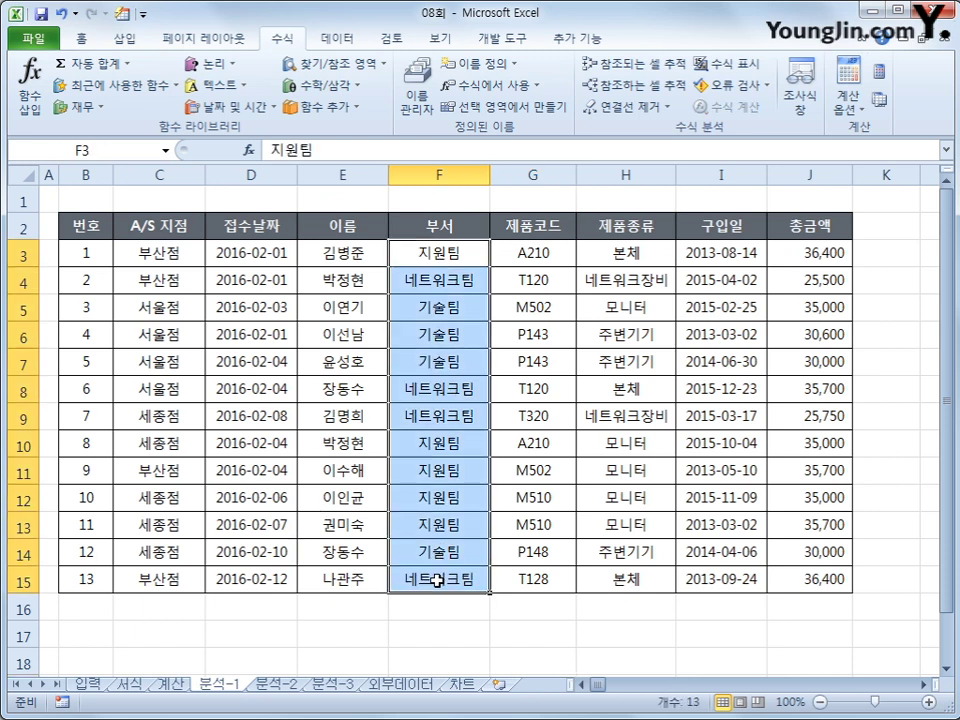
click(337, 38)
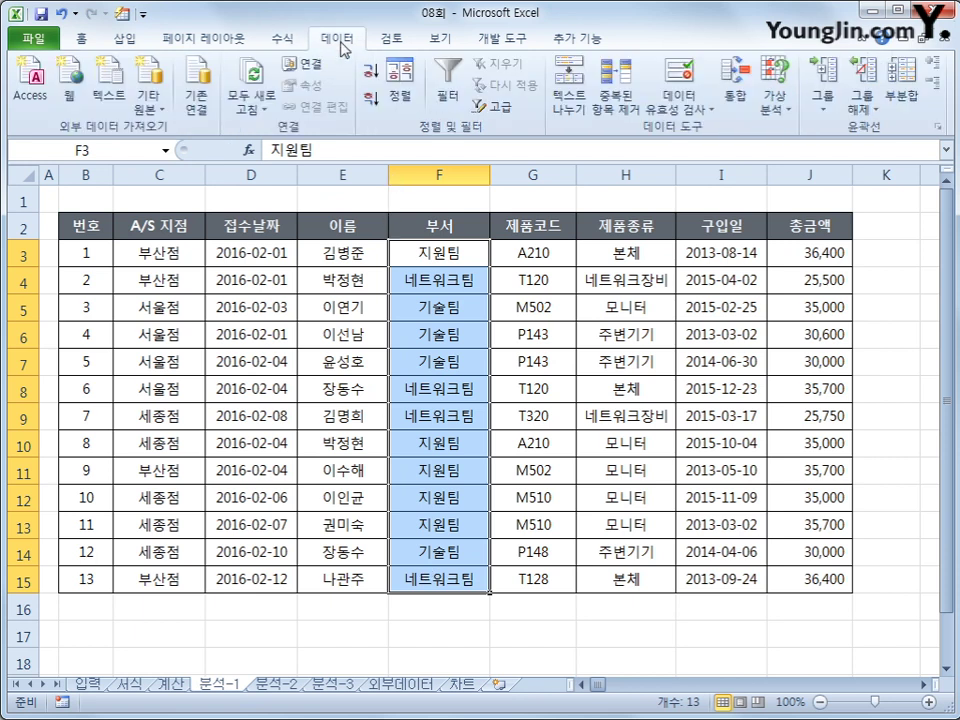
click(695, 116)
click(718, 130)
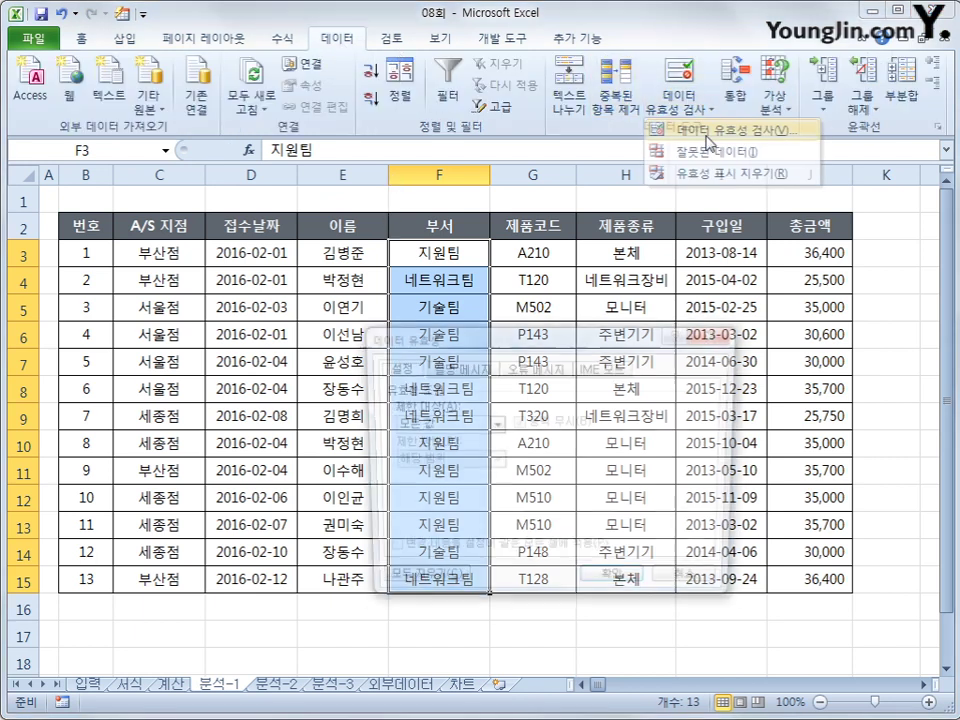
click(492, 428)
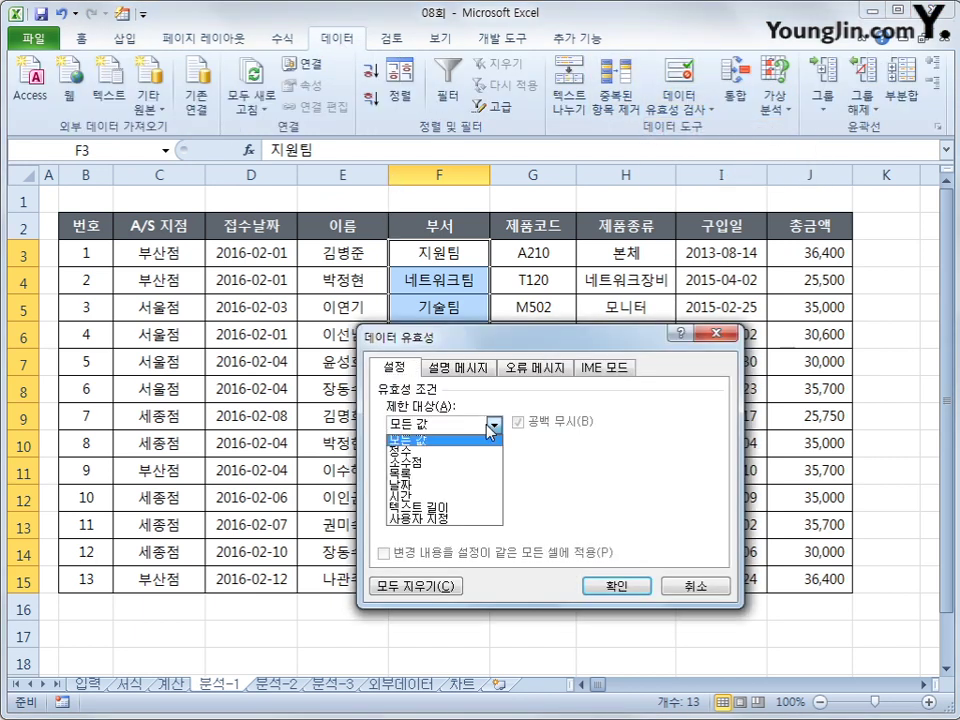
click(470, 477)
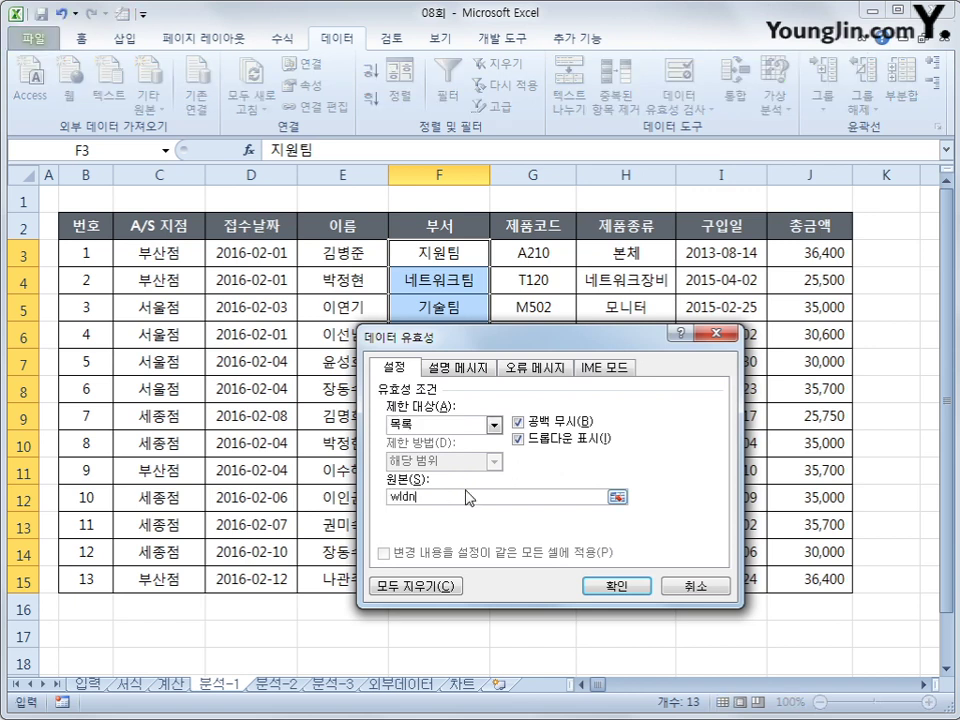
Step: Set the validation list source to 지원팀, 기술팀, 네트워크팀 and apply the rule
text(지원팀, 기술팀, 네트워크)
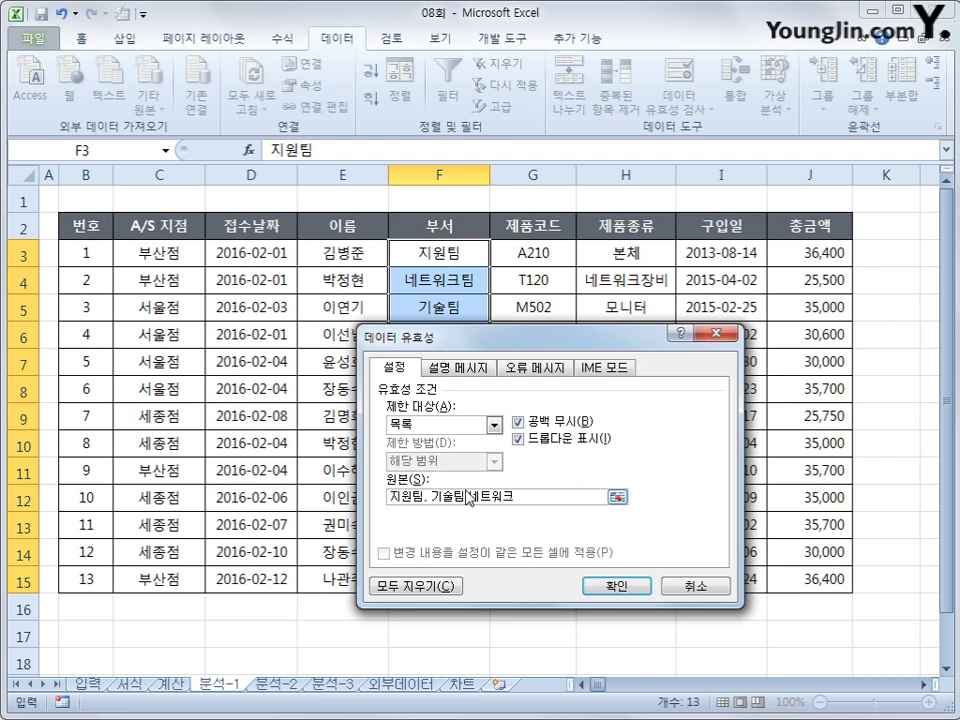
text(팀)
key(Left)
key(Left)
key(Left)
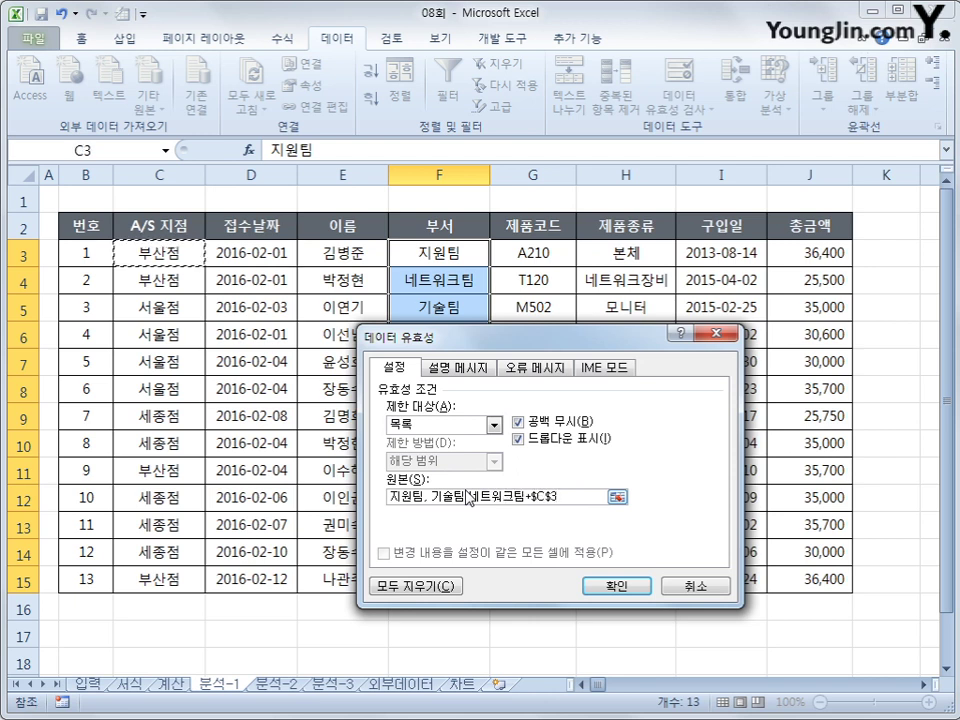
key(BackSpace)
key(BackSpace)
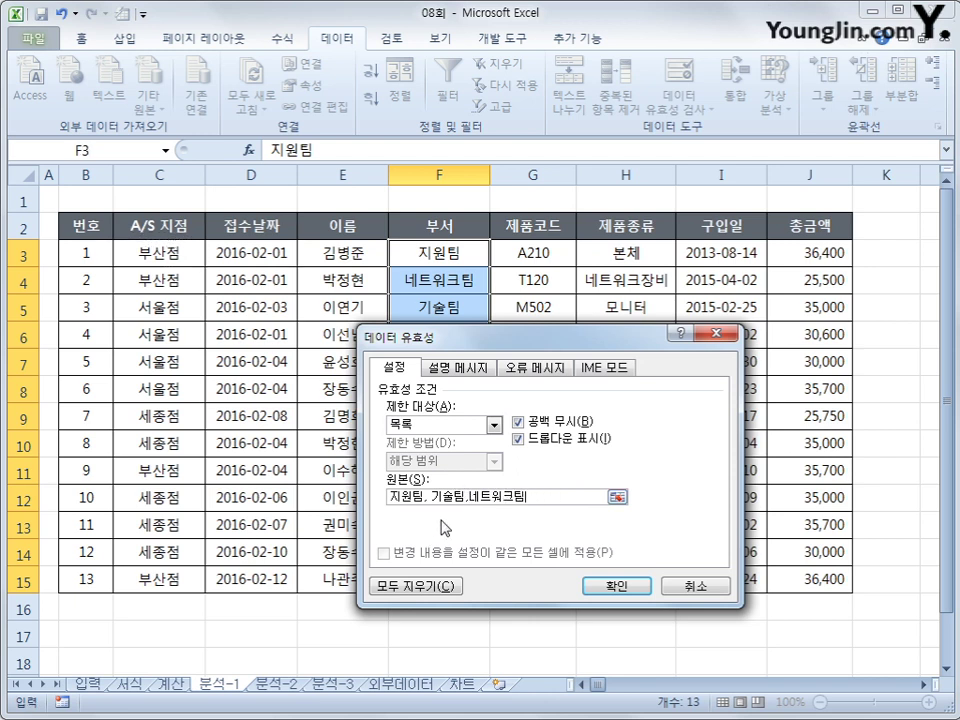
click(601, 592)
Step: Check the choices offered by the validation list in F3 without changing the cell
click(410, 252)
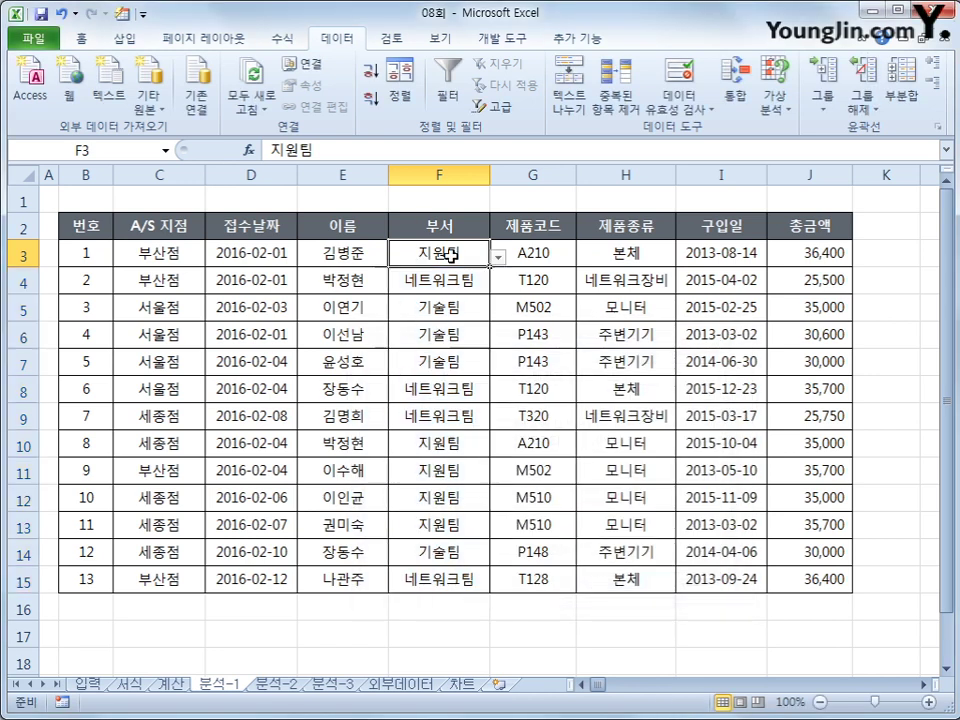
click(497, 258)
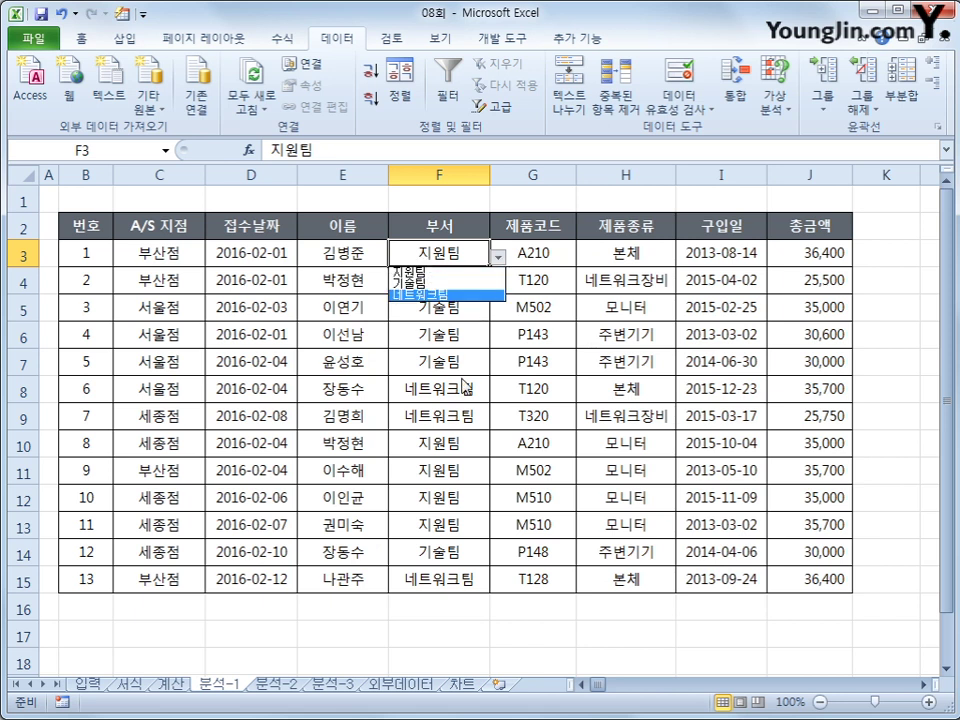
key(Escape)
Step: Test the validation rule by trying to enter 총무팀 in F4, and cancel the entry
click(435, 281)
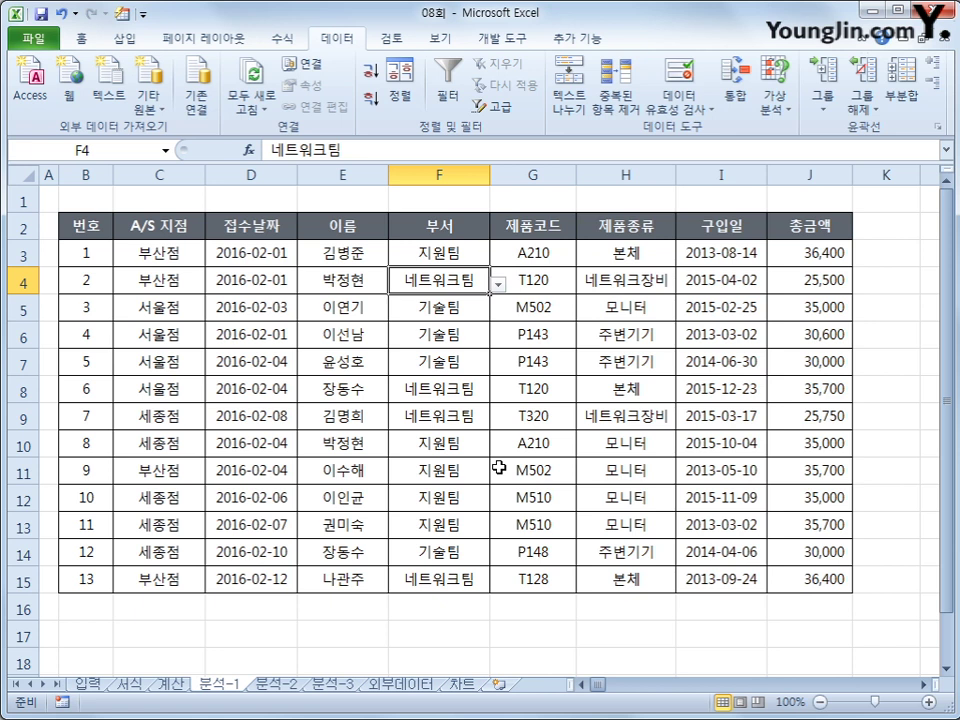
text(종무팀)
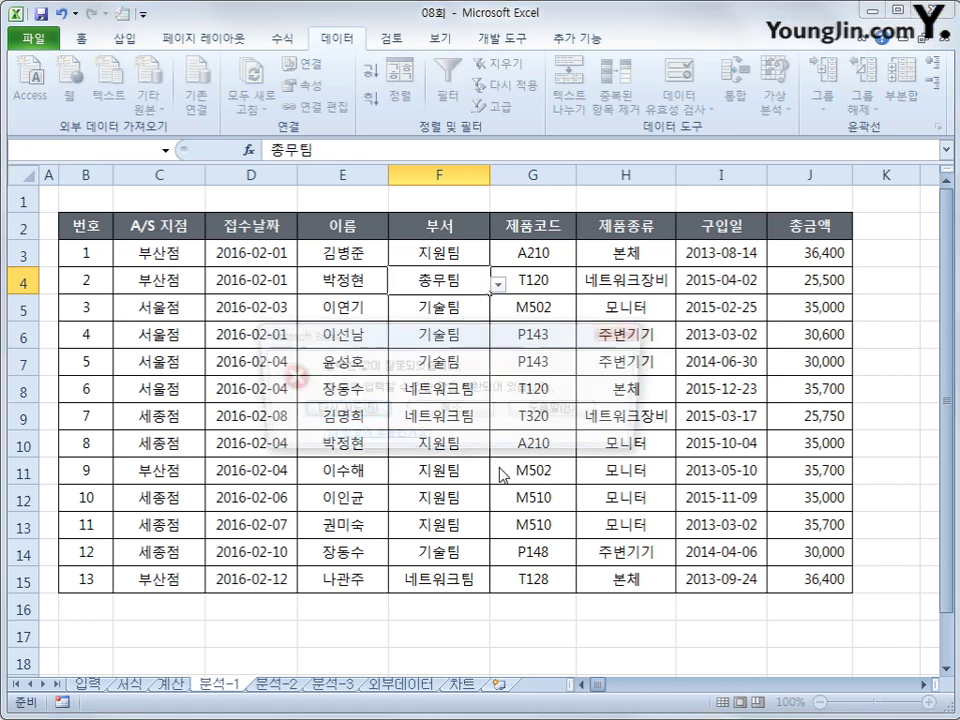
key(Return)
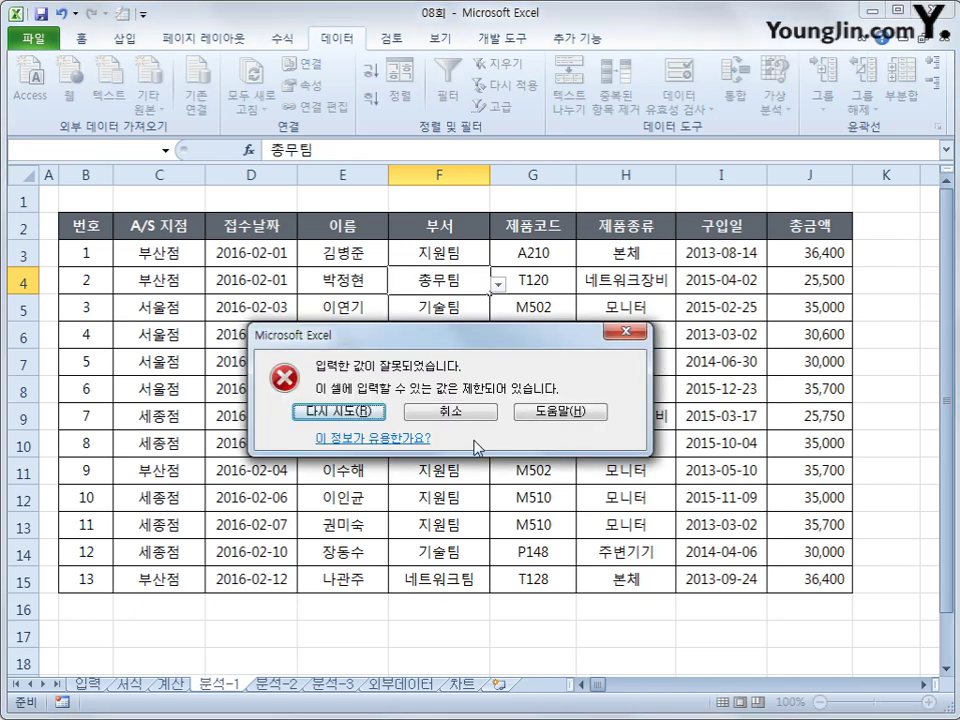
click(458, 413)
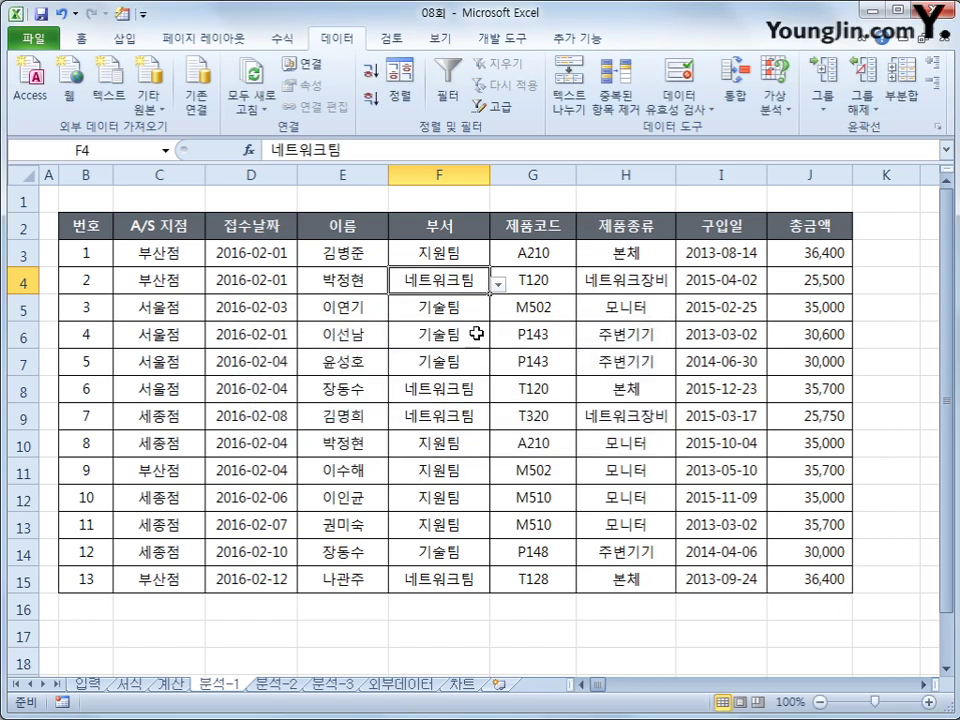
Step: Start a custom sort of the table B2:J15 with A/S 지점 as the first sort column
click(421, 253)
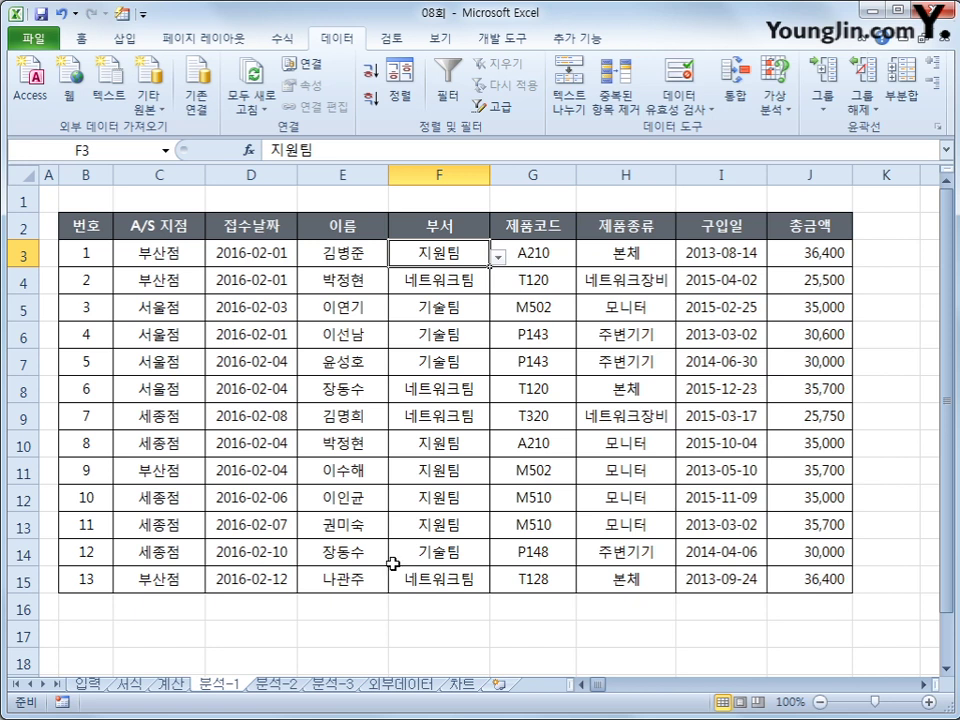
drag(86, 225, 772, 593)
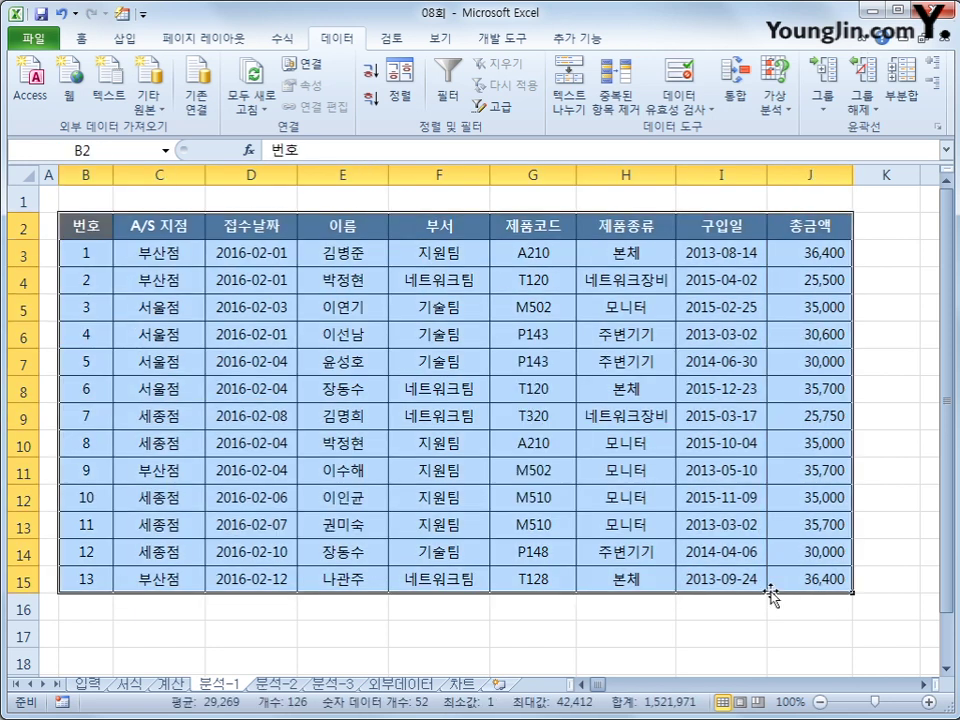
click(399, 88)
drag(516, 360, 508, 291)
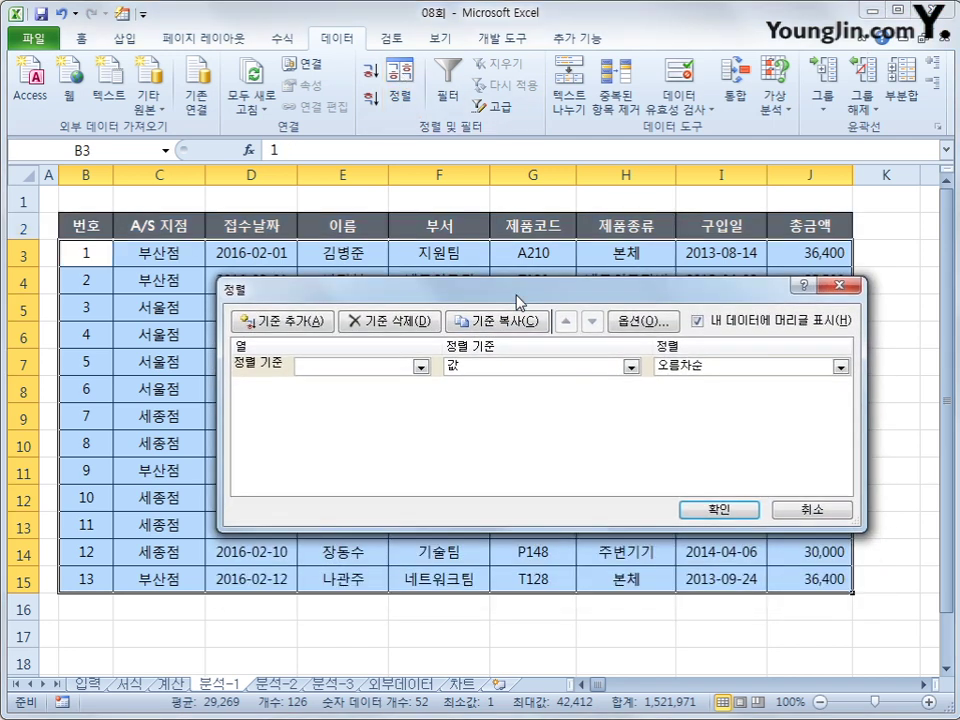
click(422, 367)
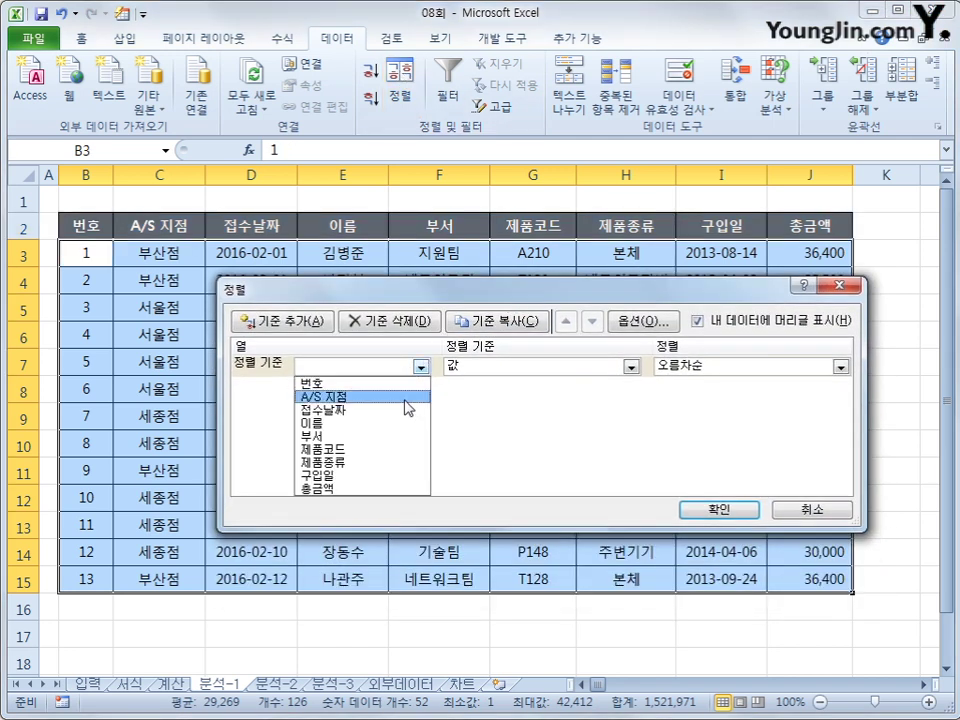
click(405, 399)
Step: Order the A/S 지점 sort by a new custom list: 서울점, 세종점, 부산점
click(725, 366)
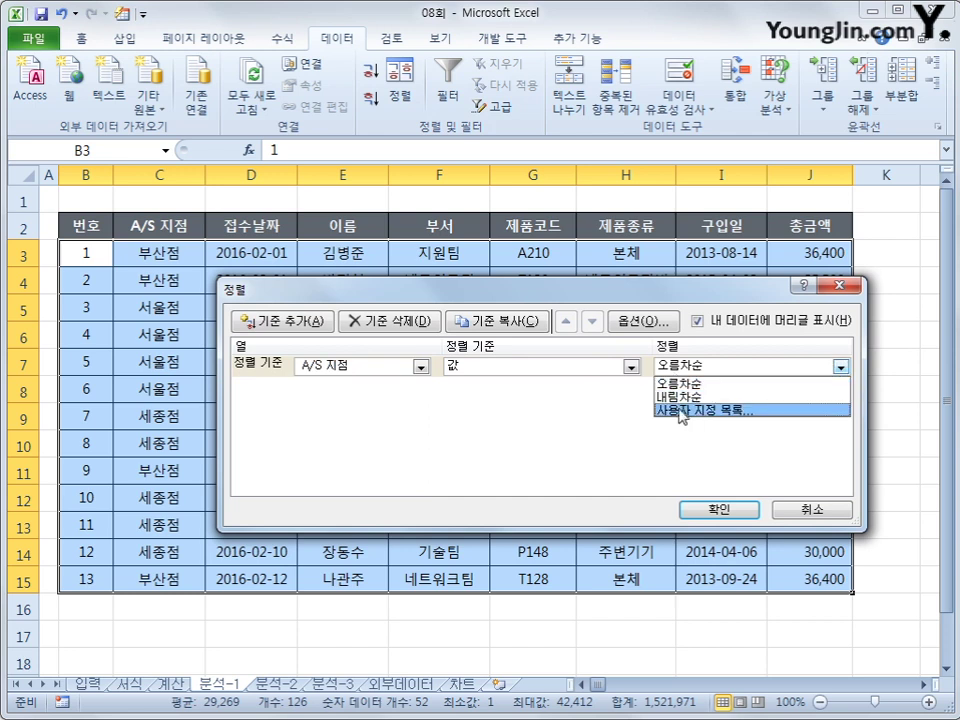
click(681, 410)
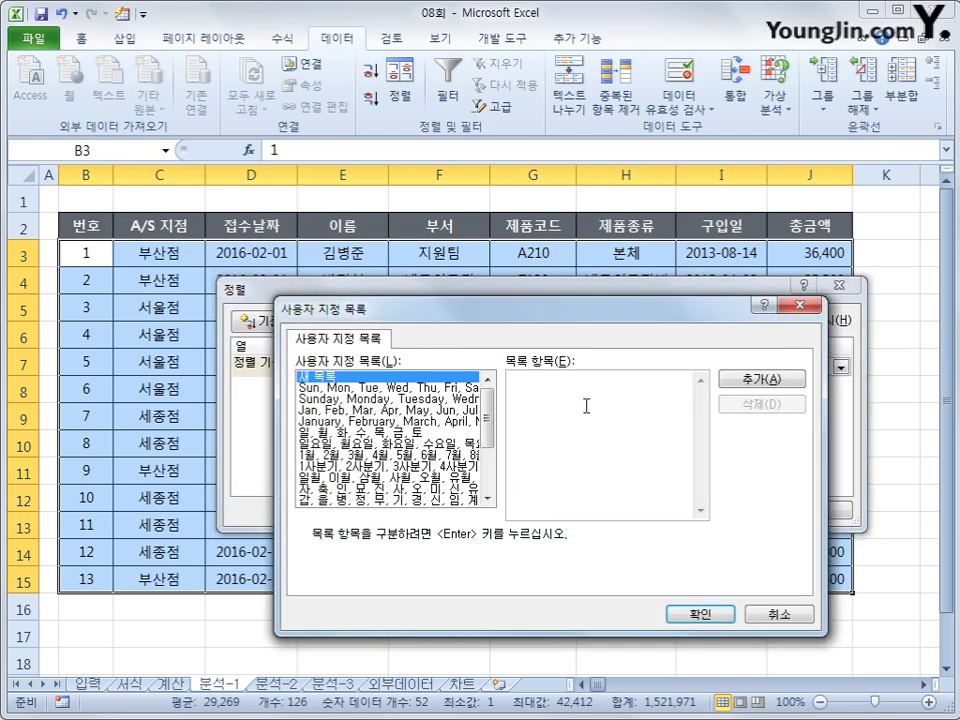
text(서울점 세)
text(종점 )
text(부산점)
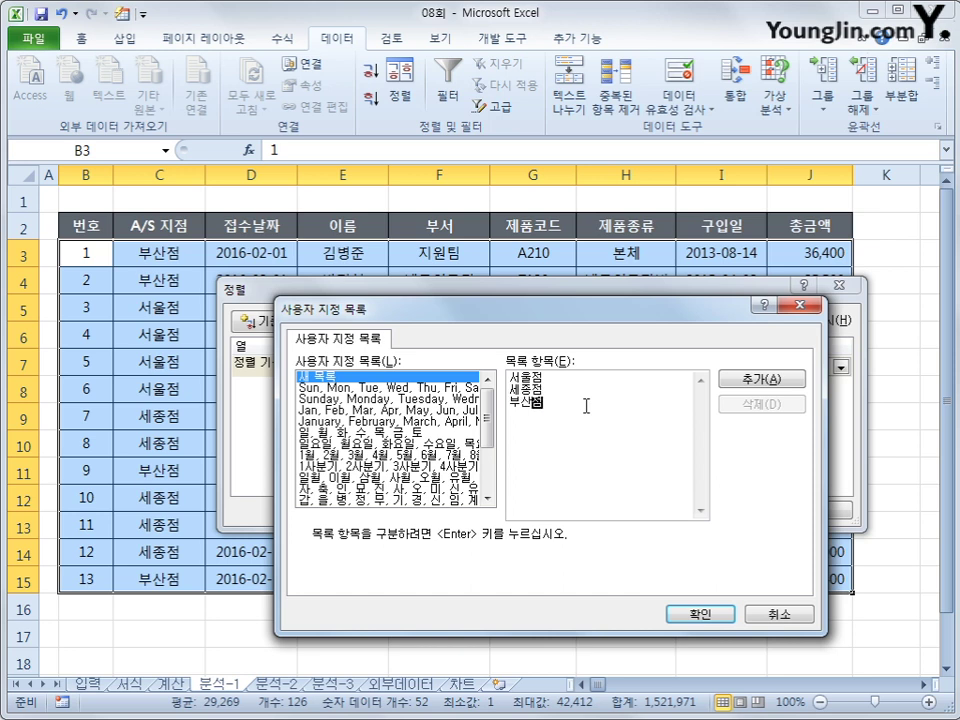
click(728, 380)
click(701, 615)
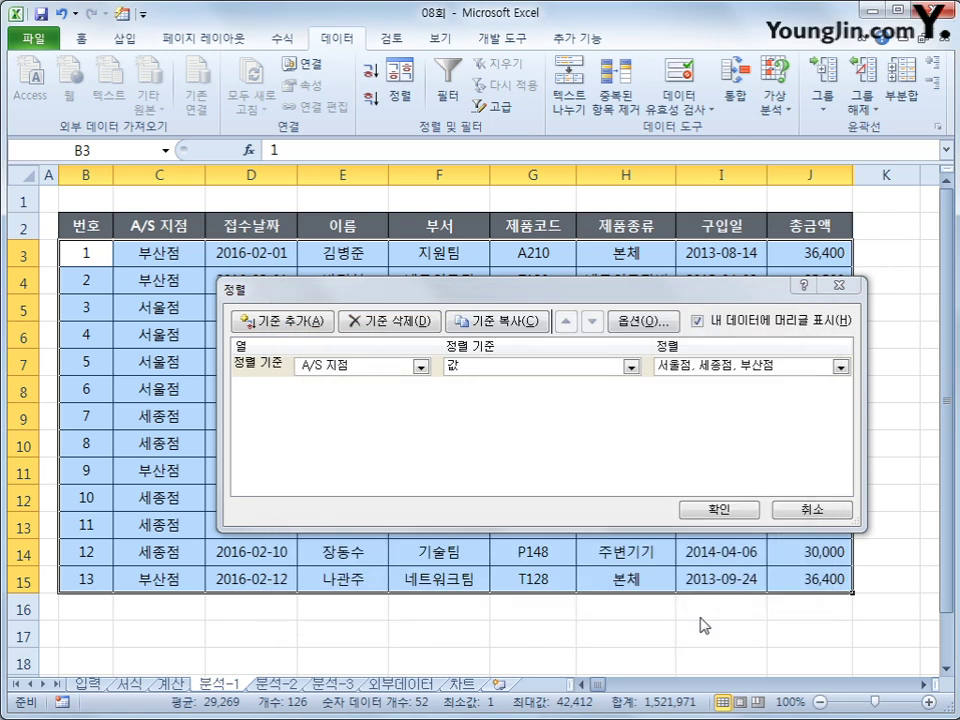
Step: Add 총금액 in 내림차순 as the second sort level and apply the sort
click(286, 321)
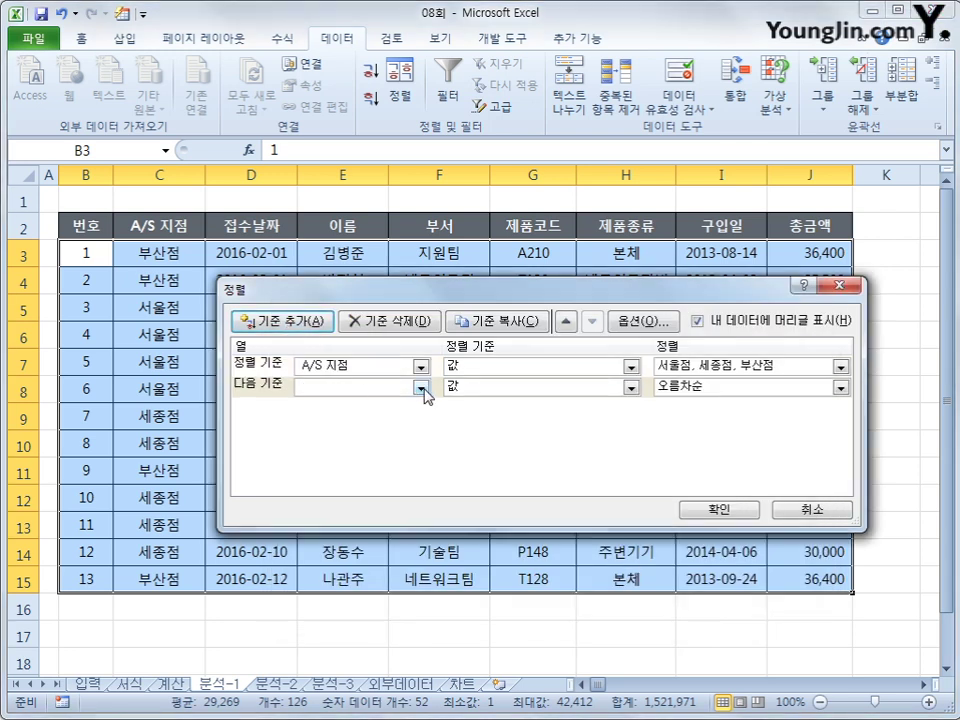
click(423, 390)
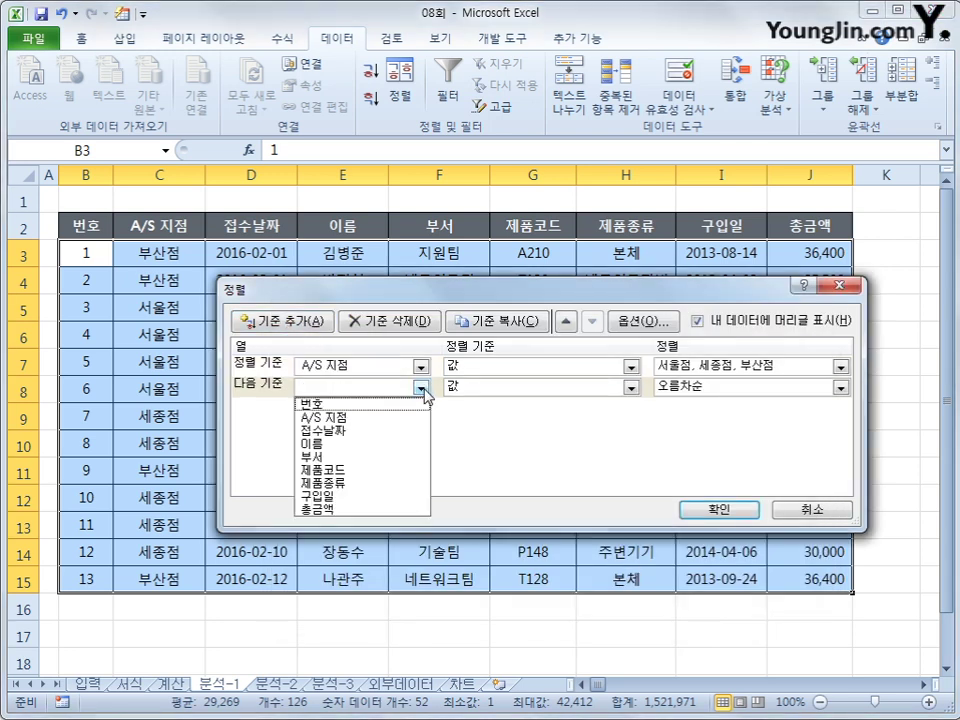
click(368, 511)
click(841, 387)
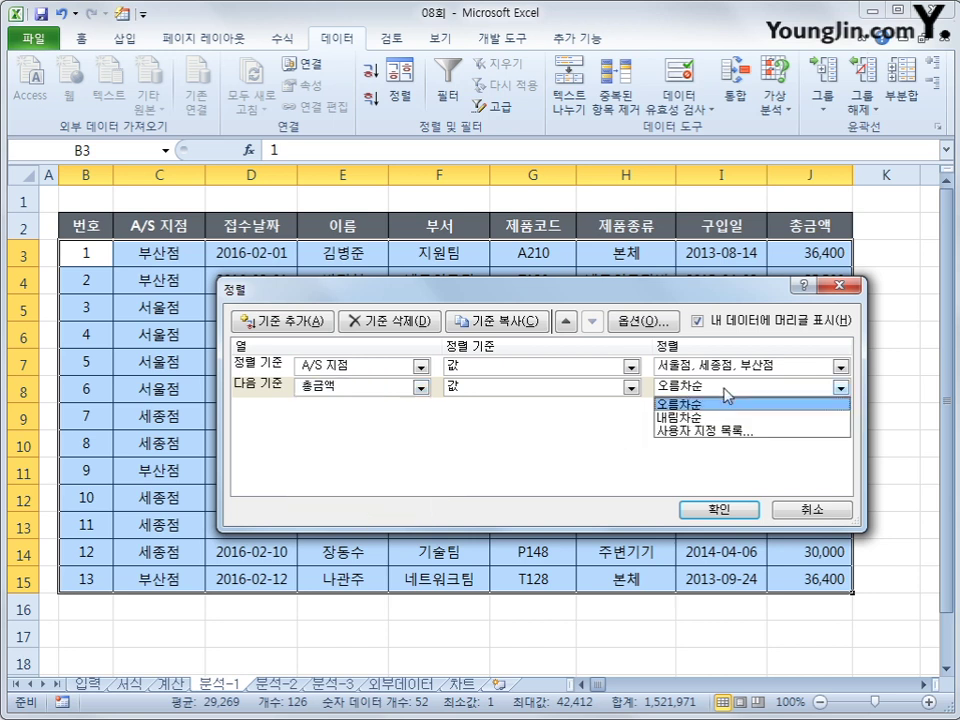
click(705, 414)
click(719, 511)
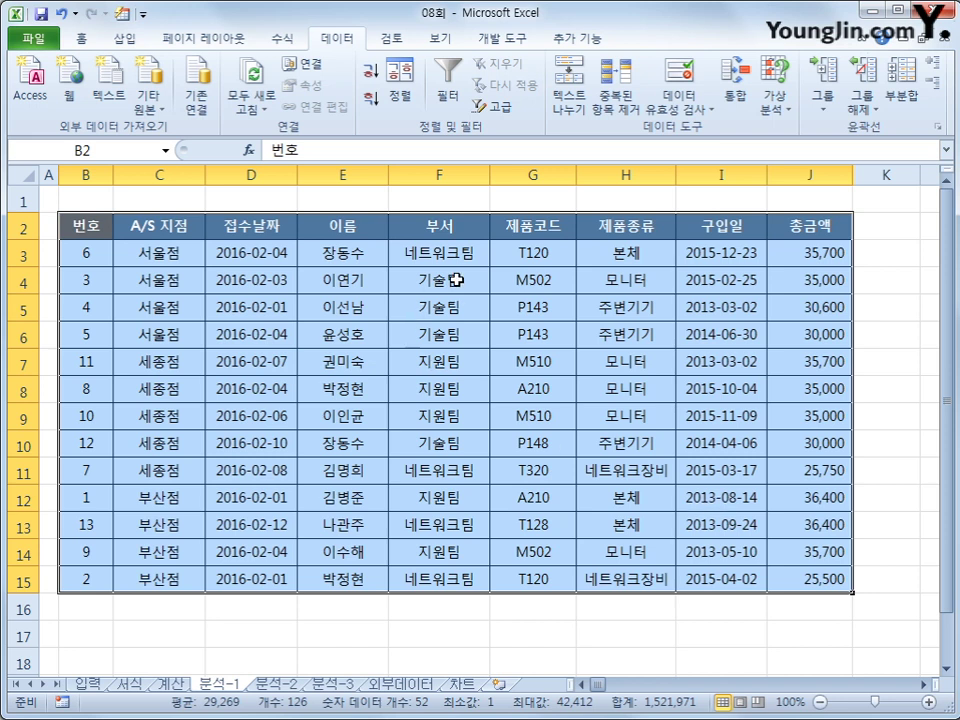
Step: Check the sorted order of the A/S 지점 column and of the 총금액 values for 서울점
click(161, 253)
drag(161, 253, 180, 577)
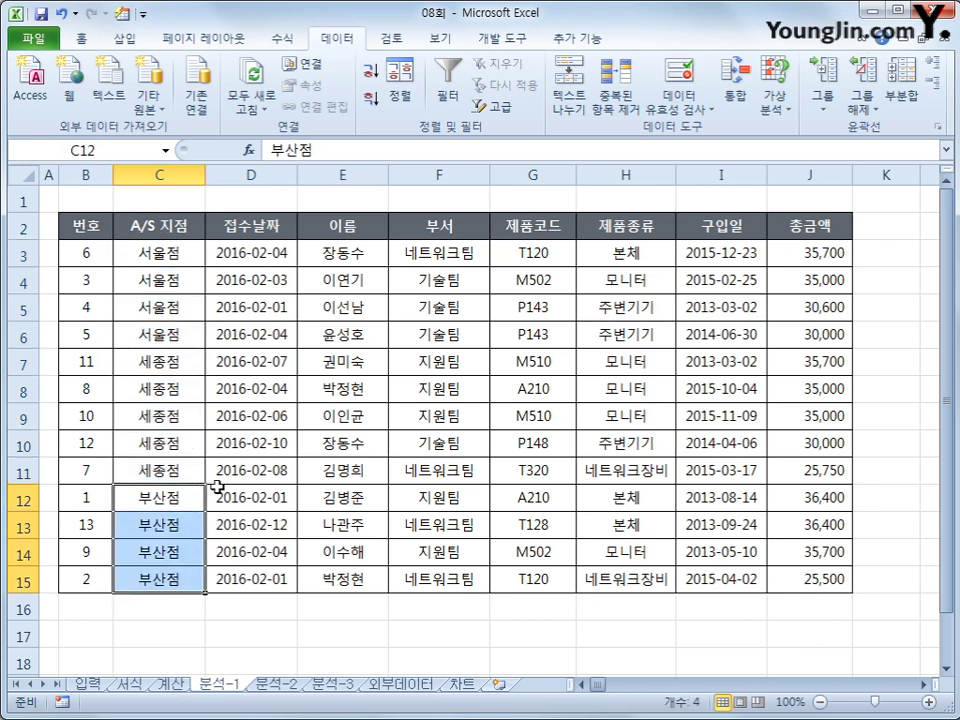
drag(789, 257, 788, 327)
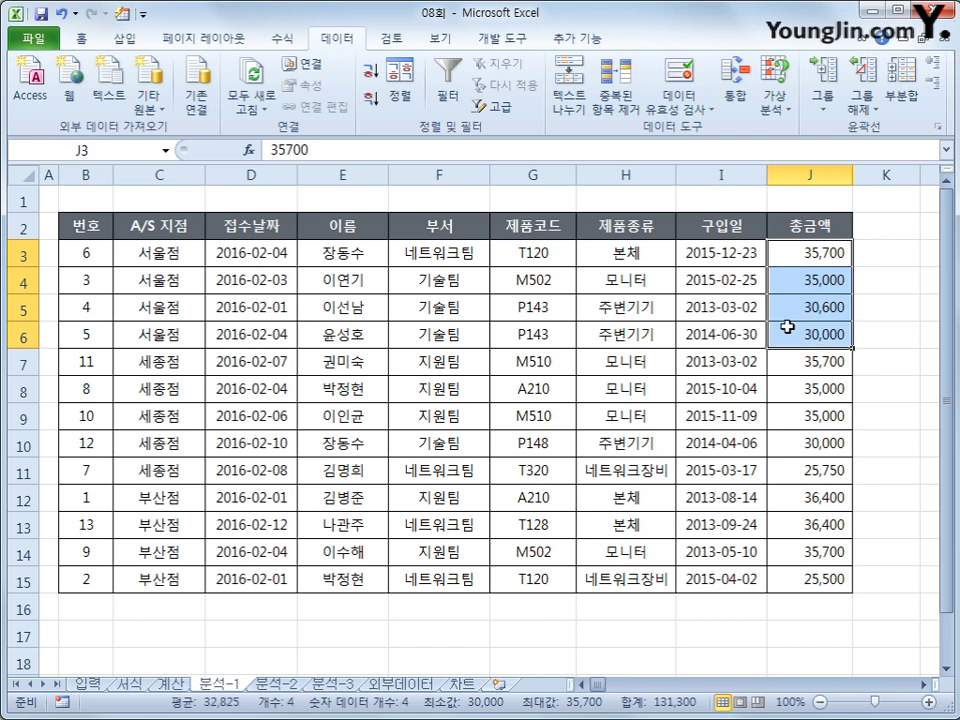
Step: On the 분석-2 sheet, copy the A/S 지점 header and a 세종점 cell into D18:D19 as filter criteria
click(285, 684)
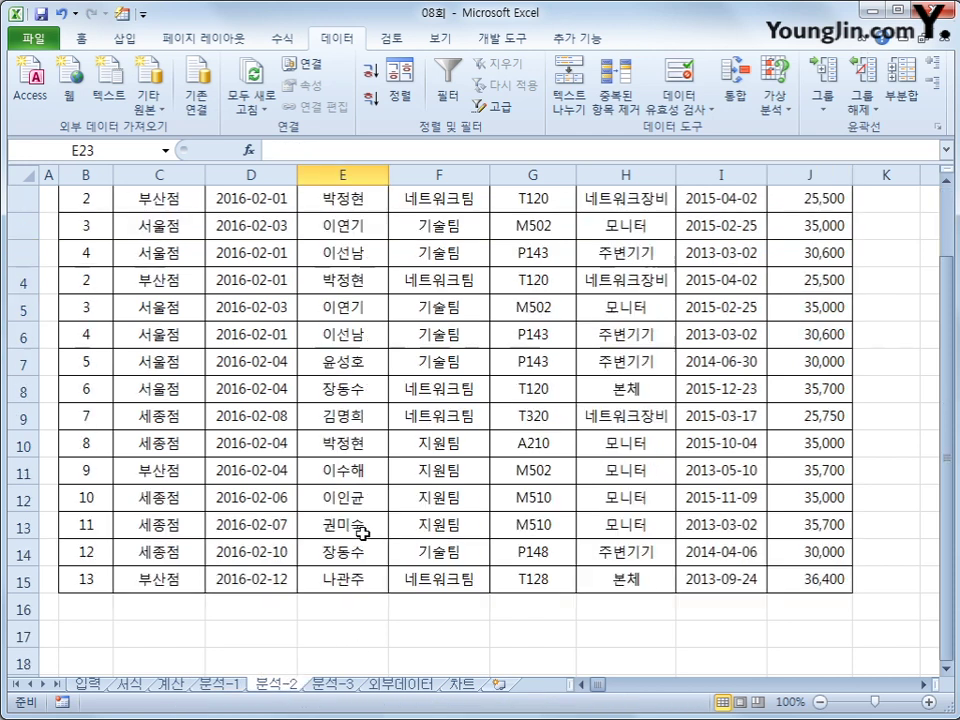
click(169, 228)
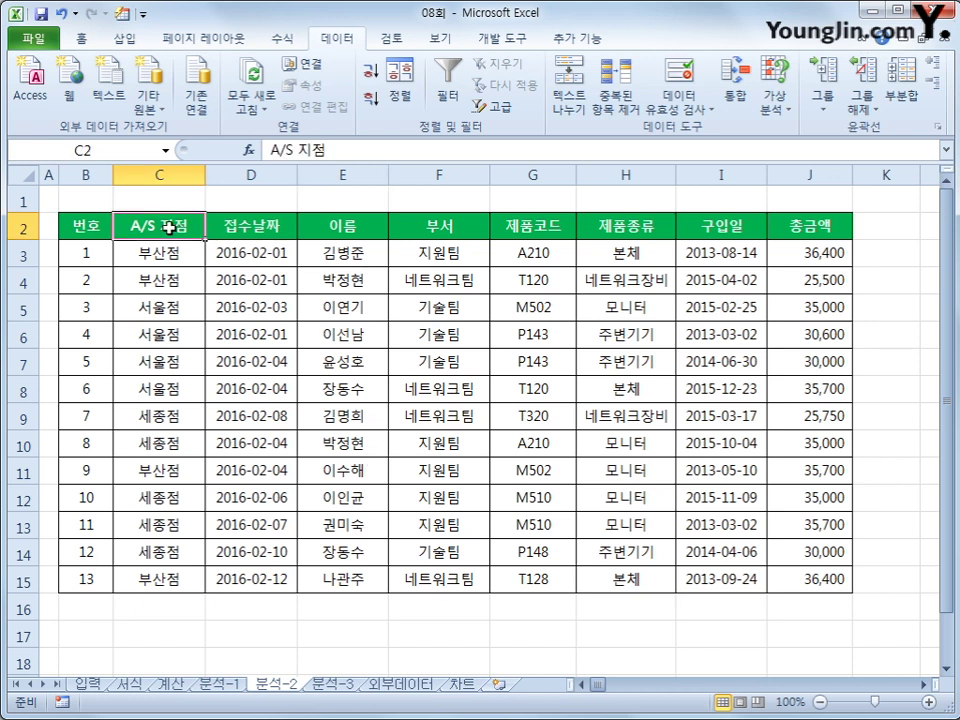
ctrl+click(176, 426)
key(ctrl+c)
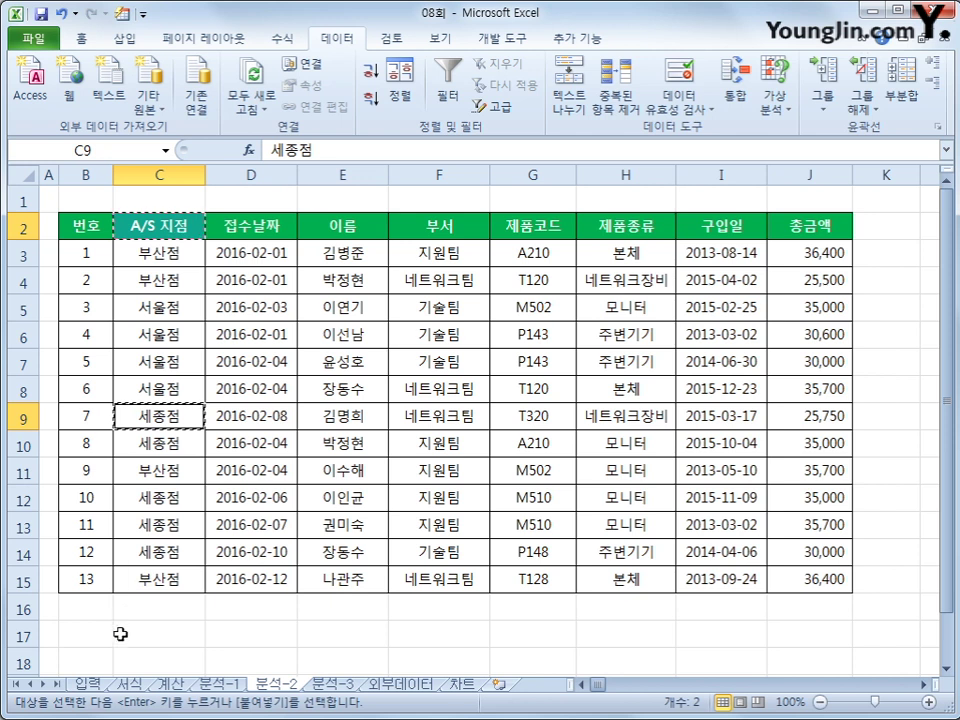
click(242, 657)
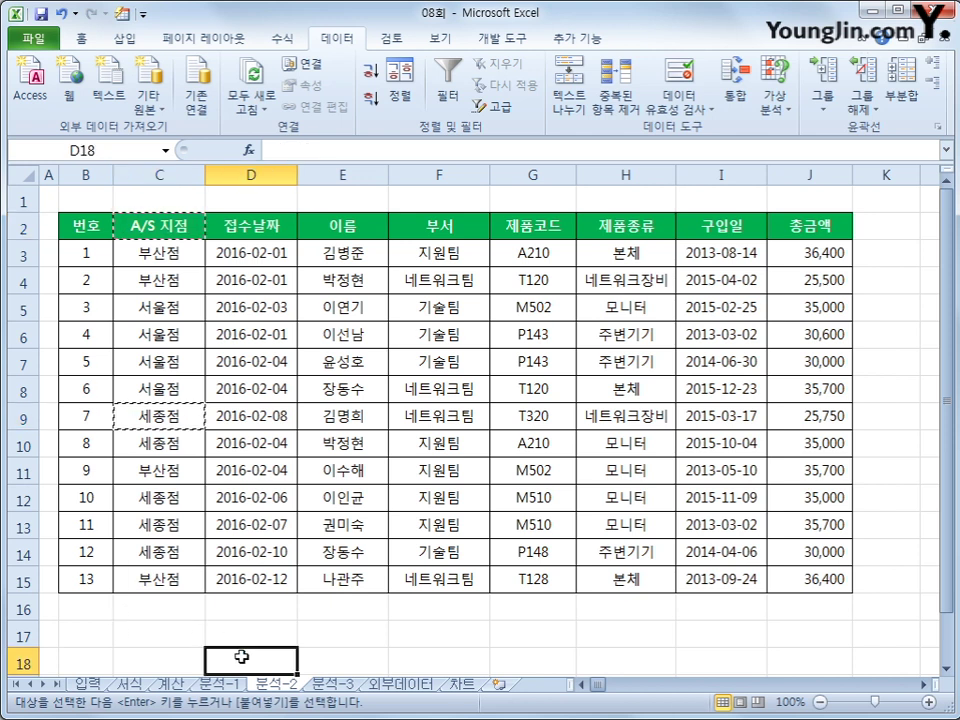
key(ctrl+v)
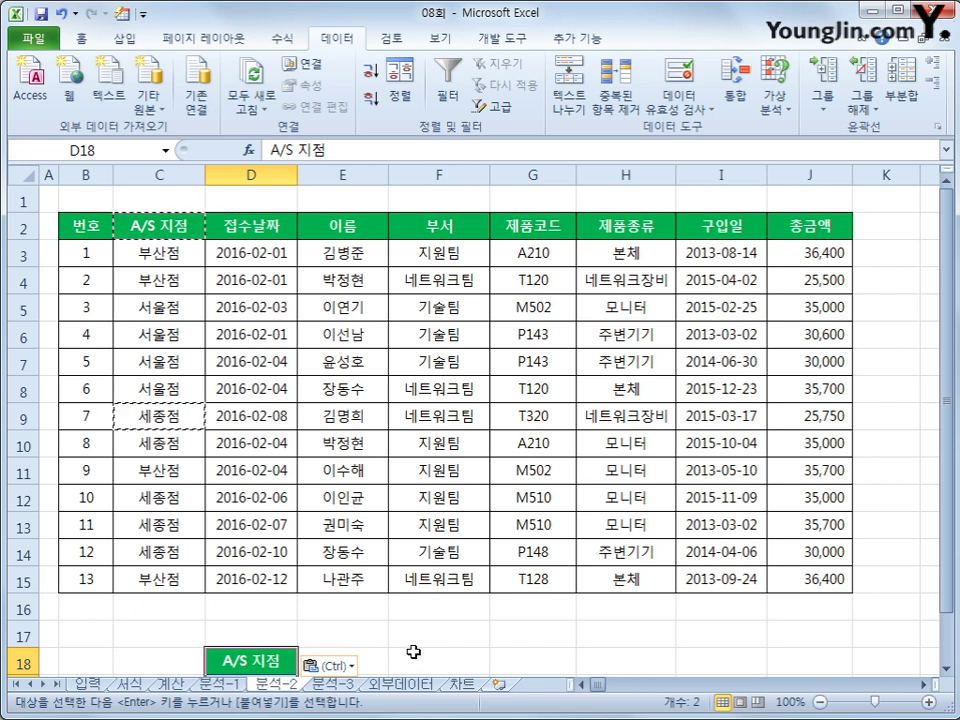
Step: Copy the 구입일 header from I2 into both E18 and F18 of the criteria range
click(728, 222)
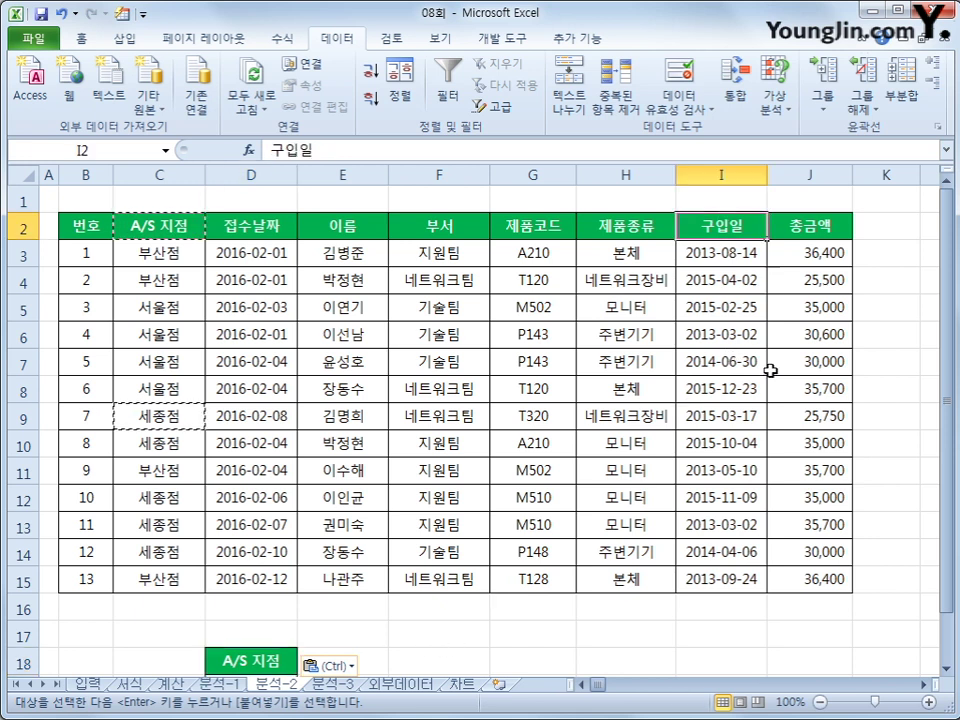
key(ctrl+c)
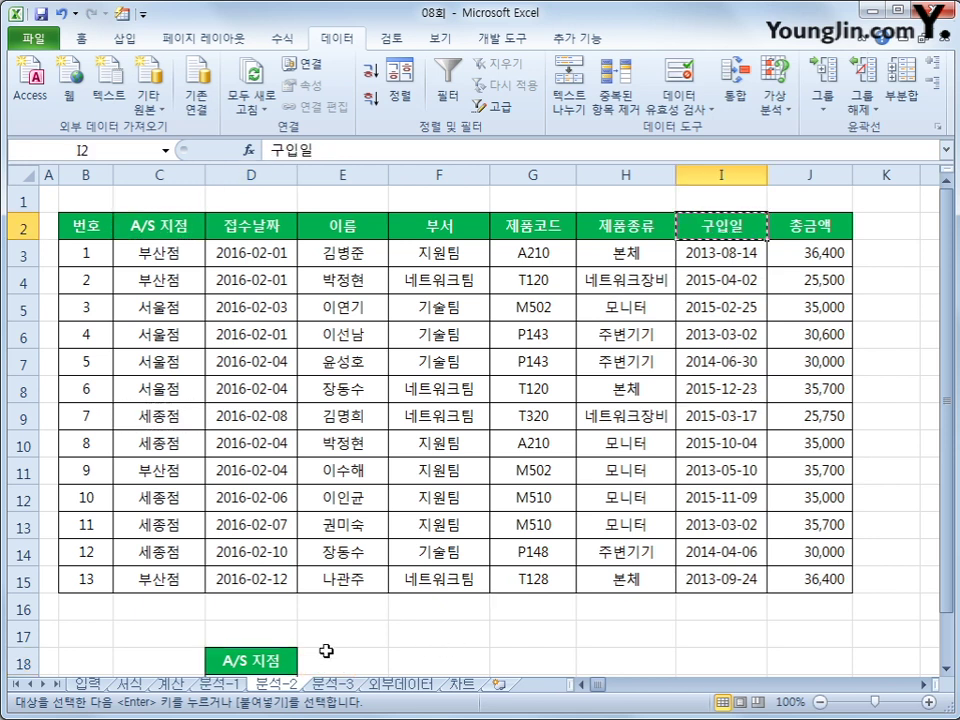
click(335, 660)
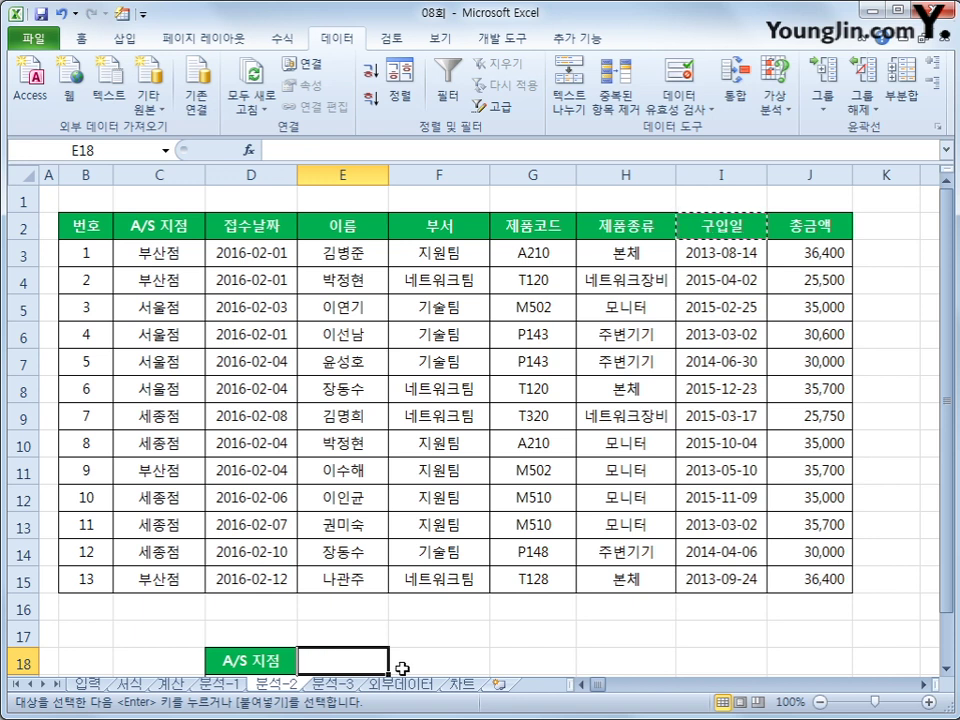
key(ctrl+v)
click(455, 661)
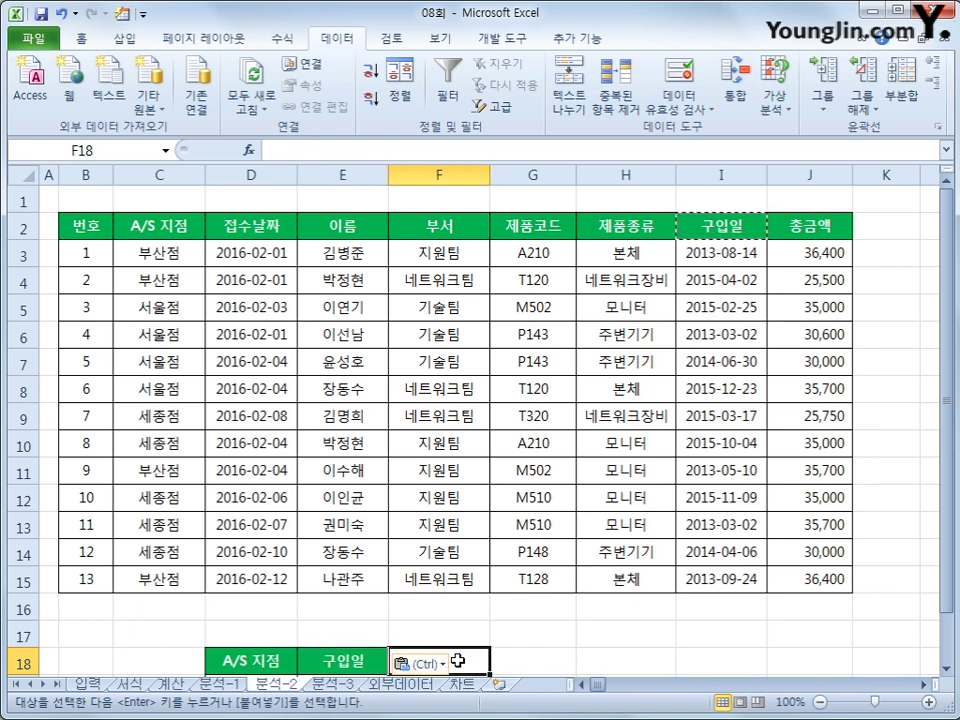
key(ctrl+v)
Step: Enter the criterion >=2015-01-01 under the first 구입일 header in E19
scroll(392, 600, down, 2)
click(363, 526)
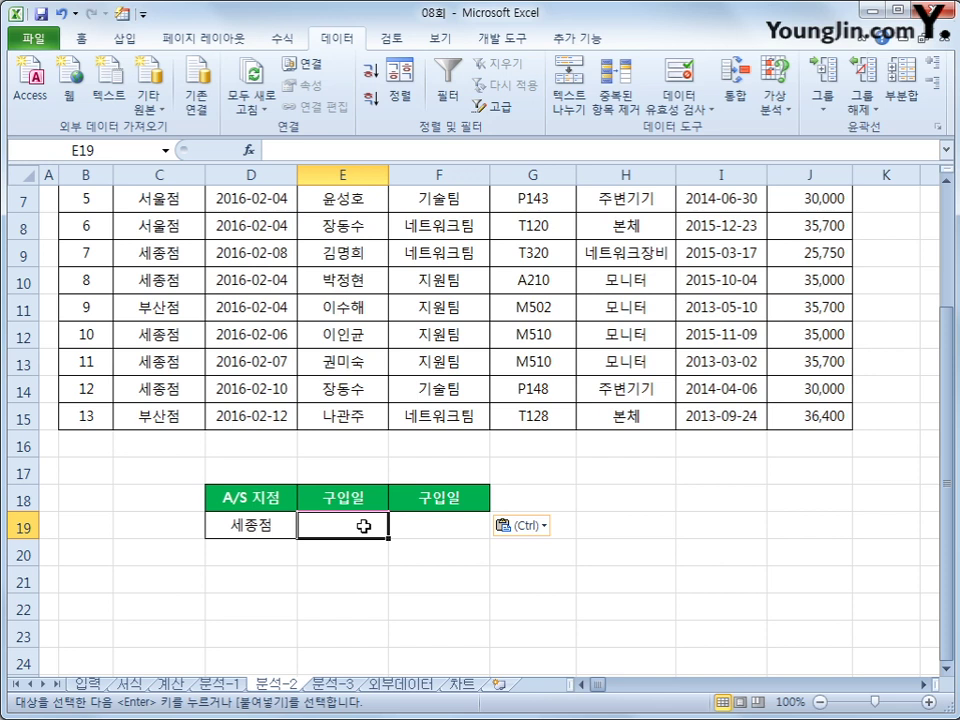
text(>)
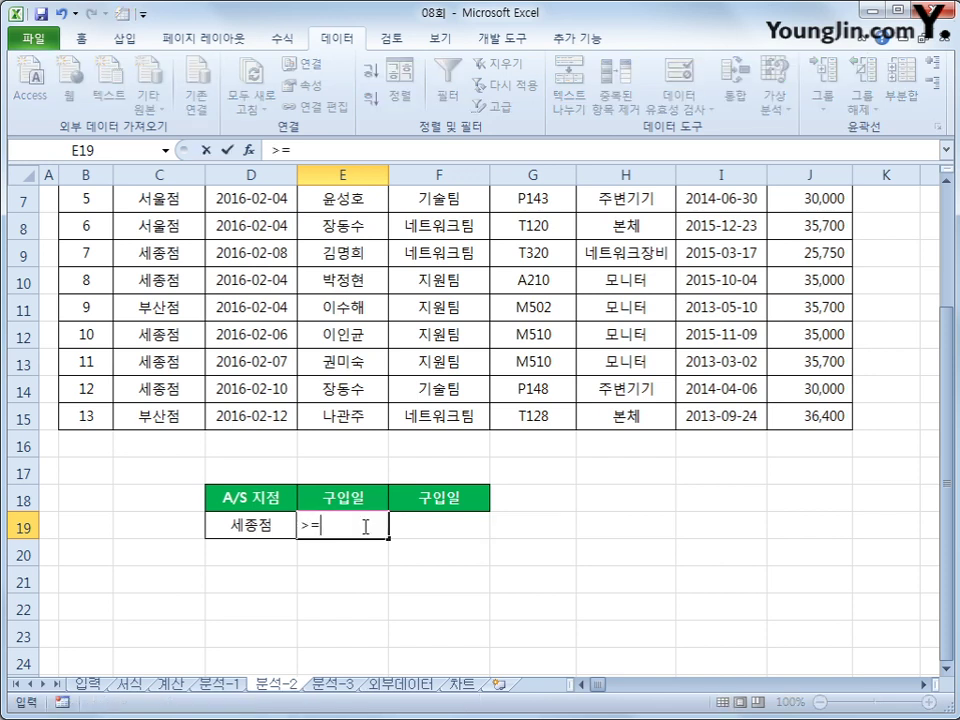
text(=25)
text(015-04)
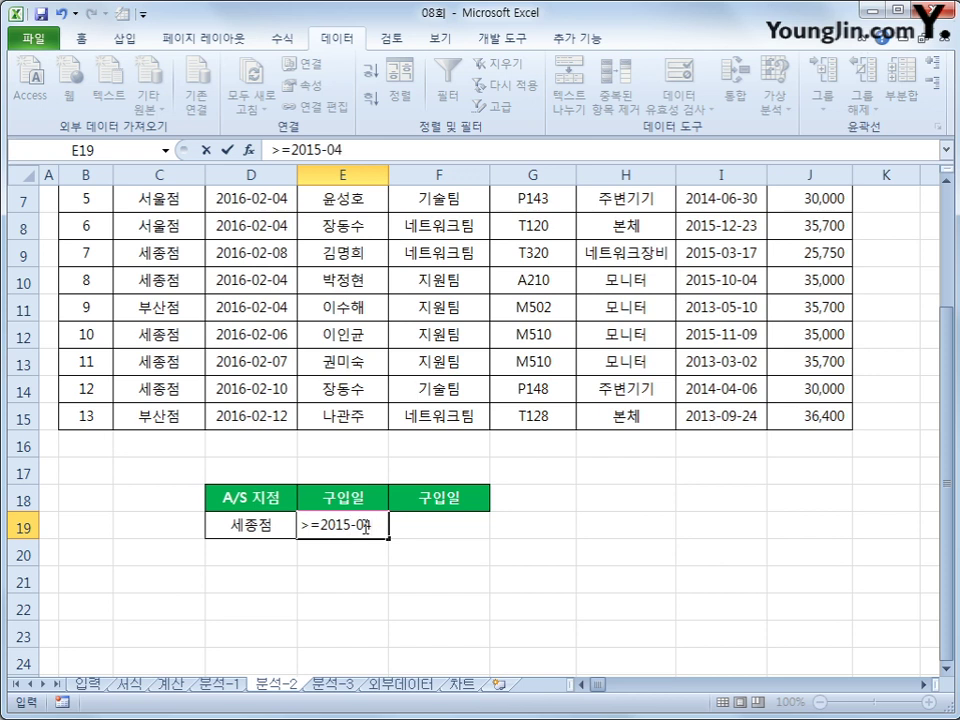
key(BackSpace)
text(1-01)
click(439, 571)
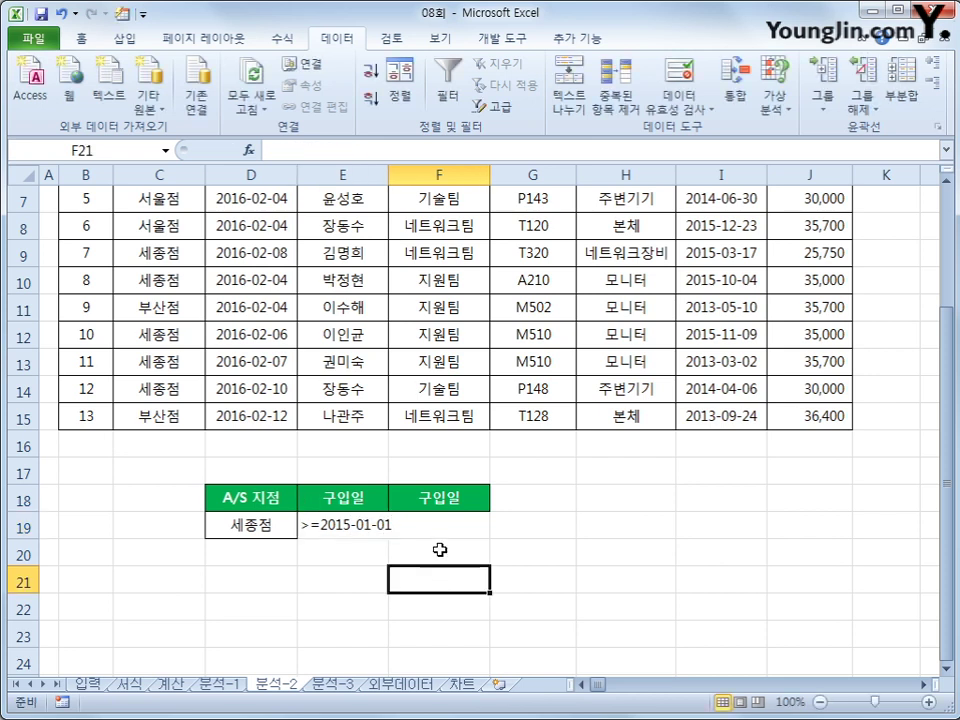
Step: Enter the criterion <=2015-12-31 in F19 and fit the width of column E to its contents
click(440, 528)
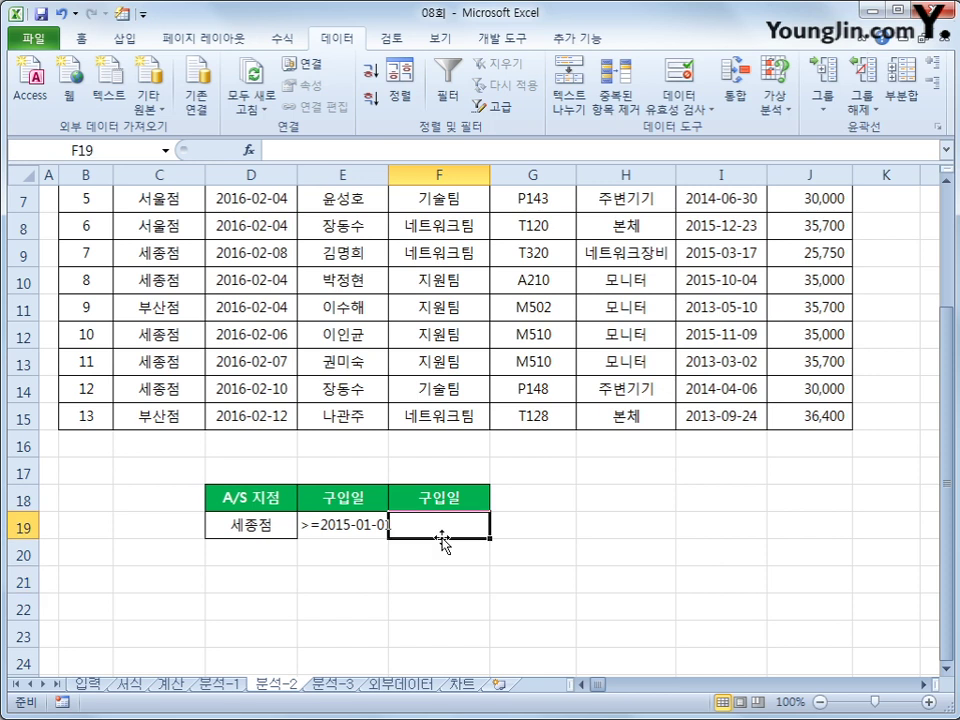
text(<=2)
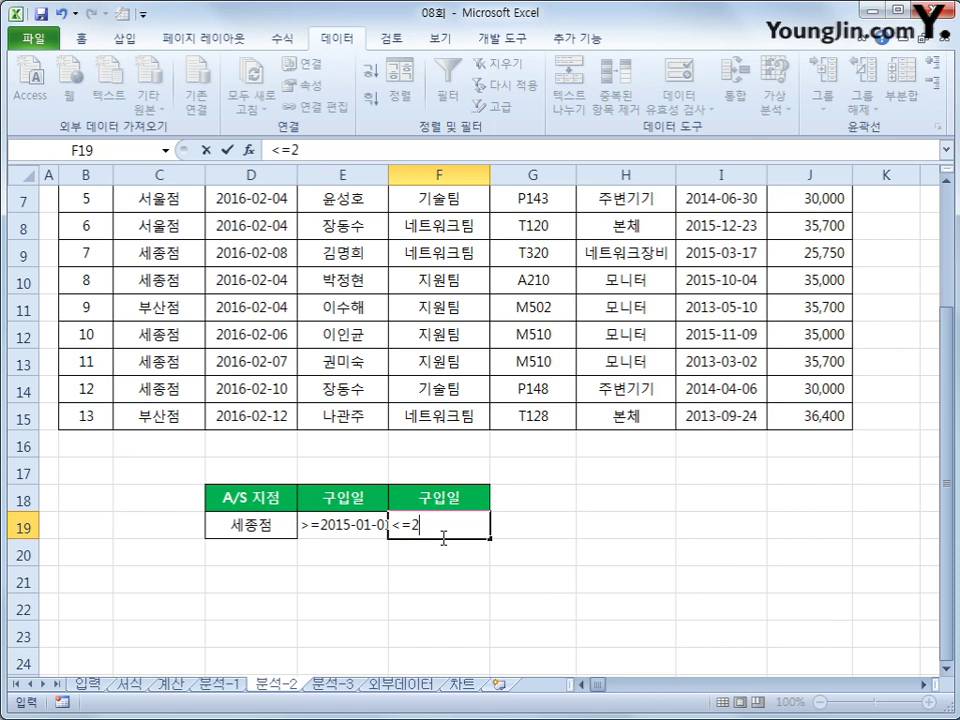
text(015-12-)
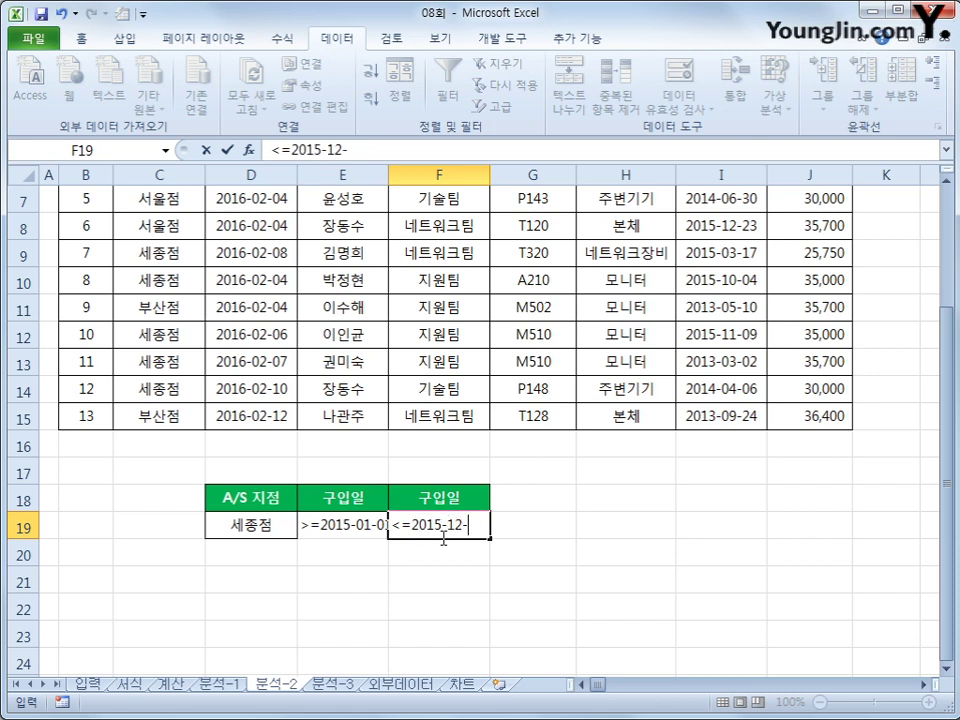
text(31)
key(Return)
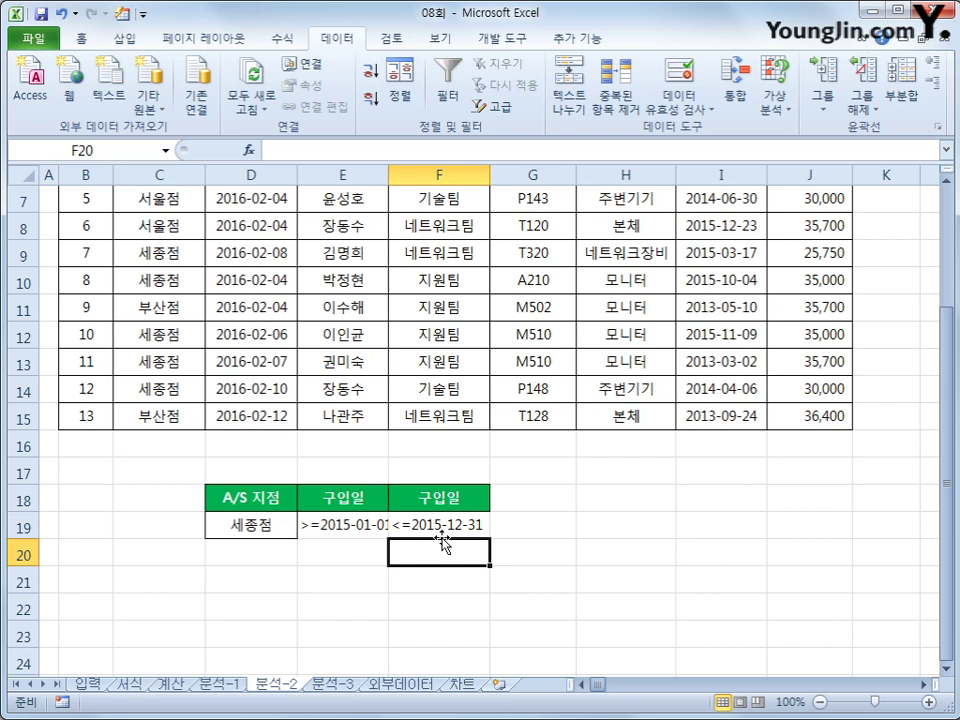
double_click(388, 174)
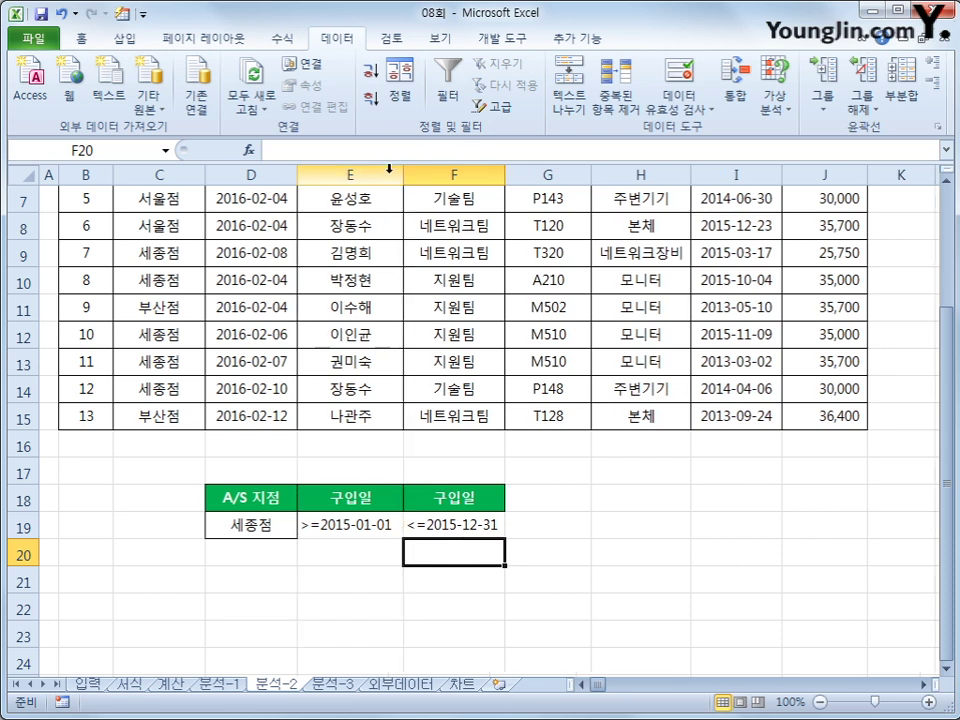
Step: Start an advanced filter on the data table B2:J15, using D18:F19 as the criteria range
scroll(332, 557, up, 2)
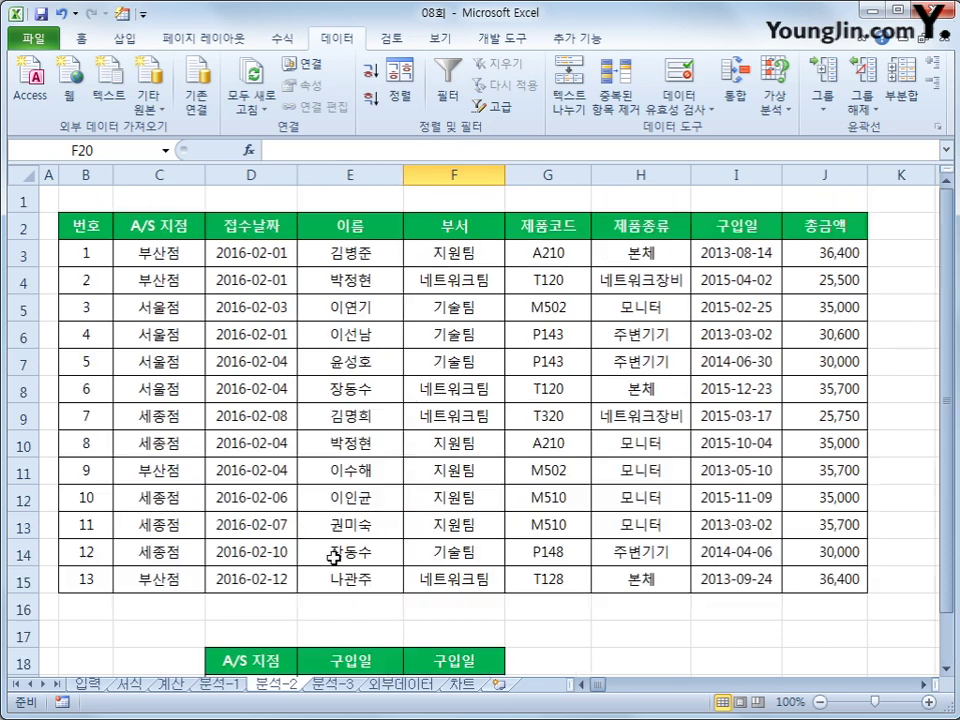
click(331, 424)
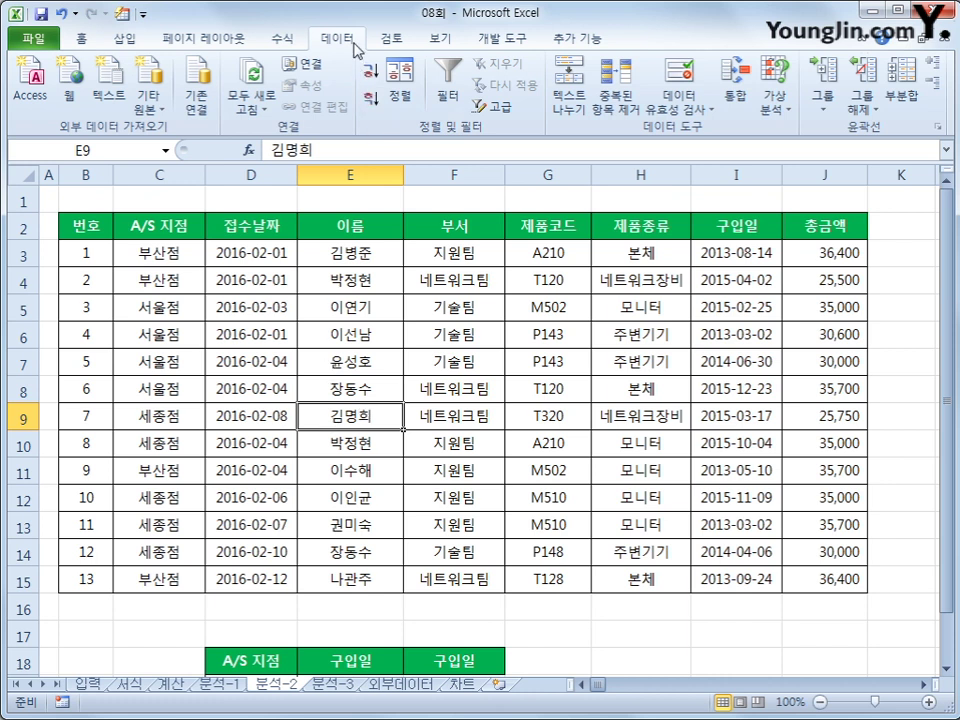
click(492, 105)
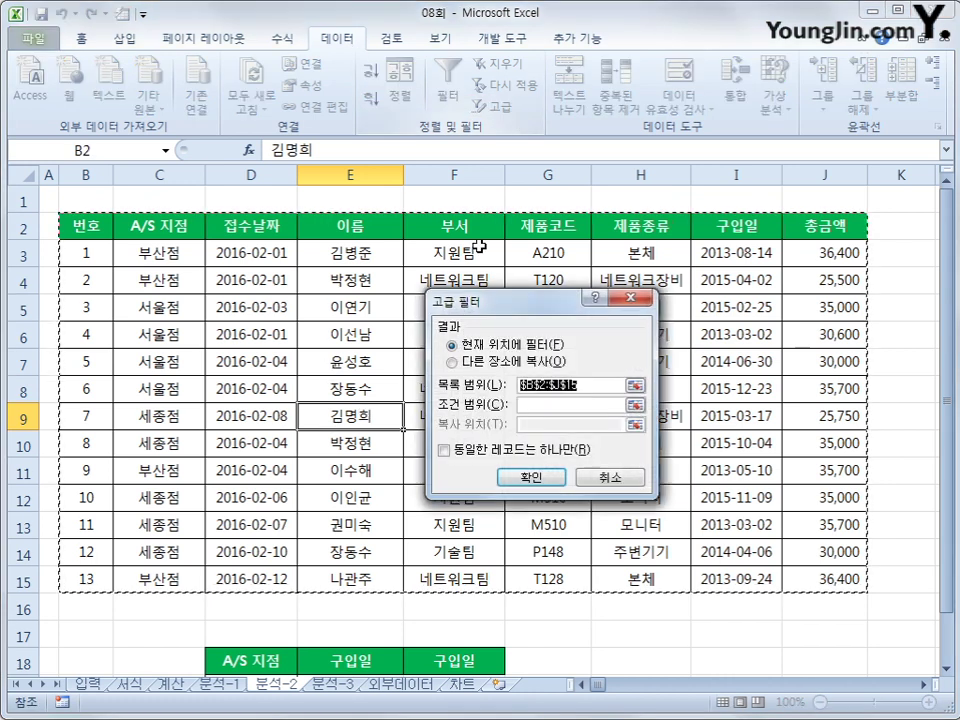
click(559, 409)
scroll(300, 440, down, 3)
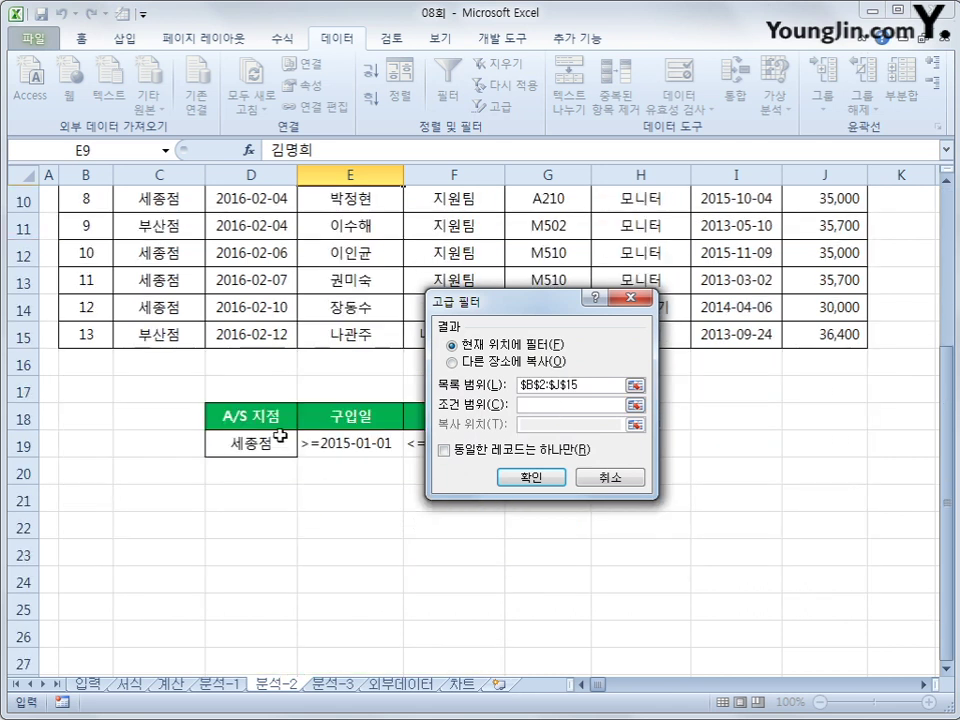
drag(265, 418, 490, 448)
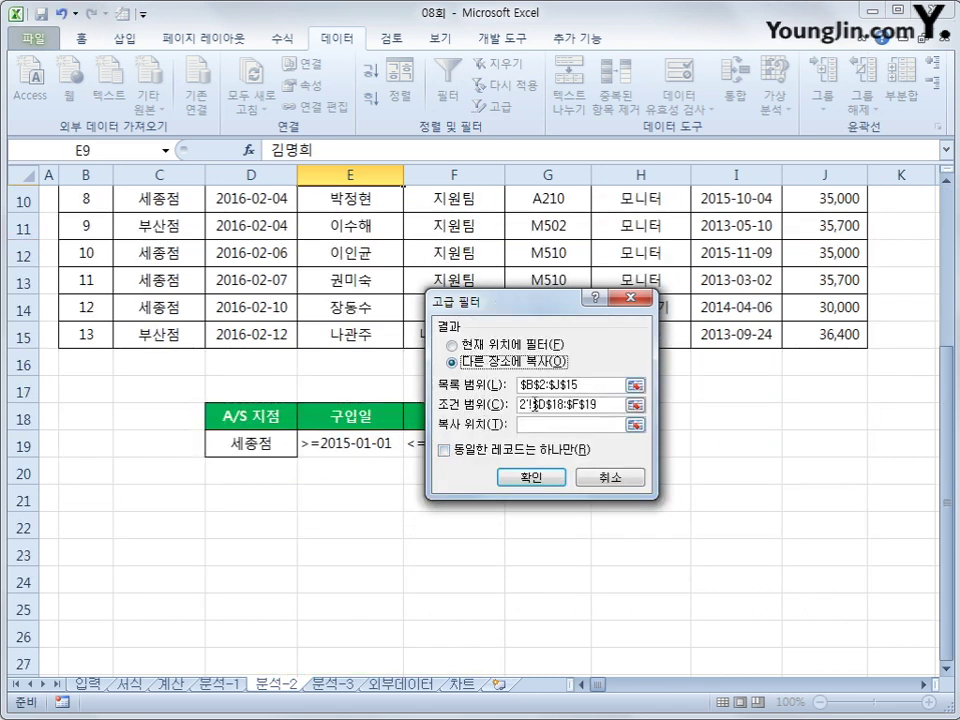
Step: Set the advanced filter to copy its results to another location starting at B23, and run it
click(540, 423)
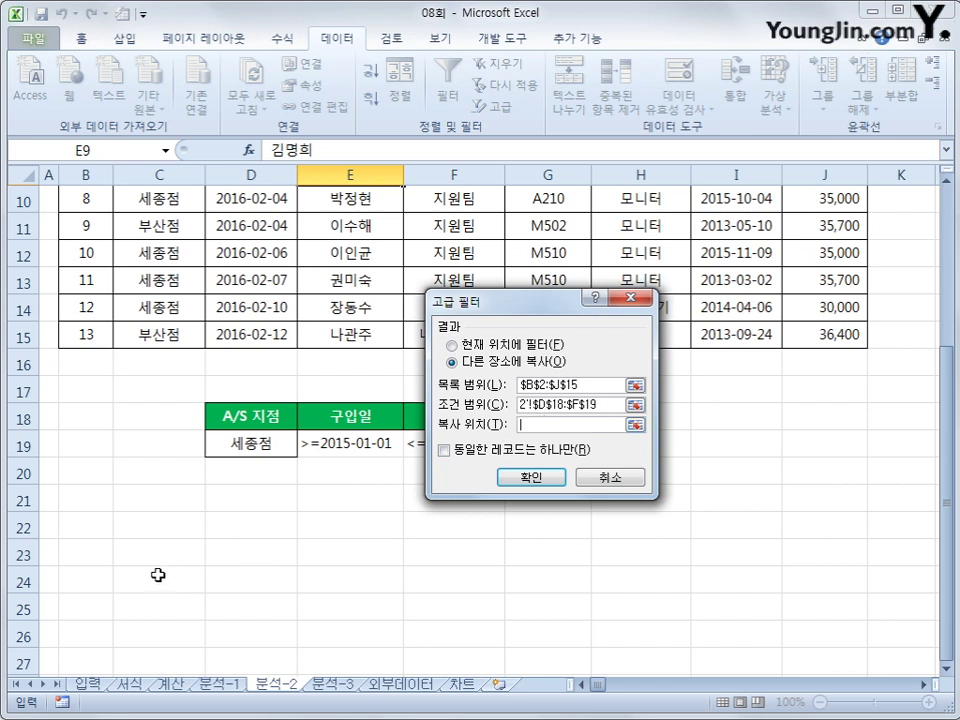
click(102, 560)
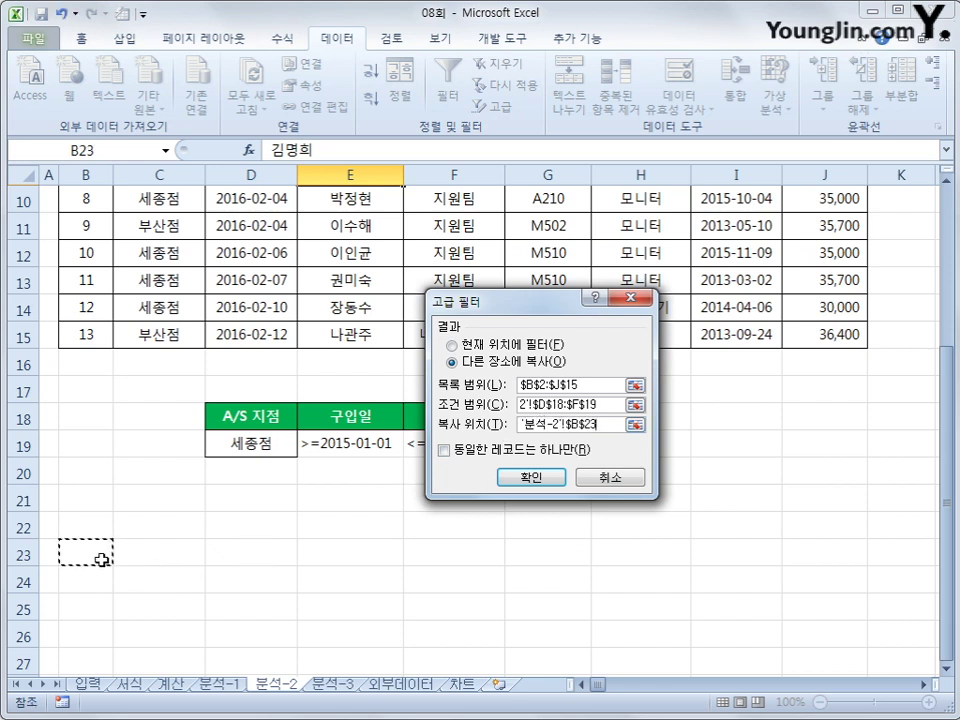
click(527, 478)
scroll(524, 480, down, 2)
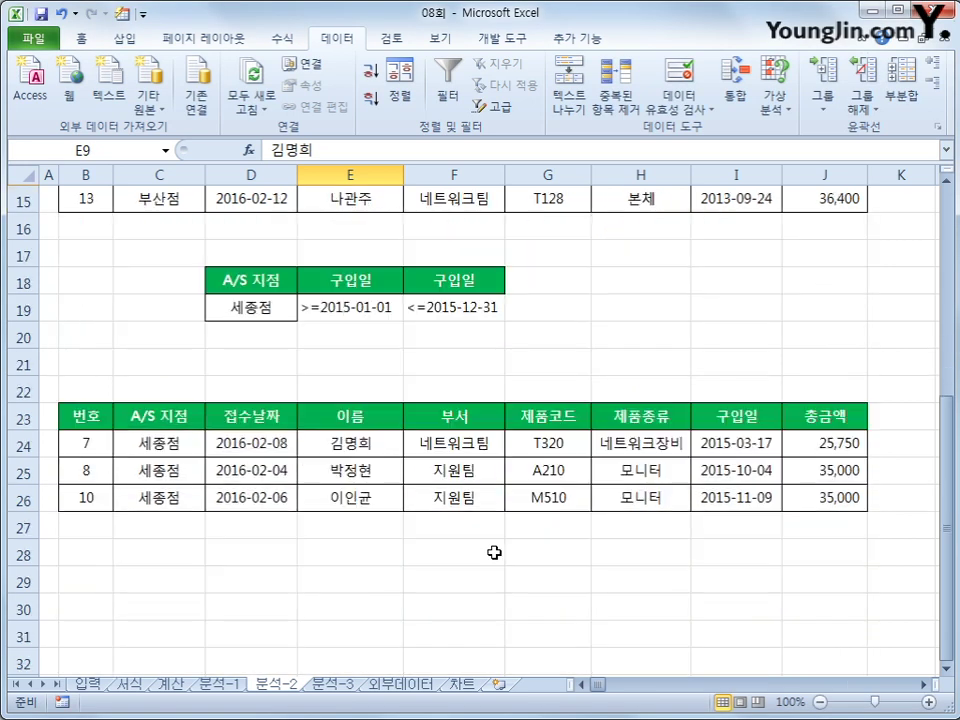
Step: Check the A/S 지점 and 구입일 values of the extracted records against the filter criteria
drag(162, 445, 172, 497)
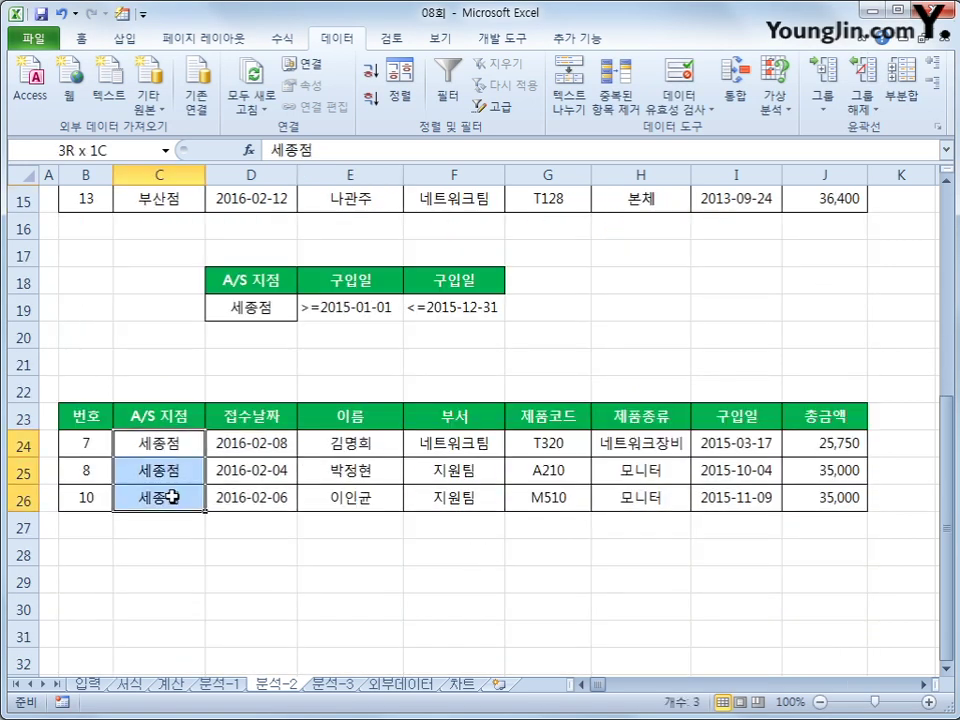
drag(736, 443, 736, 497)
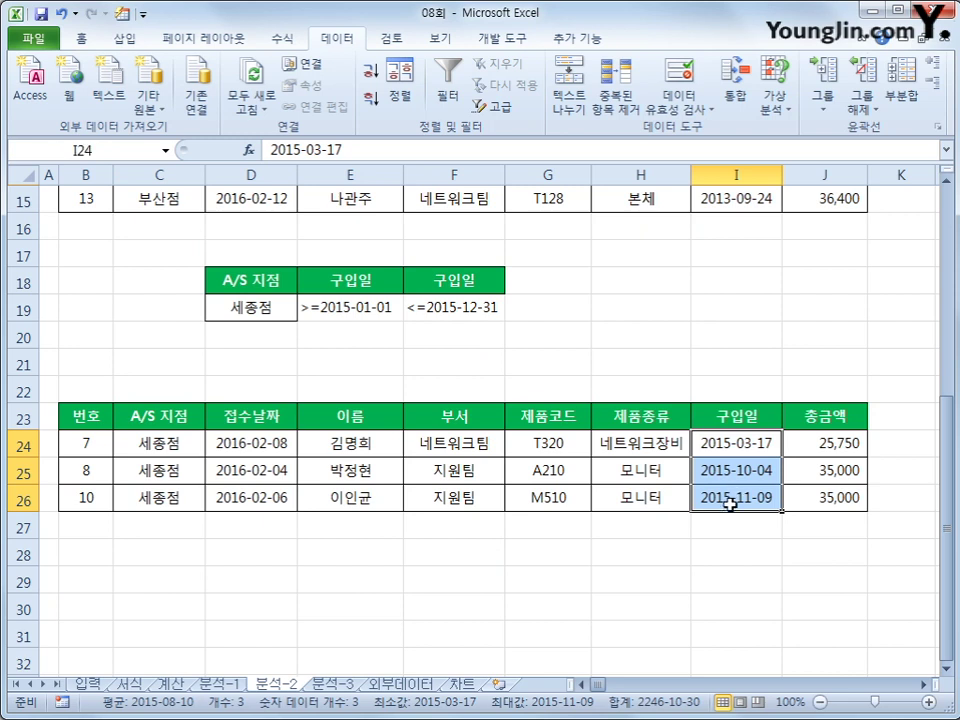
click(103, 423)
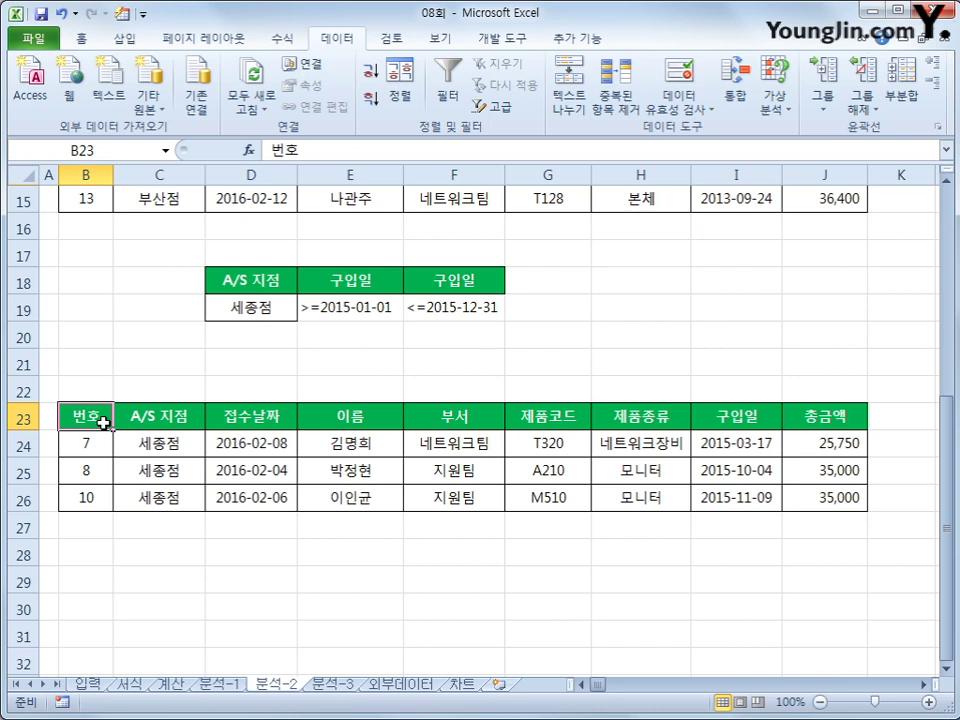
Step: On the 분석-3 sheet, create a pivot table from B2:I15 in the existing worksheet at cell B21
click(332, 685)
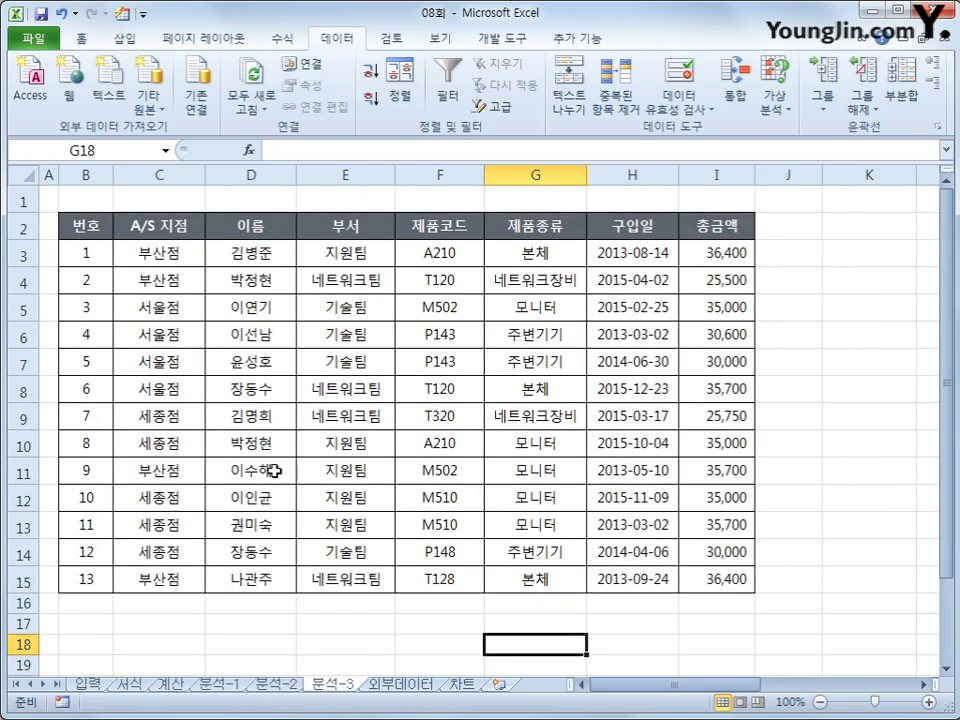
click(128, 236)
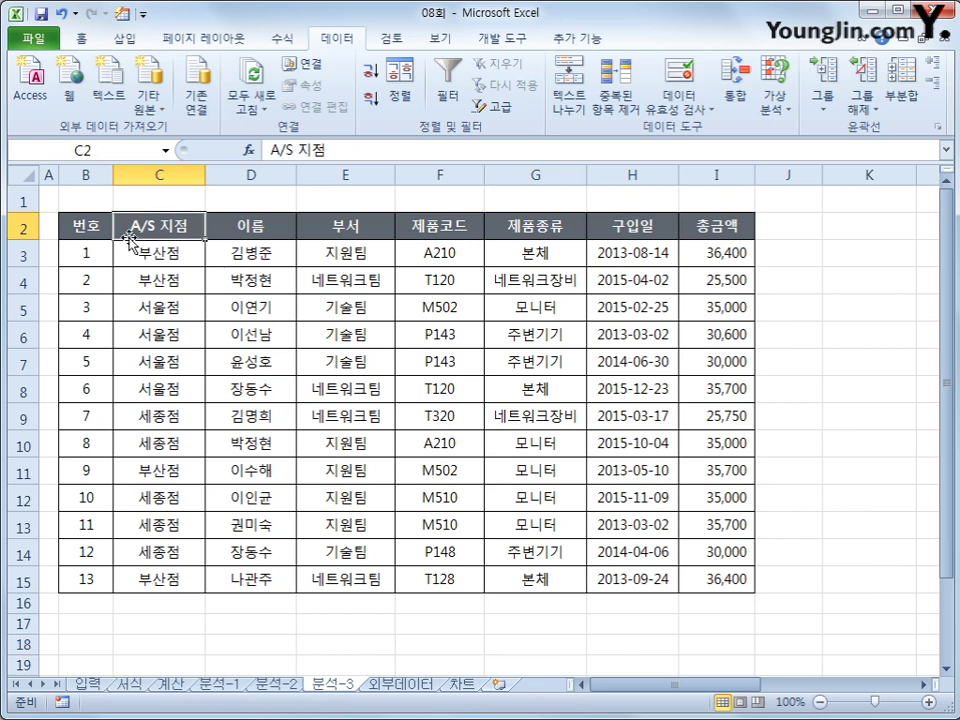
click(123, 38)
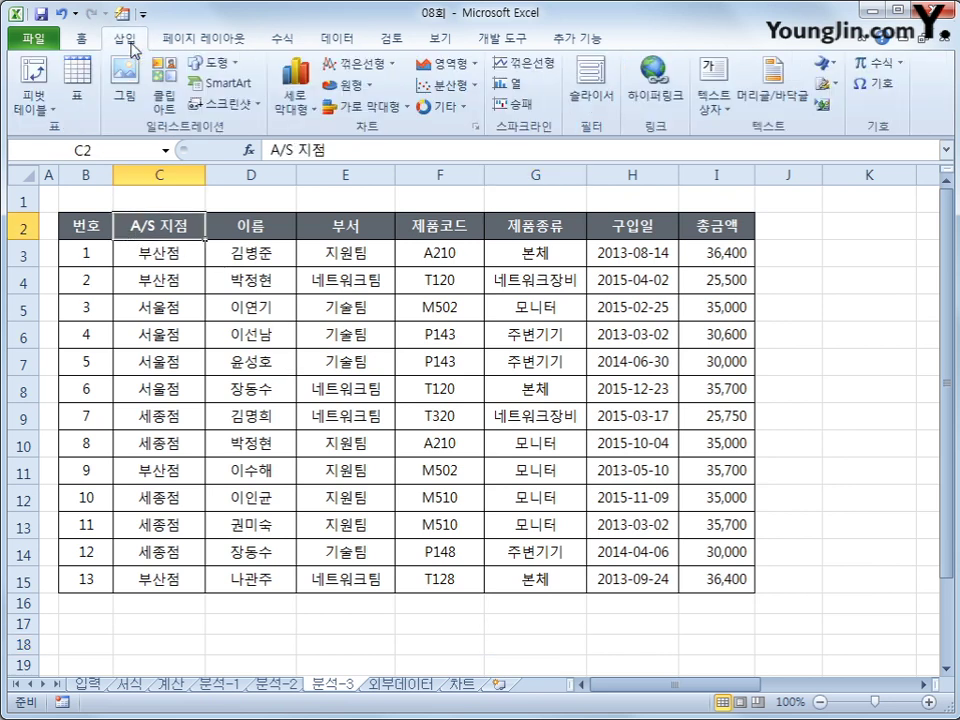
click(38, 108)
click(64, 128)
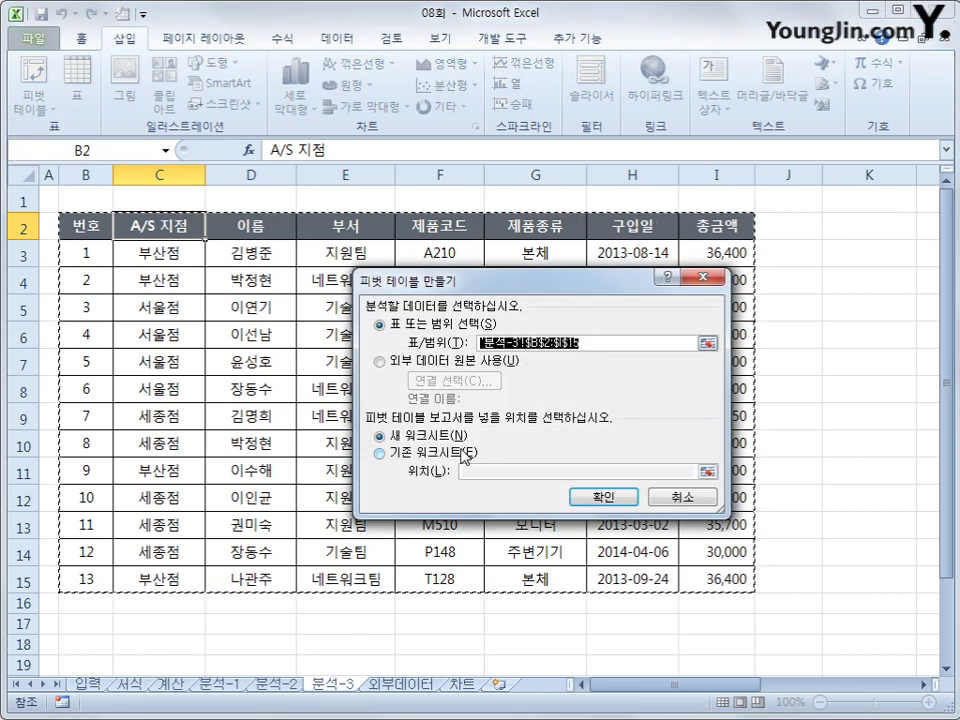
click(463, 454)
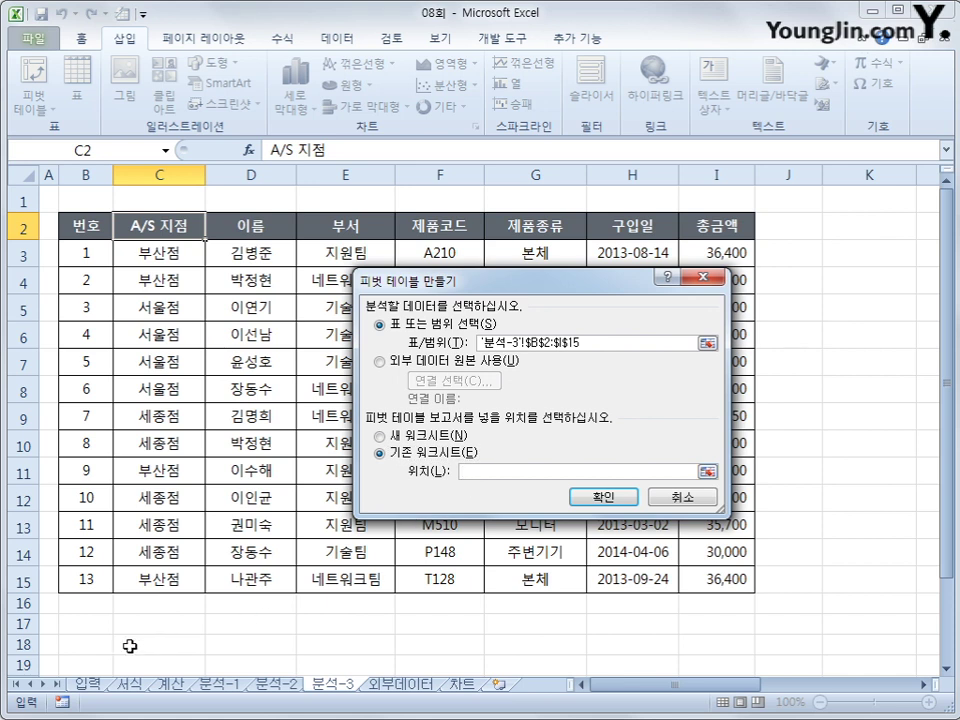
scroll(93, 620, down, 2)
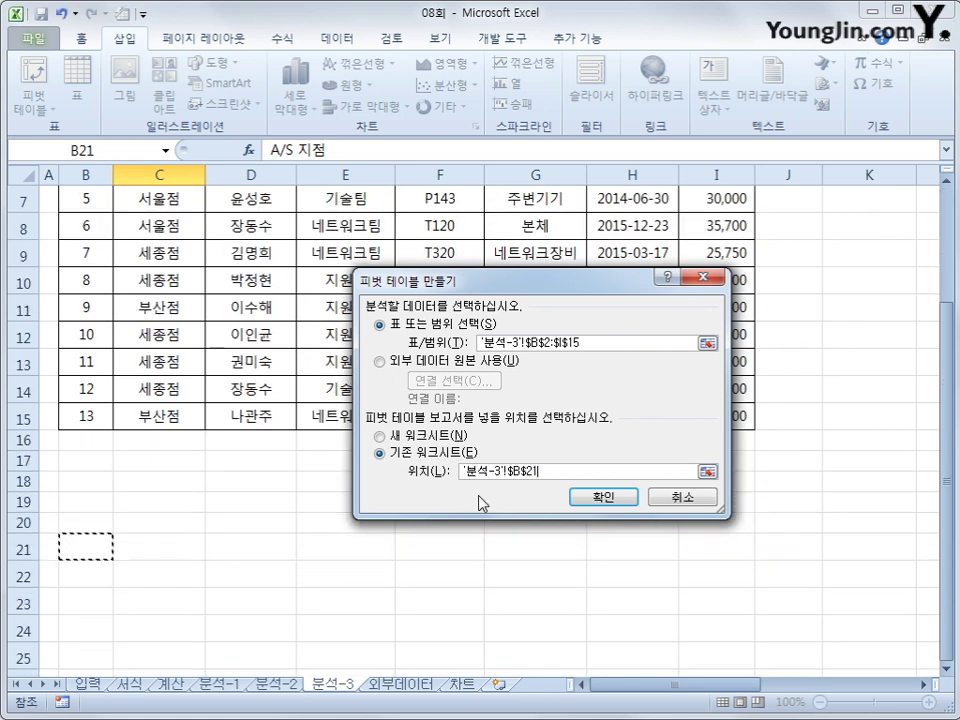
click(578, 497)
Step: Lay out the pivot table with 제품종류 as row labels, 구입일 as column labels and the sum of 총금액 as values
scroll(591, 528, down, 2)
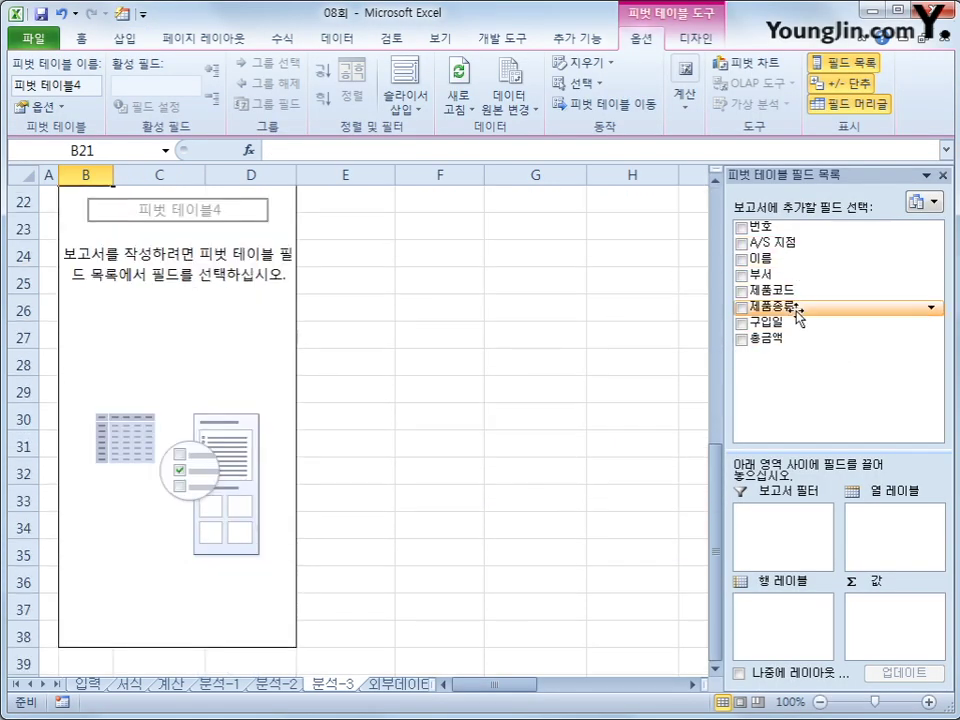
drag(799, 310, 786, 614)
scroll(700, 568, up, 1)
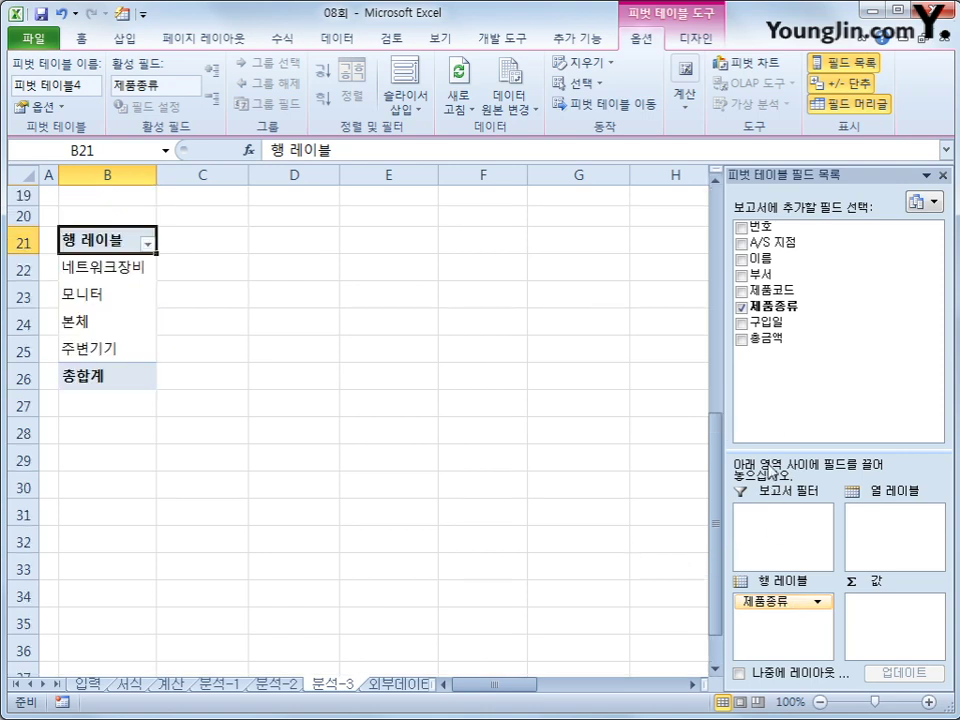
drag(801, 322, 910, 543)
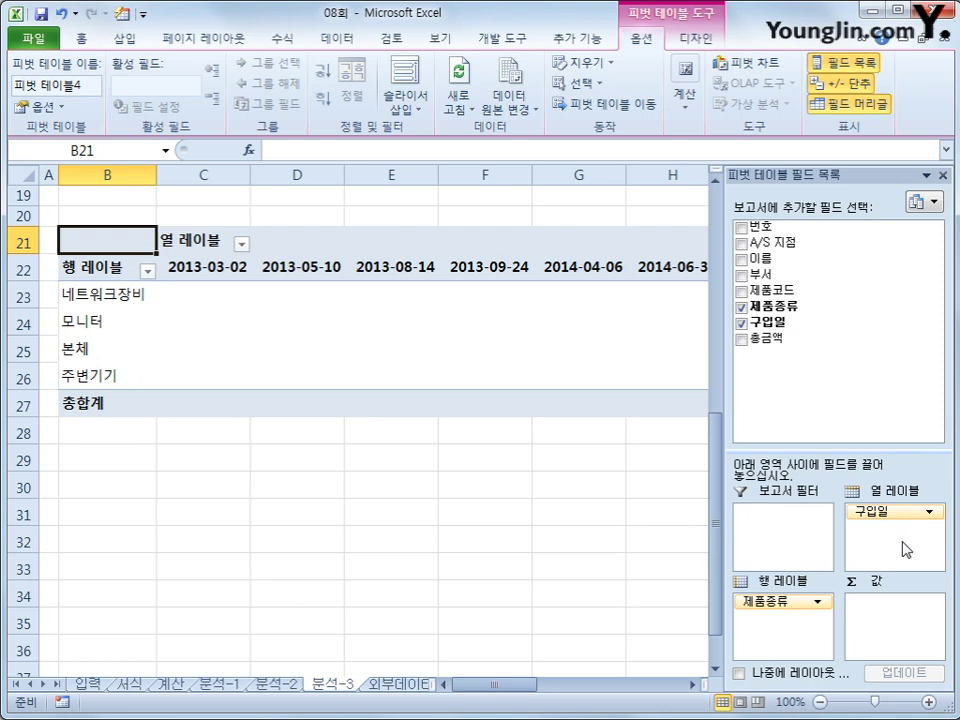
drag(765, 340, 883, 637)
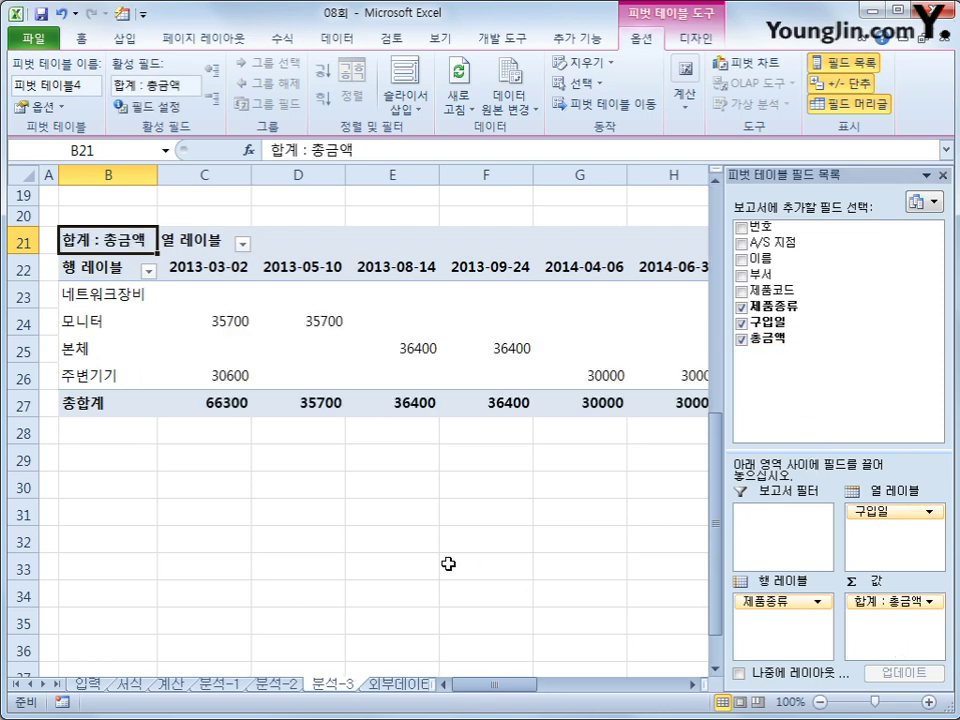
Step: Group the pivot table's 구입일 column labels by year (연) only, without months
click(219, 268)
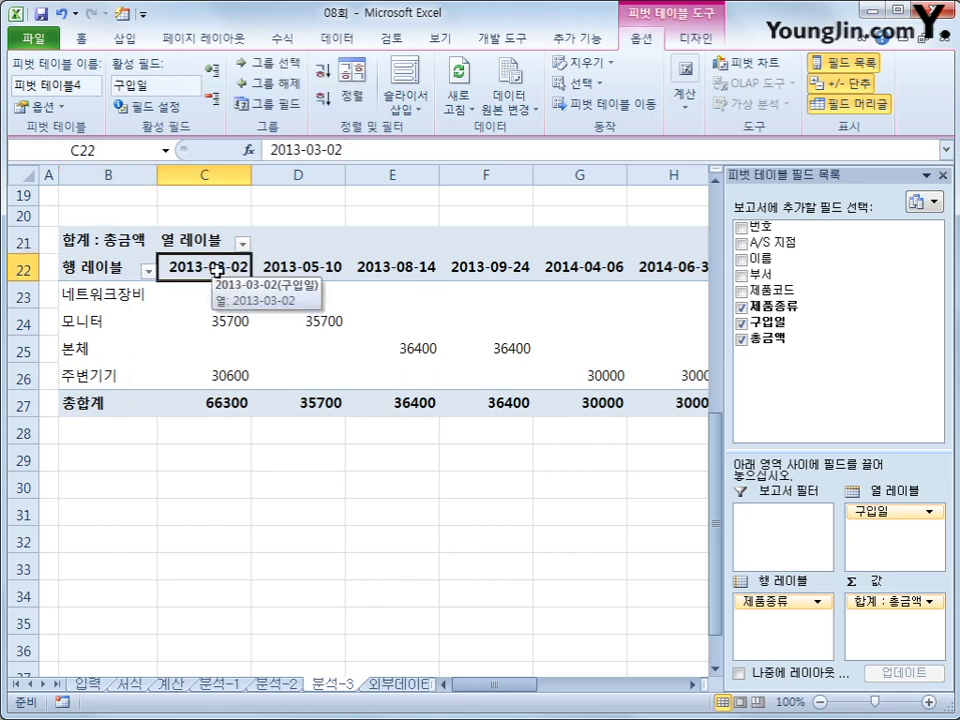
right_click(218, 272)
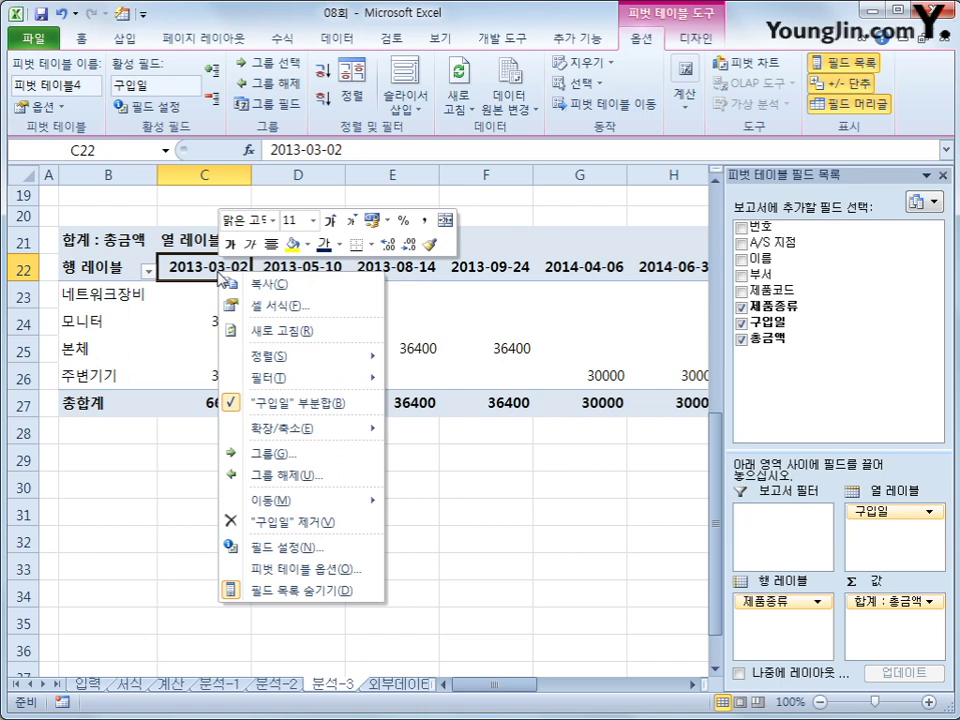
click(300, 453)
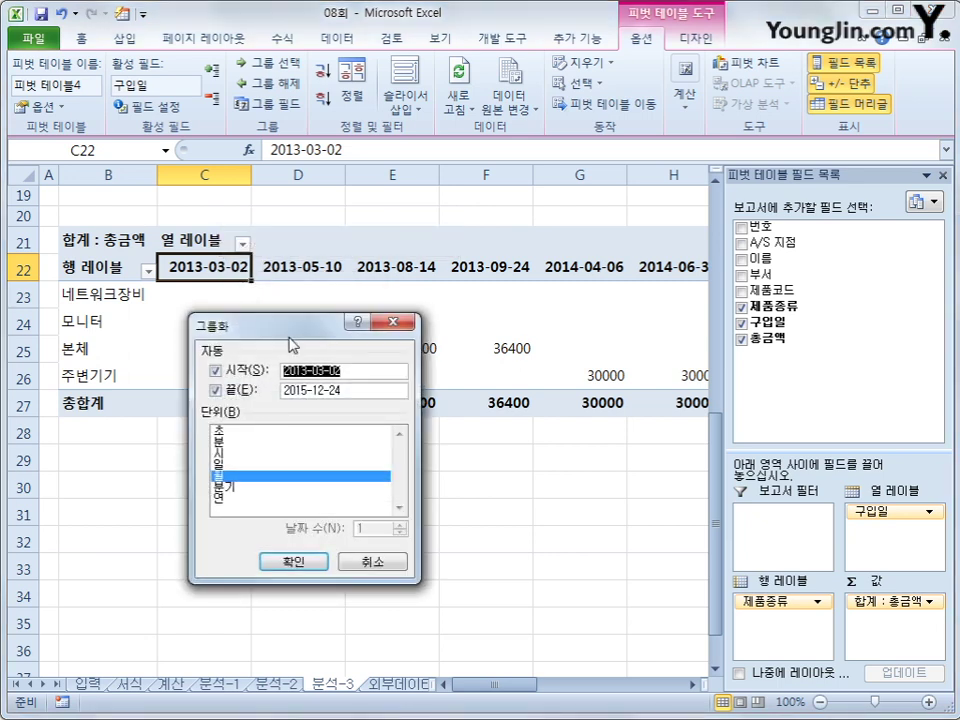
drag(291, 344, 482, 236)
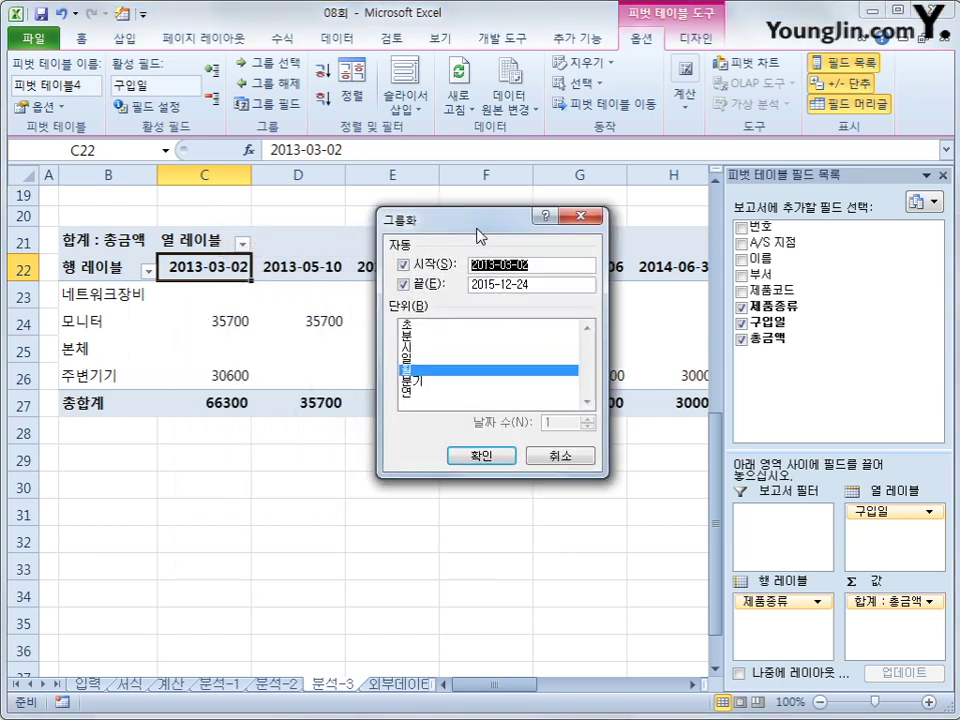
click(462, 372)
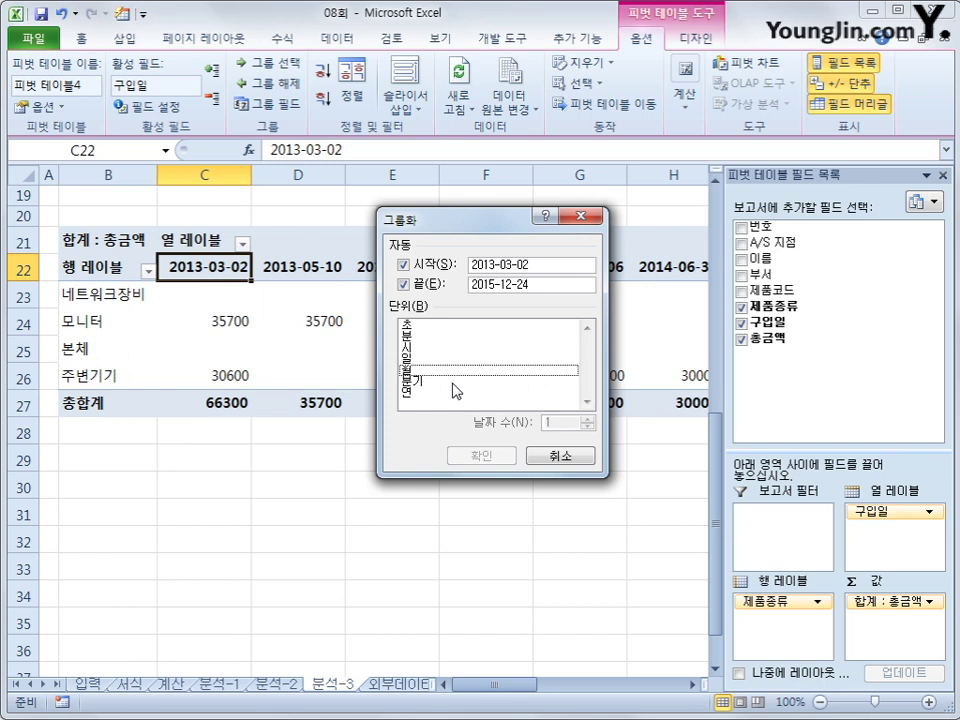
click(444, 393)
click(470, 457)
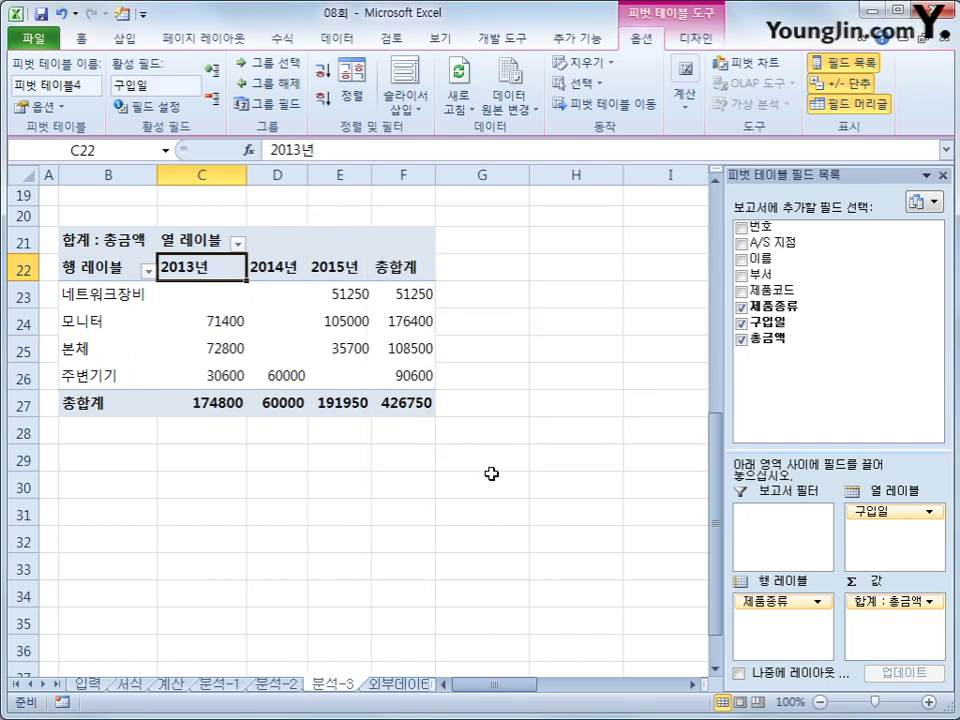
click(566, 531)
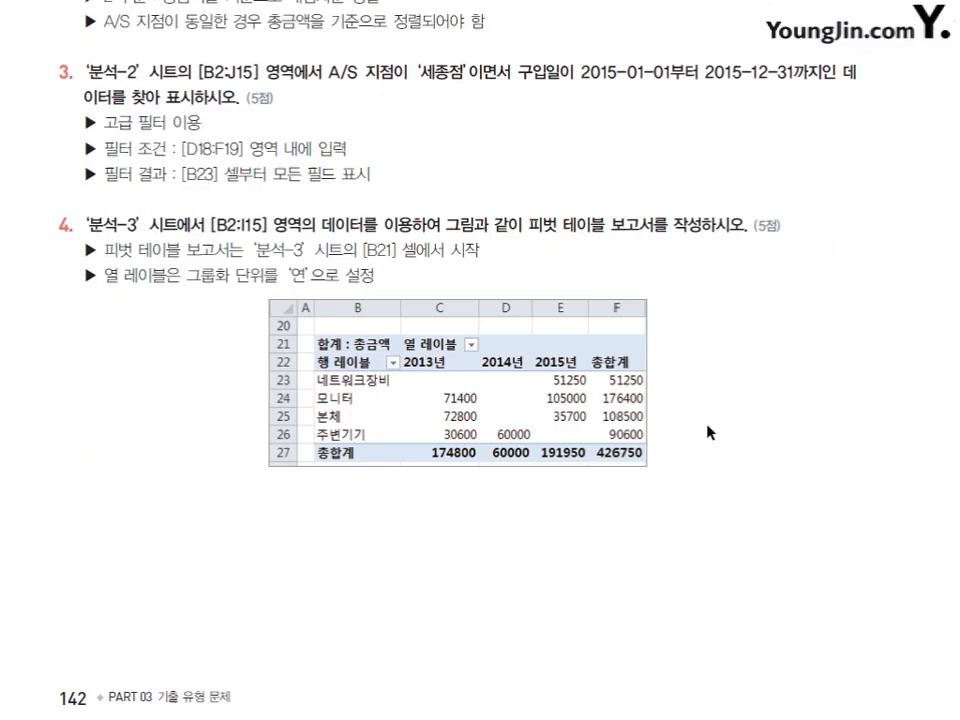
Step: In the exam document, read the 기타 작업 instructions, including the DB.txt import task for the 외부데이터 sheet
scroll(707, 432, down, 10)
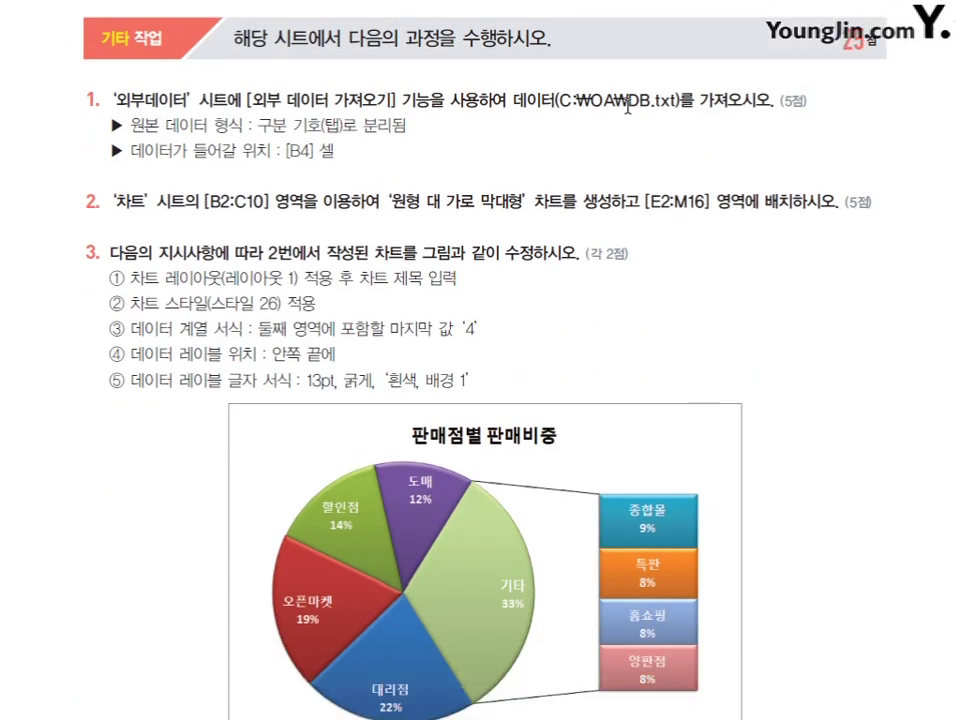
drag(630, 97, 684, 105)
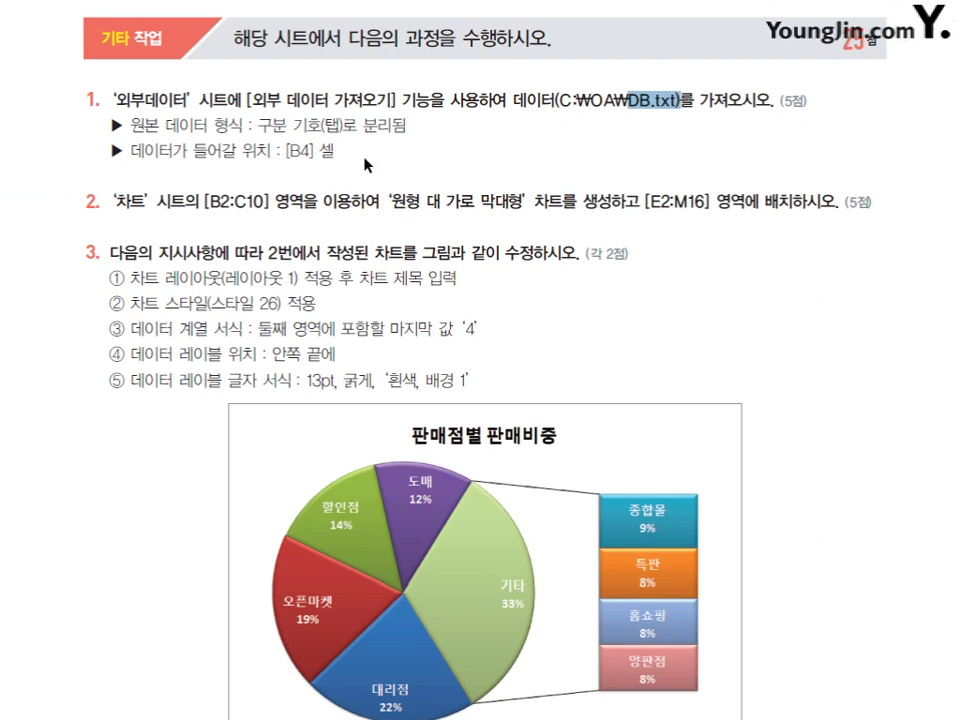